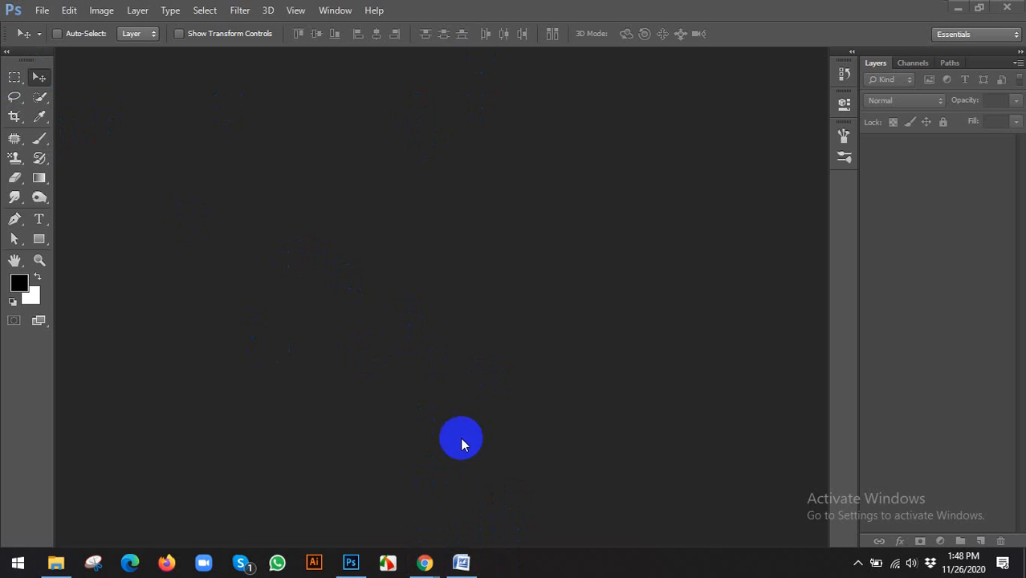
Switch to Word and review the Session 08 topics in the course outline, highlighting the "Image Adjustment Menu Details" line
{"action": "left_click", "coordinate": [461, 562]}
{"action": "triple_click", "coordinate": [362, 380]}
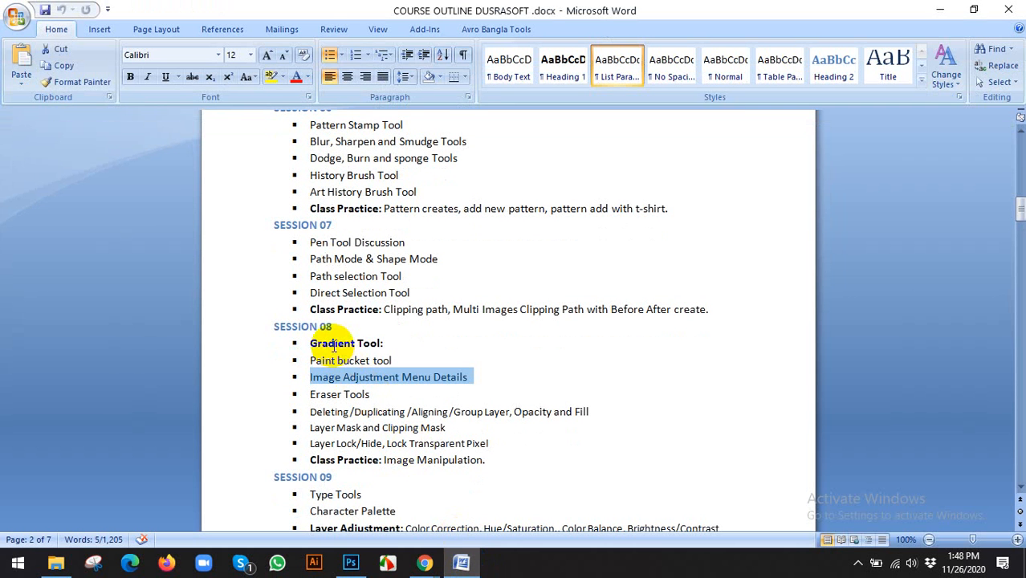
{"action": "left_click", "coordinate": [461, 567]}
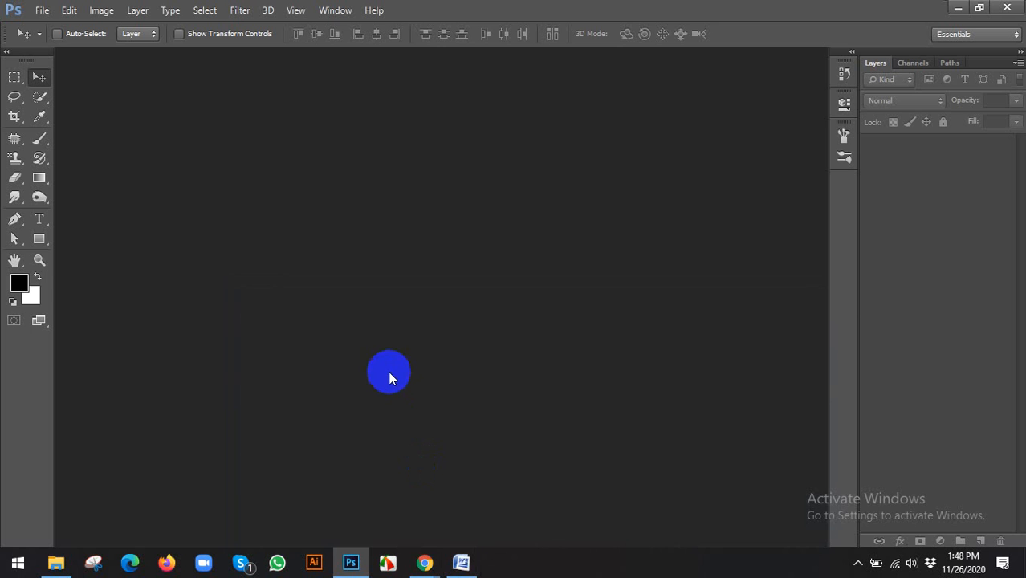
Switch to Chrome and view the already open Google image results for "manipulation"
{"action": "mouse_move", "coordinate": [426, 562]}
{"action": "left_click", "coordinate": [393, 530]}
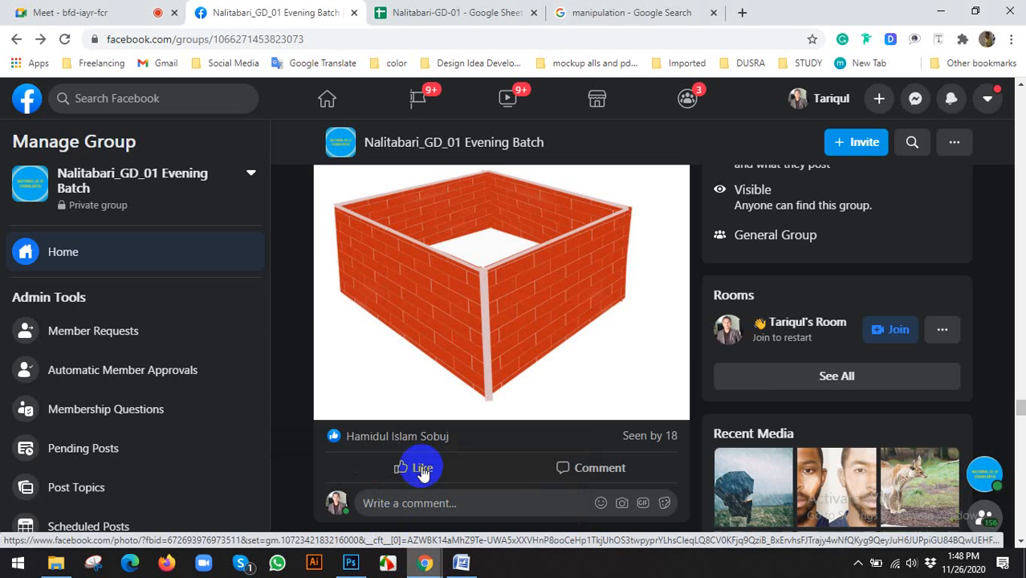
{"action": "left_click", "coordinate": [615, 10]}
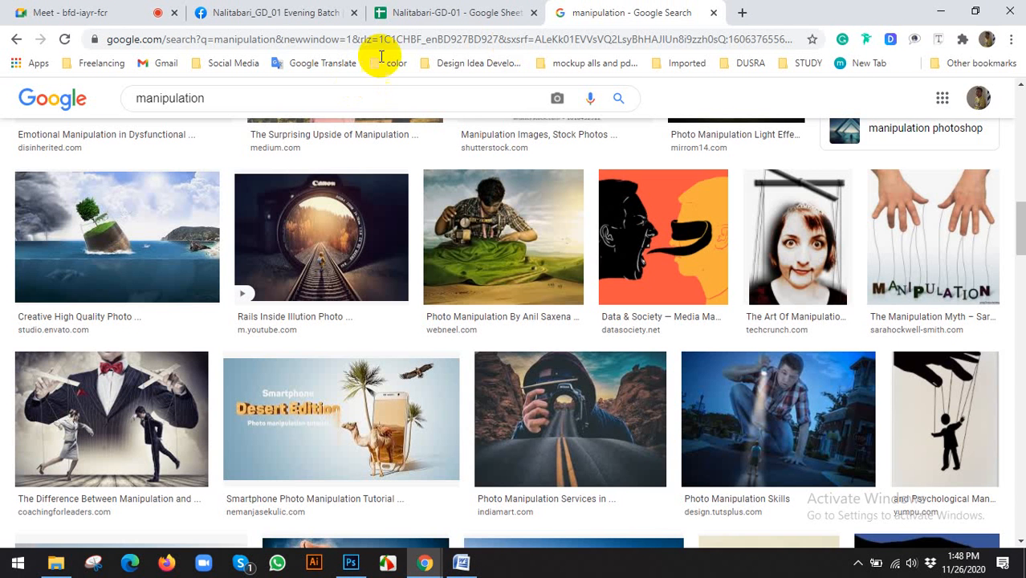
Open a new browser tab and check the join request in the Google Meet call
{"action": "left_click", "coordinate": [742, 13]}
{"action": "left_click", "coordinate": [133, 9]}
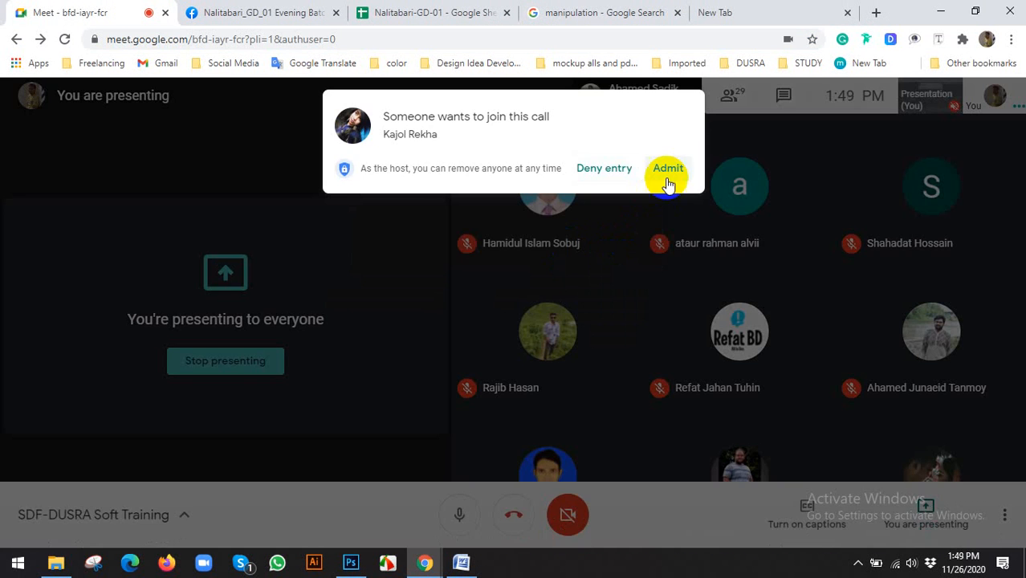
{"action": "left_click", "coordinate": [732, 9]}
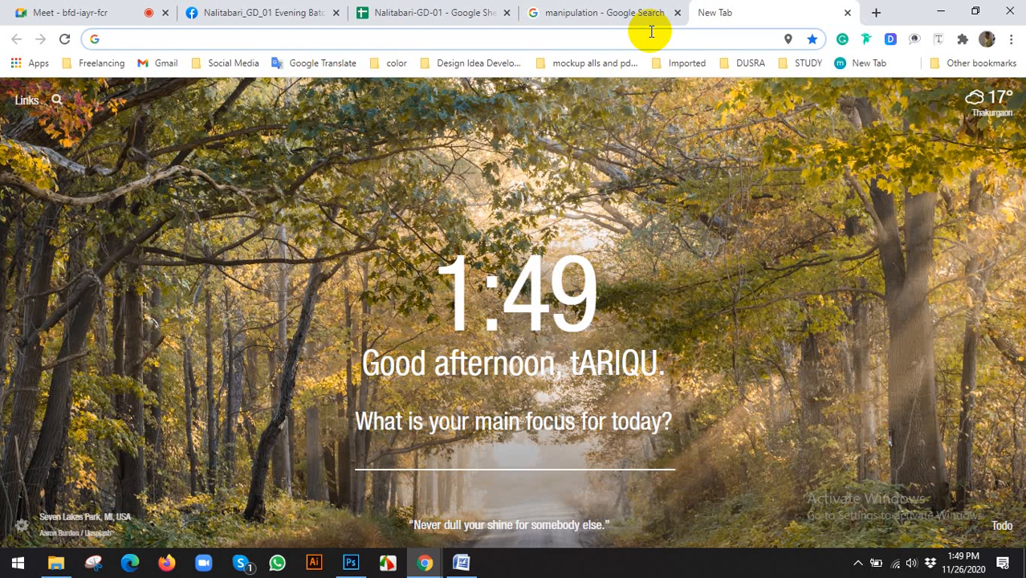
Search Google for "milk splash ads" and show the image results
{"action": "type", "text": "mi"}
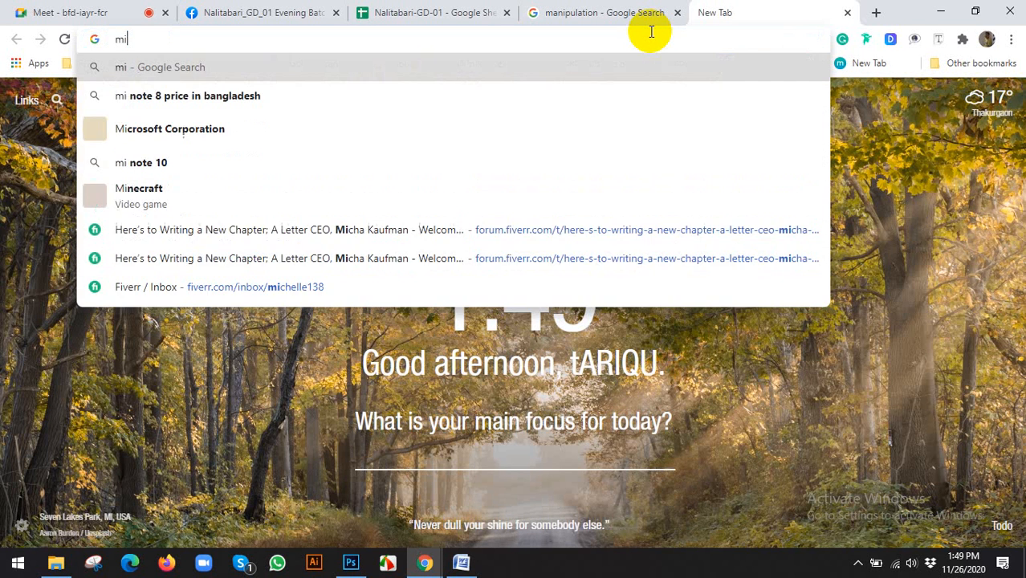
{"action": "type", "text": "lk spl"}
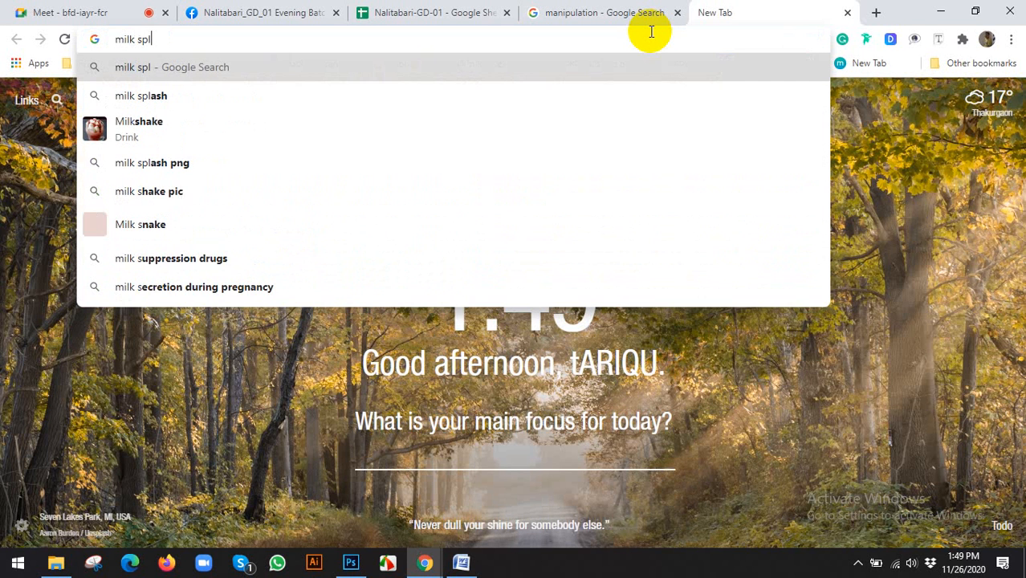
{"action": "type", "text": "ash "}
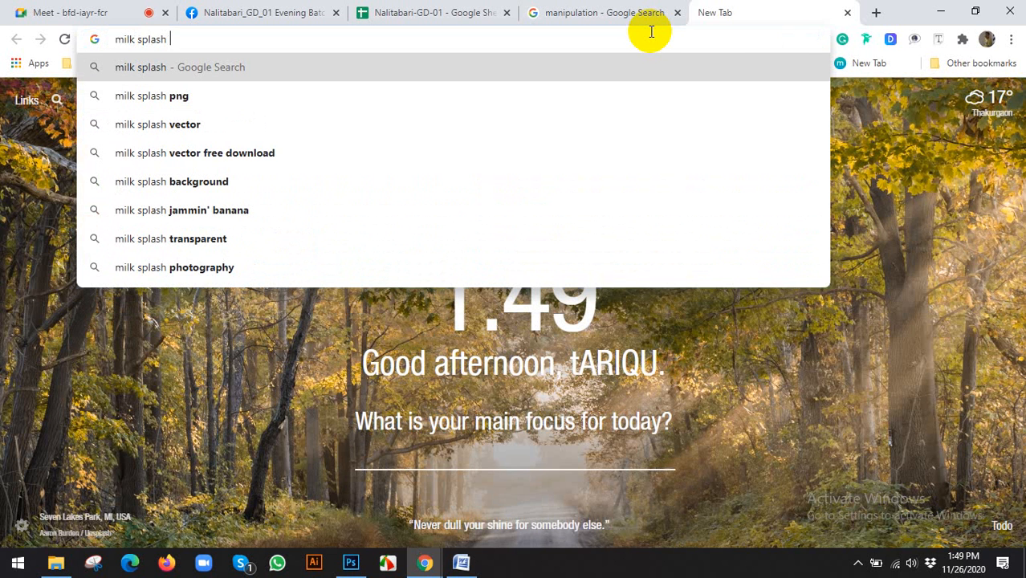
{"action": "type", "text": "ad"}
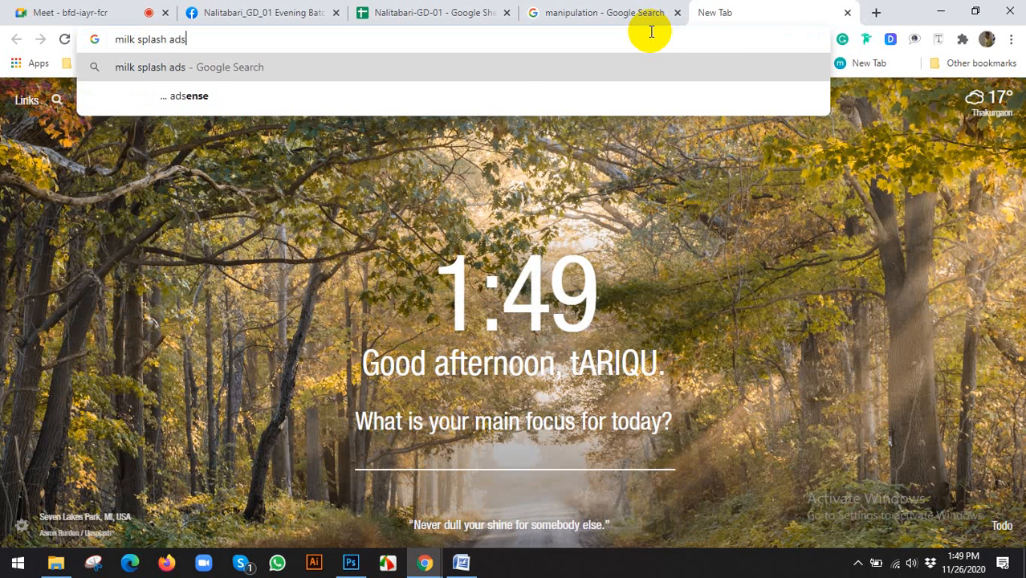
{"action": "type", "text": "s"}
{"action": "key", "text": "Return"}
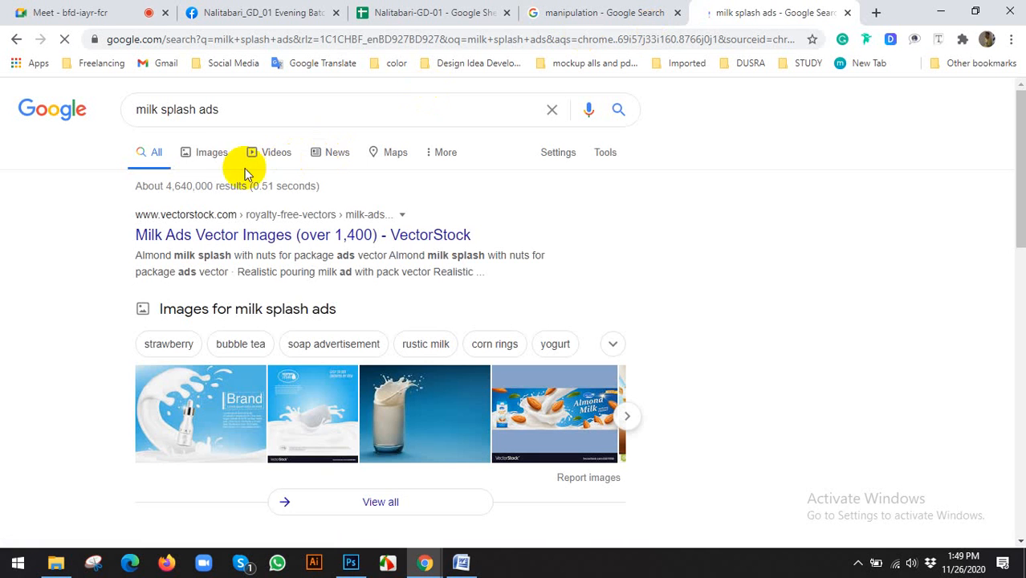
{"action": "left_click", "coordinate": [219, 149]}
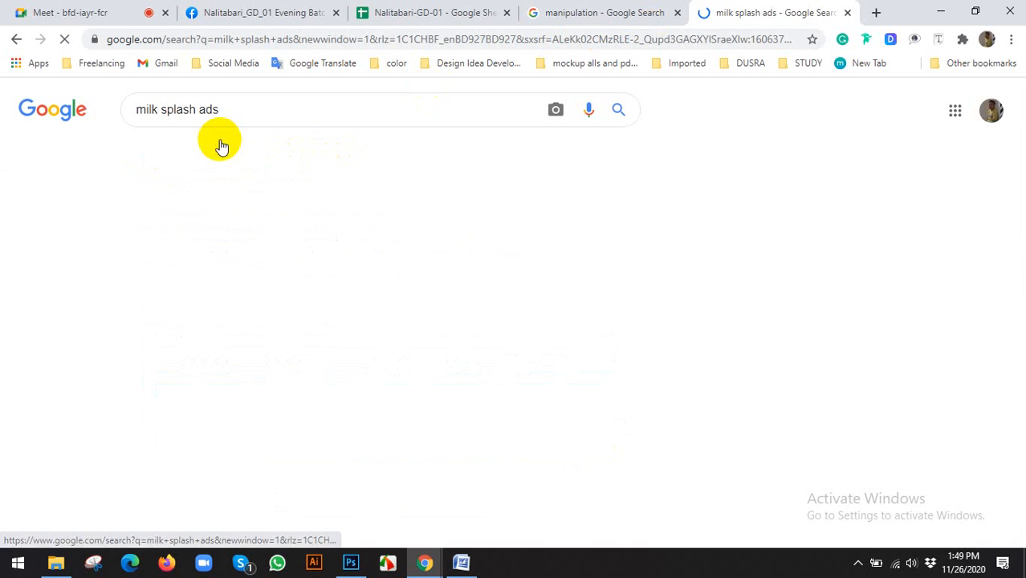
Examine the milk splash image results for examples of product advertisement designs
{"action": "scroll", "coordinate": [183, 290], "scroll_direction": "down", "scroll_amount": 1}
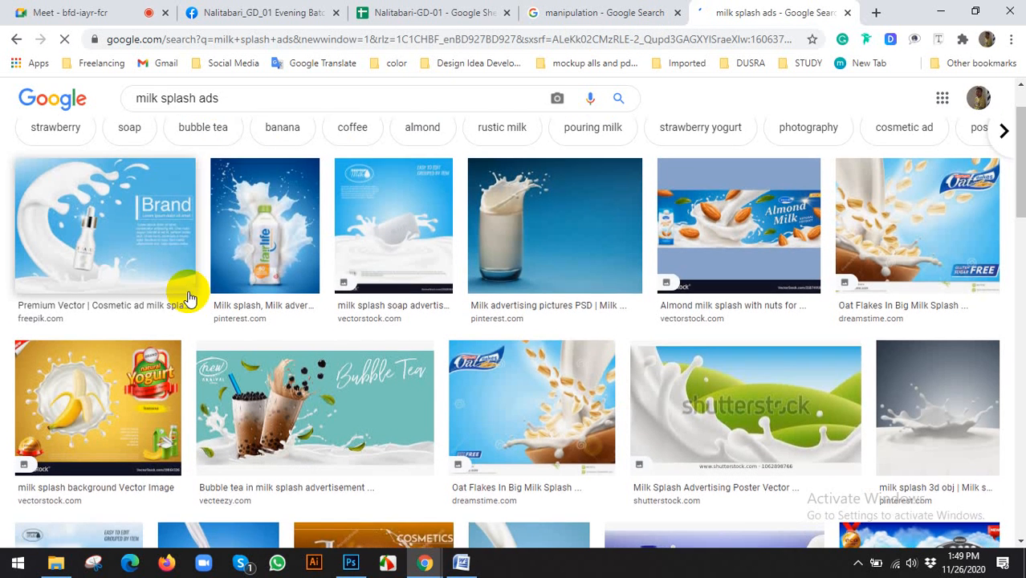
{"action": "scroll", "coordinate": [188, 294], "scroll_direction": "up", "scroll_amount": 1}
{"action": "scroll", "coordinate": [197, 293], "scroll_direction": "down", "scroll_amount": 1}
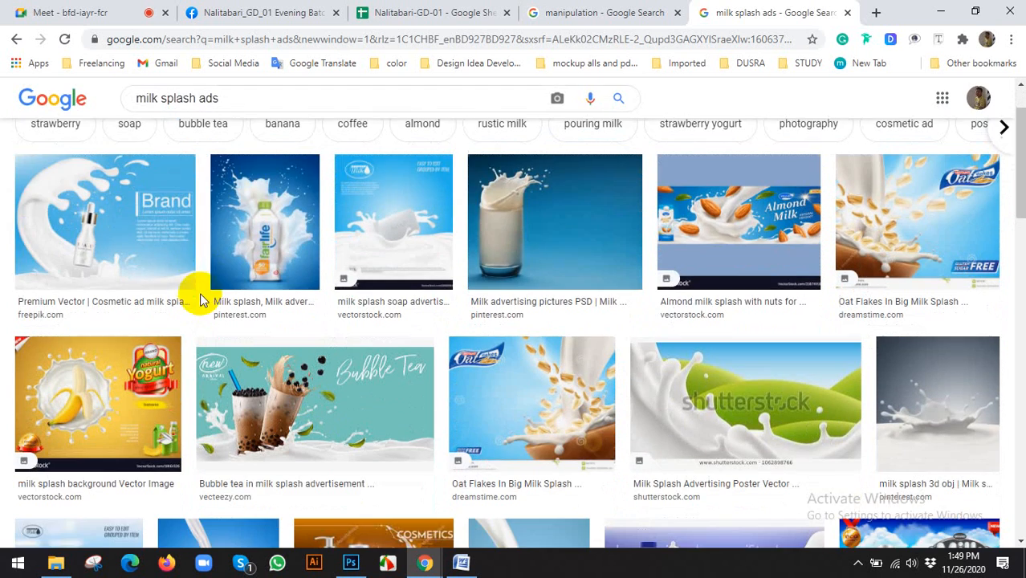
{"action": "scroll", "coordinate": [205, 295], "scroll_direction": "down", "scroll_amount": 2}
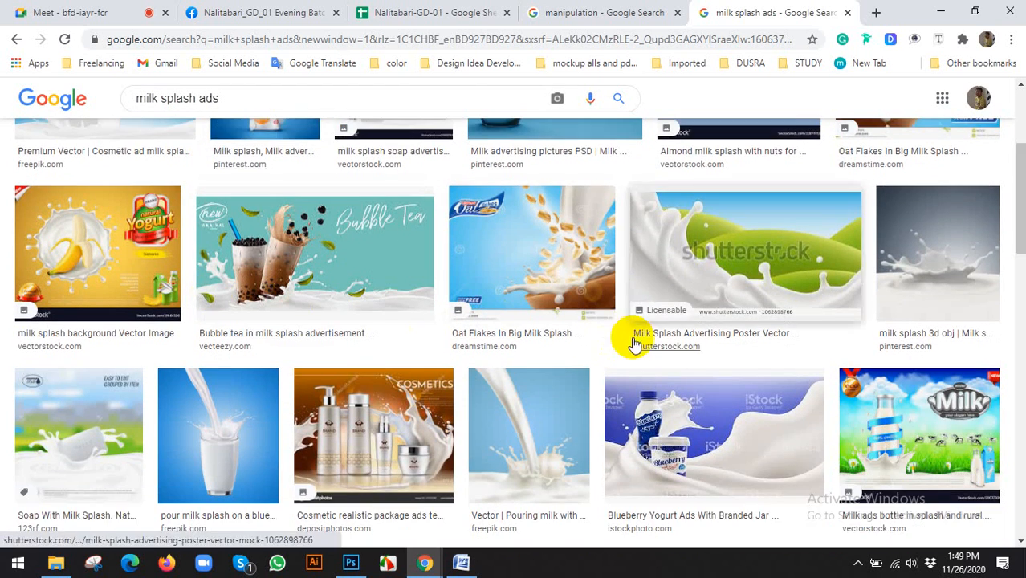
{"action": "scroll", "coordinate": [518, 325], "scroll_direction": "down", "scroll_amount": 2}
{"action": "scroll", "coordinate": [393, 338], "scroll_direction": "down", "scroll_amount": 3}
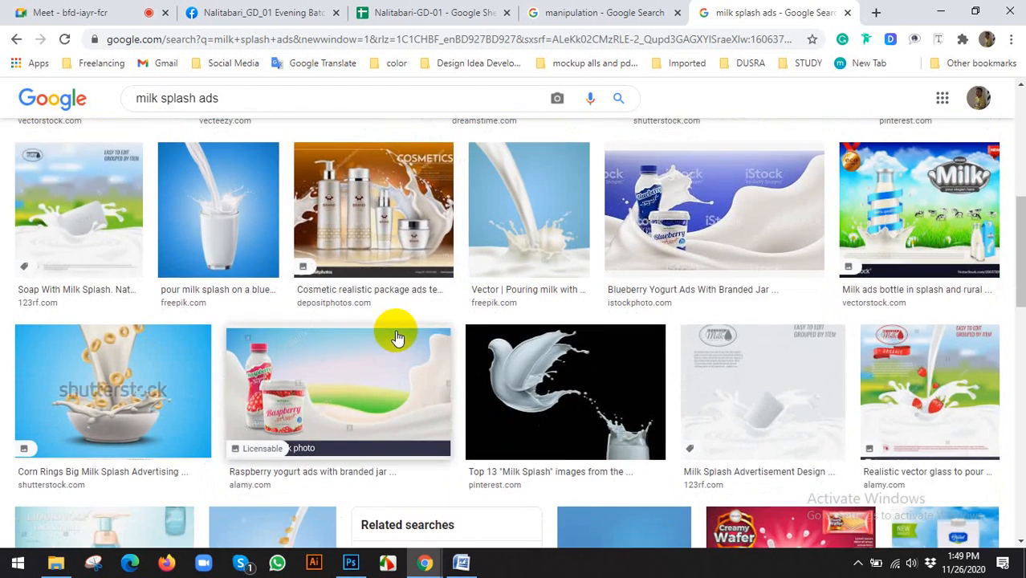
{"action": "scroll", "coordinate": [393, 337], "scroll_direction": "down", "scroll_amount": 3}
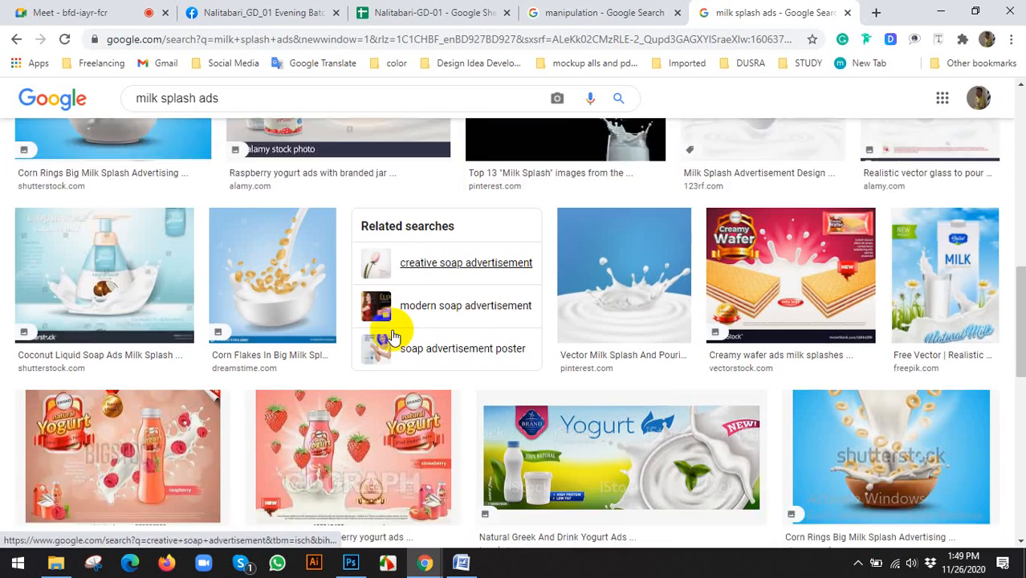
{"action": "scroll", "coordinate": [391, 335], "scroll_direction": "down", "scroll_amount": 2}
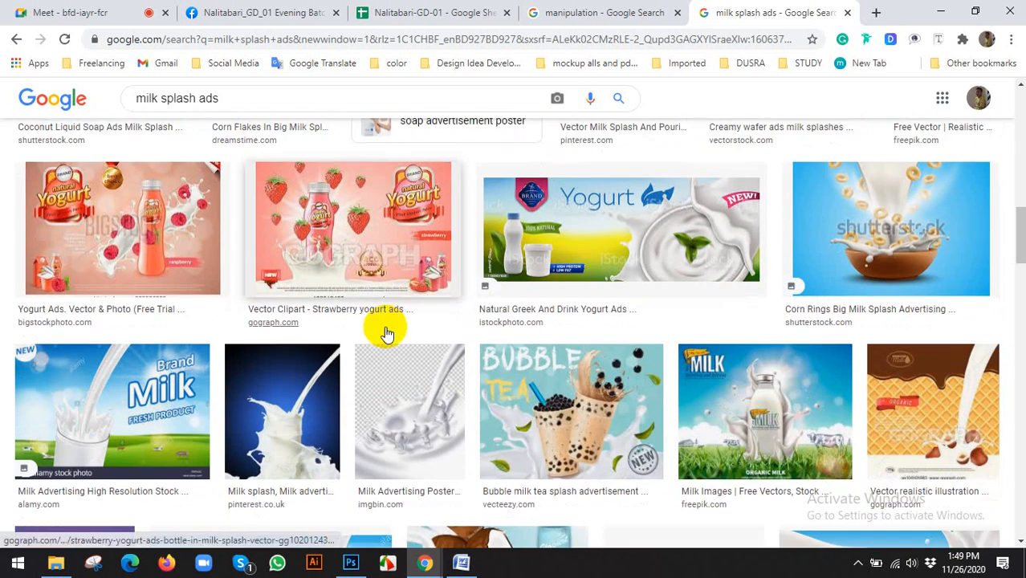
{"action": "scroll", "coordinate": [275, 339], "scroll_direction": "down", "scroll_amount": 1}
{"action": "scroll", "coordinate": [286, 353], "scroll_direction": "down", "scroll_amount": 2}
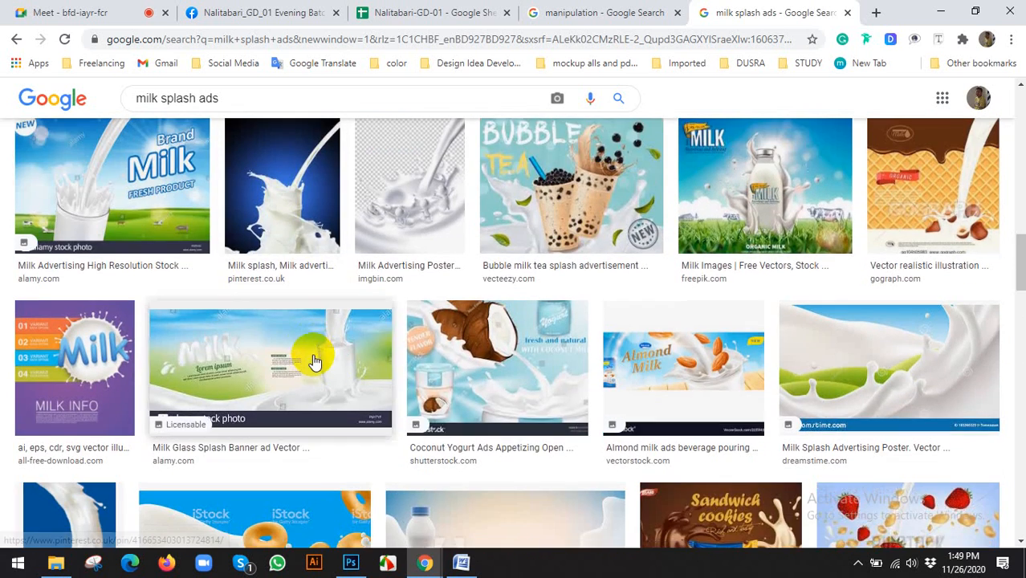
{"action": "scroll", "coordinate": [442, 363], "scroll_direction": "down", "scroll_amount": 7}
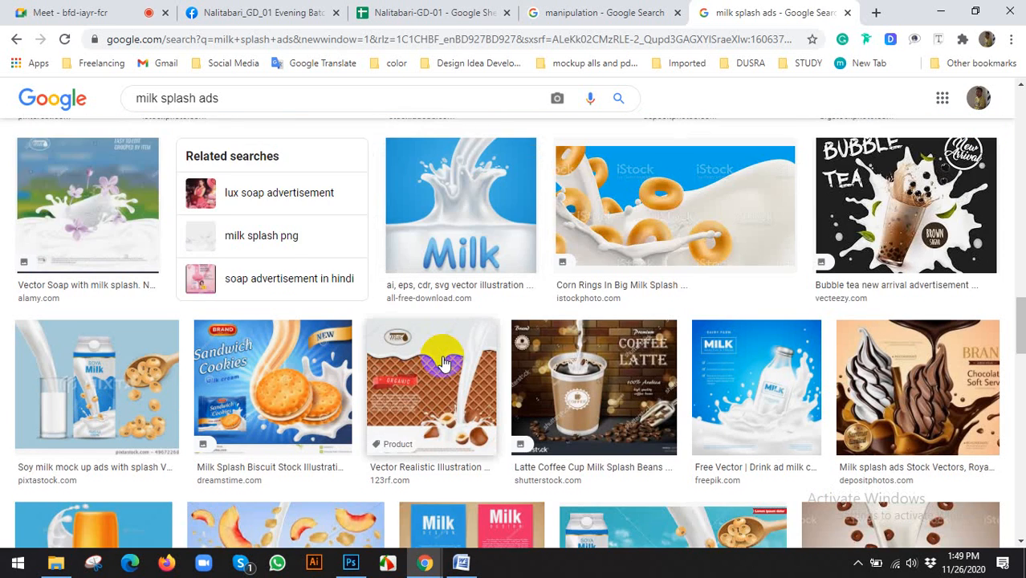
{"action": "scroll", "coordinate": [444, 363], "scroll_direction": "down", "scroll_amount": 2}
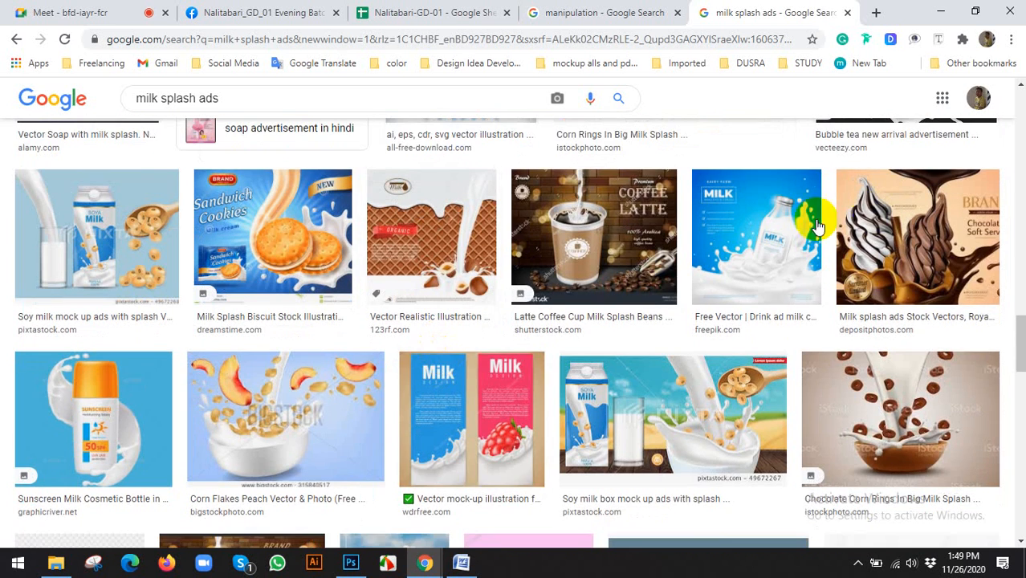
Preview the Freepik "Drink ad milk company" image and browse its related images and the further search results
{"action": "left_click", "coordinate": [756, 230]}
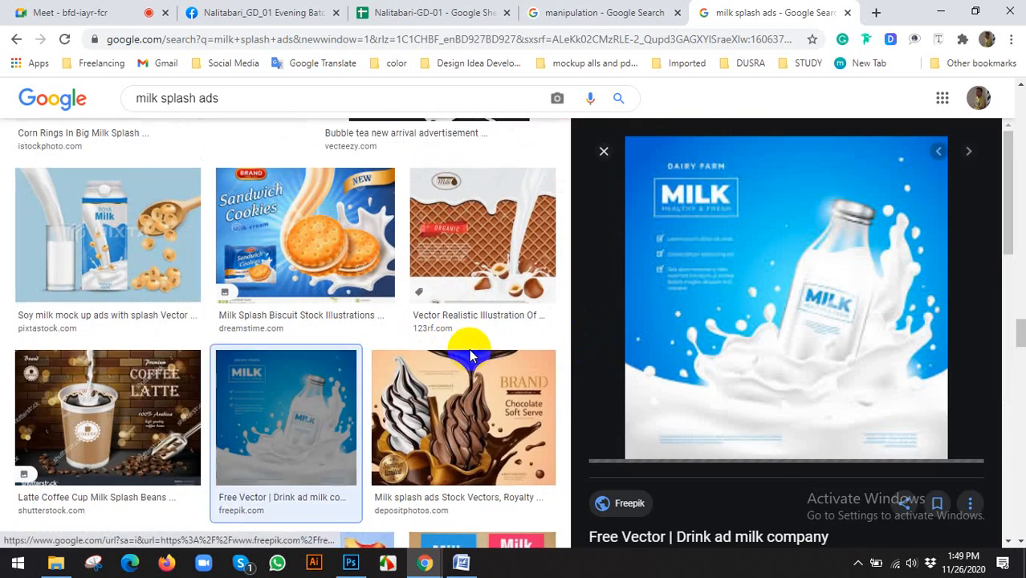
{"action": "scroll", "coordinate": [469, 349], "scroll_direction": "down", "scroll_amount": 5}
{"action": "scroll", "coordinate": [469, 337], "scroll_direction": "down", "scroll_amount": 4}
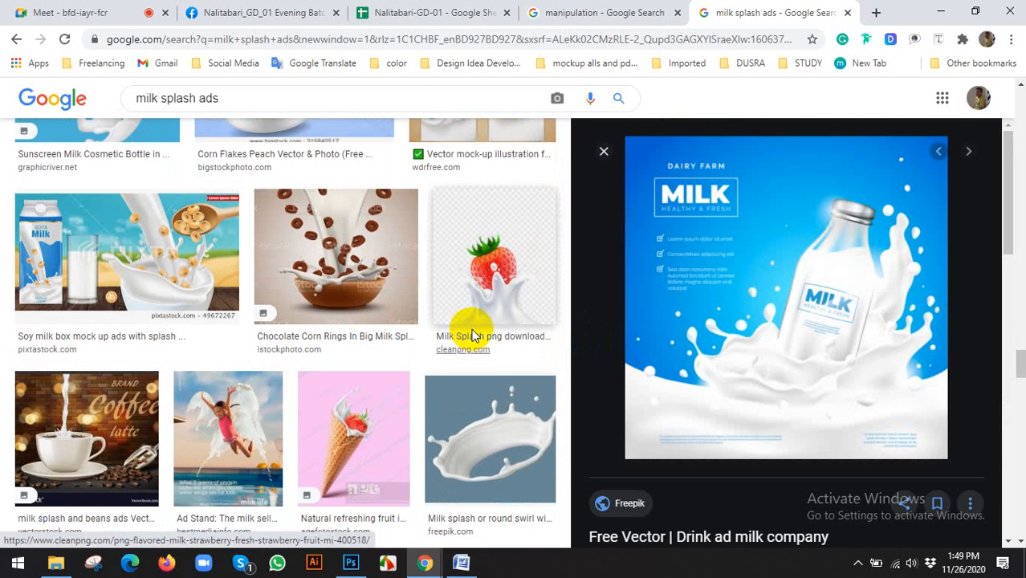
{"action": "scroll", "coordinate": [168, 317], "scroll_direction": "down", "scroll_amount": 3}
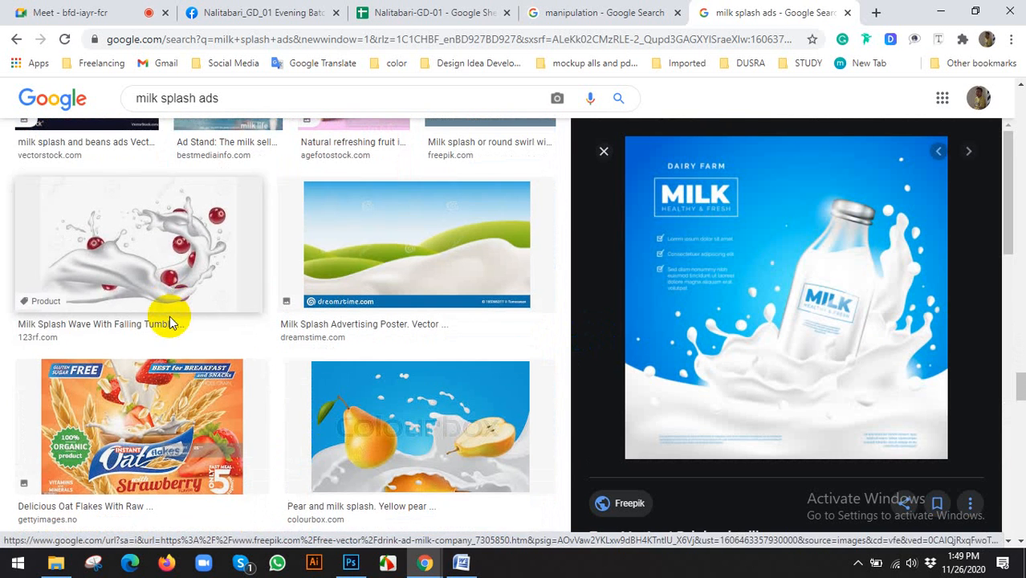
{"action": "scroll", "coordinate": [888, 349], "scroll_direction": "down", "scroll_amount": 5}
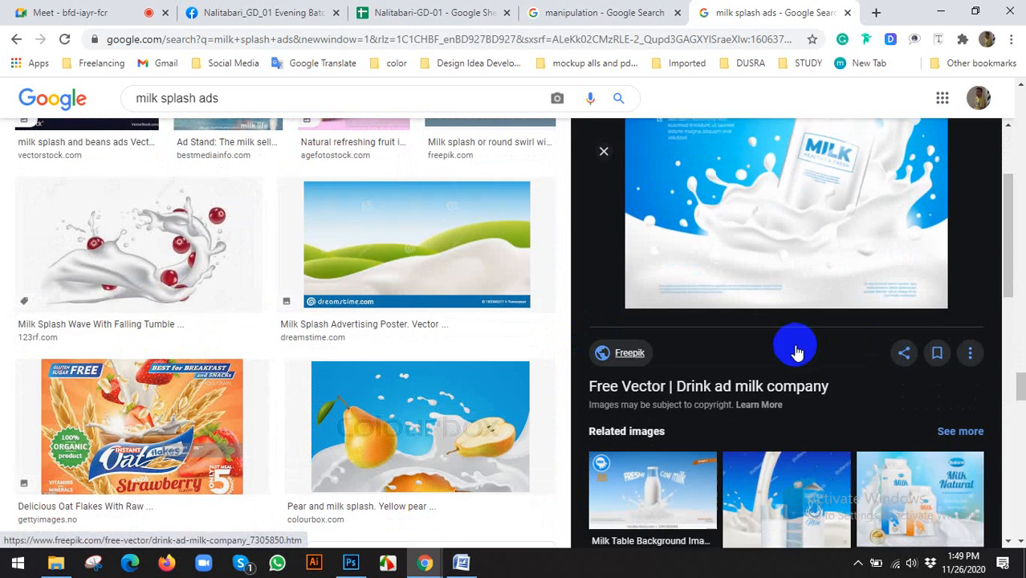
{"action": "scroll", "coordinate": [408, 426], "scroll_direction": "down", "scroll_amount": 5}
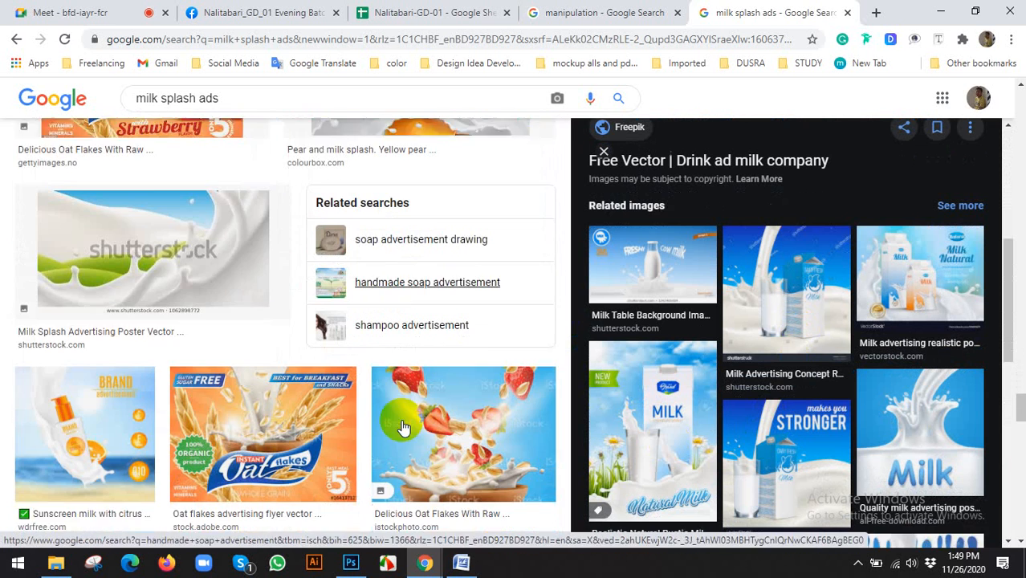
{"action": "scroll", "coordinate": [78, 404], "scroll_direction": "down", "scroll_amount": 5}
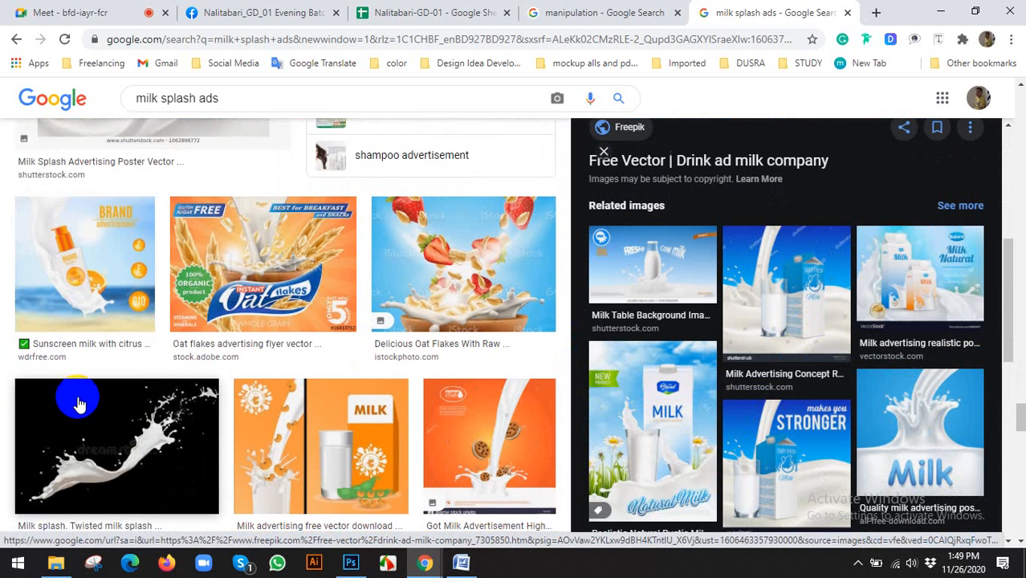
{"action": "scroll", "coordinate": [293, 357], "scroll_direction": "down", "scroll_amount": 3}
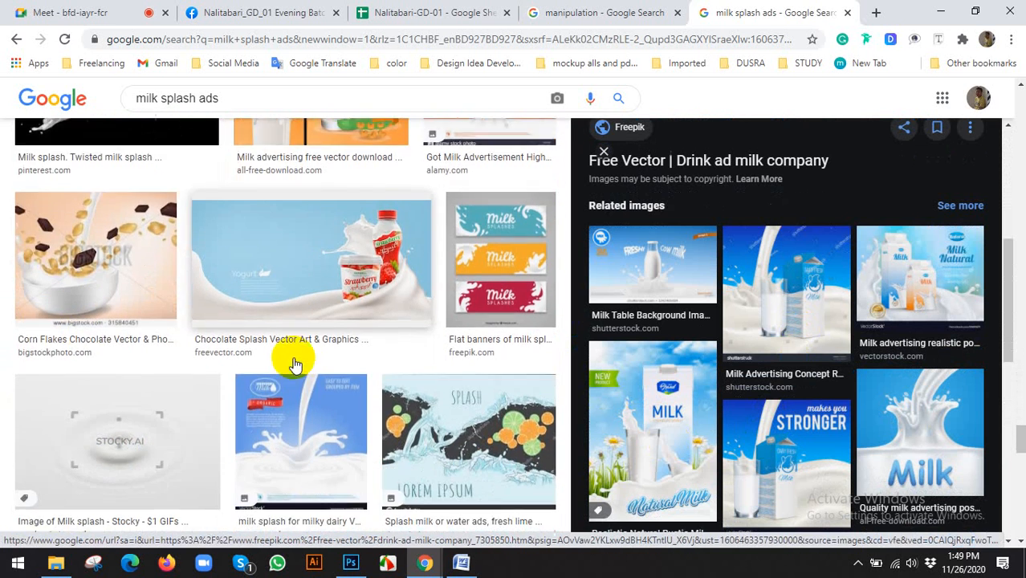
{"action": "scroll", "coordinate": [309, 321], "scroll_direction": "down", "scroll_amount": 5}
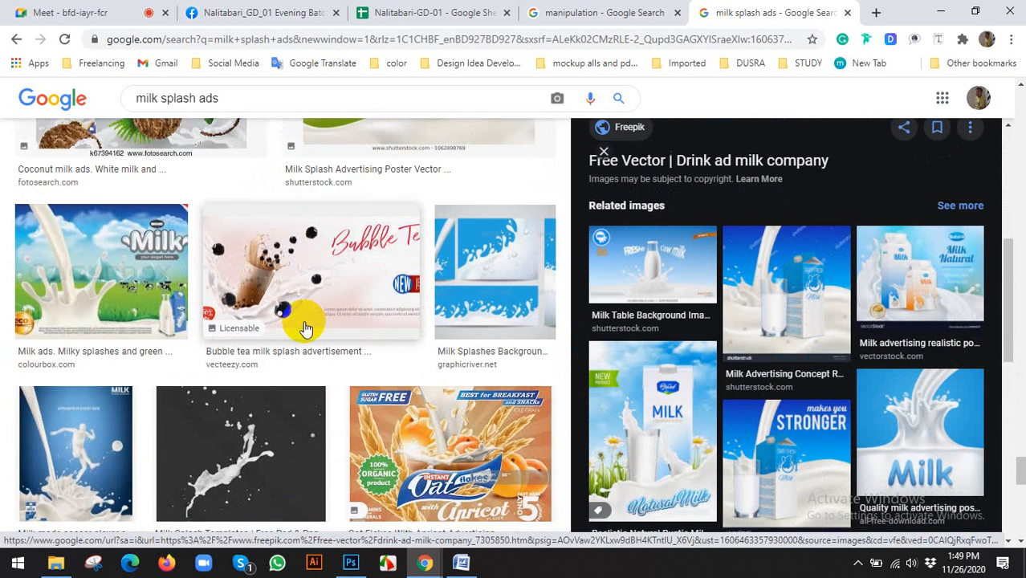
{"action": "left_click", "coordinate": [350, 561]}
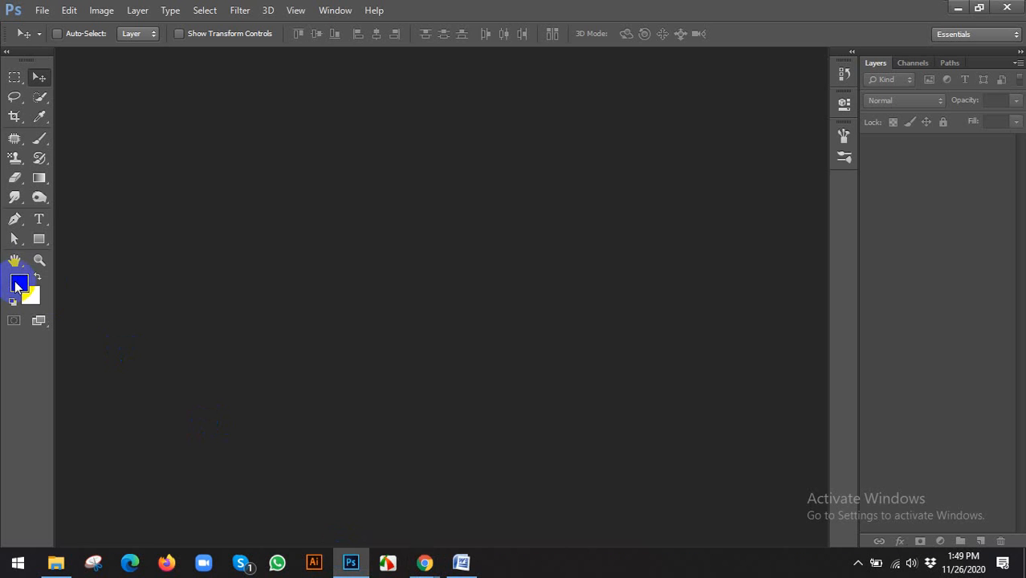
{"action": "key", "text": "d"}
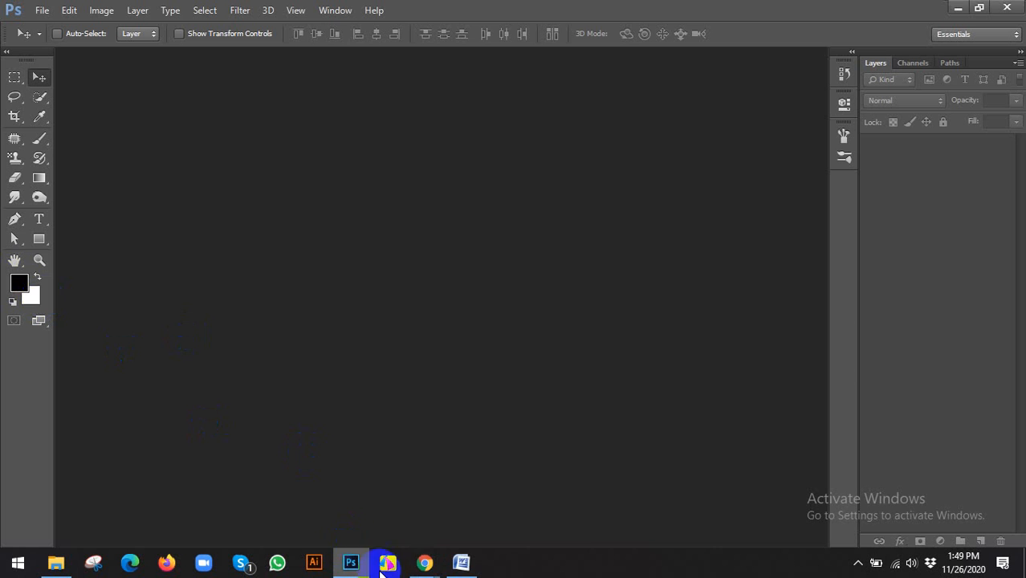
Switch back to Chrome and examine more of the milk splash ad image results
{"action": "mouse_move", "coordinate": [426, 566]}
{"action": "left_click", "coordinate": [342, 502]}
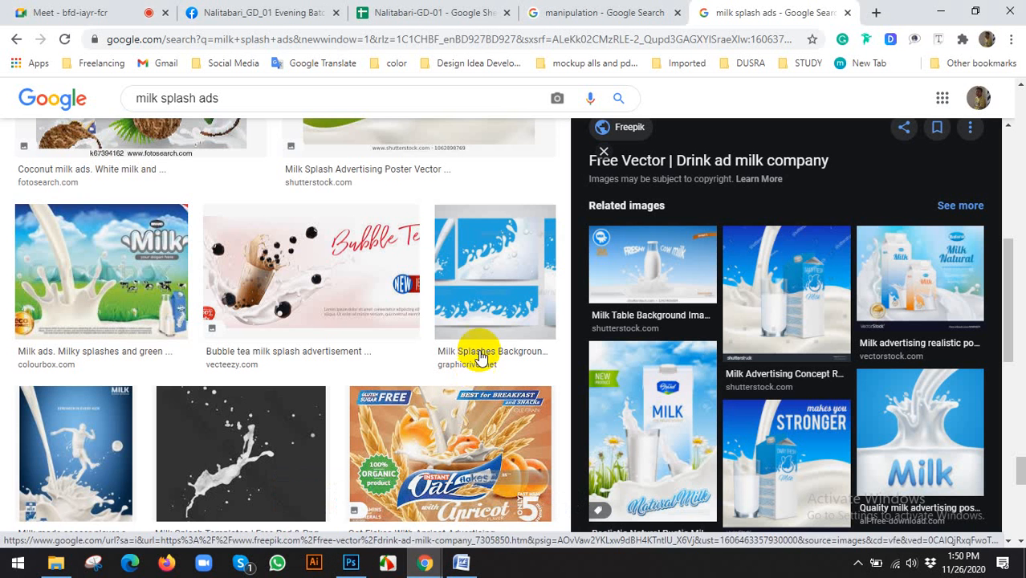
{"action": "scroll", "coordinate": [333, 332], "scroll_direction": "down", "scroll_amount": 2}
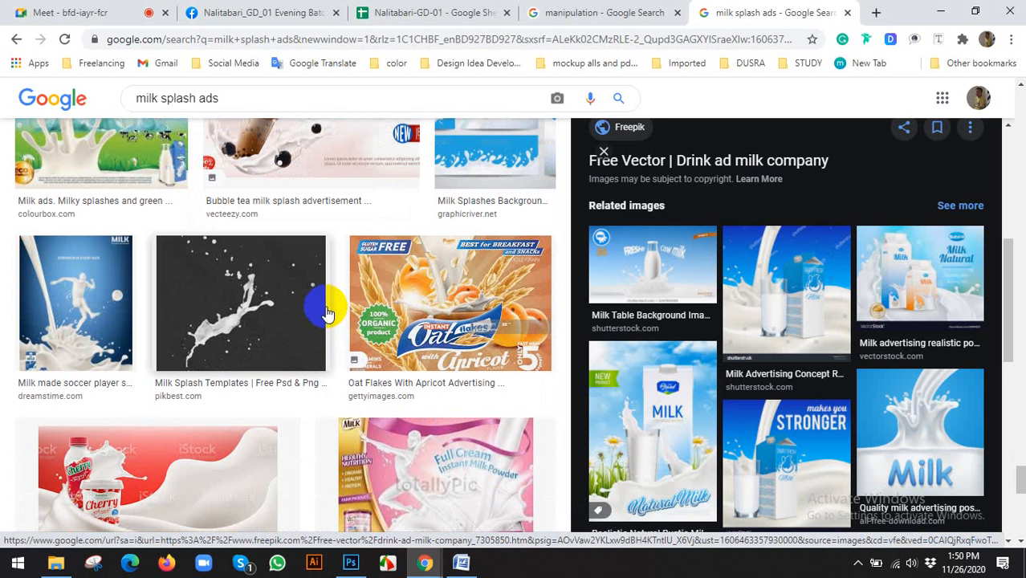
{"action": "scroll", "coordinate": [326, 308], "scroll_direction": "down", "scroll_amount": 2}
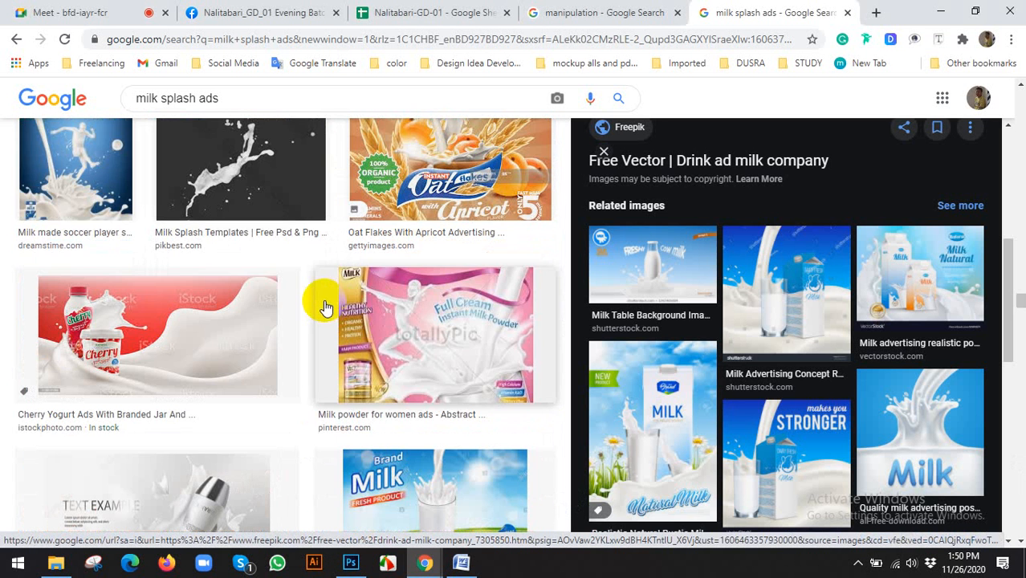
{"action": "scroll", "coordinate": [325, 307], "scroll_direction": "down", "scroll_amount": 6}
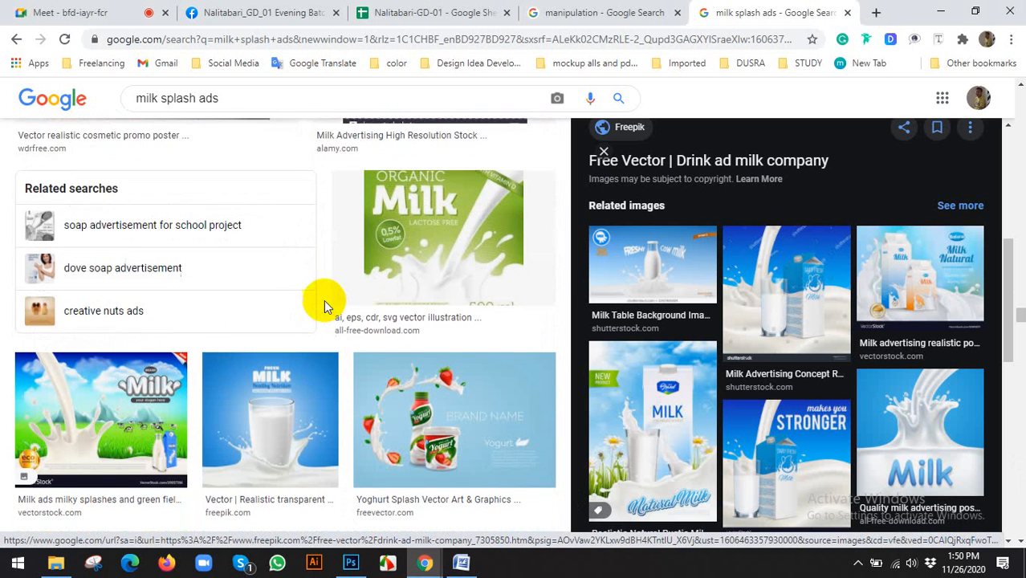
Examine the remaining milk splash ads in the search results and the related images of the Freepik preview
{"action": "scroll", "coordinate": [326, 306], "scroll_direction": "down", "scroll_amount": 3}
{"action": "scroll", "coordinate": [799, 476], "scroll_direction": "down", "scroll_amount": 2}
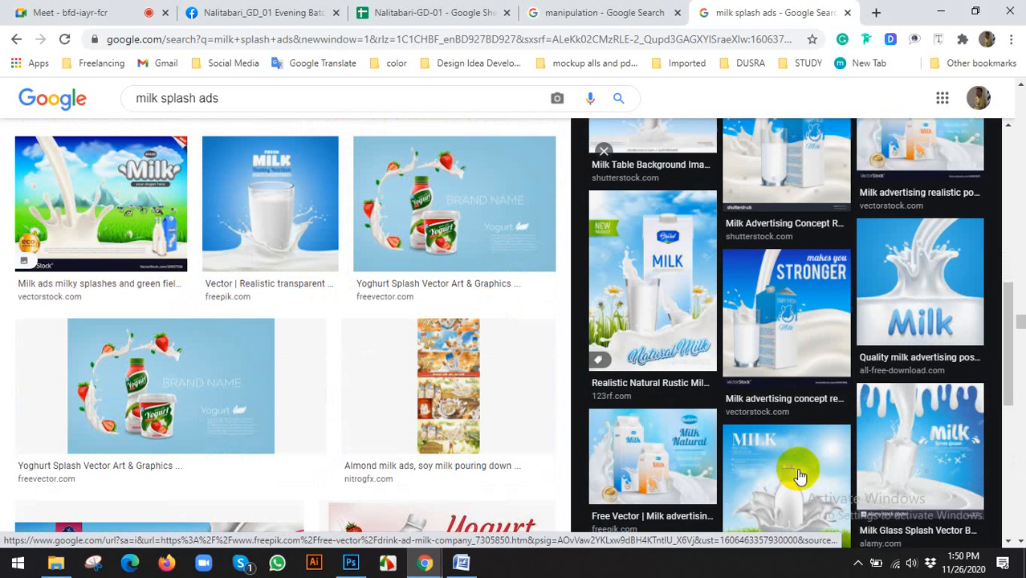
{"action": "scroll", "coordinate": [799, 476], "scroll_direction": "down", "scroll_amount": 2}
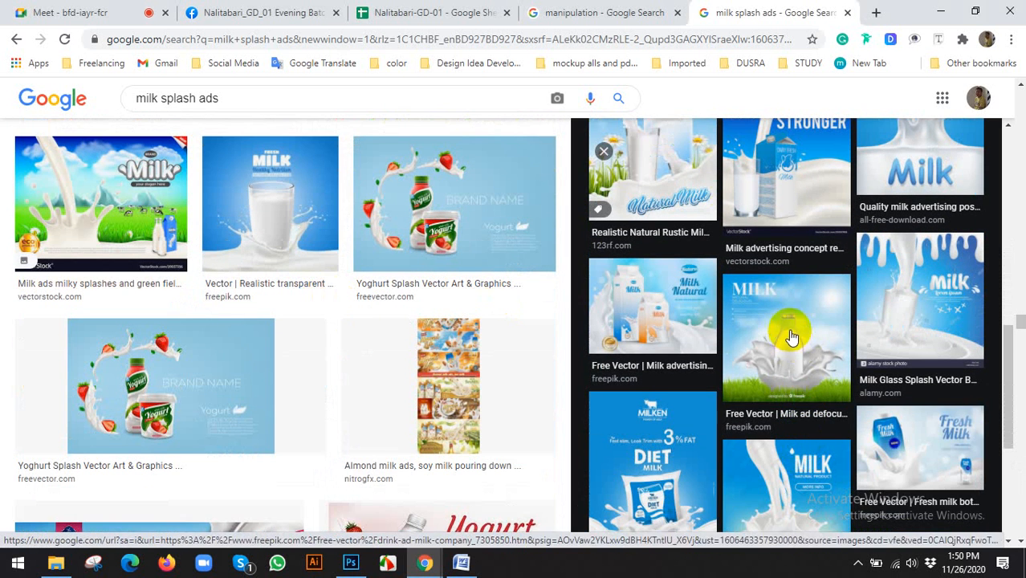
{"action": "scroll", "coordinate": [787, 339], "scroll_direction": "down", "scroll_amount": 1}
{"action": "scroll", "coordinate": [799, 433], "scroll_direction": "up", "scroll_amount": 2}
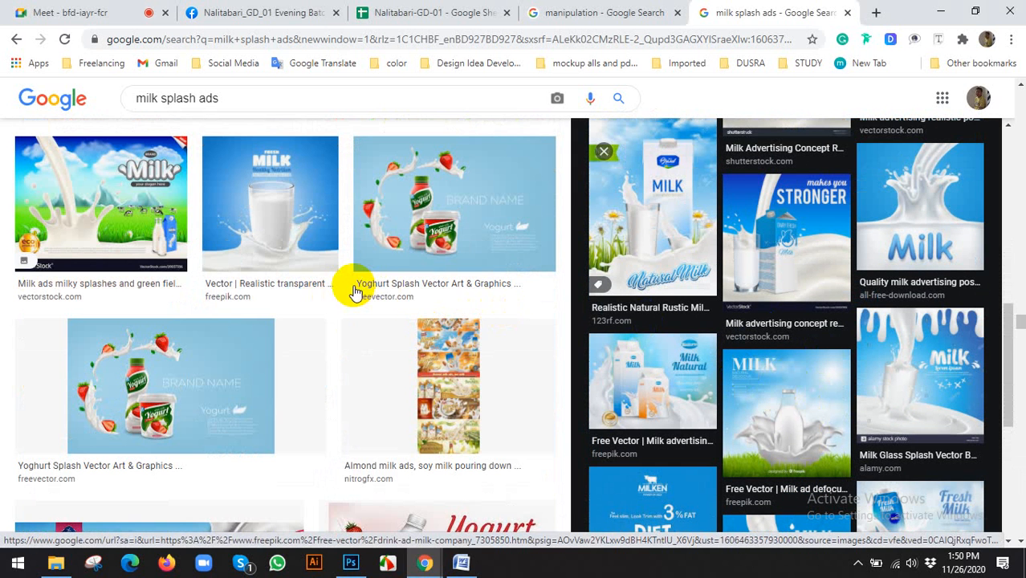
Switch to Photoshop and create a new 1000 by 1000 pixel RGB document at 72 pixels/inch with white background contents
{"action": "left_click", "coordinate": [351, 560]}
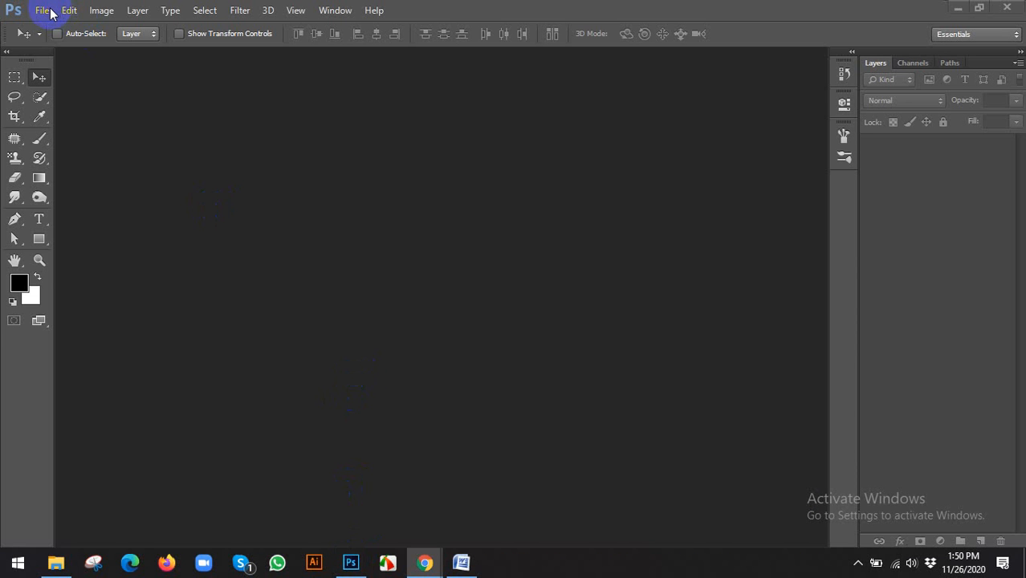
{"action": "key", "text": "d"}
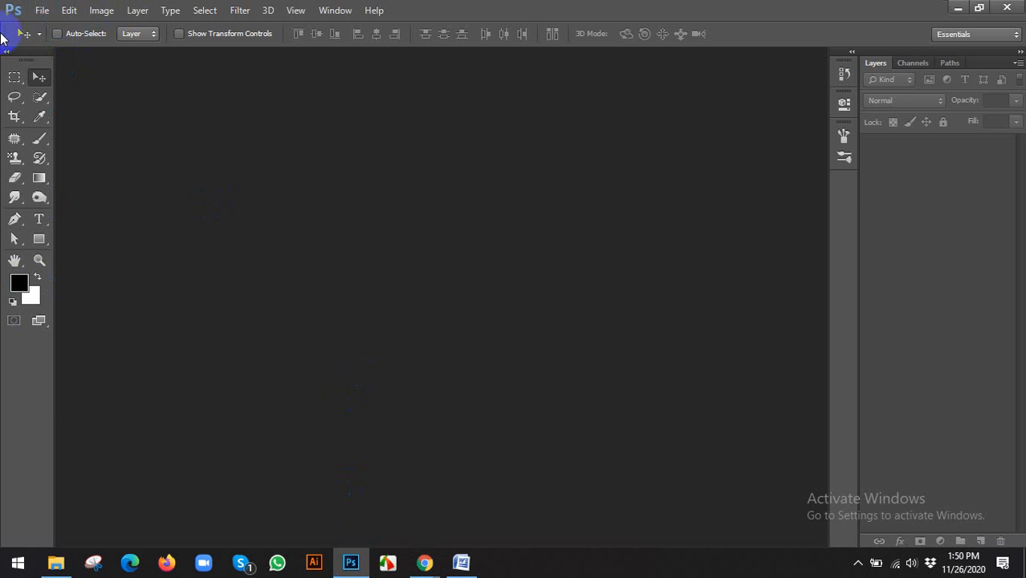
{"action": "key", "text": "alt+f"}
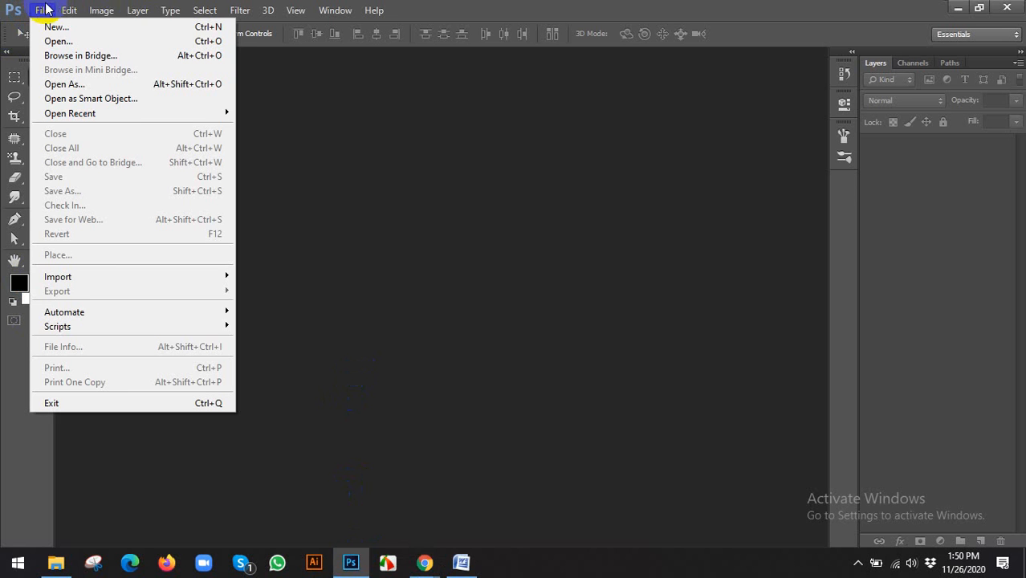
{"action": "left_click", "coordinate": [45, 27]}
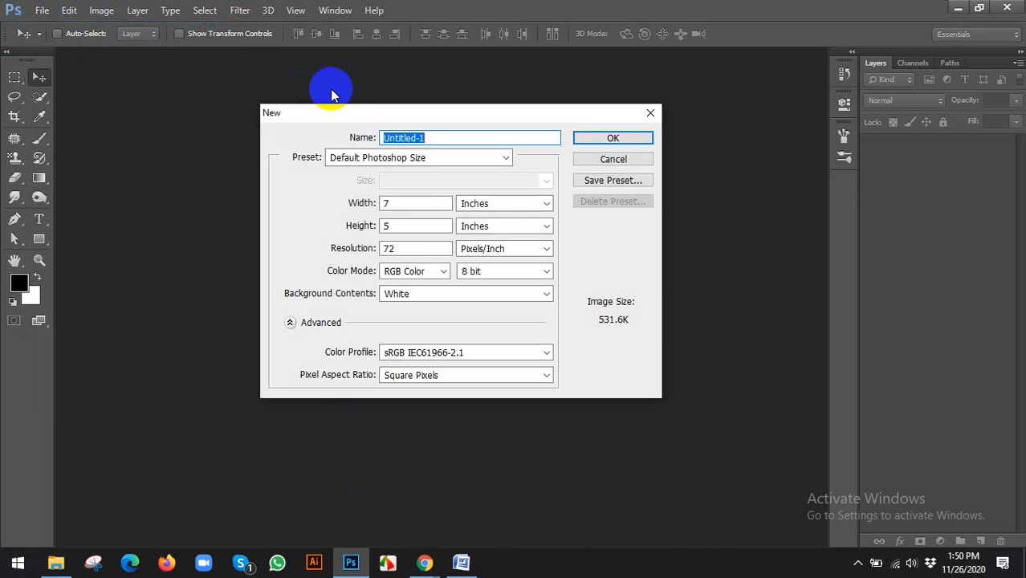
{"action": "left_click", "coordinate": [482, 208]}
{"action": "left_click", "coordinate": [477, 213]}
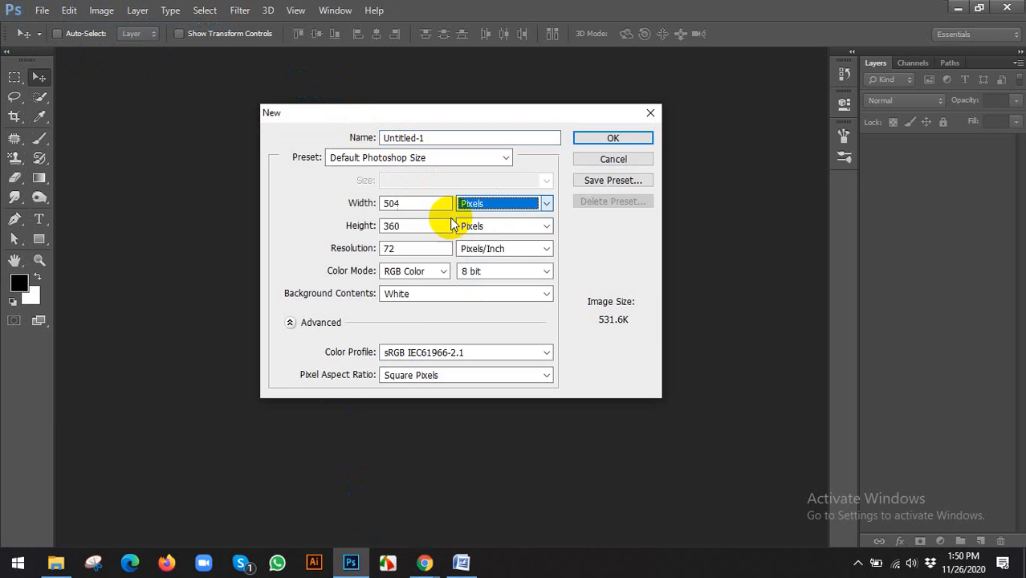
{"action": "left_click", "coordinate": [371, 200]}
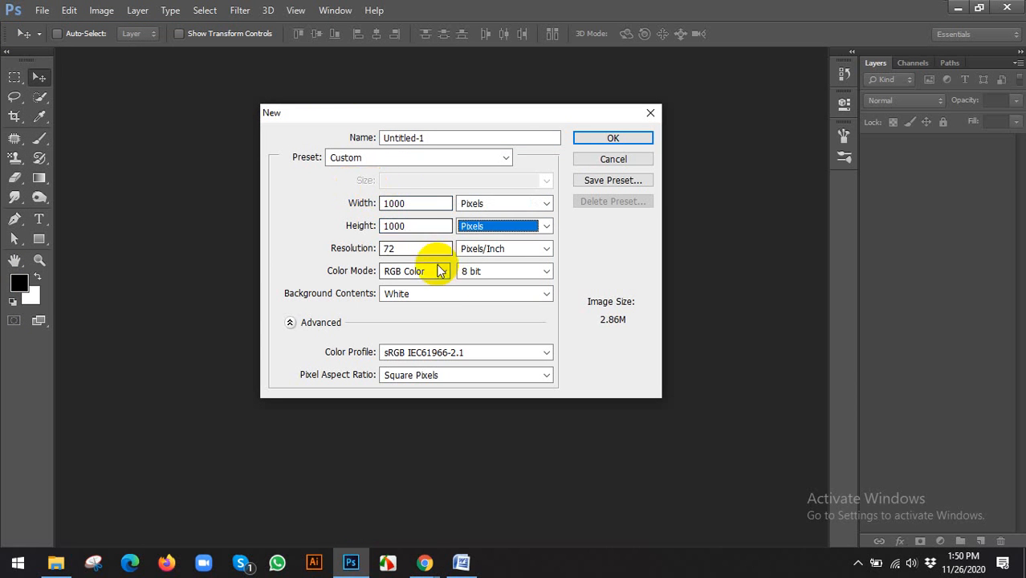
{"action": "left_click", "coordinate": [607, 140]}
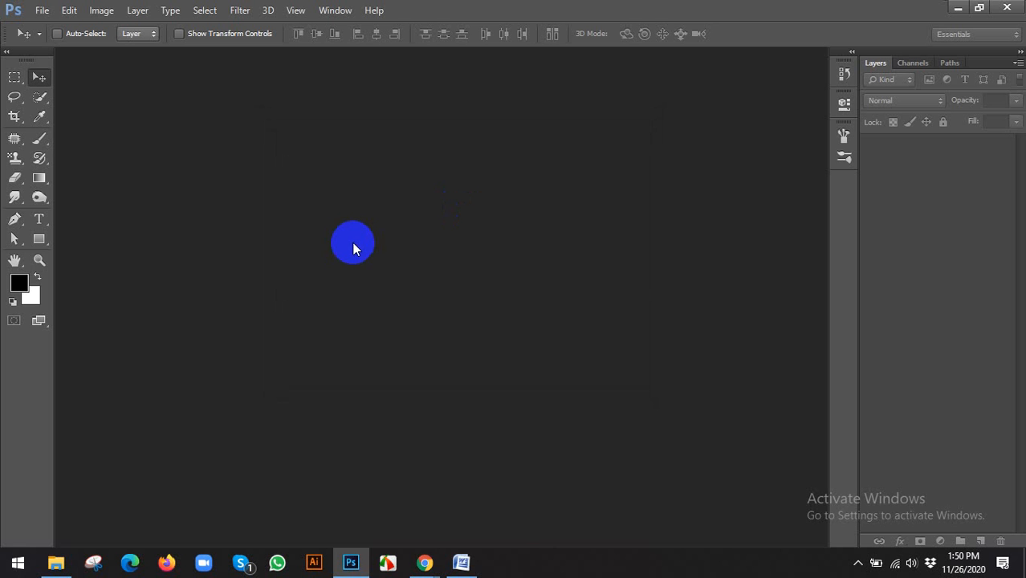
Switch to the Google Meet call in Chrome and admit the participant waiting to join
{"action": "left_click", "coordinate": [423, 559]}
{"action": "left_click", "coordinate": [334, 479]}
{"action": "left_click", "coordinate": [70, 10]}
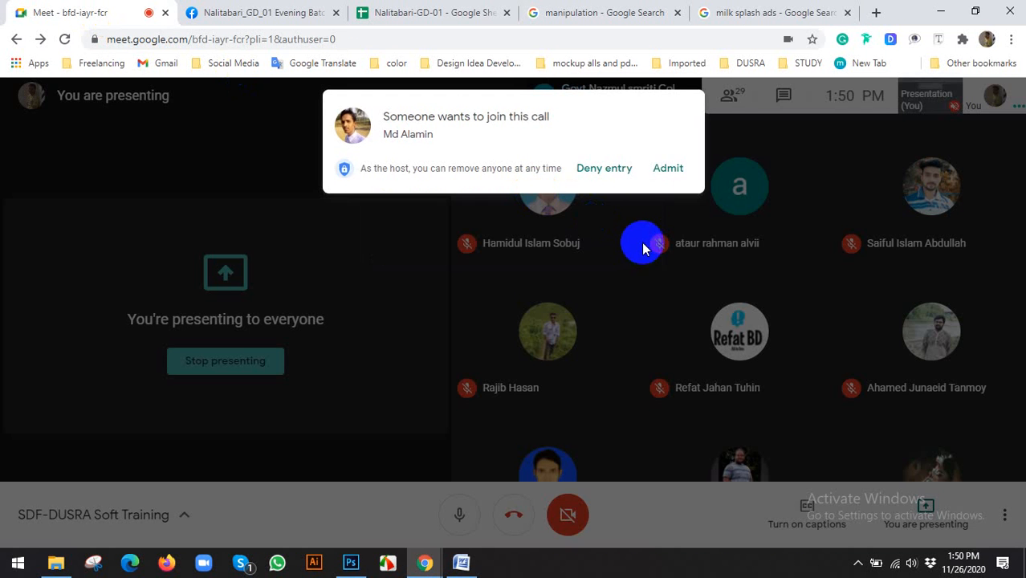
{"action": "left_click", "coordinate": [665, 167]}
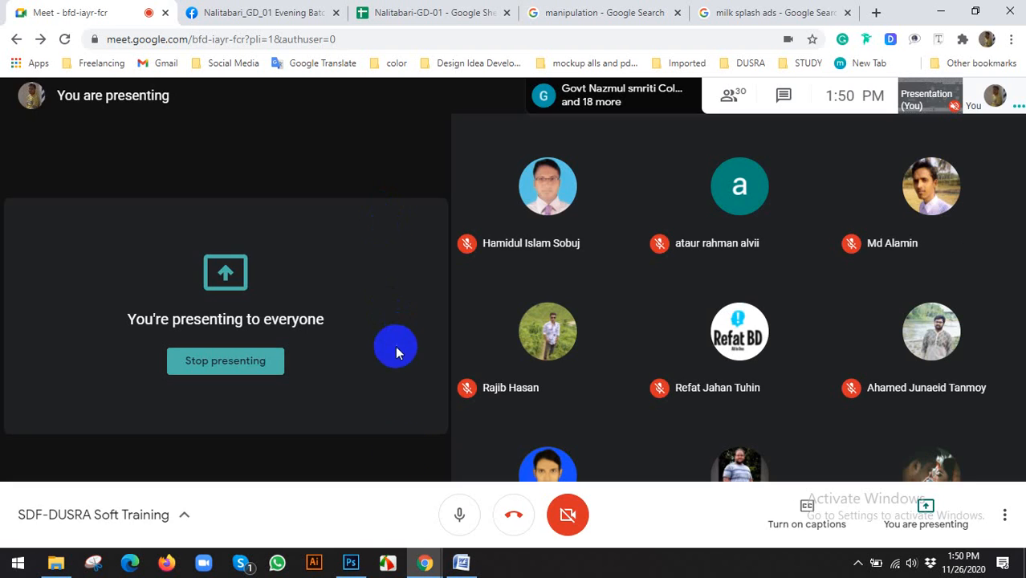
Return to Photoshop and convert the locked Background into a regular layer named Layer 0
{"action": "left_click", "coordinate": [350, 561]}
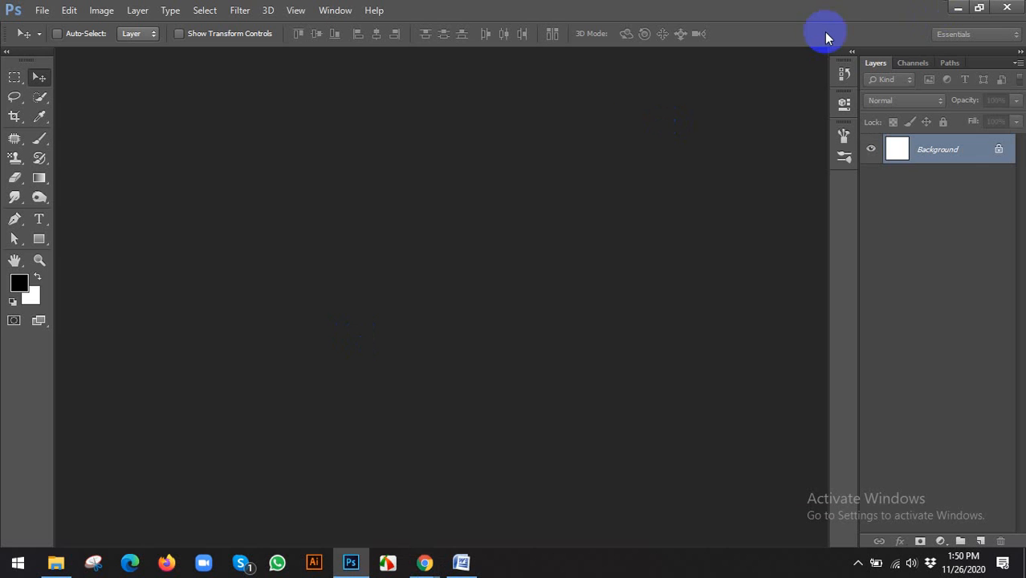
{"action": "scroll", "coordinate": [553, 162], "scroll_direction": "up", "scroll_amount": 1}
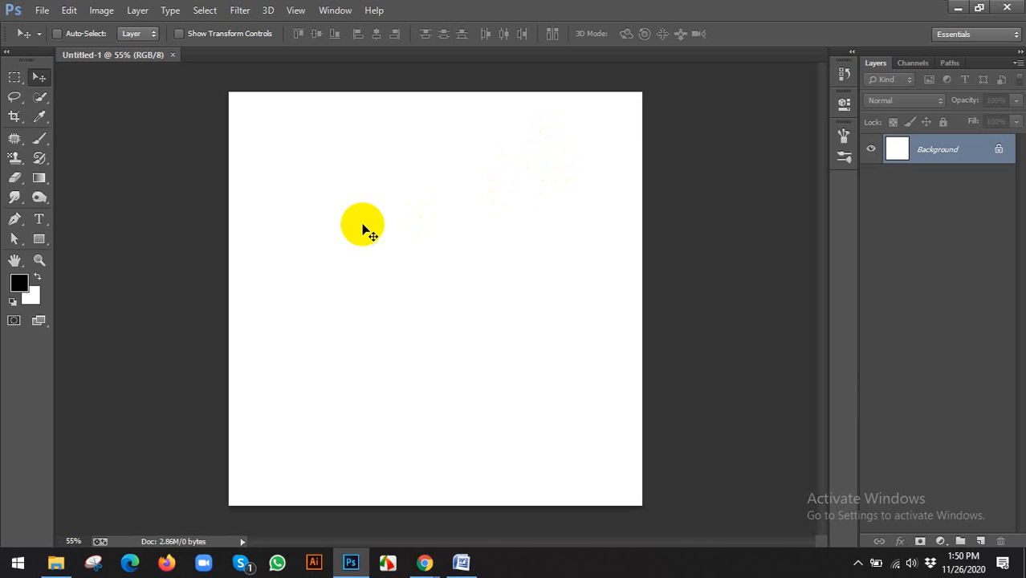
{"action": "double_click", "coordinate": [964, 158]}
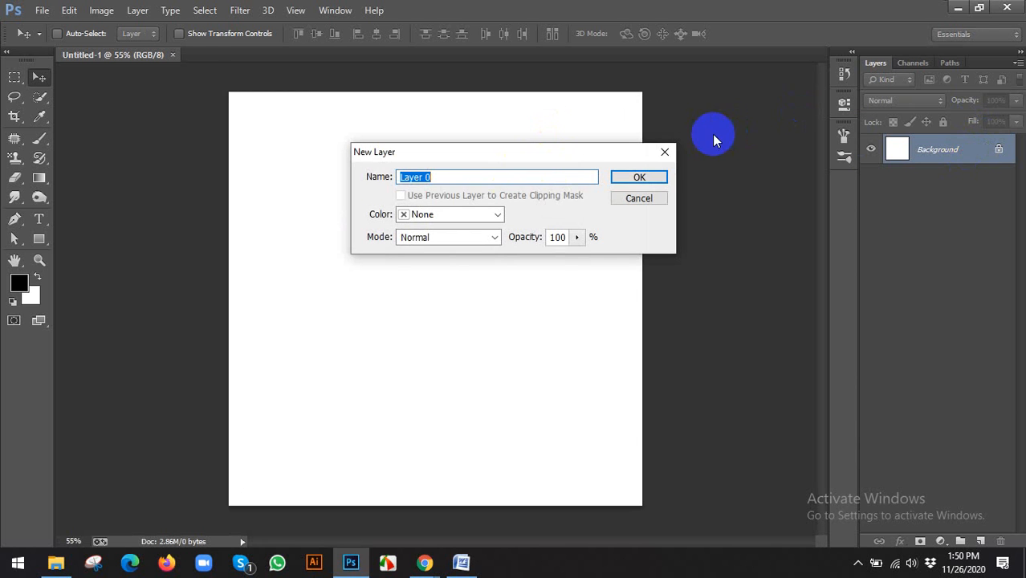
{"action": "left_click", "coordinate": [658, 180]}
Set up the Gradient tool with the linear style and the Red, Green preset
{"action": "left_click_drag", "start_coordinate": [33, 183], "coordinate": [84, 177]}
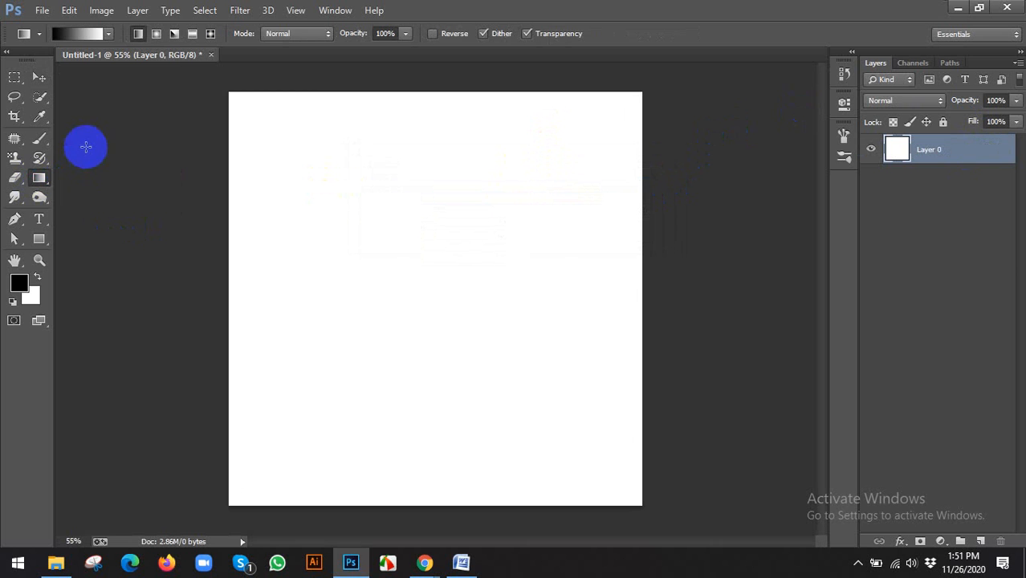
{"action": "left_click", "coordinate": [139, 34]}
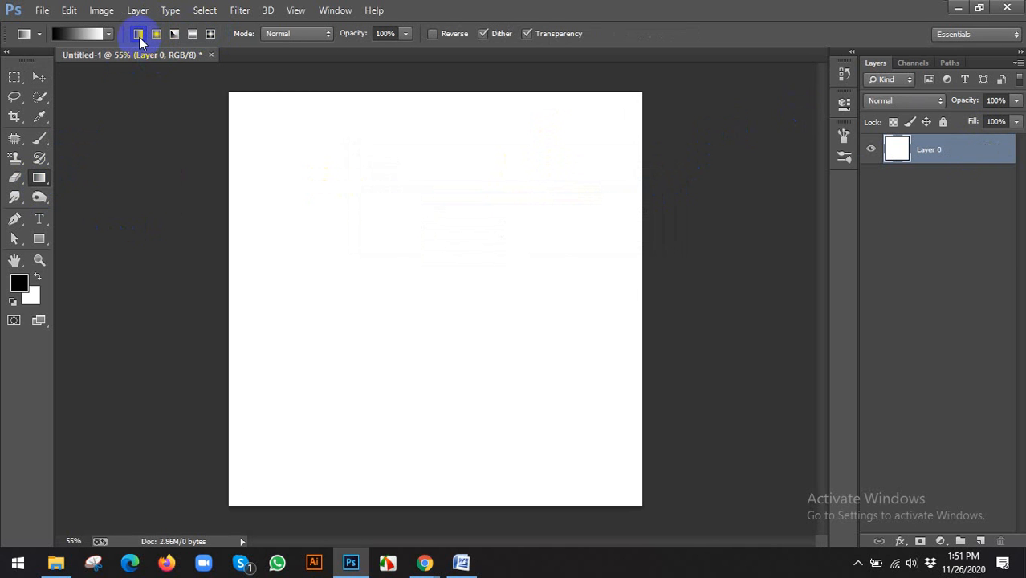
{"action": "left_click", "coordinate": [85, 36]}
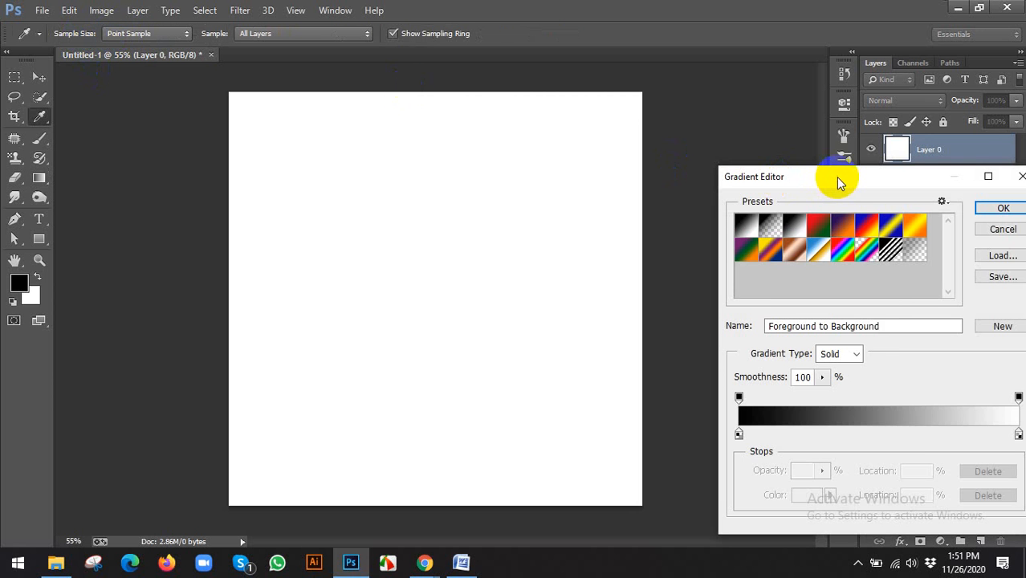
{"action": "left_click_drag", "start_coordinate": [836, 176], "coordinate": [664, 128]}
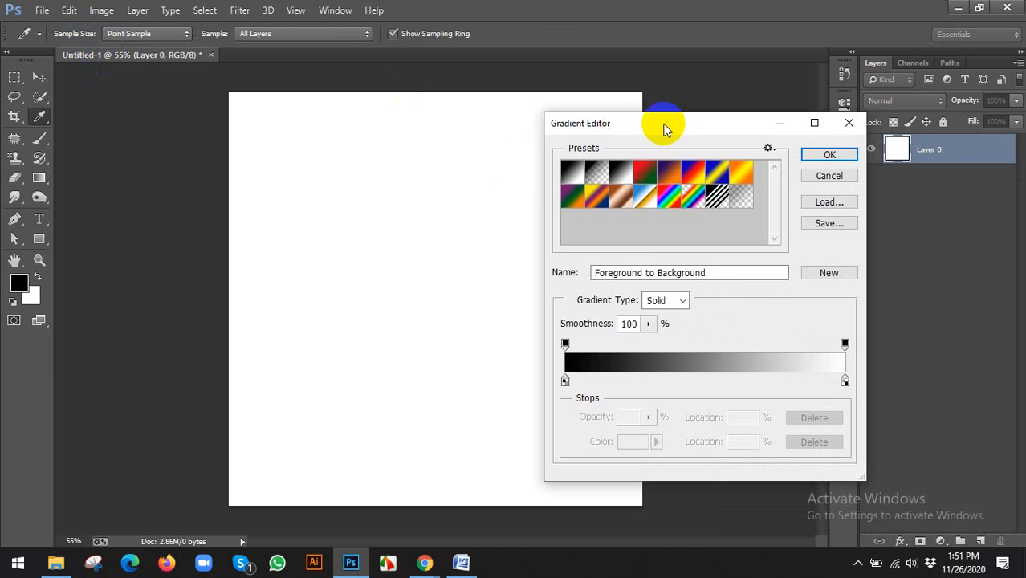
{"action": "left_click", "coordinate": [645, 173]}
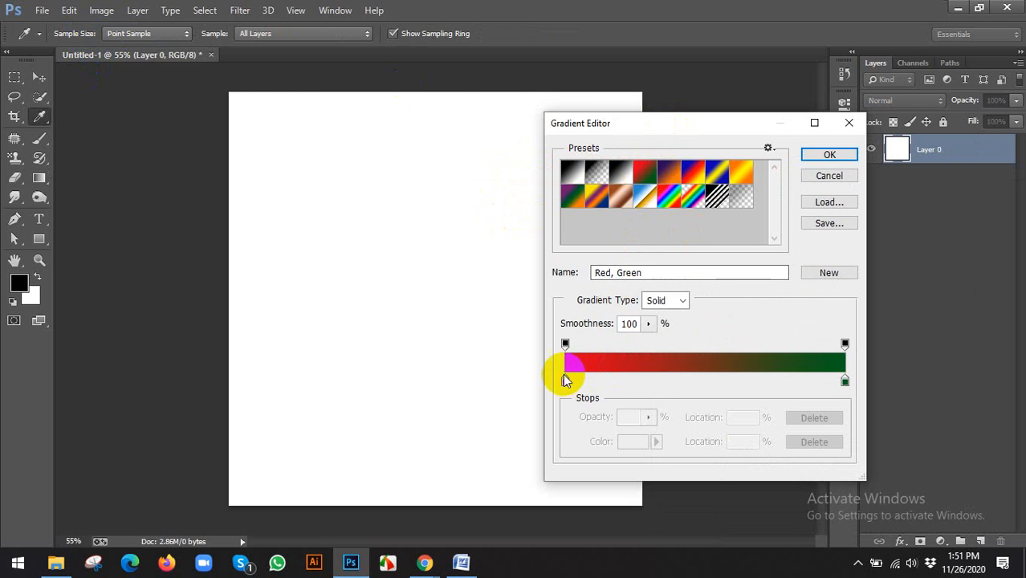
{"action": "left_click", "coordinate": [620, 195]}
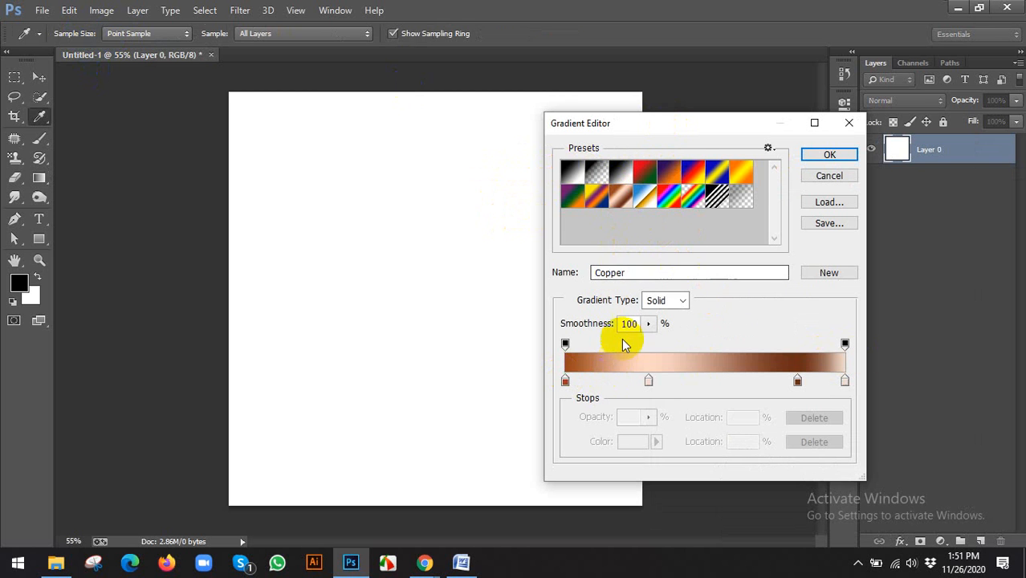
{"action": "left_click", "coordinate": [645, 171]}
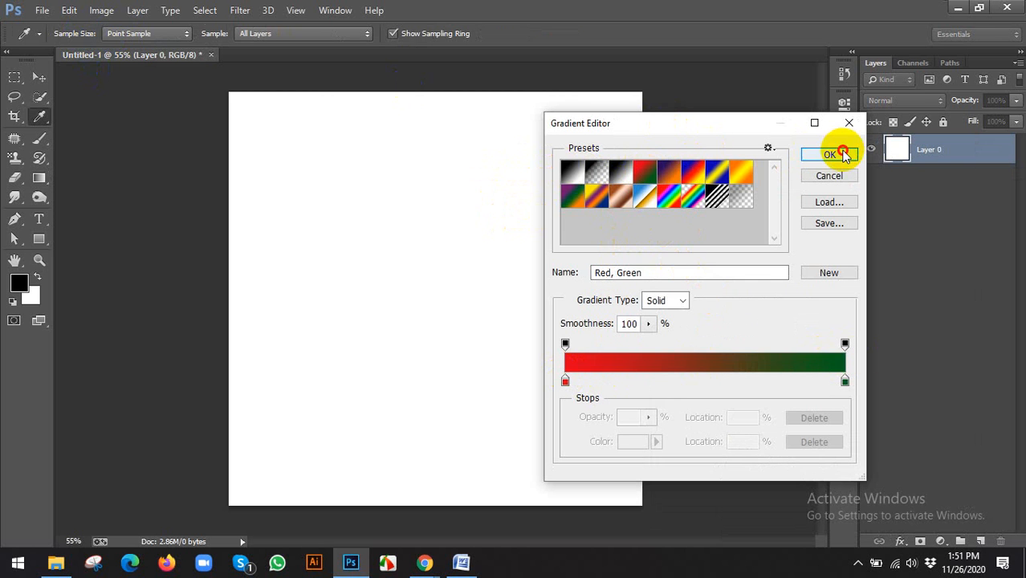
{"action": "left_click", "coordinate": [832, 153]}
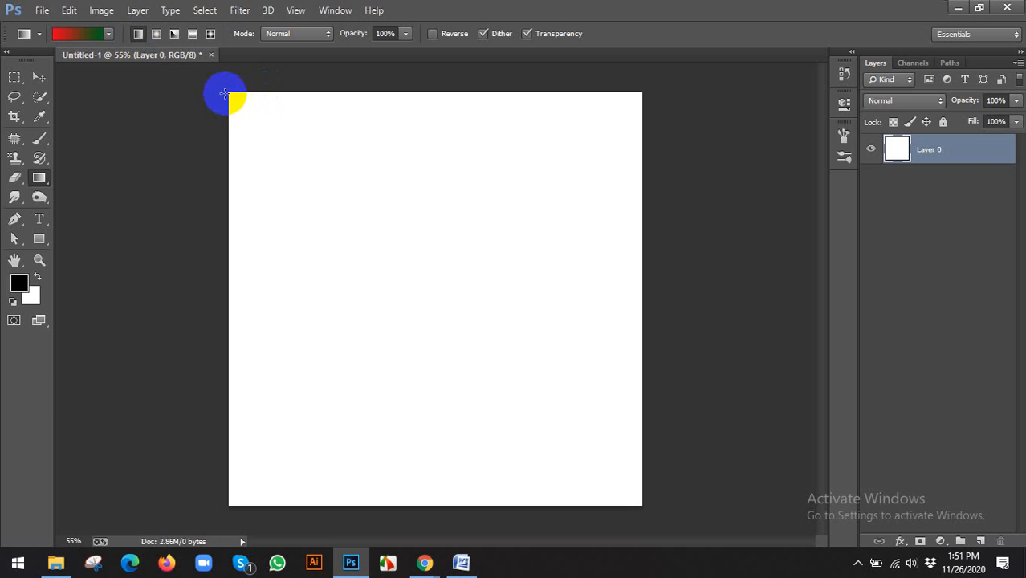
Fill Layer 0 with linear red-to-green gradients, first diagonally from corner to corner, and again with shorter strokes in other directions
{"action": "left_click_drag", "start_coordinate": [229, 92], "coordinate": [616, 480]}
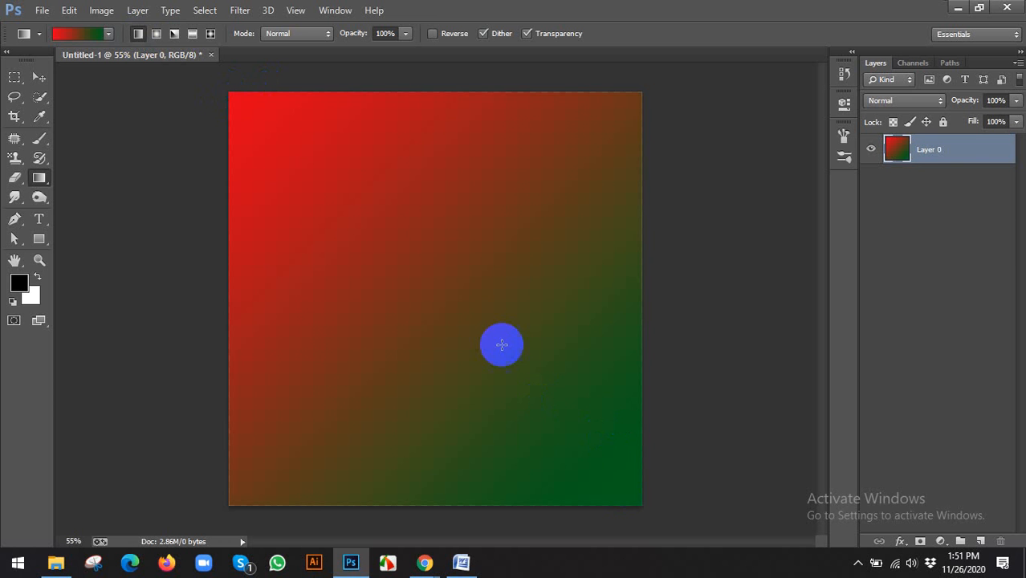
{"action": "scroll", "coordinate": [477, 321], "scroll_direction": "down", "scroll_amount": 2}
{"action": "scroll", "coordinate": [478, 321], "scroll_direction": "up", "scroll_amount": 1}
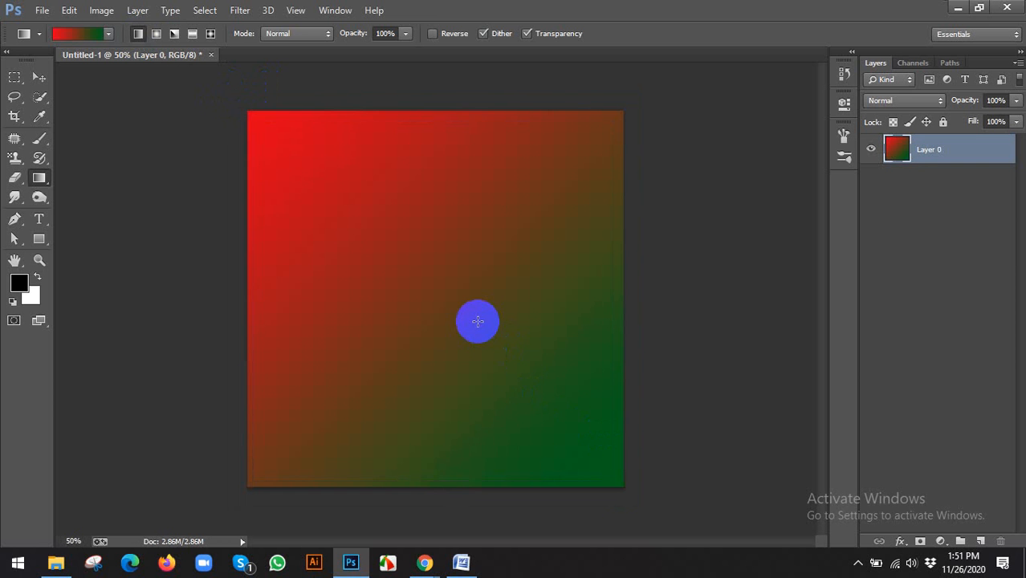
{"action": "left_click_drag", "start_coordinate": [408, 201], "coordinate": [467, 304]}
{"action": "left_click_drag", "start_coordinate": [408, 232], "coordinate": [496, 371]}
{"action": "left_click_drag", "start_coordinate": [479, 197], "coordinate": [404, 353]}
{"action": "left_click", "coordinate": [389, 201]}
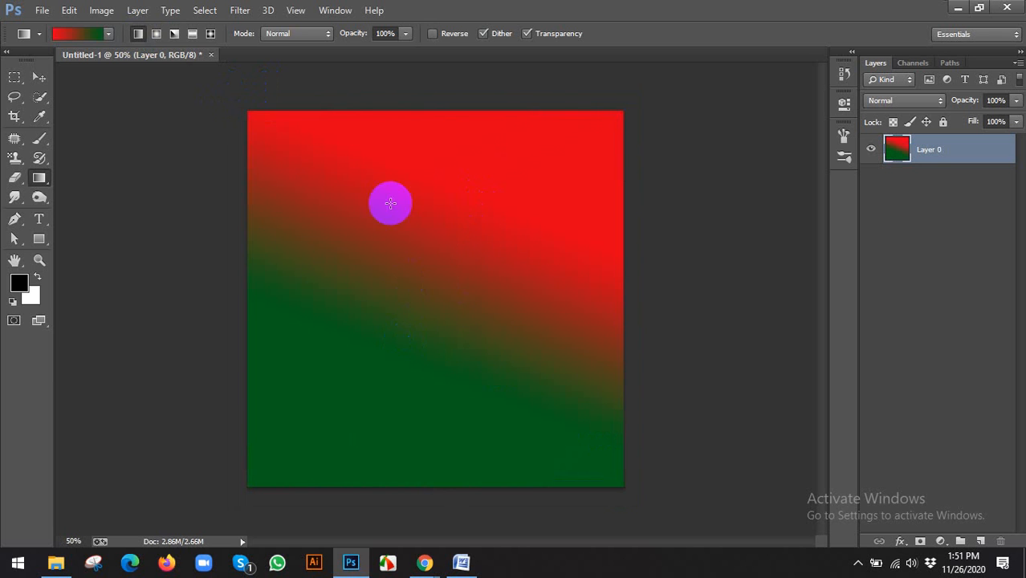
Choose the Radial Gradient style and fill Layer 0 repeatedly from different centre points with short and long radii
{"action": "left_click", "coordinate": [154, 35]}
{"action": "left_click", "coordinate": [156, 36]}
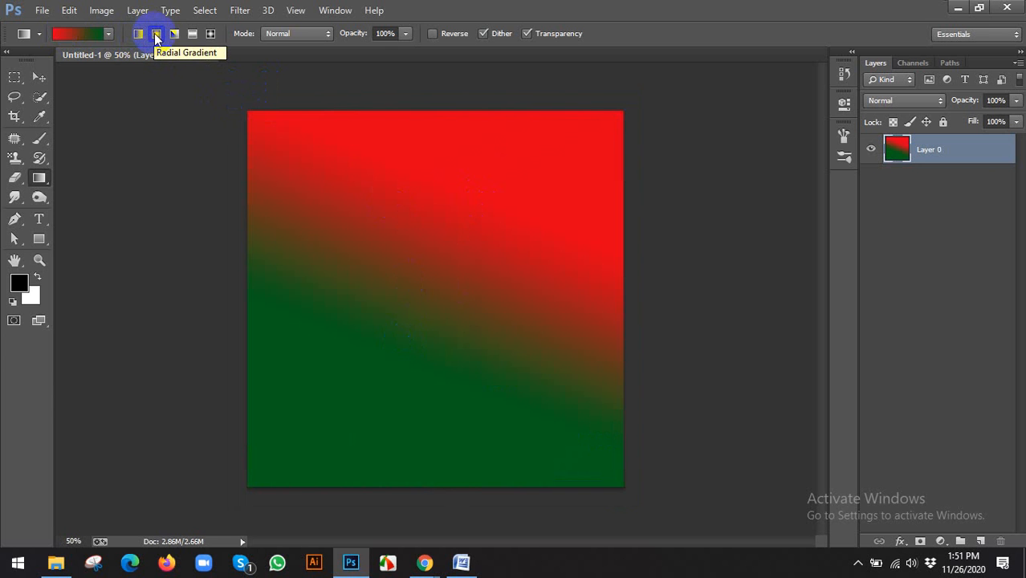
{"action": "left_click_drag", "start_coordinate": [381, 178], "coordinate": [482, 418]}
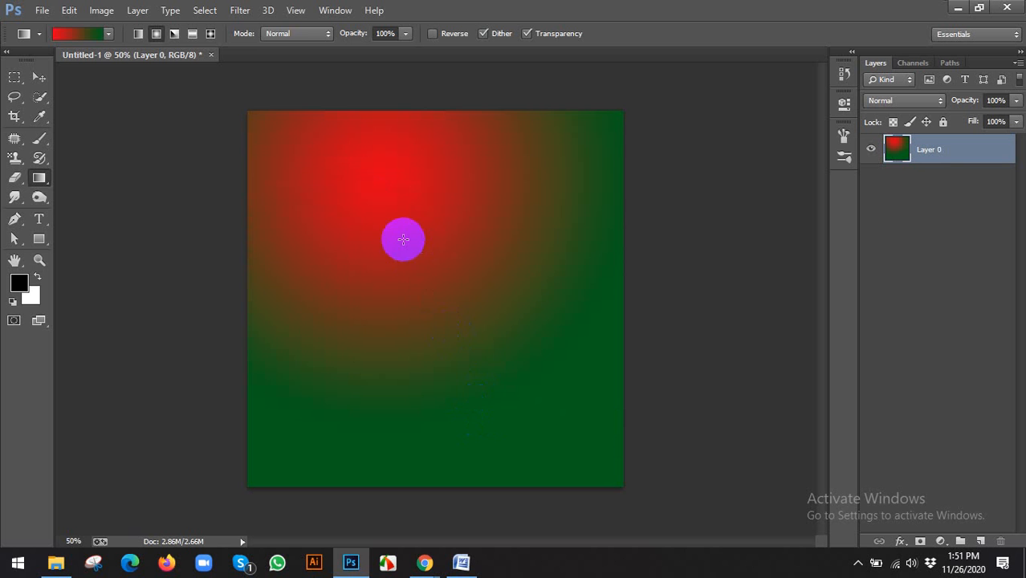
{"action": "left_click_drag", "start_coordinate": [452, 303], "coordinate": [518, 375]}
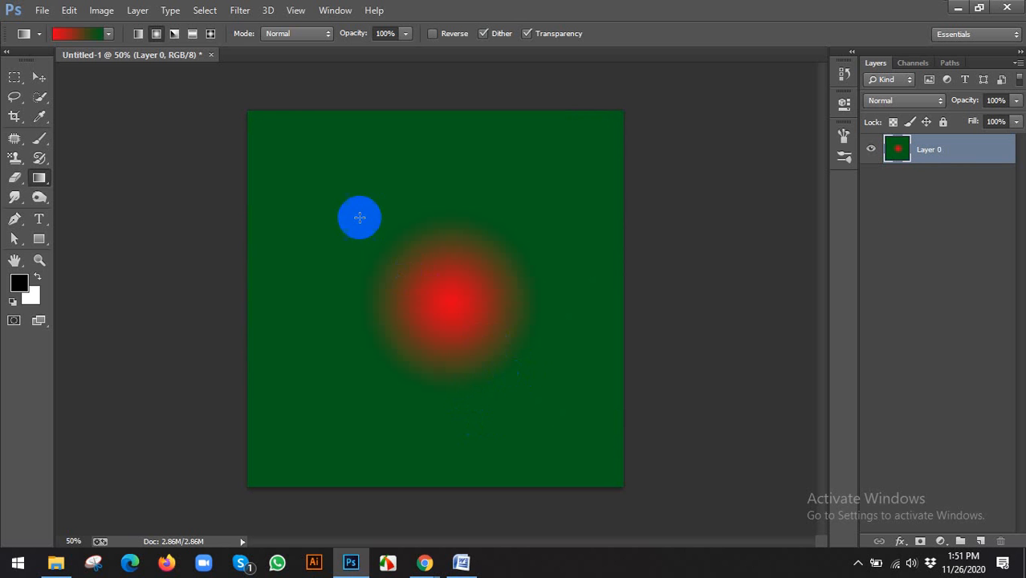
{"action": "mouse_move", "coordinate": [382, 203]}
{"action": "left_mouse_down"}
{"action": "mouse_move", "coordinate": [612, 476]}
{"action": "mouse_move", "coordinate": [607, 465]}
{"action": "left_mouse_up"}
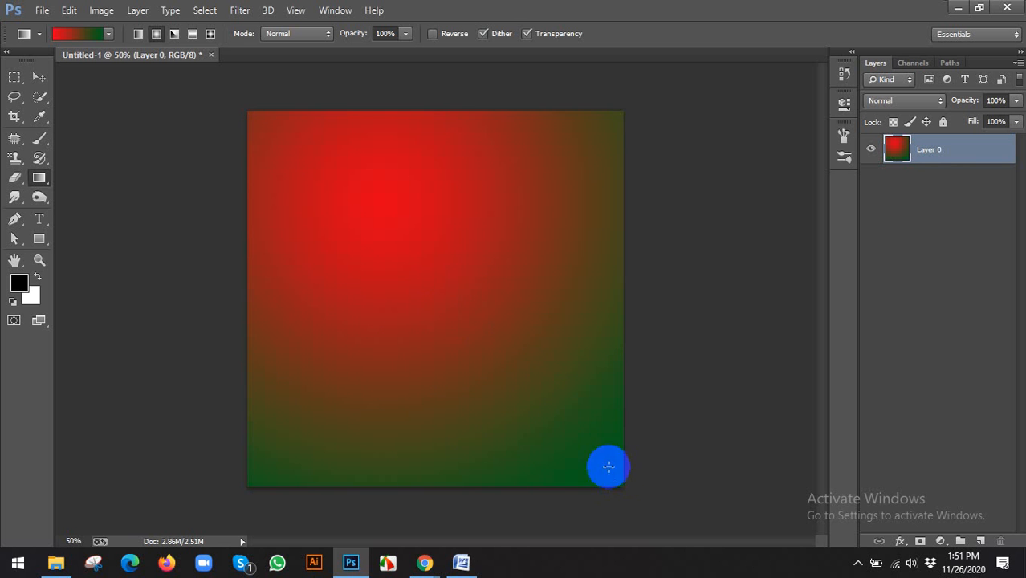
{"action": "left_click_drag", "start_coordinate": [296, 134], "coordinate": [597, 479]}
{"action": "left_click_drag", "start_coordinate": [405, 269], "coordinate": [598, 470]}
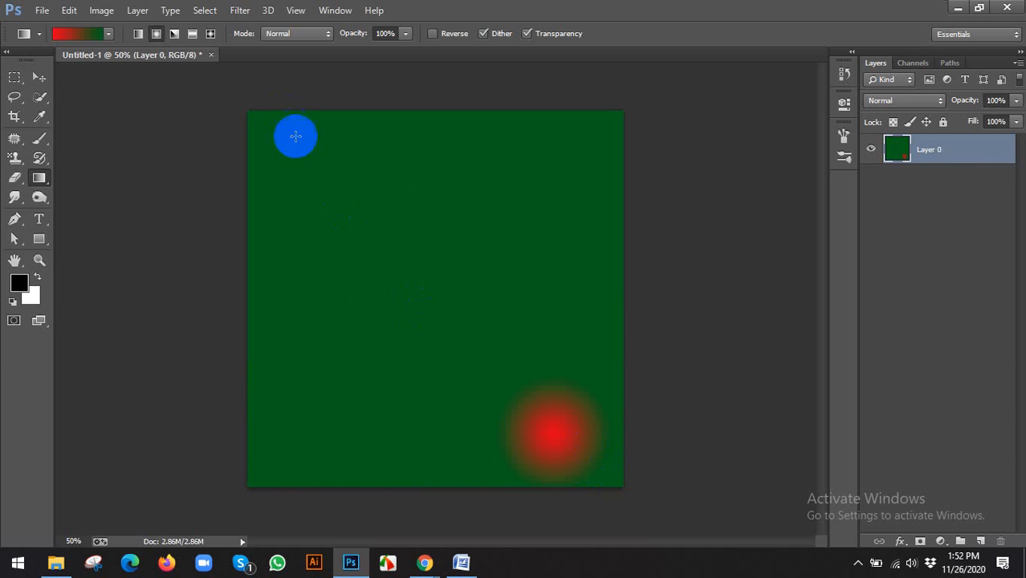
{"action": "left_click_drag", "start_coordinate": [288, 117], "coordinate": [549, 415]}
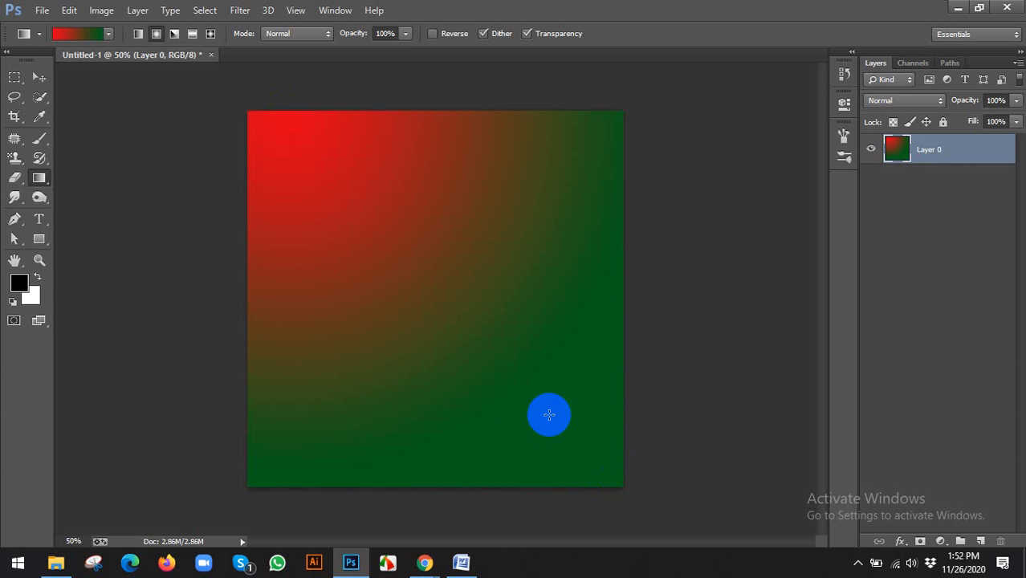
Choose the angle gradient style and fill Layer 0 in several directions, ending with a stroke from near the centre toward the lower-right corner
{"action": "left_click", "coordinate": [174, 35]}
{"action": "left_click_drag", "start_coordinate": [350, 192], "coordinate": [558, 389]}
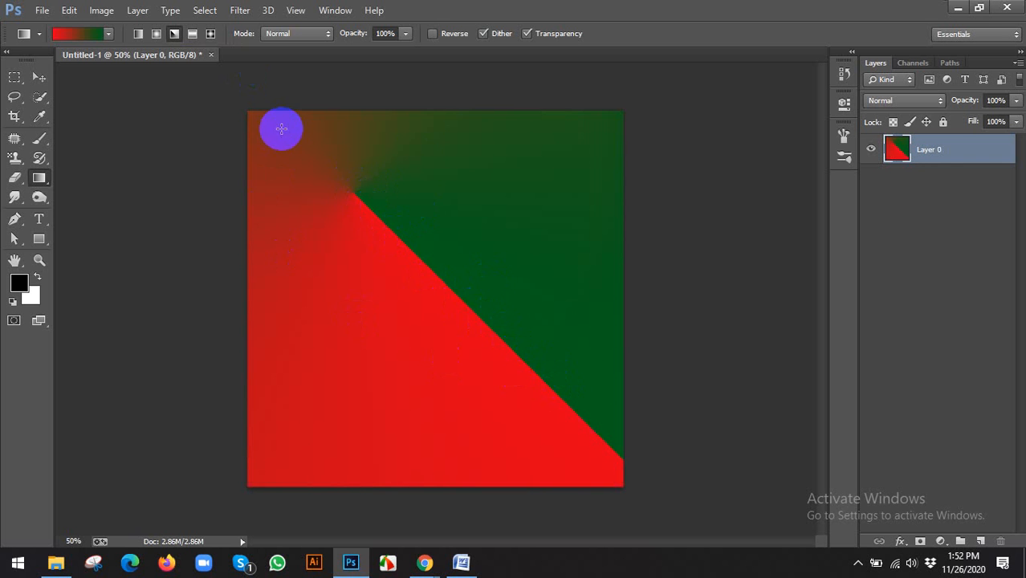
{"action": "left_click_drag", "start_coordinate": [508, 195], "coordinate": [480, 321]}
{"action": "left_click_drag", "start_coordinate": [423, 267], "coordinate": [401, 344]}
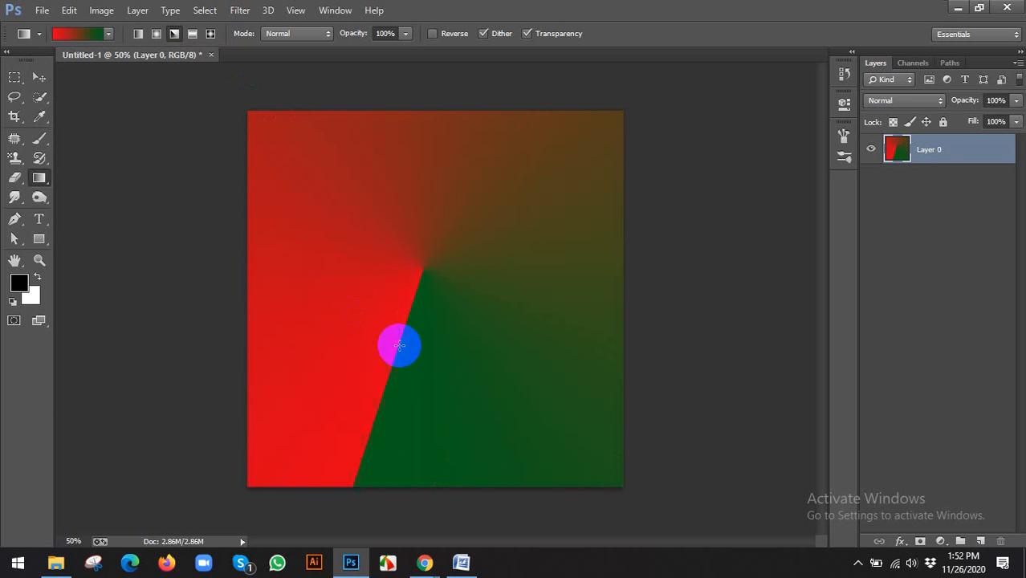
{"action": "left_click_drag", "start_coordinate": [391, 233], "coordinate": [514, 388]}
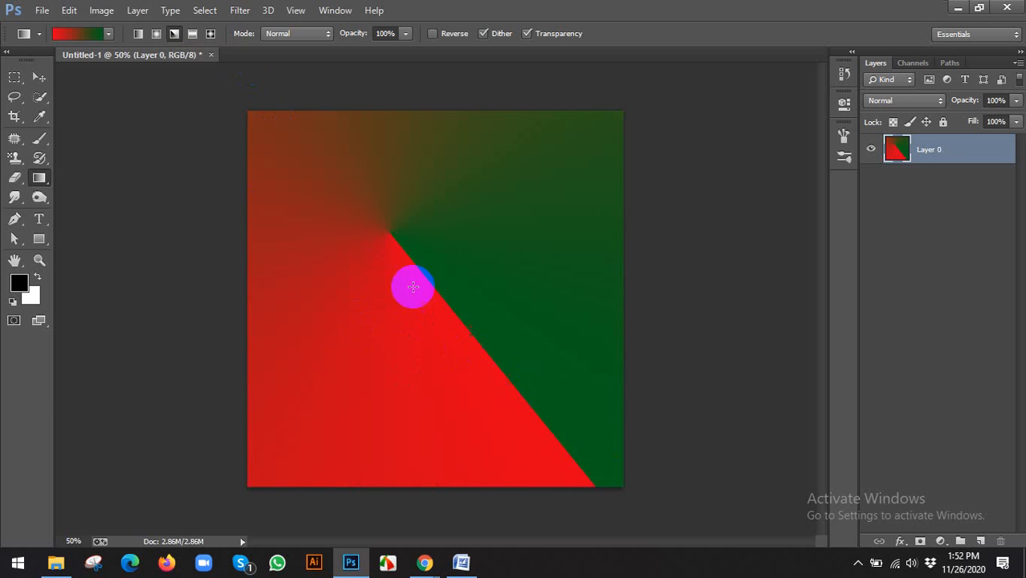
Choose the Reflected Gradient style and fill Layer 0 with diagonal red-to-green gradients from several different starting points
{"action": "left_click", "coordinate": [191, 36]}
{"action": "left_click_drag", "start_coordinate": [392, 257], "coordinate": [561, 481]}
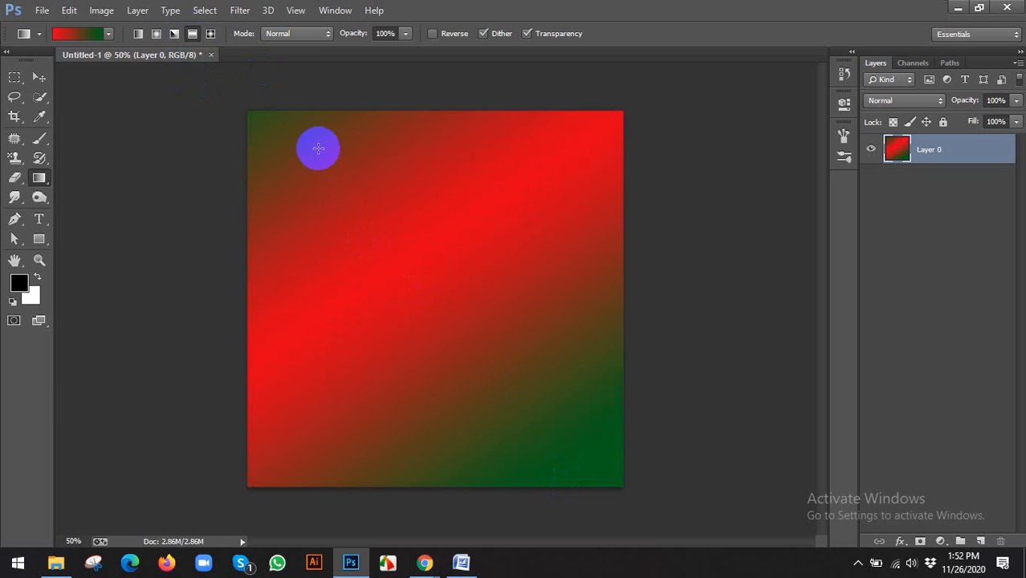
{"action": "left_click_drag", "start_coordinate": [407, 202], "coordinate": [532, 366]}
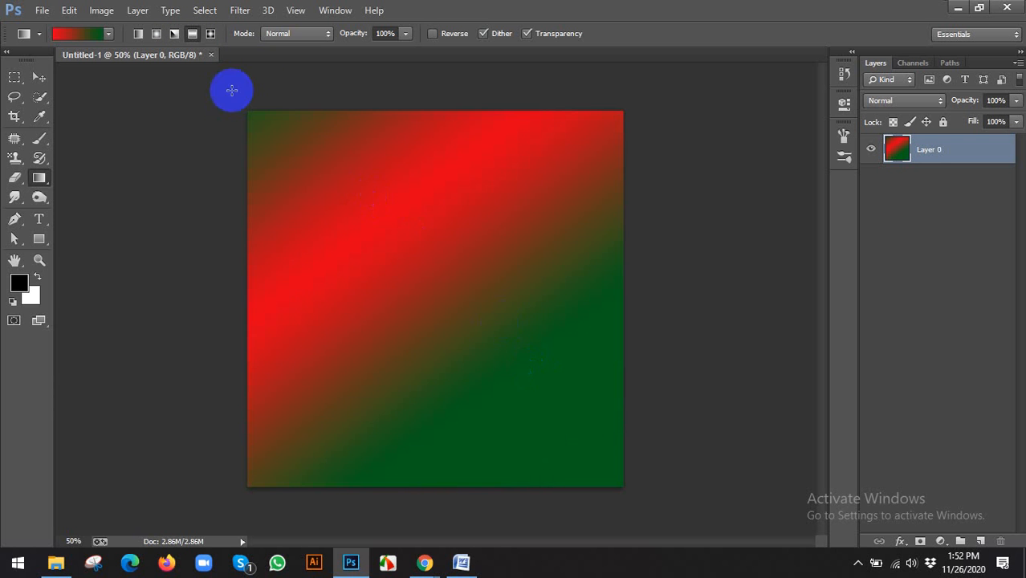
{"action": "left_click_drag", "start_coordinate": [456, 236], "coordinate": [575, 383]}
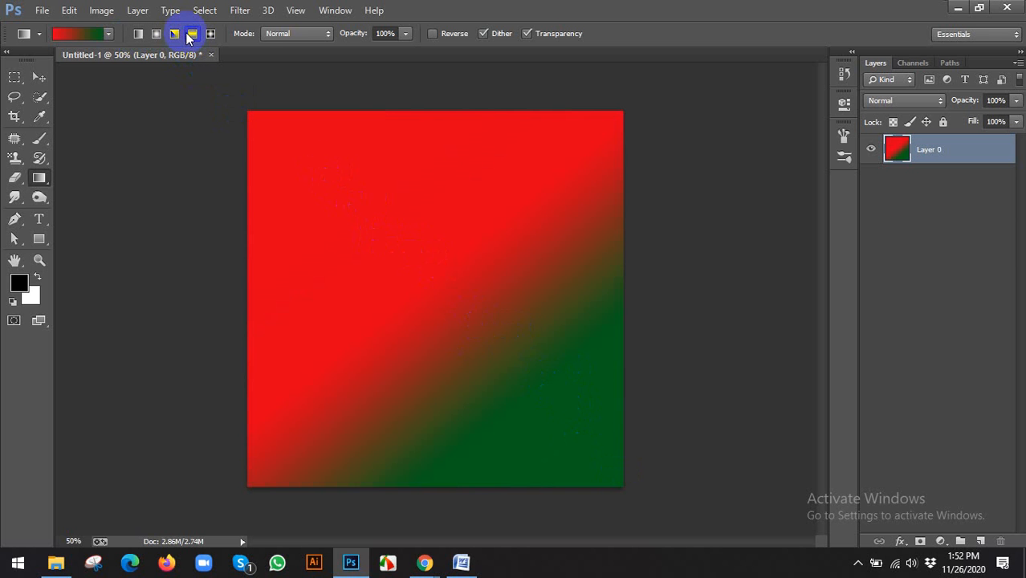
{"action": "left_click_drag", "start_coordinate": [377, 252], "coordinate": [491, 368]}
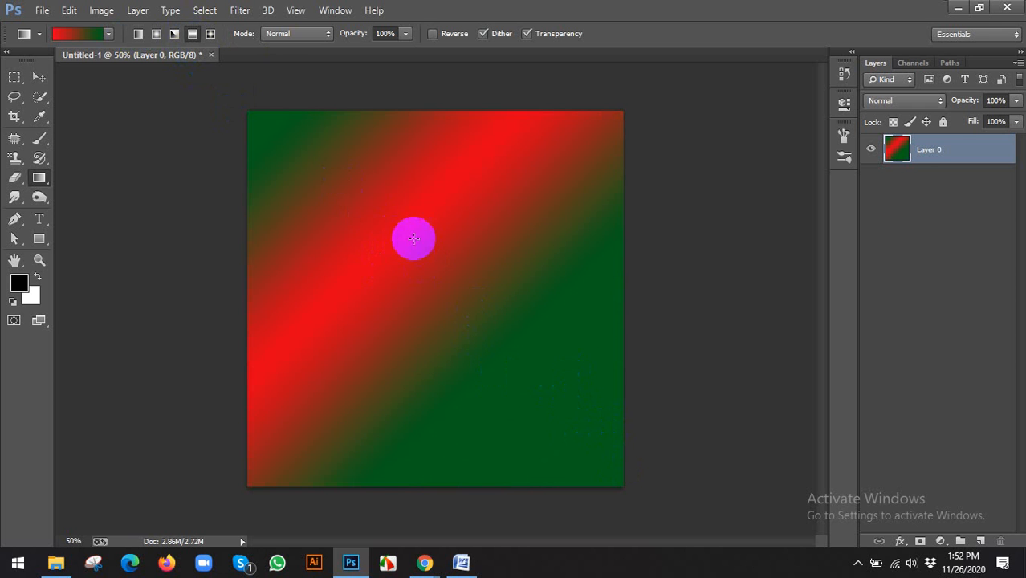
Fill Layer 0 with Diamond Gradients of small and large size from different centre points, and return the tool to the linear style
{"action": "left_click", "coordinate": [210, 34]}
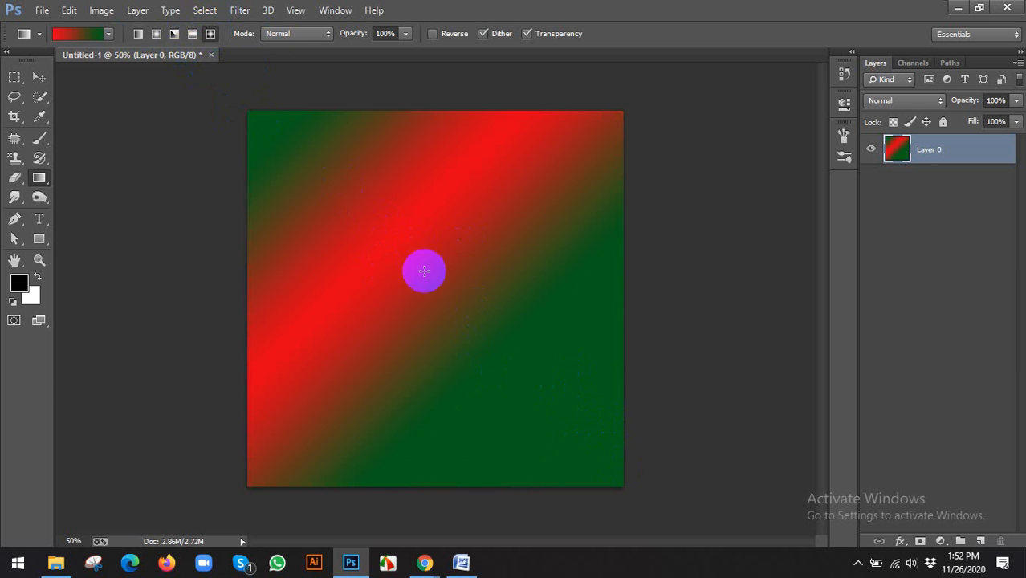
{"action": "left_click_drag", "start_coordinate": [425, 270], "coordinate": [509, 350]}
{"action": "left_click_drag", "start_coordinate": [305, 199], "coordinate": [338, 252]}
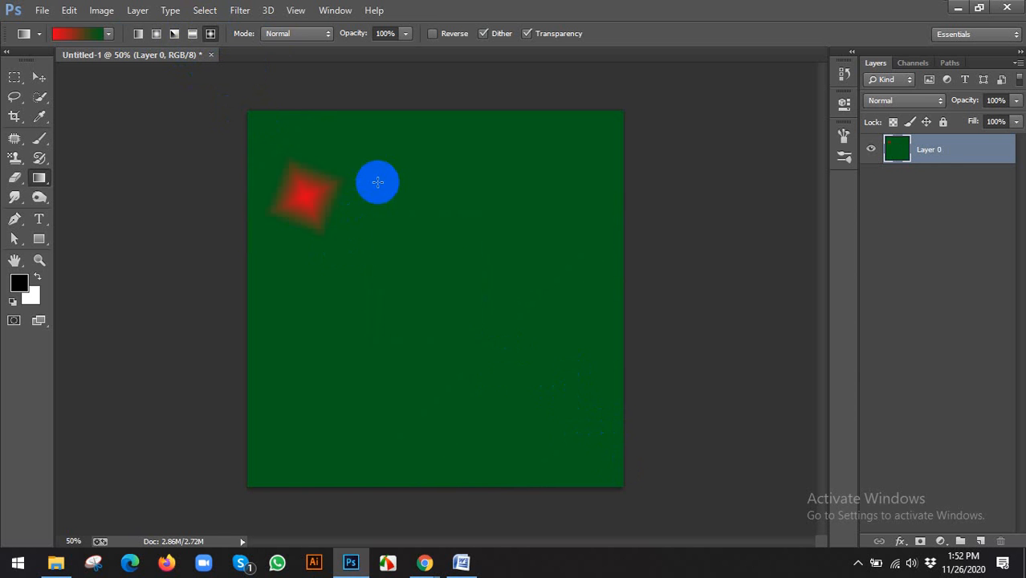
{"action": "left_click_drag", "start_coordinate": [403, 254], "coordinate": [623, 462]}
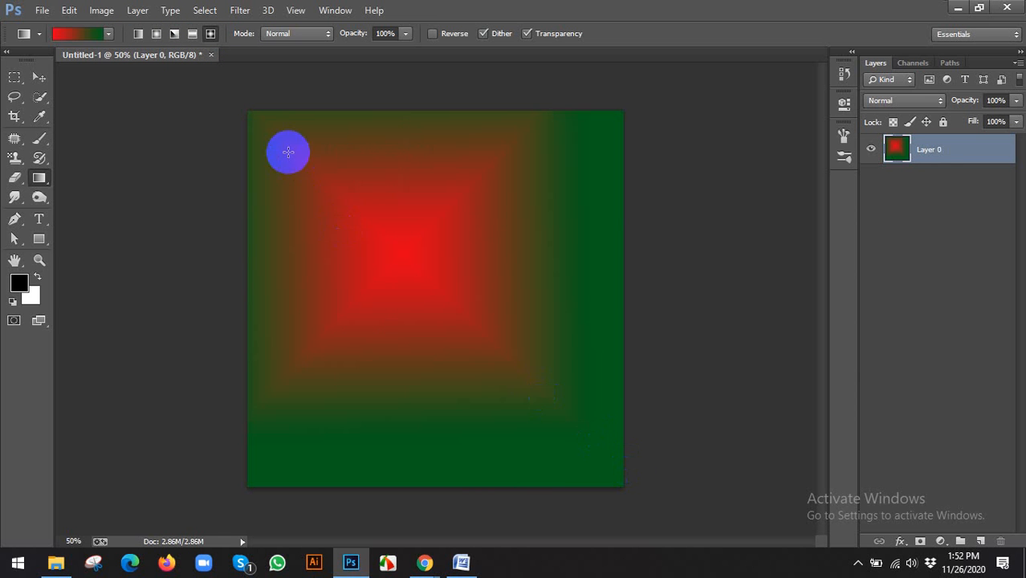
{"action": "left_click_drag", "start_coordinate": [287, 151], "coordinate": [614, 488]}
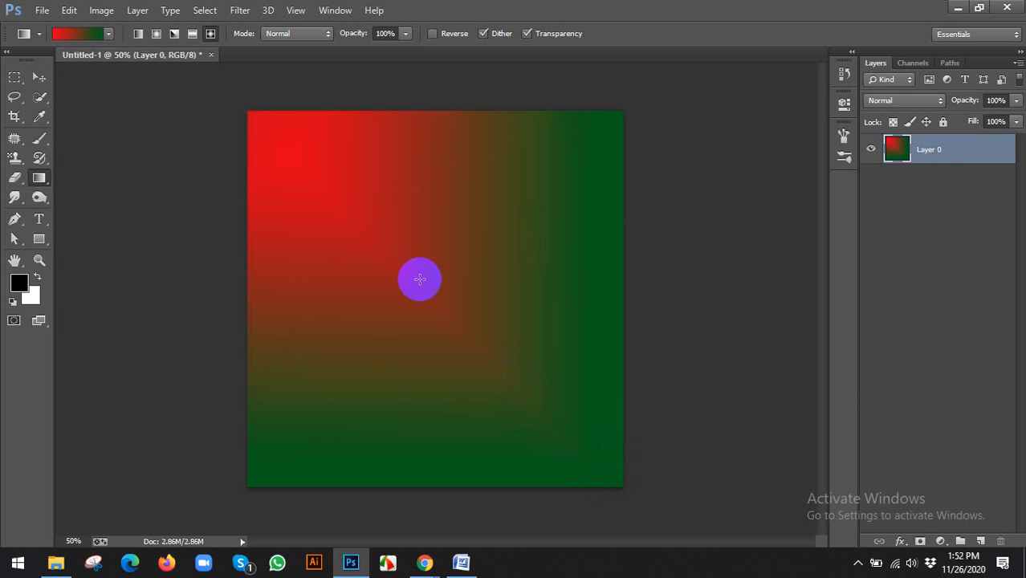
{"action": "left_click_drag", "start_coordinate": [374, 234], "coordinate": [481, 336]}
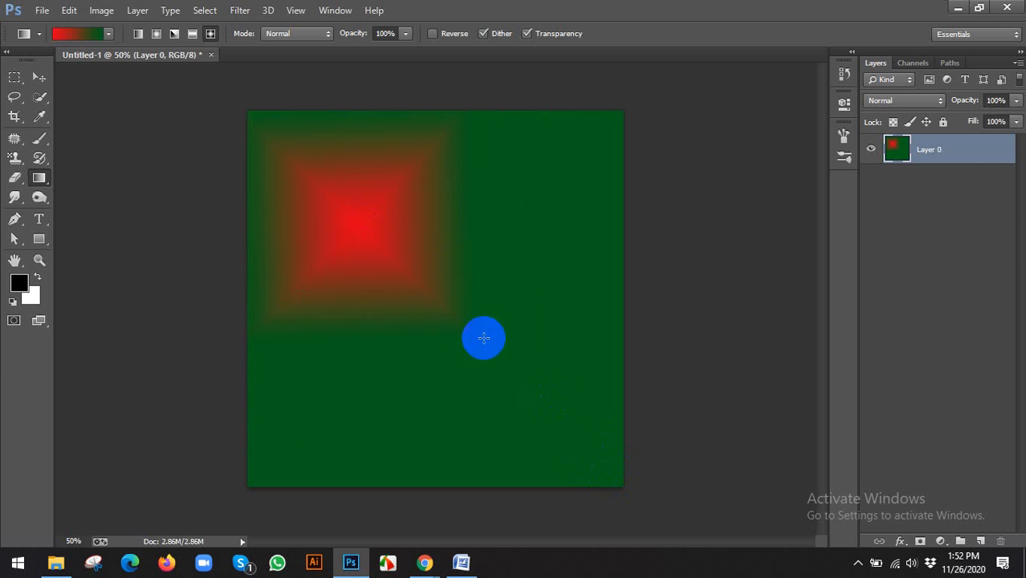
{"action": "left_click_drag", "start_coordinate": [350, 212], "coordinate": [458, 325]}
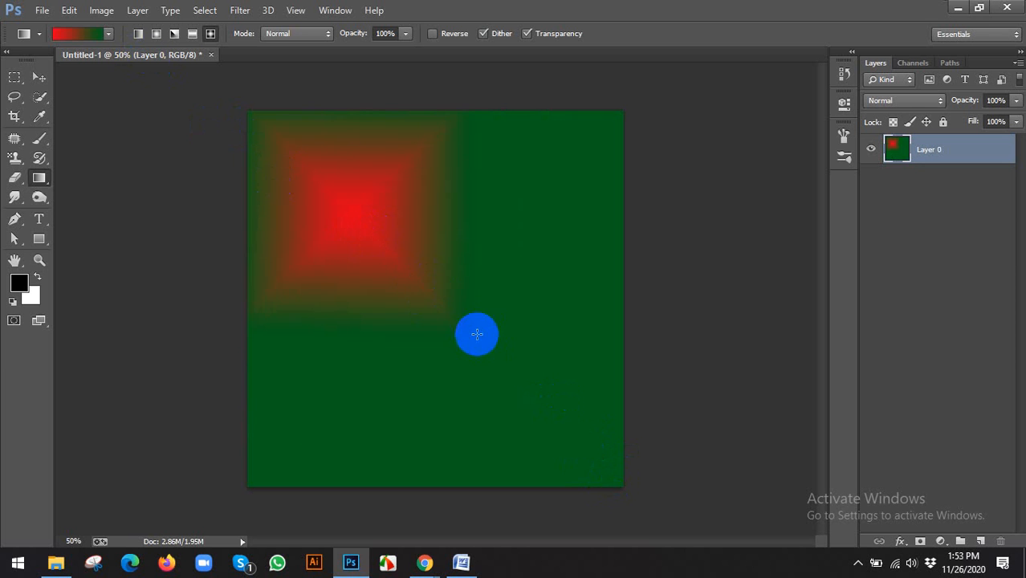
{"action": "left_click", "coordinate": [136, 33]}
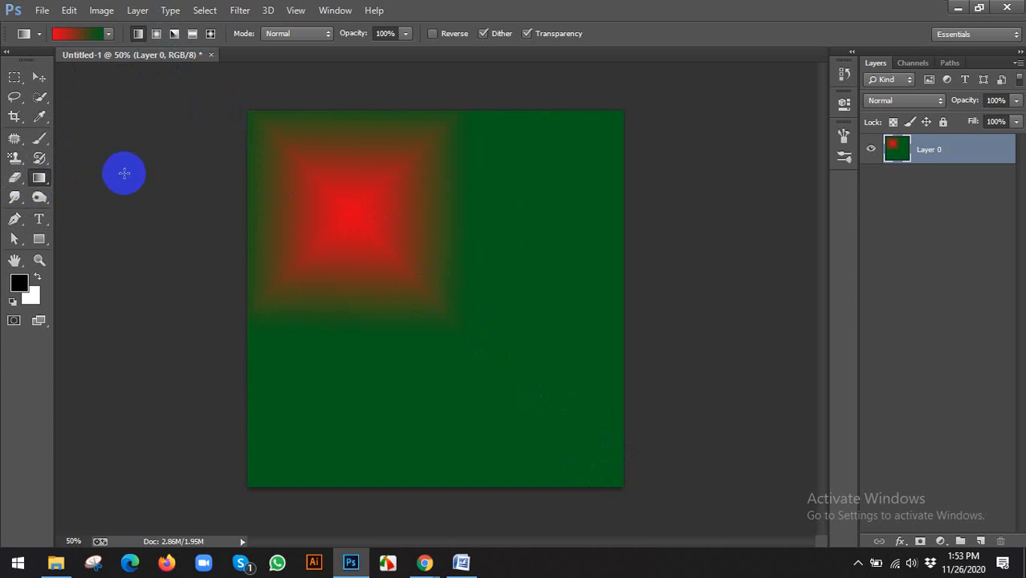
Switch to Chrome and view the milk splash ads image search with the milk bottle ad
{"action": "mouse_move", "coordinate": [438, 569]}
{"action": "left_click", "coordinate": [385, 487]}
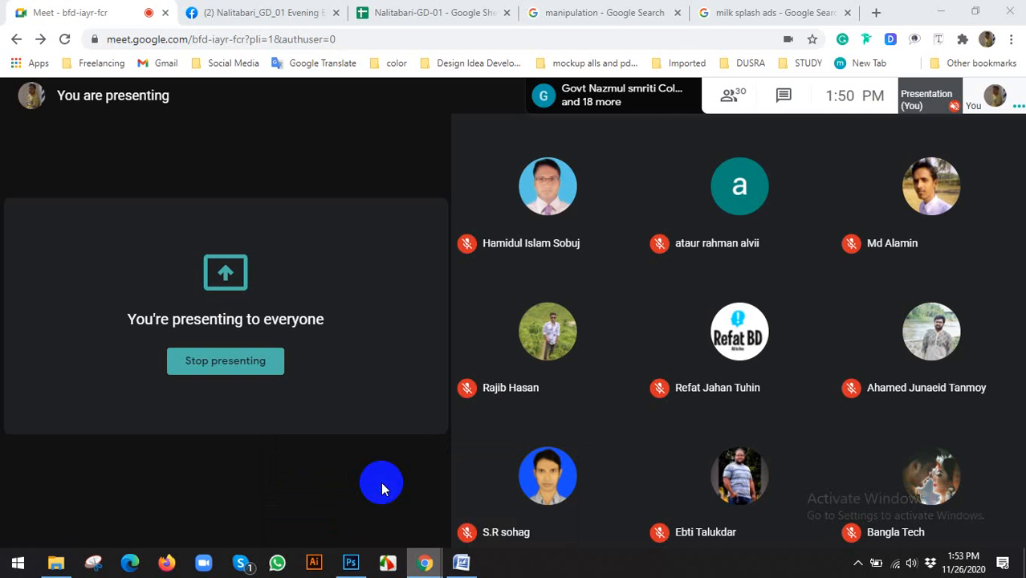
{"action": "left_click", "coordinate": [750, 10]}
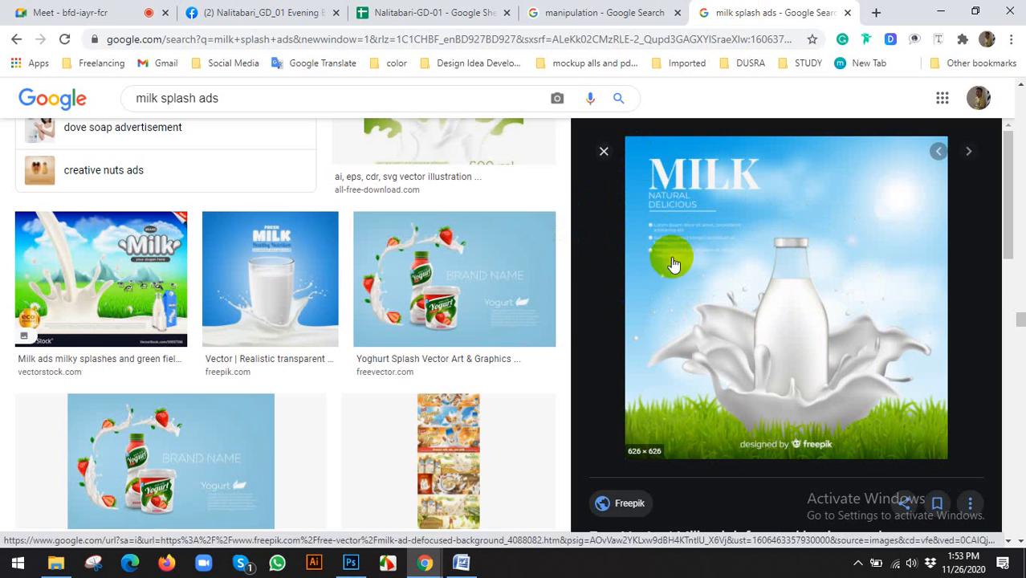
Search Google Images in a new tab for "gradient color background in photoshop", using the corrected spelling
{"action": "left_click", "coordinate": [876, 13]}
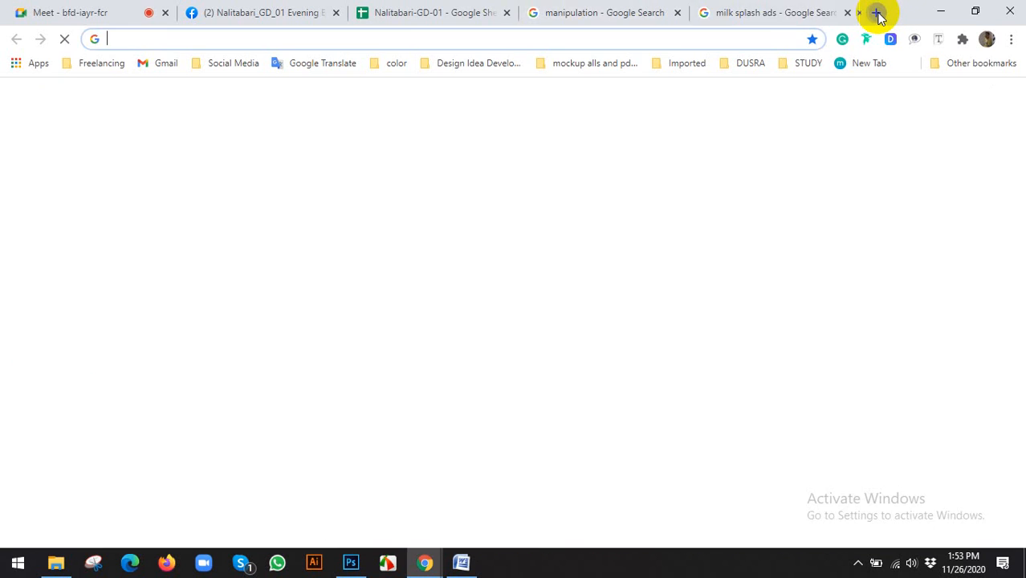
{"action": "type", "text": "grap"}
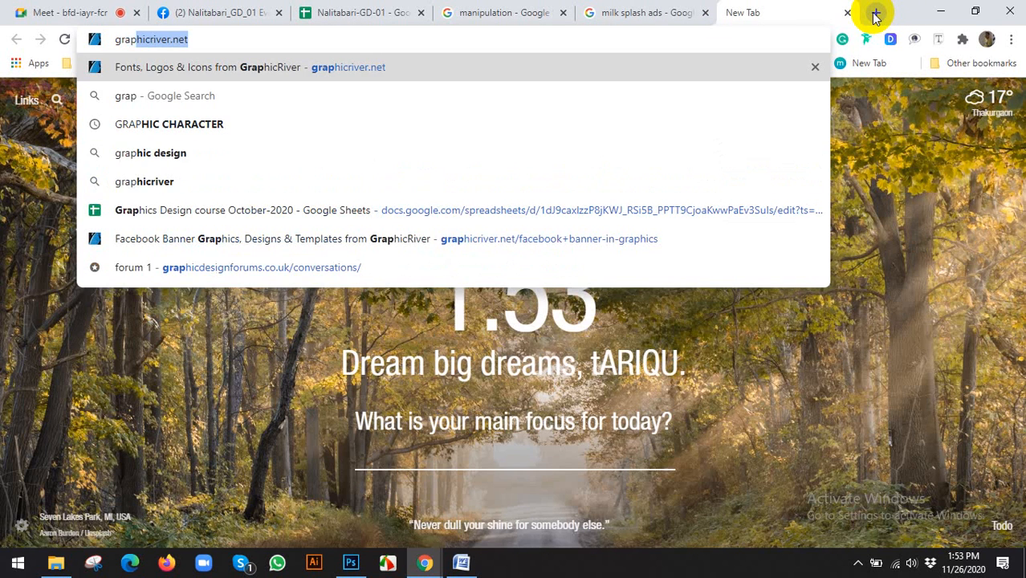
{"action": "key", "text": "BackSpace"}
{"action": "key", "text": "BackSpace"}
{"action": "type", "text": "di"}
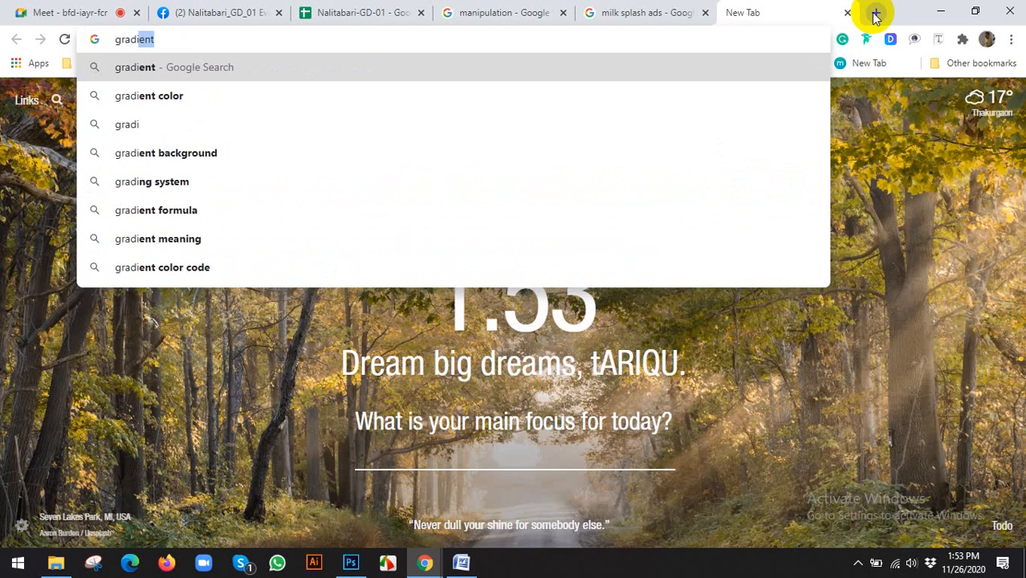
{"action": "type", "text": "ent co"}
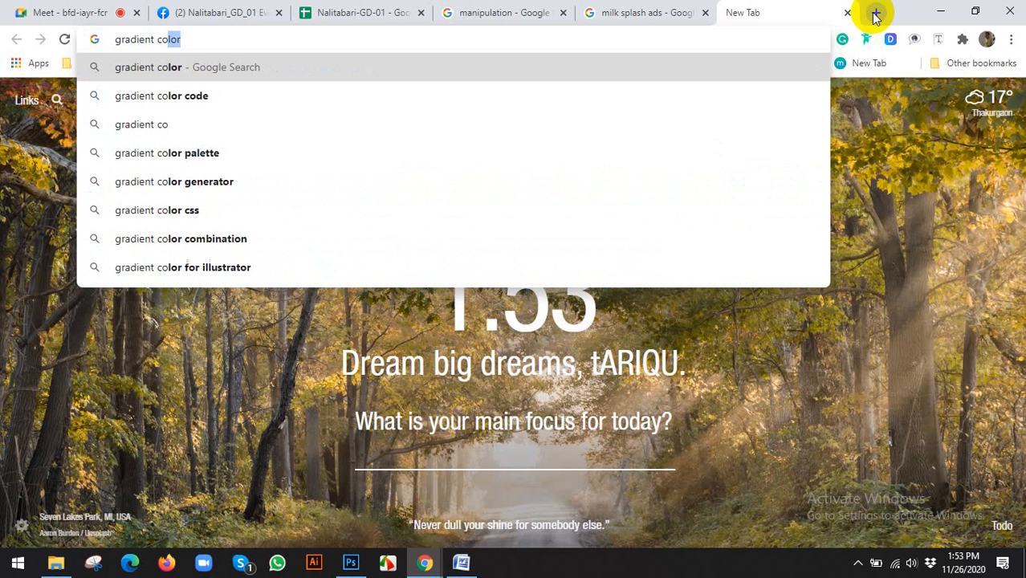
{"action": "type", "text": "lor "}
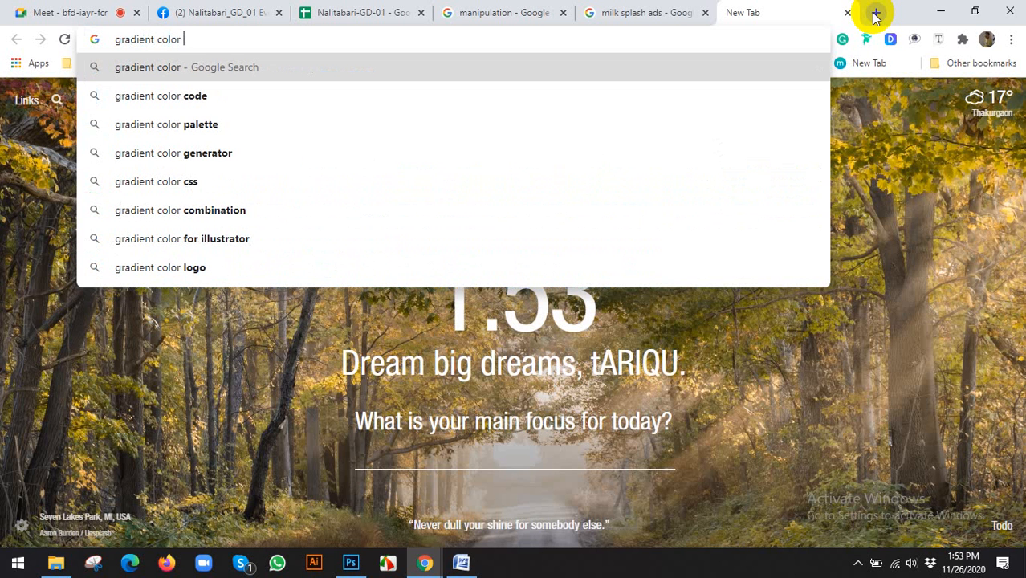
{"action": "type", "text": "backgro"}
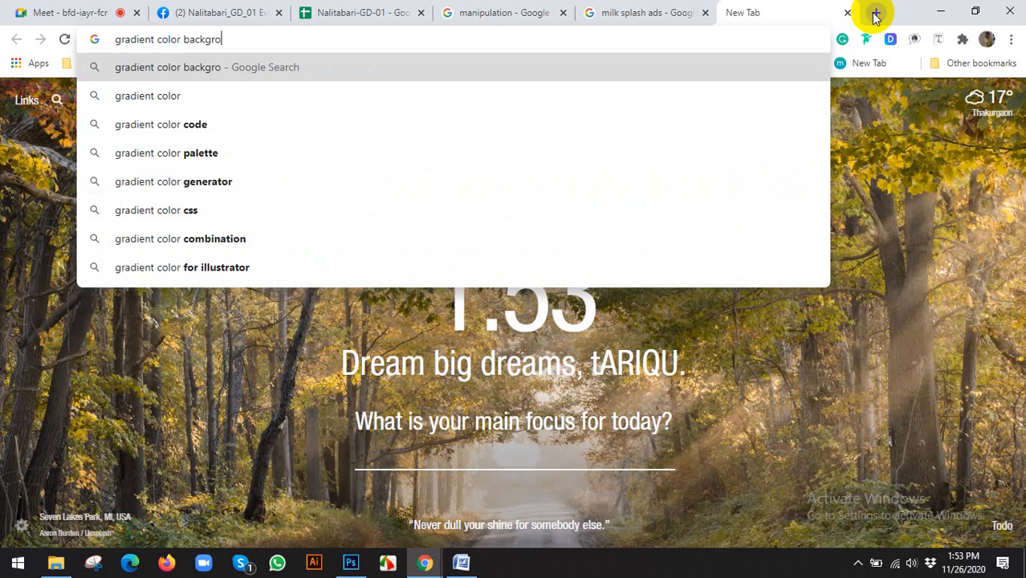
{"action": "type", "text": "in in photo"}
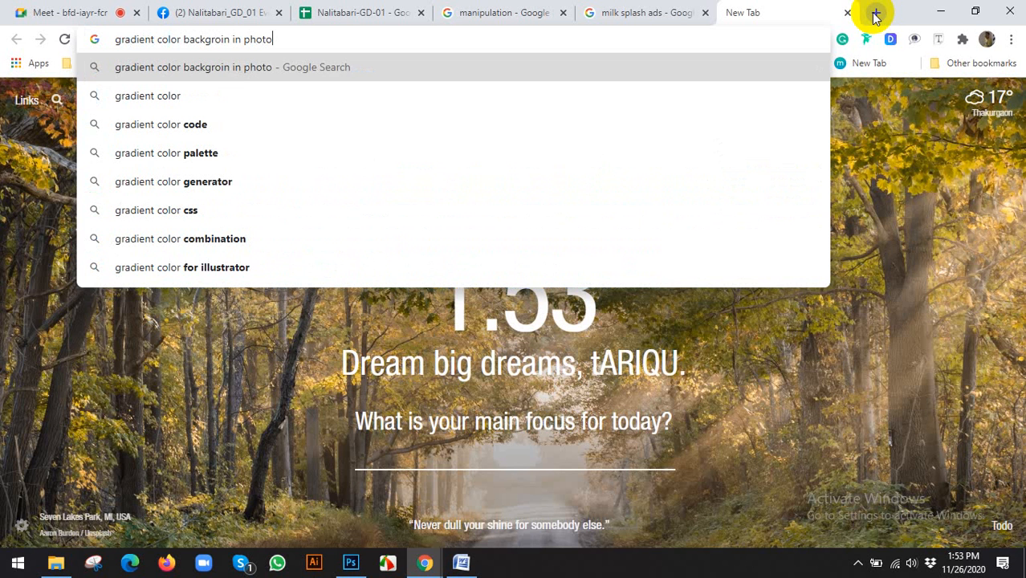
{"action": "type", "text": "shop"}
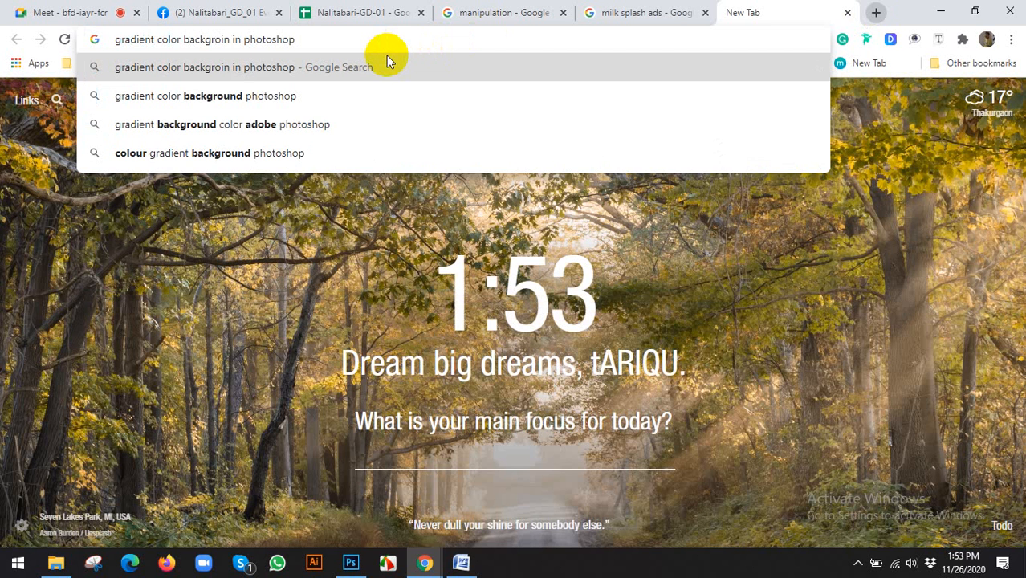
{"action": "left_click", "coordinate": [385, 62]}
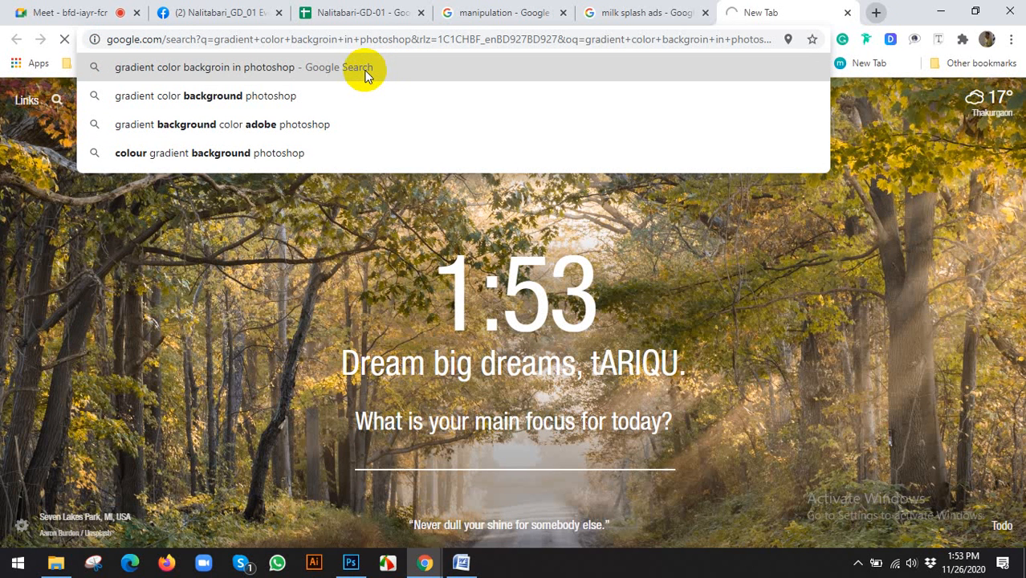
{"action": "left_click", "coordinate": [365, 69]}
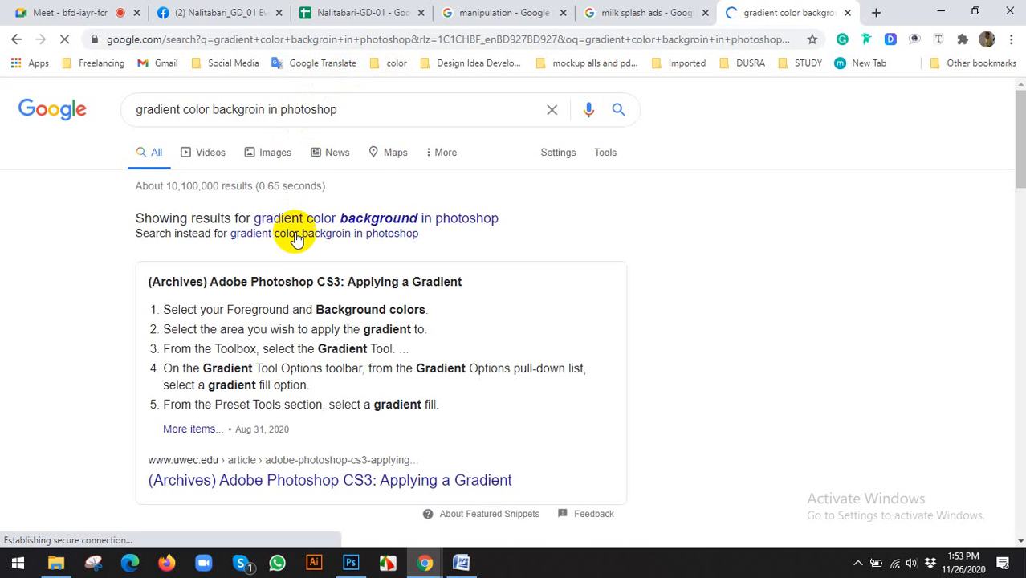
{"action": "left_click", "coordinate": [297, 223]}
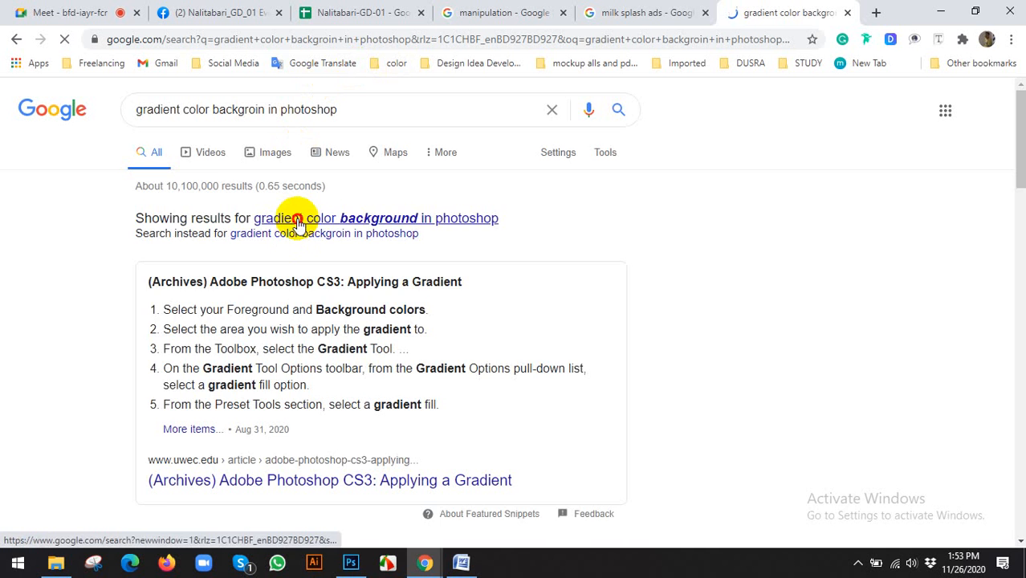
{"action": "left_click", "coordinate": [273, 153]}
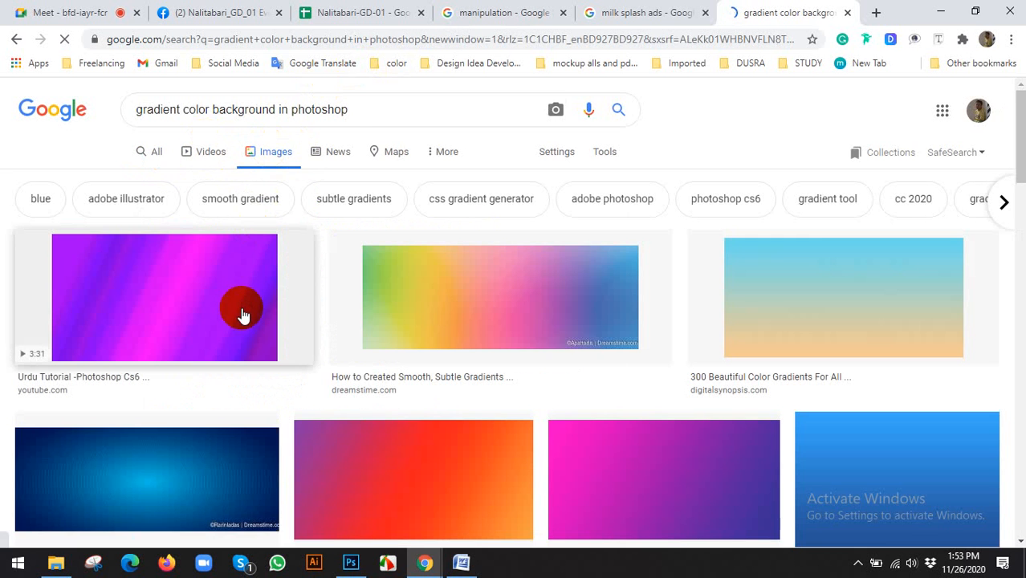
Browse the gradient background image results and preview the orange-to-pink gradient from CGfrog
{"action": "scroll", "coordinate": [400, 293], "scroll_direction": "down", "scroll_amount": 1}
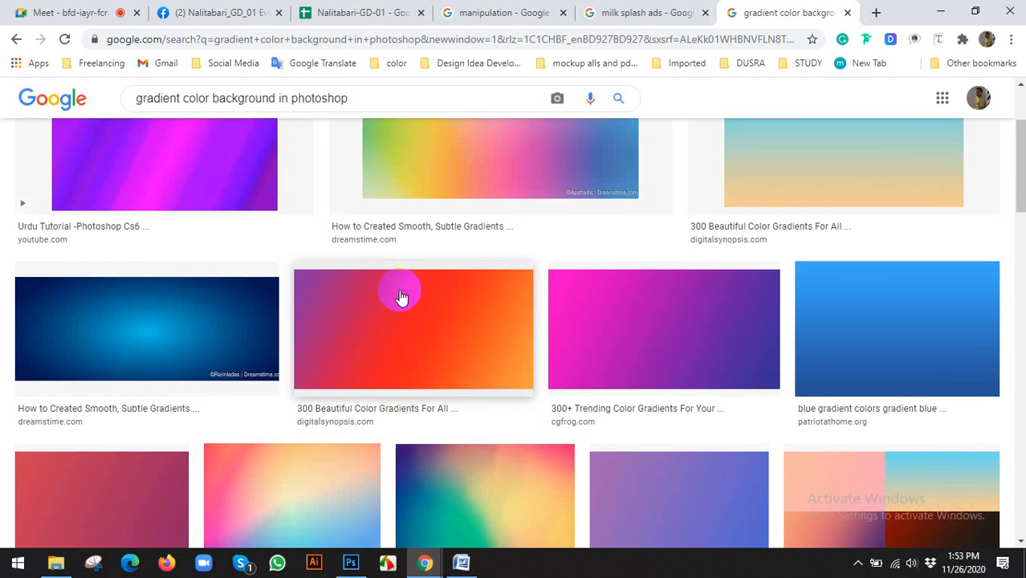
{"action": "scroll", "coordinate": [401, 293], "scroll_direction": "down", "scroll_amount": 2}
{"action": "scroll", "coordinate": [155, 320], "scroll_direction": "down", "scroll_amount": 1}
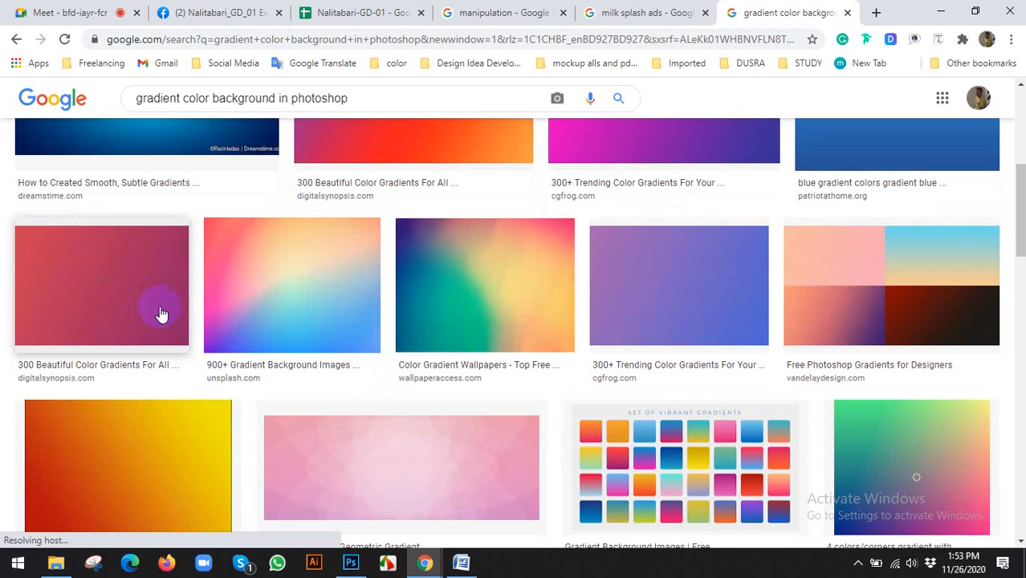
{"action": "scroll", "coordinate": [162, 313], "scroll_direction": "down", "scroll_amount": 2}
{"action": "scroll", "coordinate": [176, 305], "scroll_direction": "down", "scroll_amount": 2}
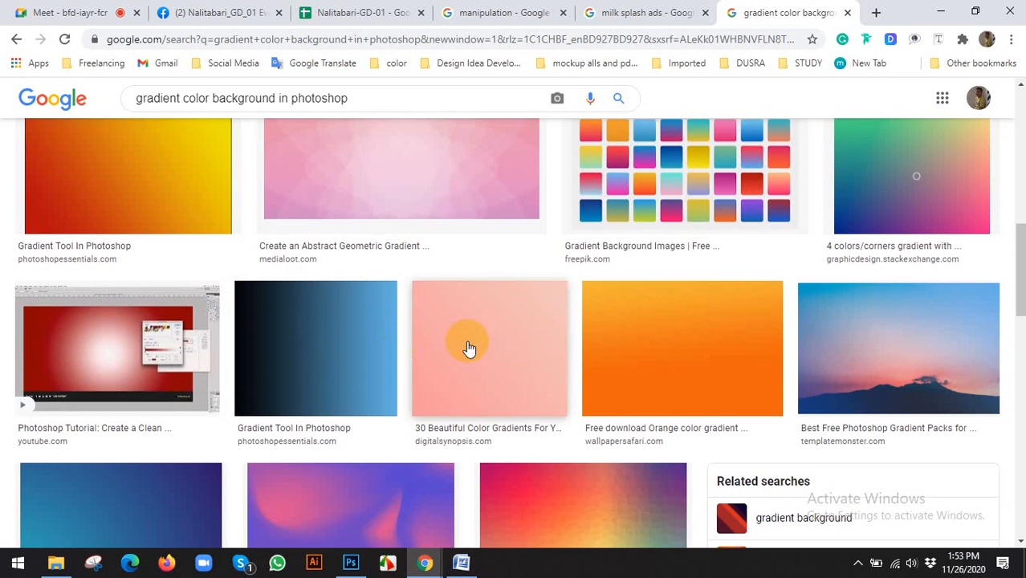
{"action": "scroll", "coordinate": [716, 339], "scroll_direction": "down", "scroll_amount": 5}
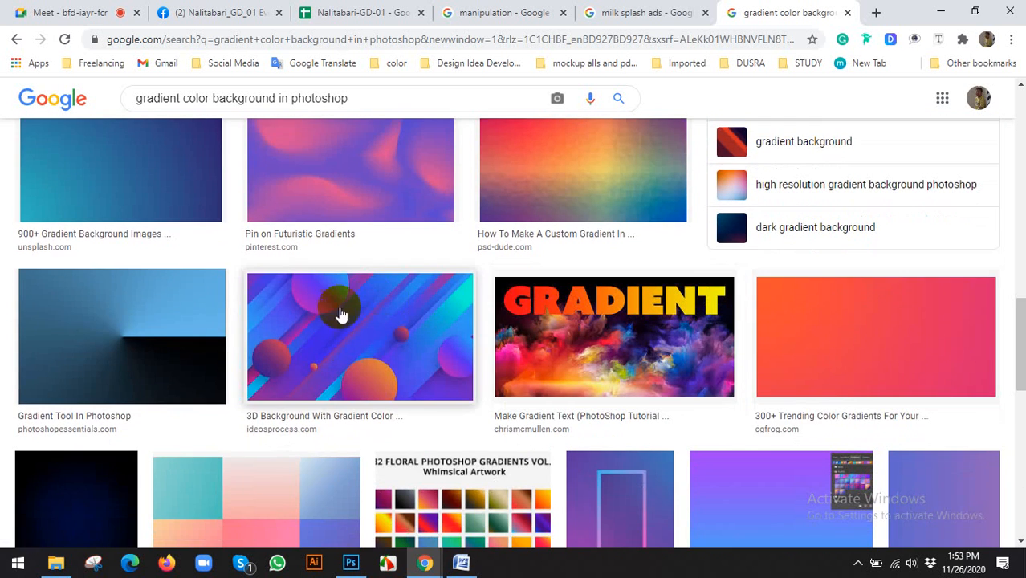
{"action": "scroll", "coordinate": [904, 362], "scroll_direction": "down", "scroll_amount": 2}
{"action": "scroll", "coordinate": [522, 316], "scroll_direction": "down", "scroll_amount": 3}
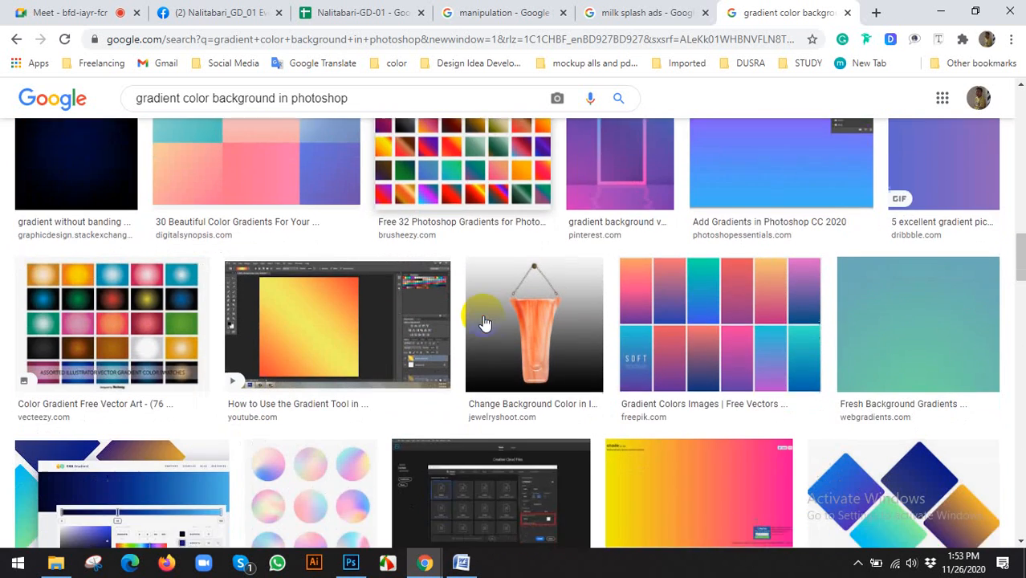
{"action": "scroll", "coordinate": [485, 323], "scroll_direction": "down", "scroll_amount": 3}
{"action": "scroll", "coordinate": [642, 343], "scroll_direction": "up", "scroll_amount": 5}
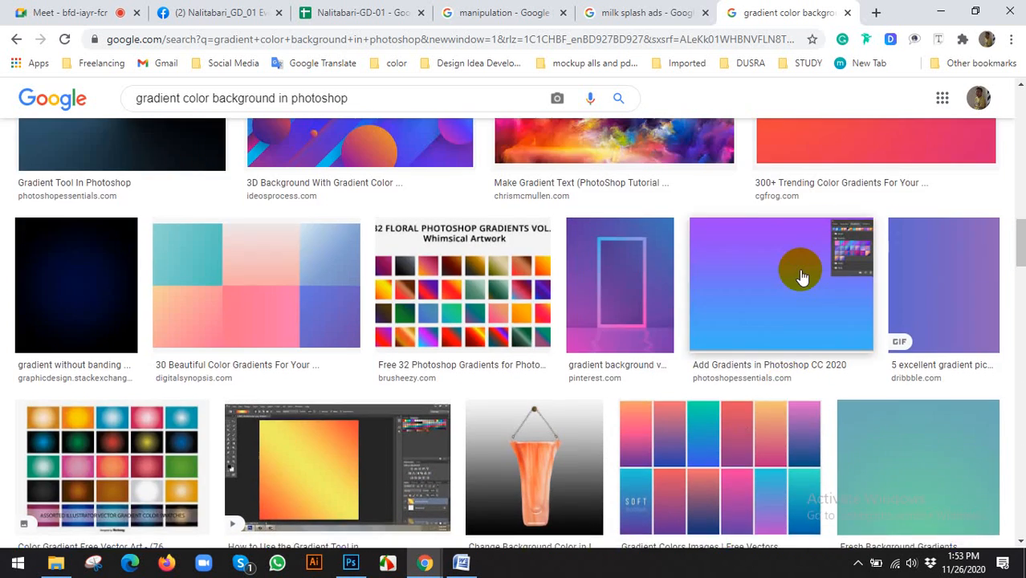
{"action": "scroll", "coordinate": [802, 276], "scroll_direction": "up", "scroll_amount": 2}
{"action": "left_click", "coordinate": [801, 271]}
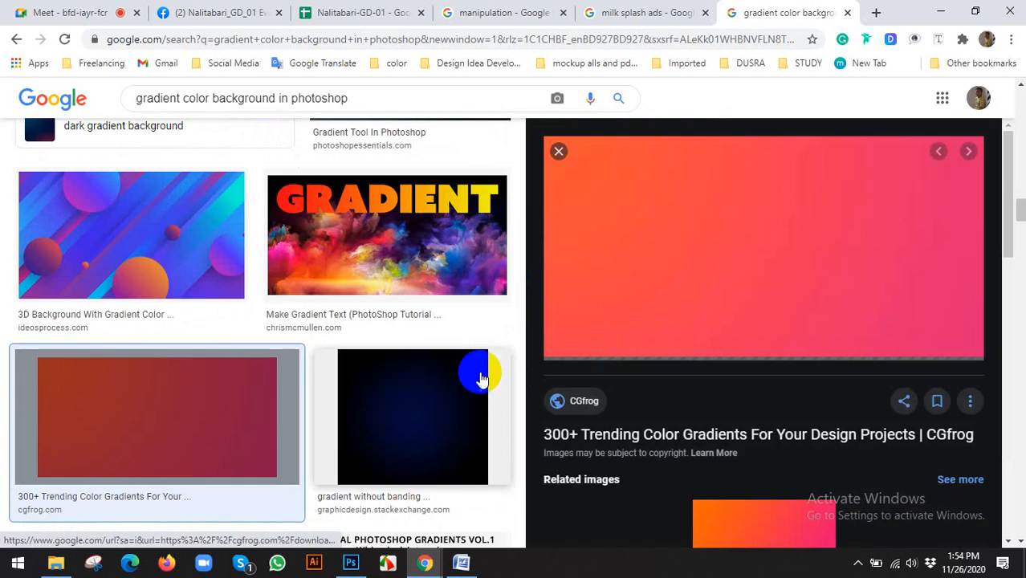
Switch to Photoshop, undo the diamond gradient on Layer 0, and choose the Foreground to Background preset in the Gradient Editor
{"action": "left_click", "coordinate": [350, 562]}
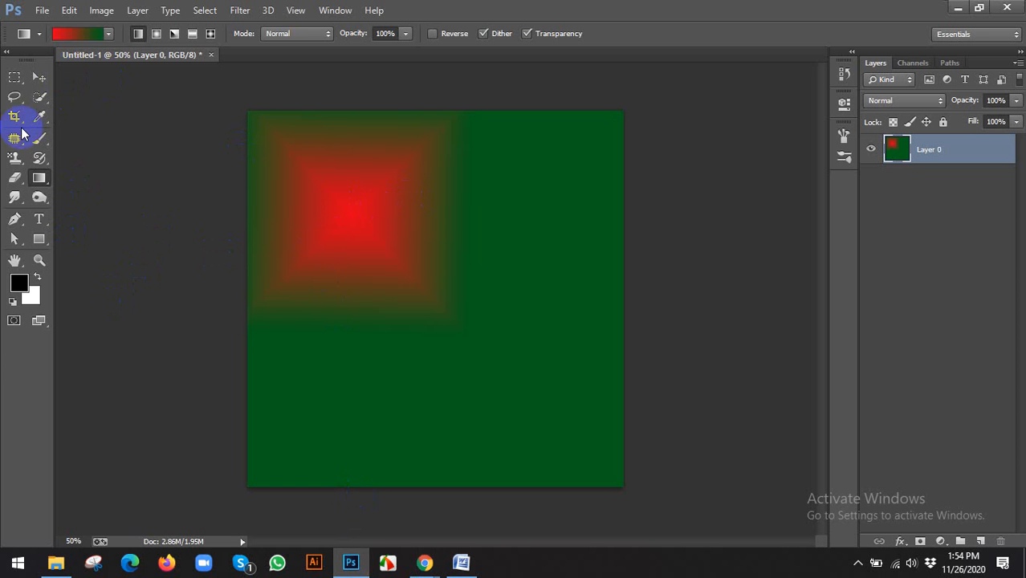
{"action": "key", "text": "ctrl+z"}
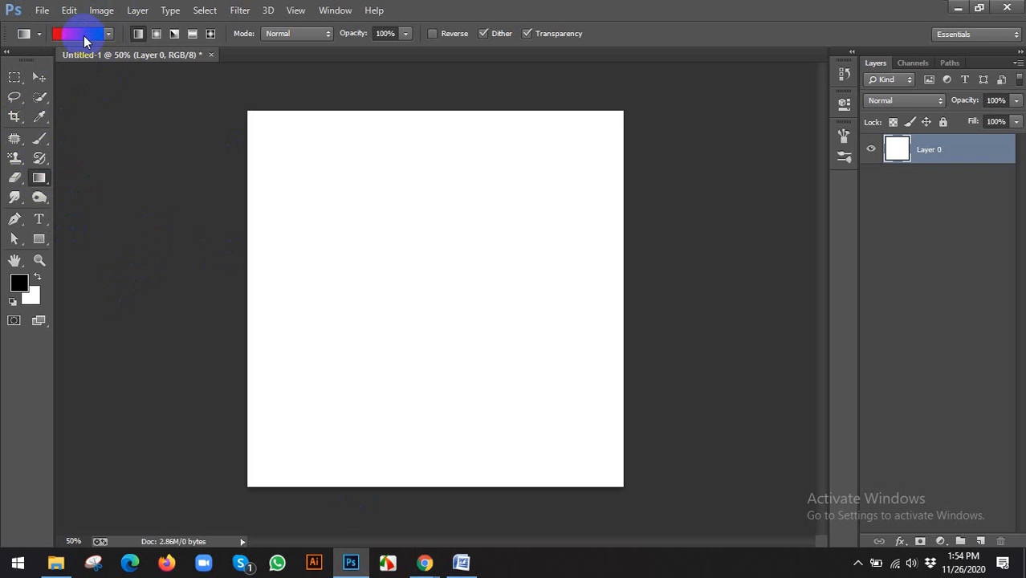
{"action": "left_click", "coordinate": [84, 36]}
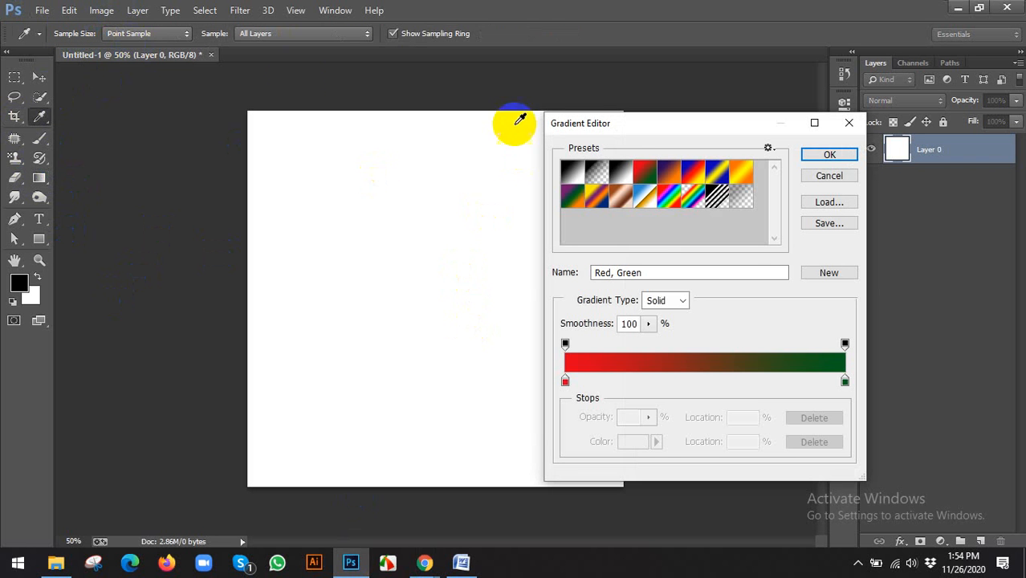
{"action": "key", "text": "Escape"}
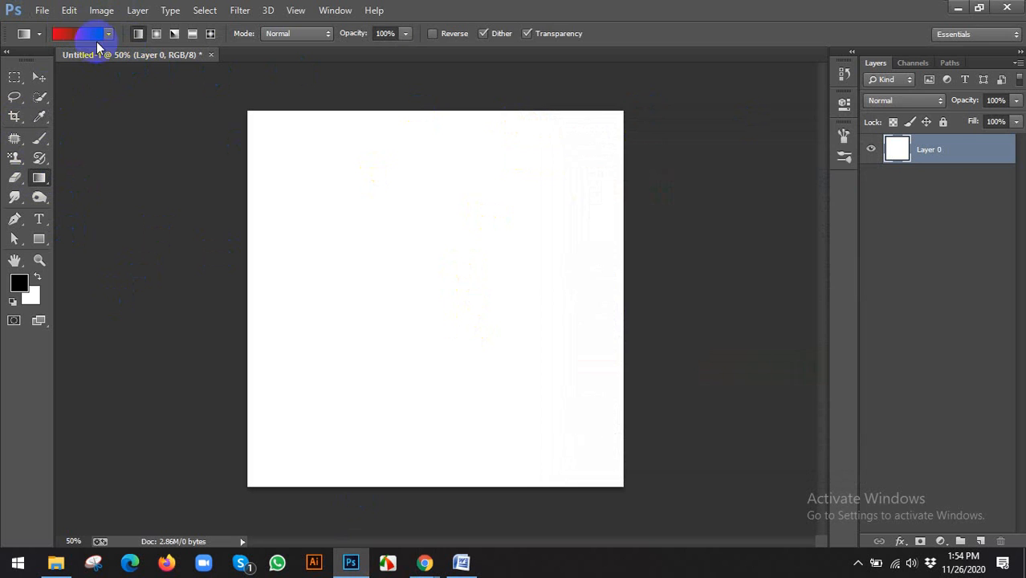
{"action": "left_click", "coordinate": [90, 34]}
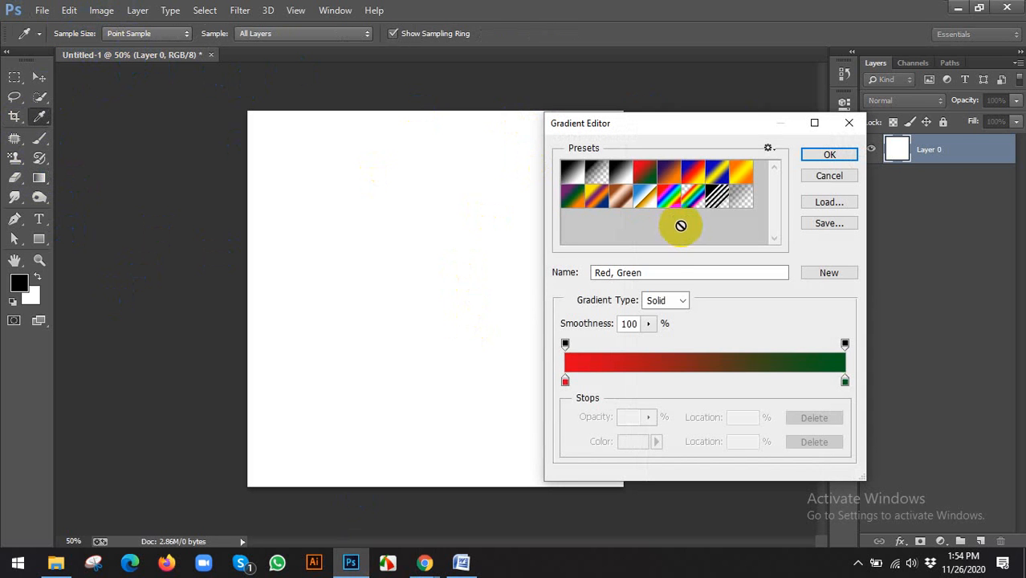
{"action": "left_click", "coordinate": [568, 173]}
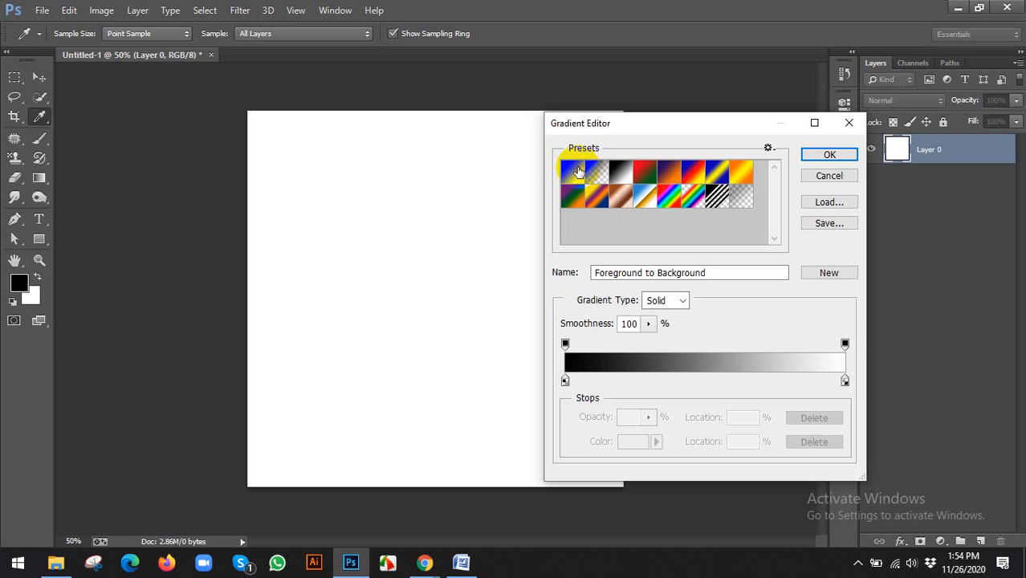
Set the gradient's start color stop at location 0% to a bright sky blue
{"action": "left_click", "coordinate": [564, 382]}
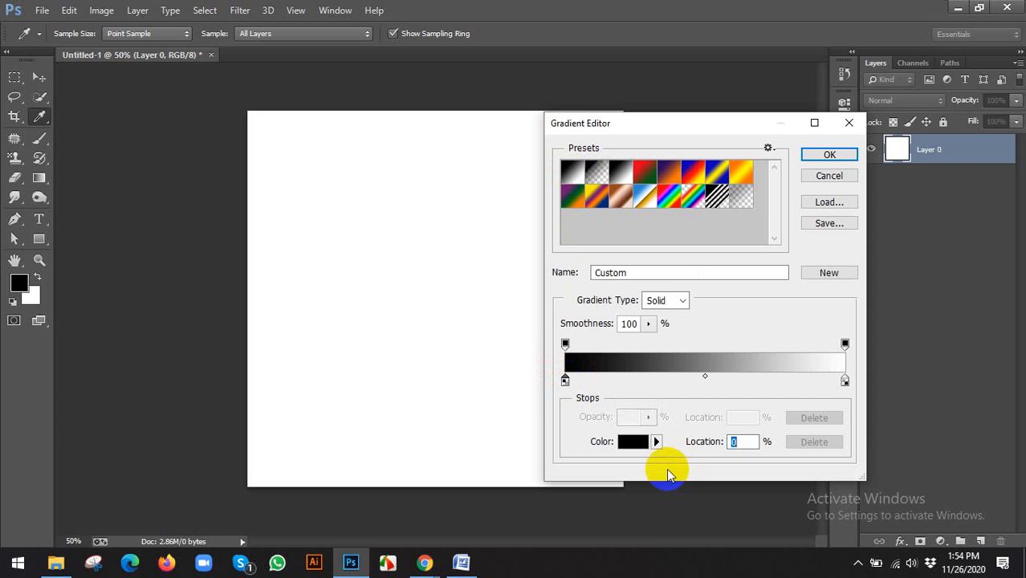
{"action": "left_click", "coordinate": [638, 450]}
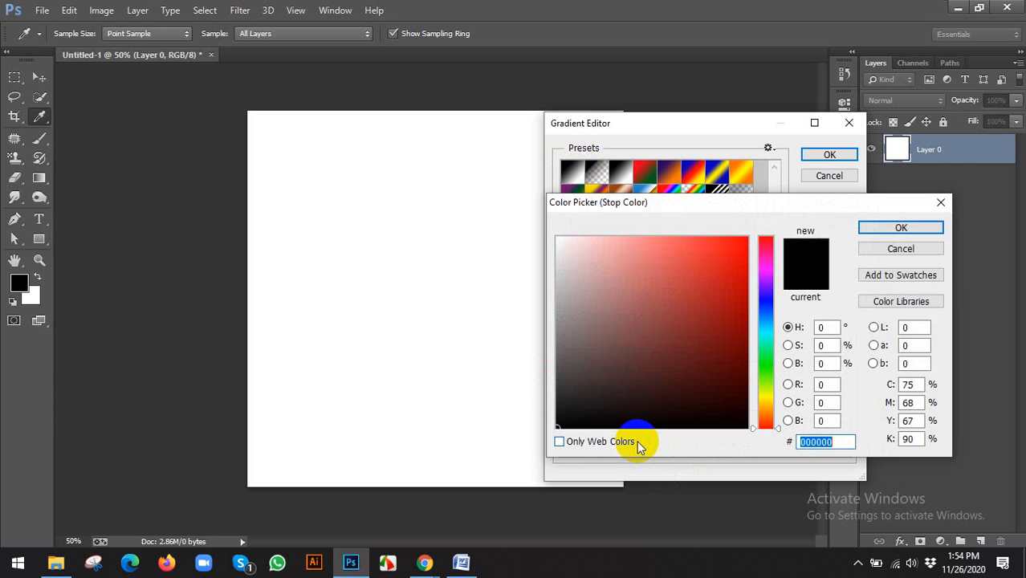
{"action": "left_click", "coordinate": [762, 325]}
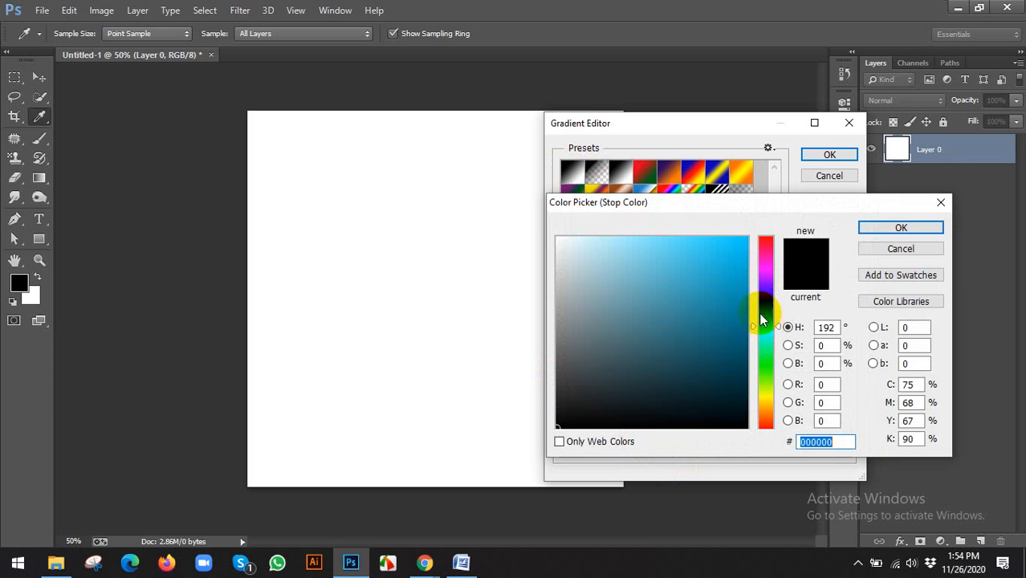
{"action": "left_click", "coordinate": [746, 240]}
{"action": "left_click", "coordinate": [925, 225]}
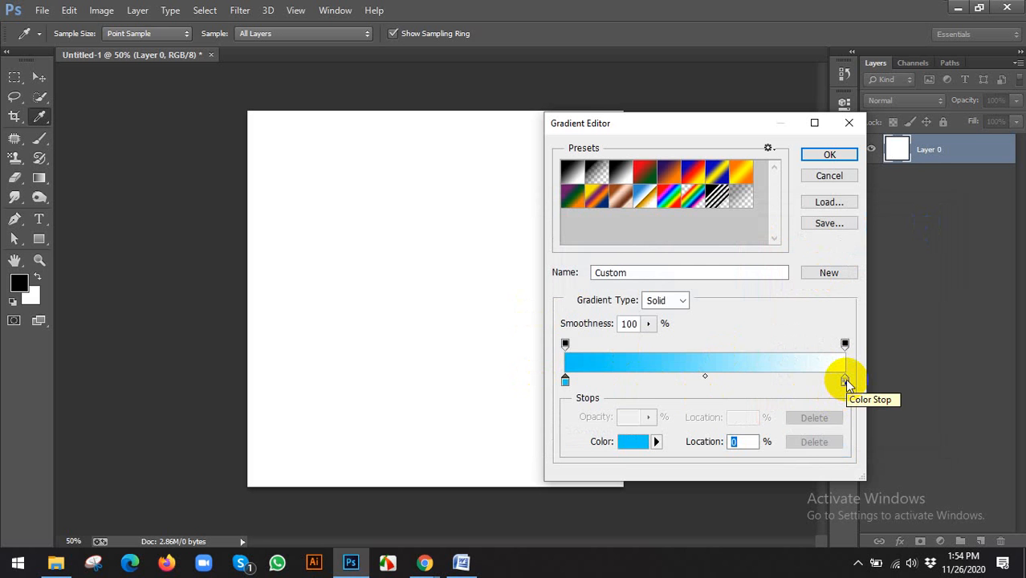
Set the gradient's end color stop at location 100% to a deeper saturated blue with a hue of about 209°
{"action": "left_click", "coordinate": [845, 378]}
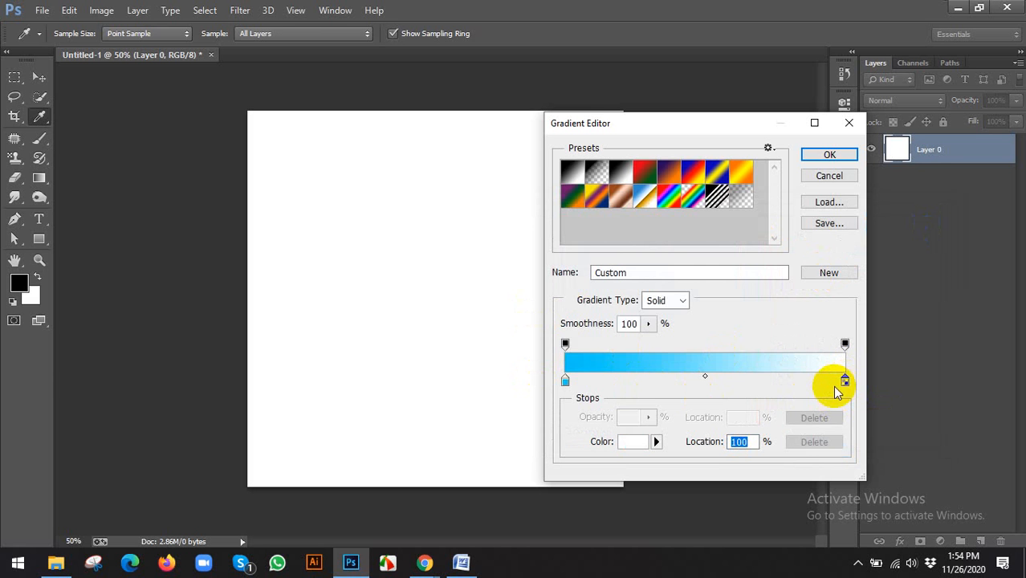
{"action": "left_click", "coordinate": [643, 443]}
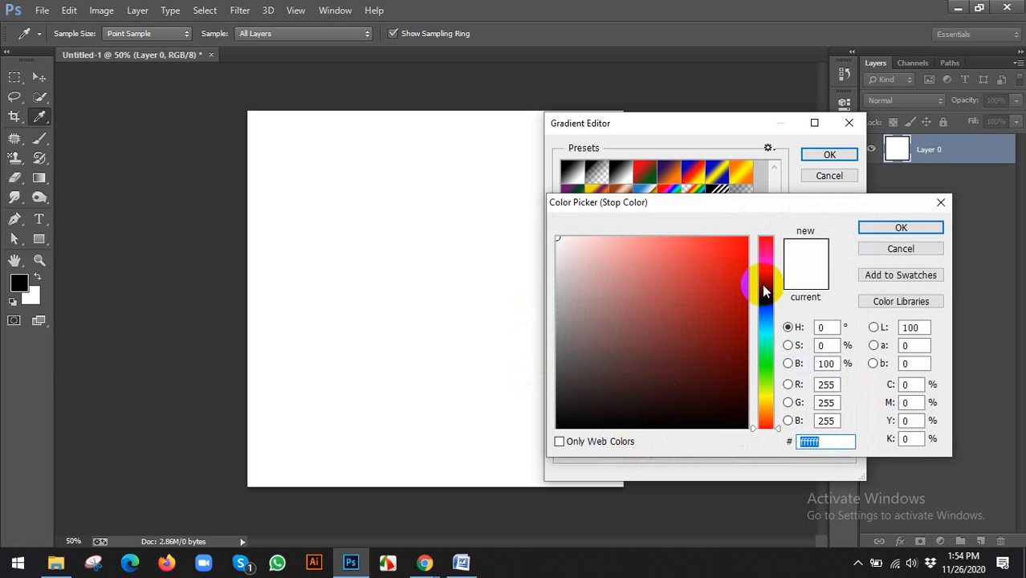
{"action": "left_click", "coordinate": [765, 318]}
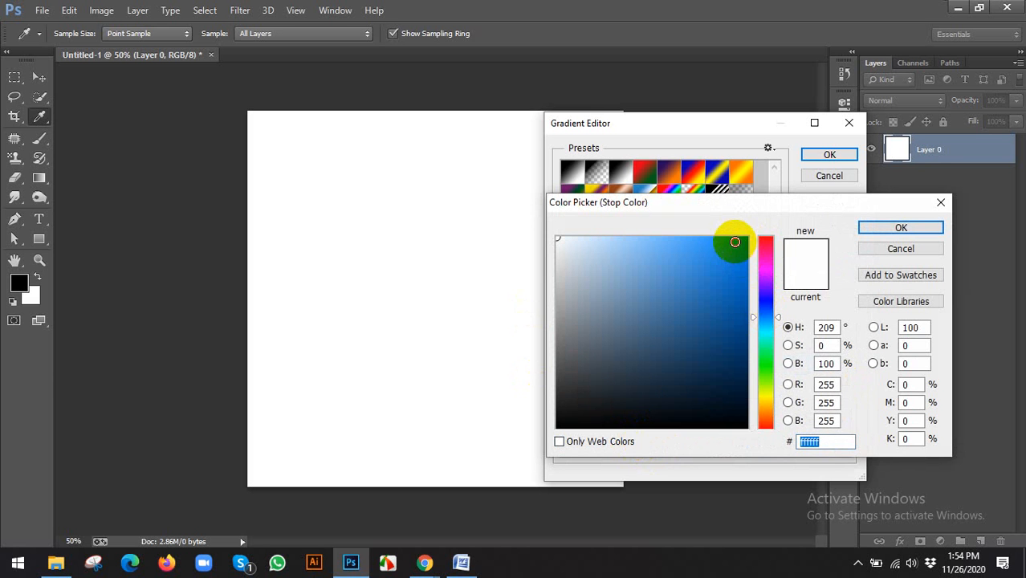
{"action": "left_click", "coordinate": [734, 242]}
{"action": "left_click", "coordinate": [901, 227]}
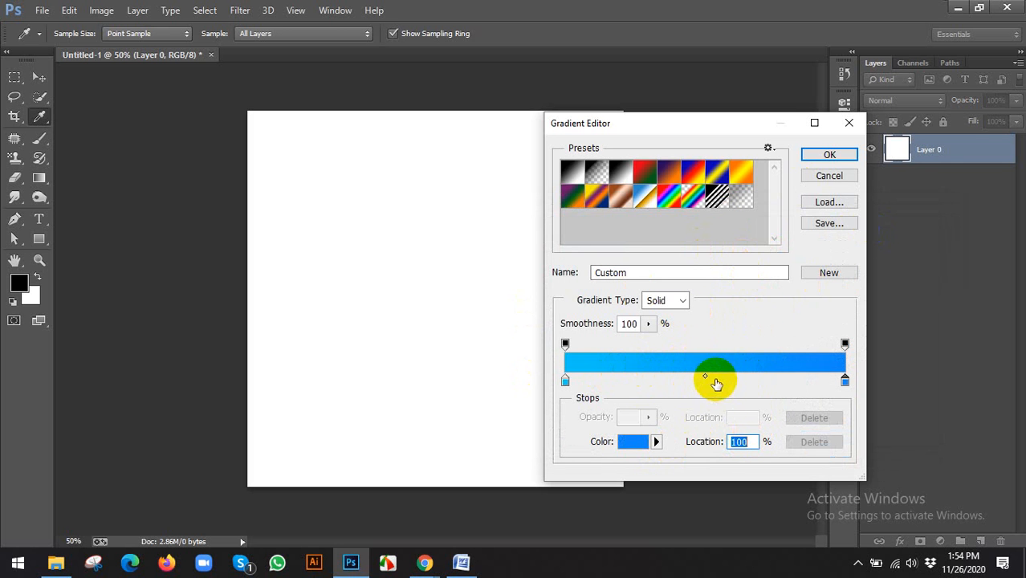
Add a third color stop at about 35% of the gradient and color it bright cyan
{"action": "double_click", "coordinate": [664, 382]}
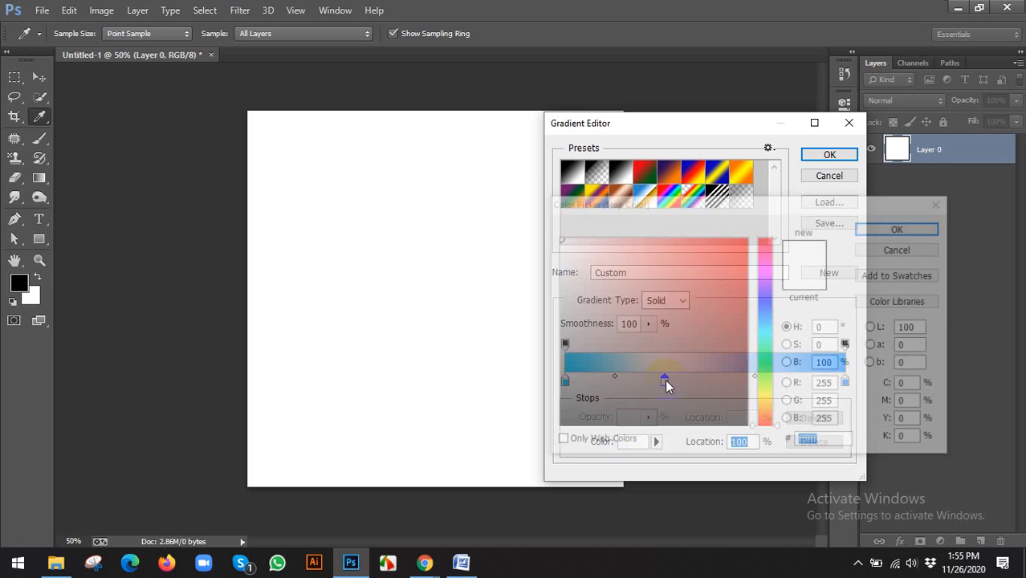
{"action": "left_click_drag", "start_coordinate": [766, 293], "coordinate": [766, 282]}
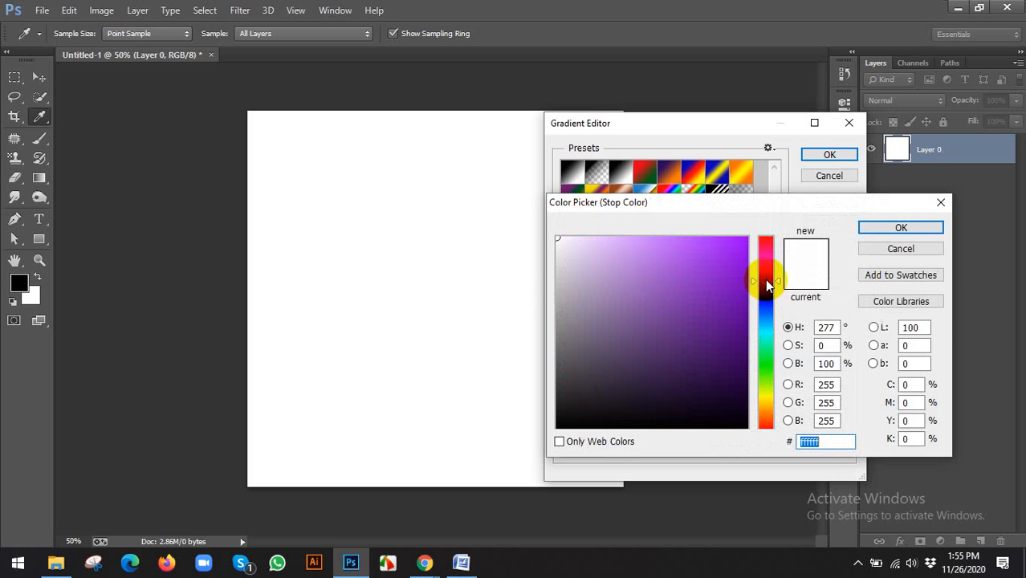
{"action": "left_click", "coordinate": [904, 247]}
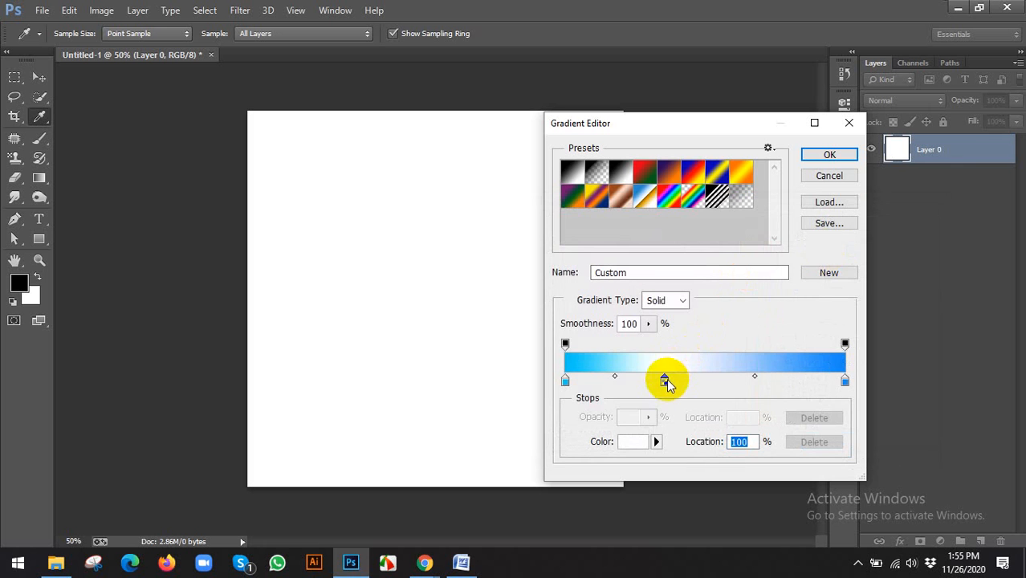
{"action": "left_click", "coordinate": [635, 441]}
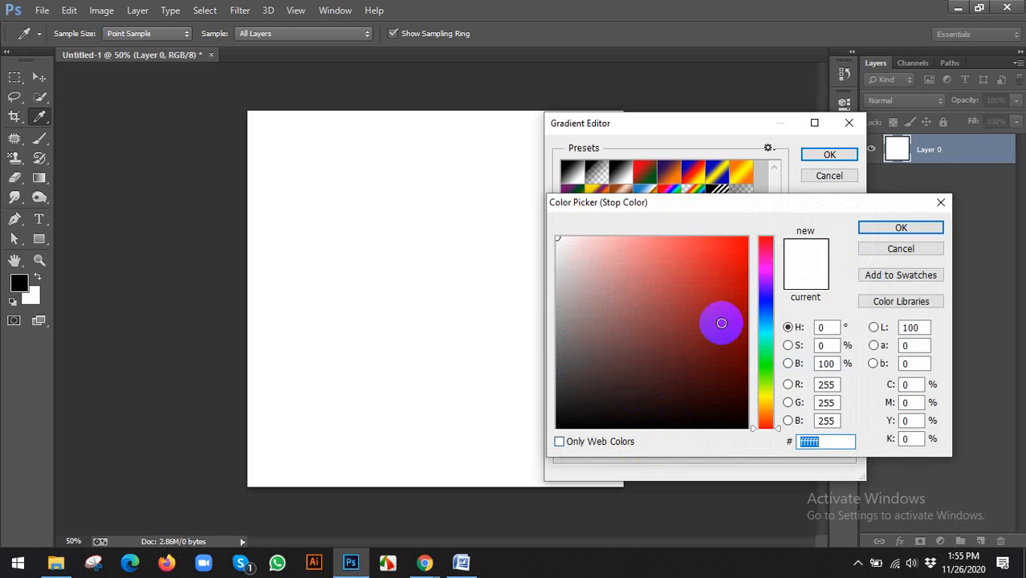
{"action": "left_click", "coordinate": [766, 338]}
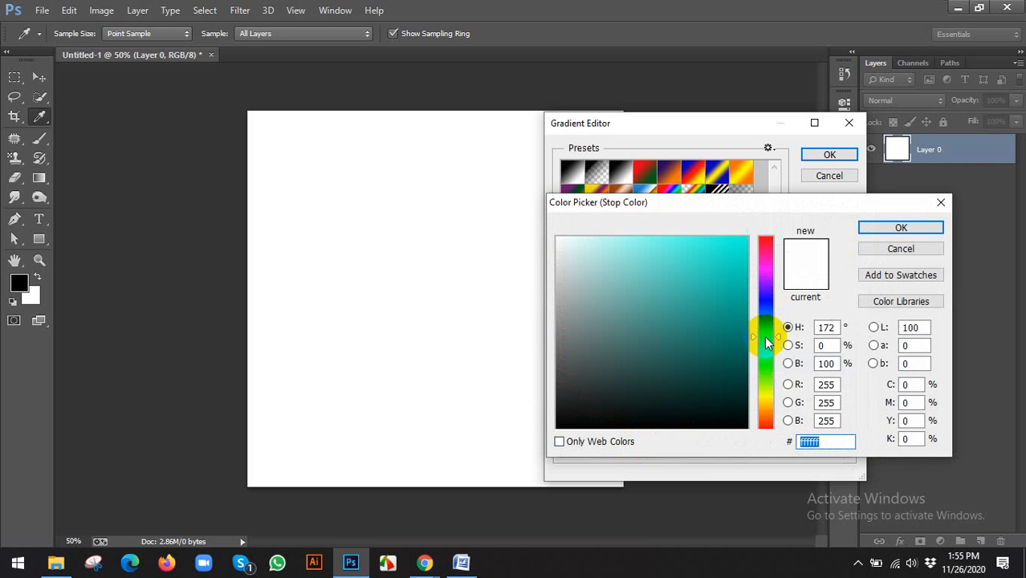
{"action": "left_click", "coordinate": [737, 241]}
{"action": "left_click", "coordinate": [891, 228]}
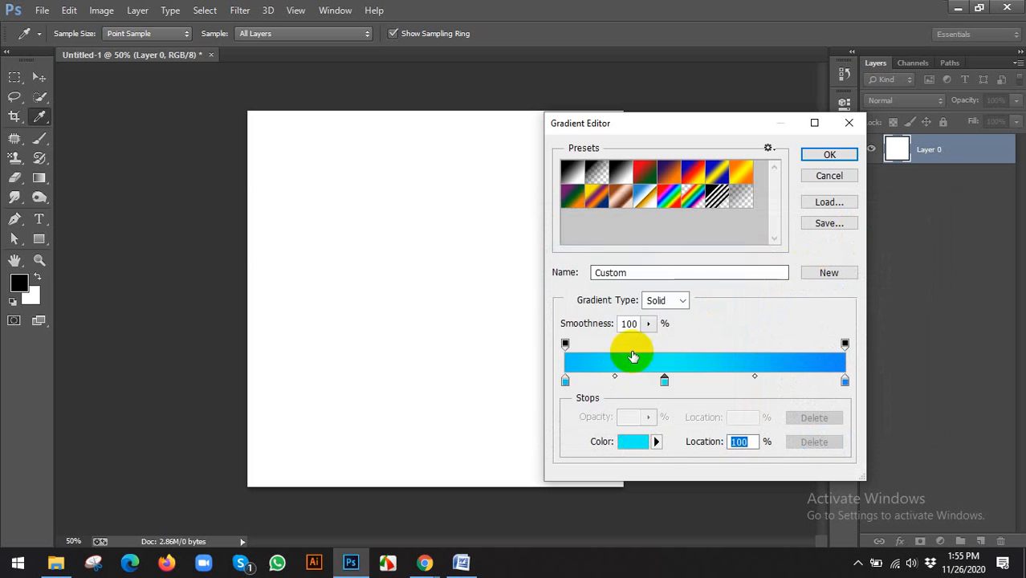
Check the locations of the middle and end color stops and apply the custom blue gradient to the Gradient tool
{"action": "left_click", "coordinate": [665, 382]}
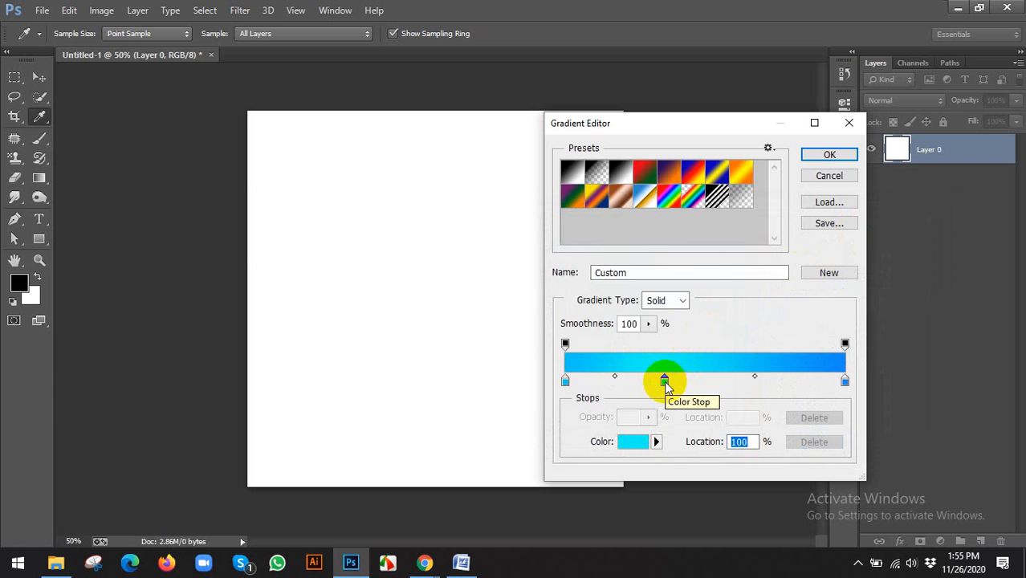
{"action": "left_click", "coordinate": [664, 380]}
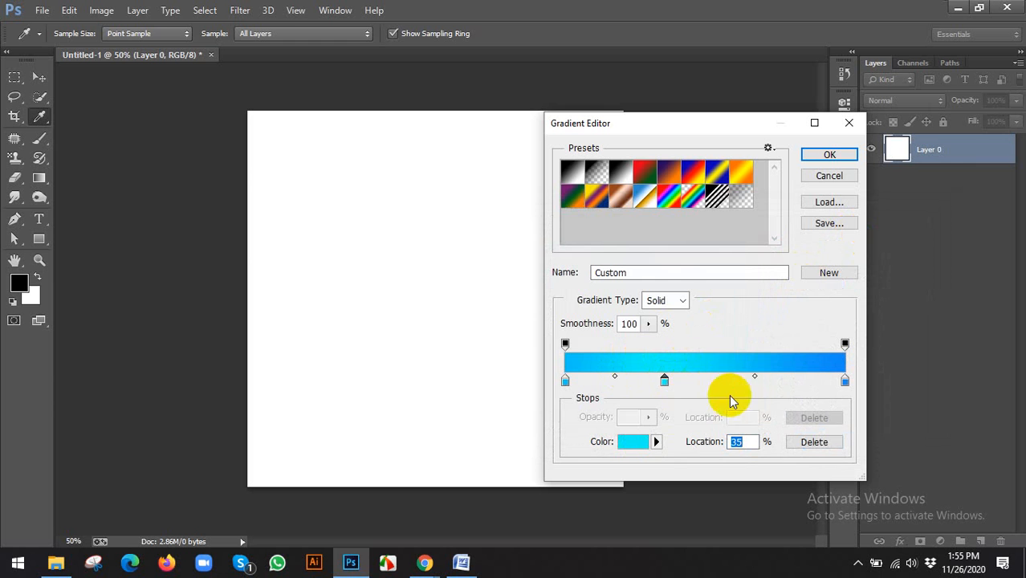
{"action": "left_click", "coordinate": [846, 379]}
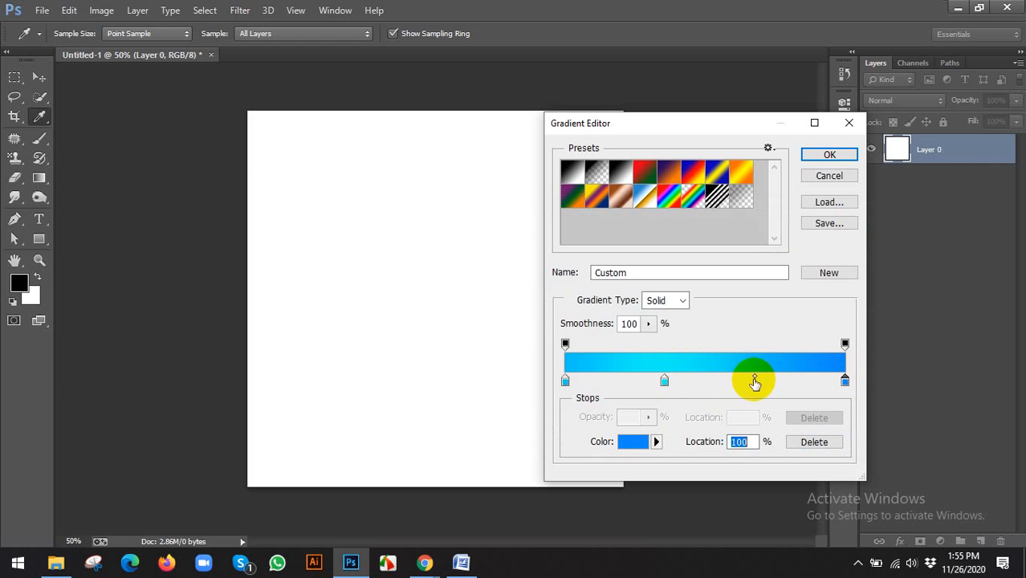
{"action": "left_click", "coordinate": [664, 382]}
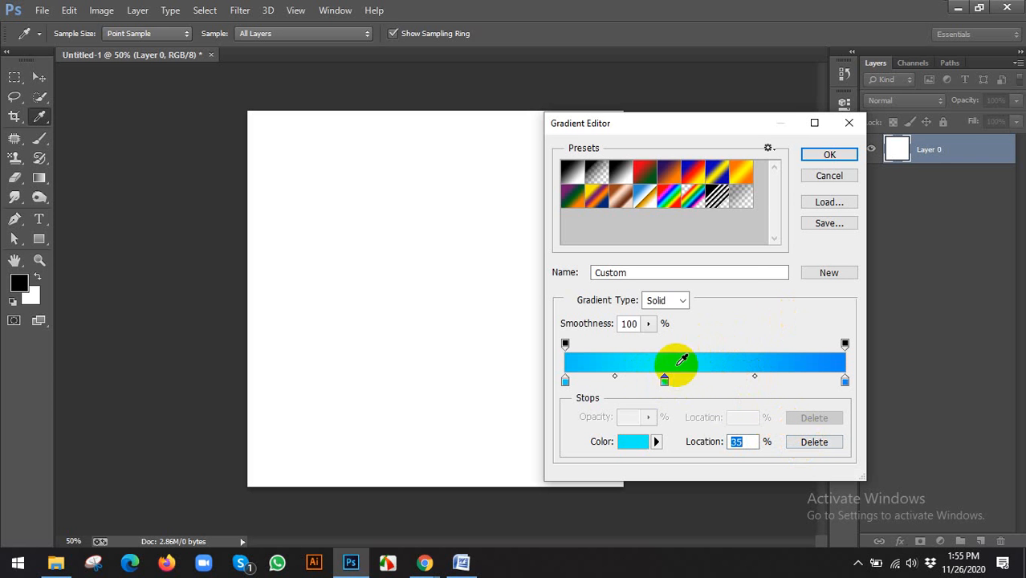
{"action": "left_click", "coordinate": [817, 155]}
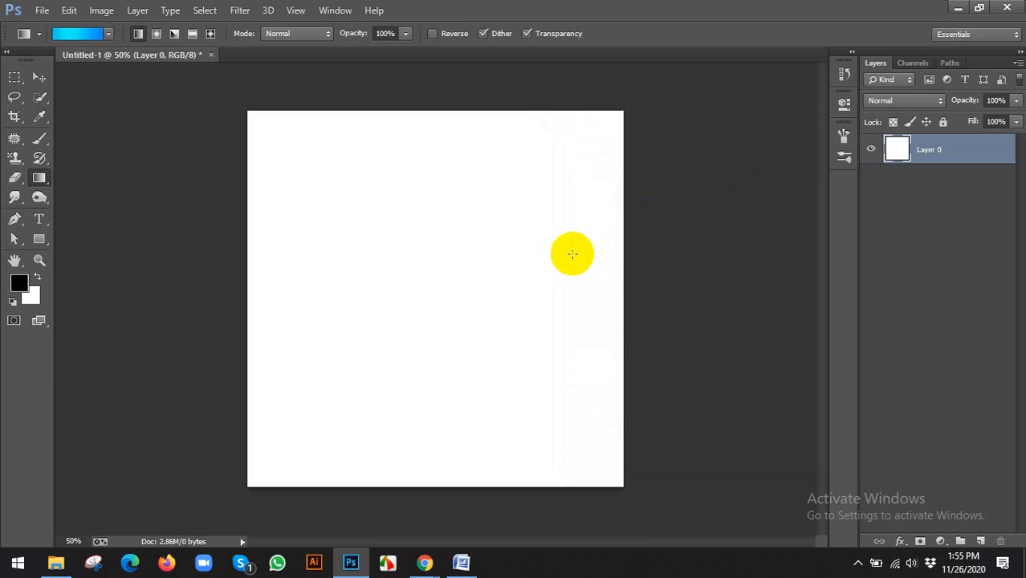
Add the custom blue-cyan gradient as a new preset in the Gradient Editor and accept it
{"action": "left_click", "coordinate": [76, 36]}
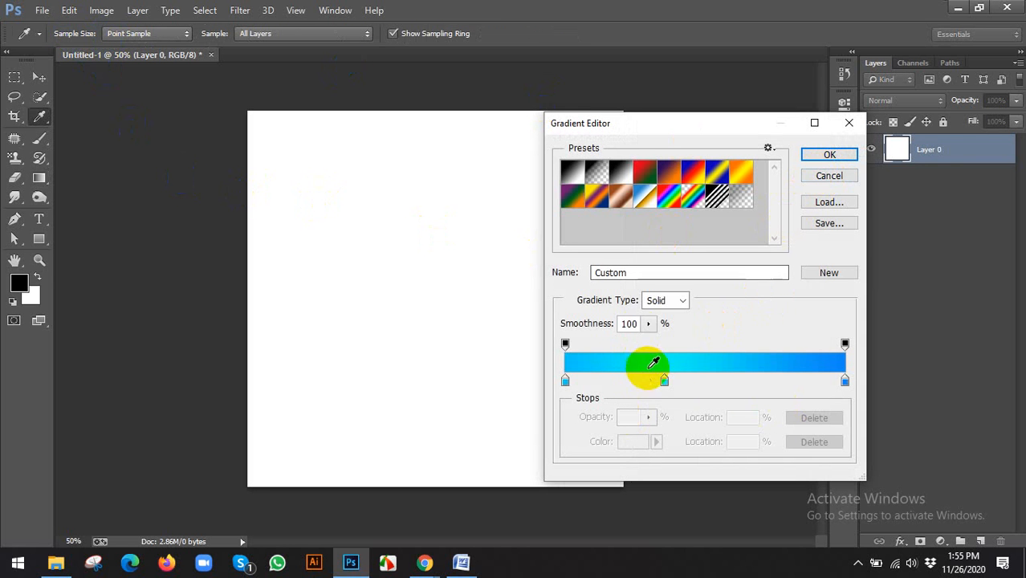
{"action": "left_click", "coordinate": [827, 225]}
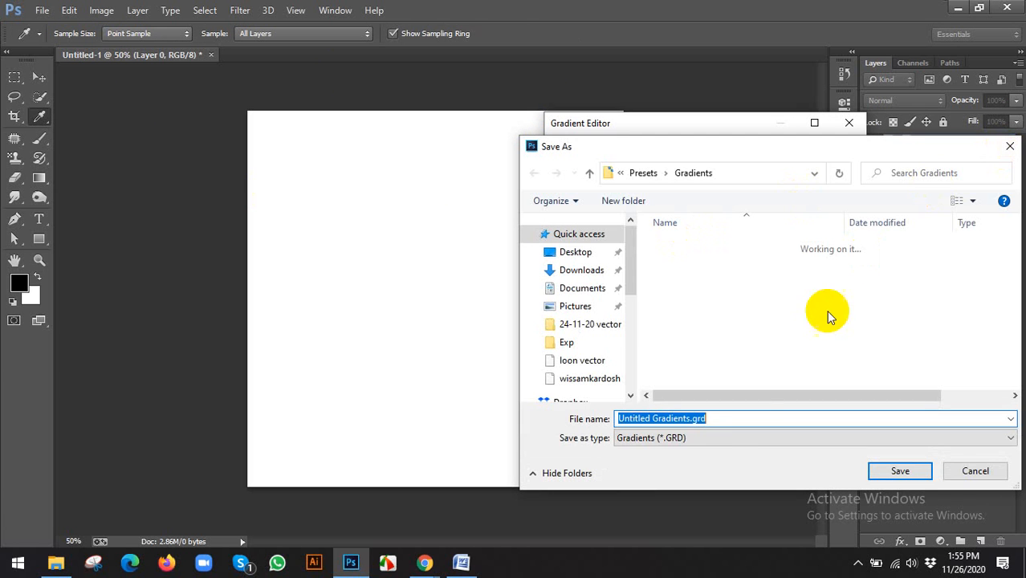
{"action": "left_click", "coordinate": [1009, 147]}
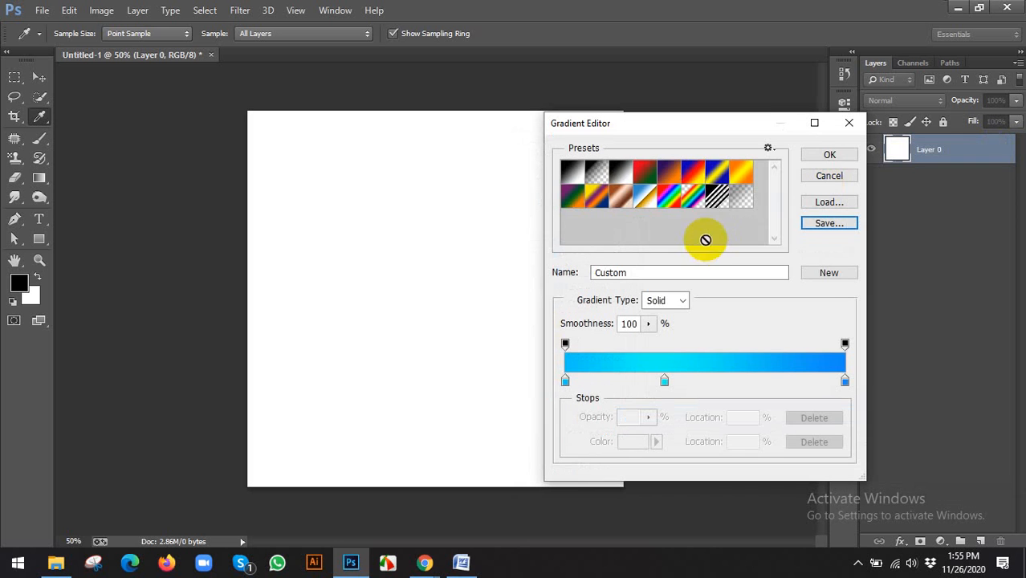
{"action": "left_click", "coordinate": [825, 274]}
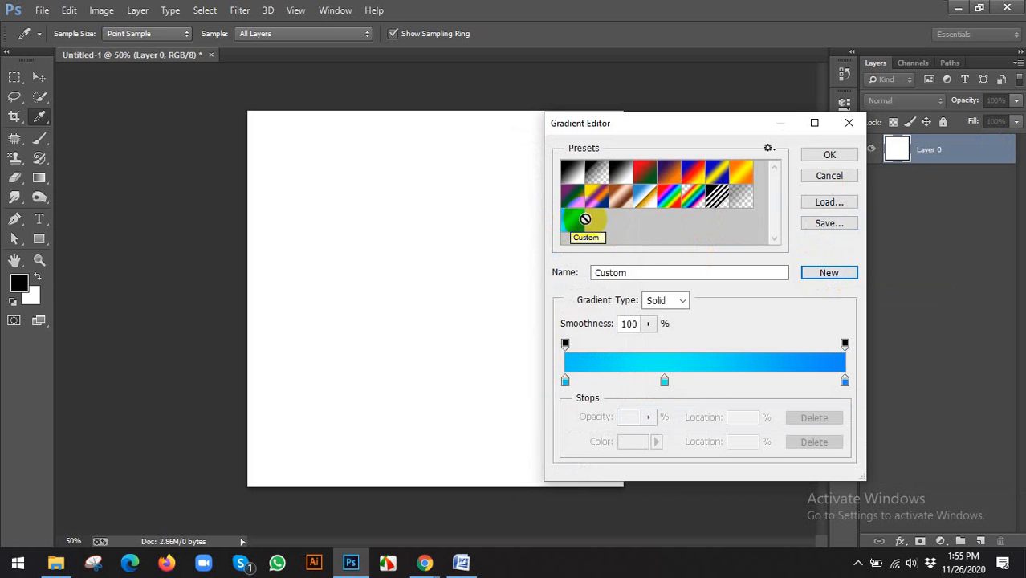
{"action": "left_click", "coordinate": [830, 155]}
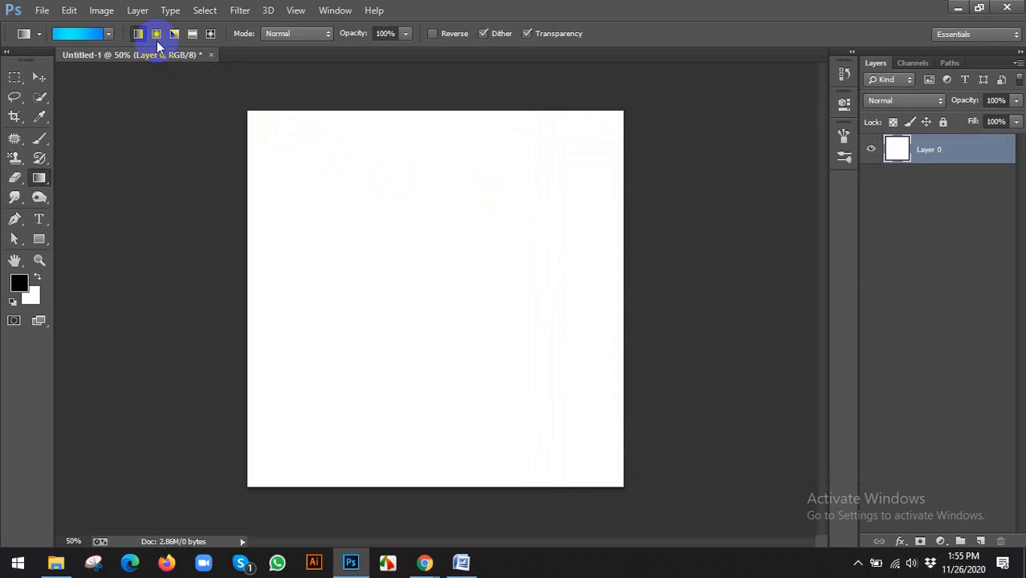
Switch to the Google Meet call in Chrome and mute and unmute the microphone
{"action": "left_click", "coordinate": [425, 562]}
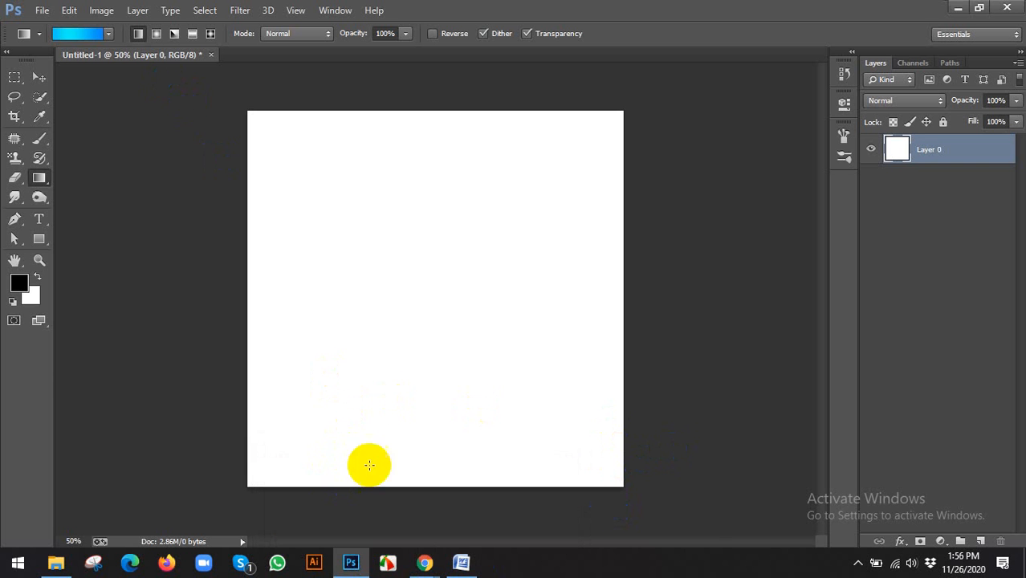
{"action": "left_click", "coordinate": [858, 561]}
{"action": "left_click", "coordinate": [424, 562]}
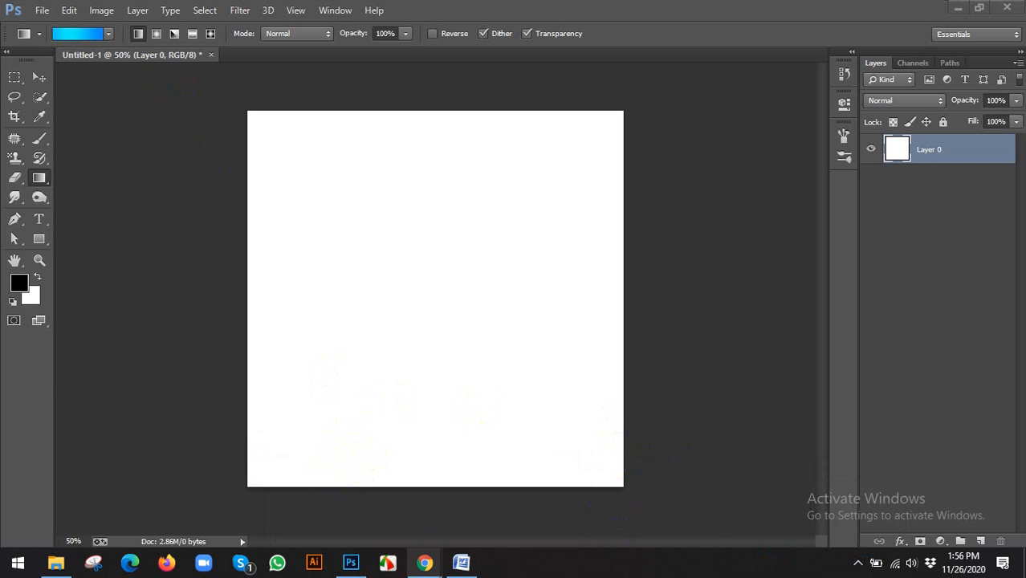
{"action": "left_click", "coordinate": [356, 505]}
{"action": "left_click", "coordinate": [119, 13]}
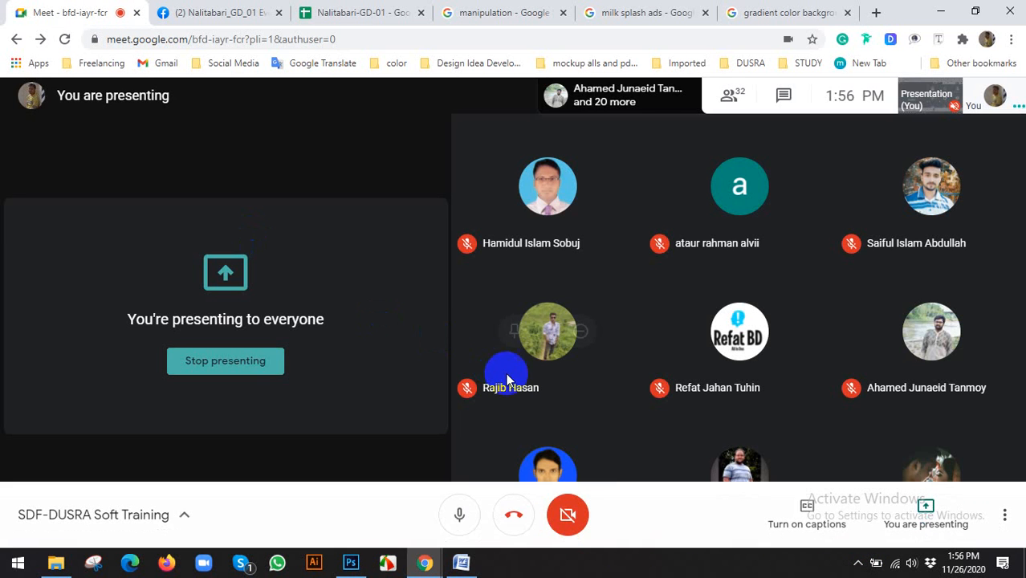
{"action": "left_click", "coordinate": [463, 512]}
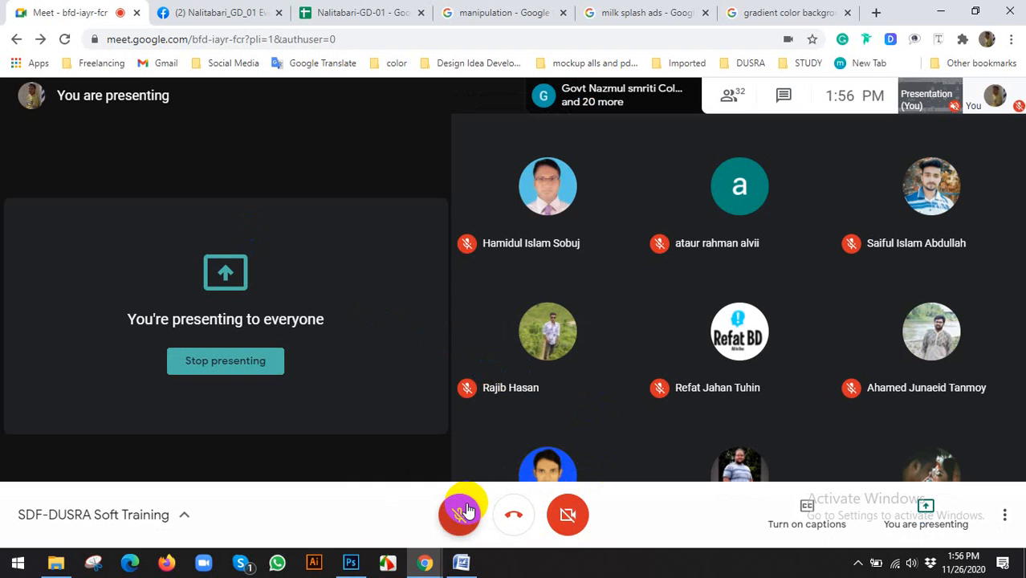
{"action": "left_click", "coordinate": [469, 510]}
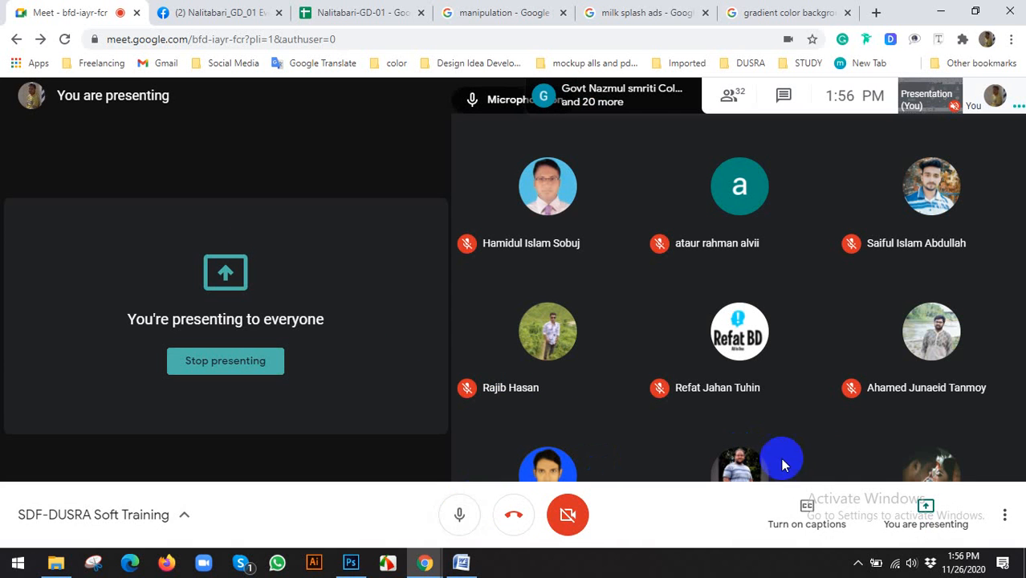
Switch back to Photoshop and check the custom blue gradient in the Gradient Editor without changing it
{"action": "left_click", "coordinate": [858, 562]}
{"action": "left_click", "coordinate": [242, 141]}
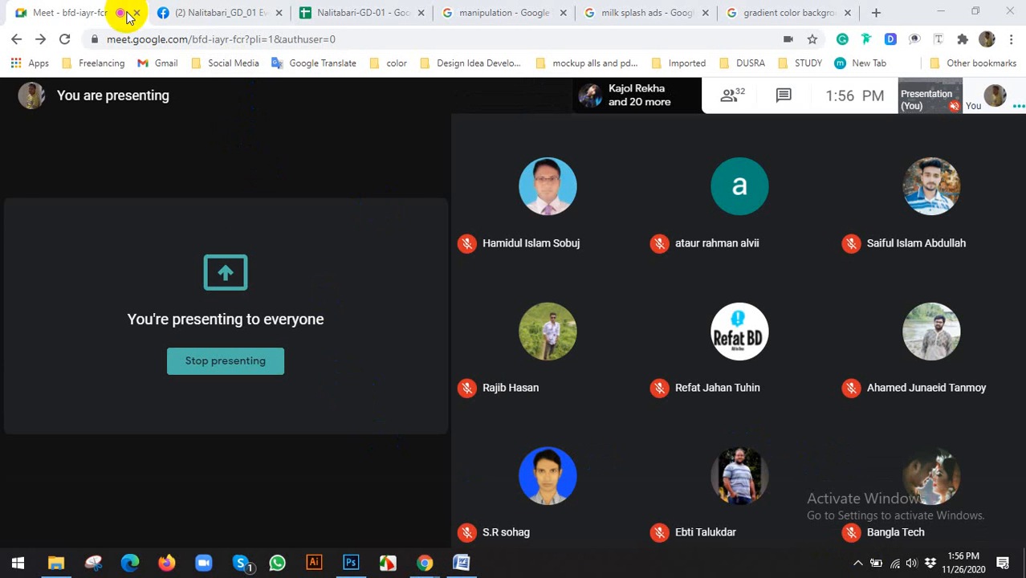
{"action": "left_click", "coordinate": [351, 562]}
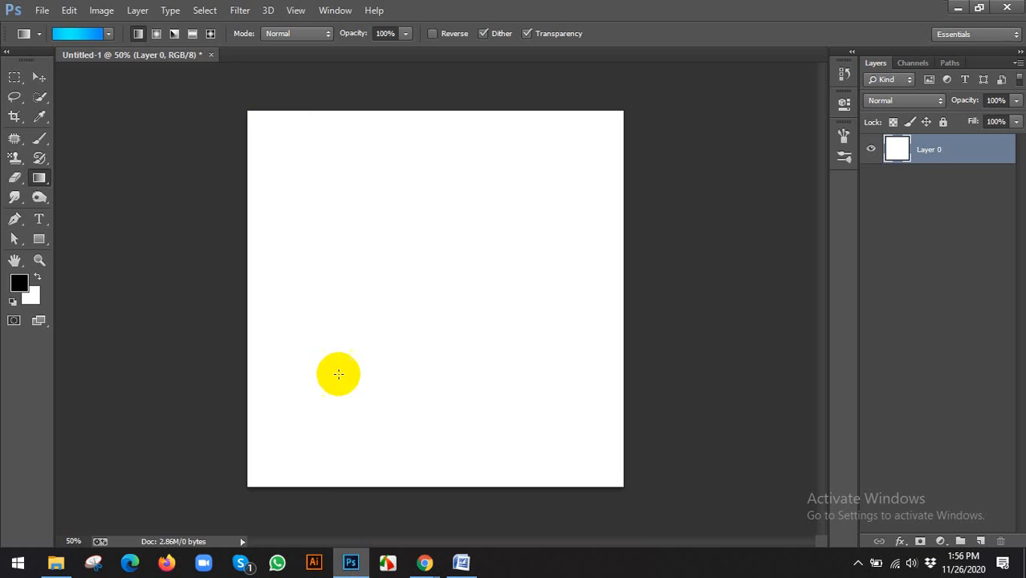
{"action": "left_click", "coordinate": [83, 35]}
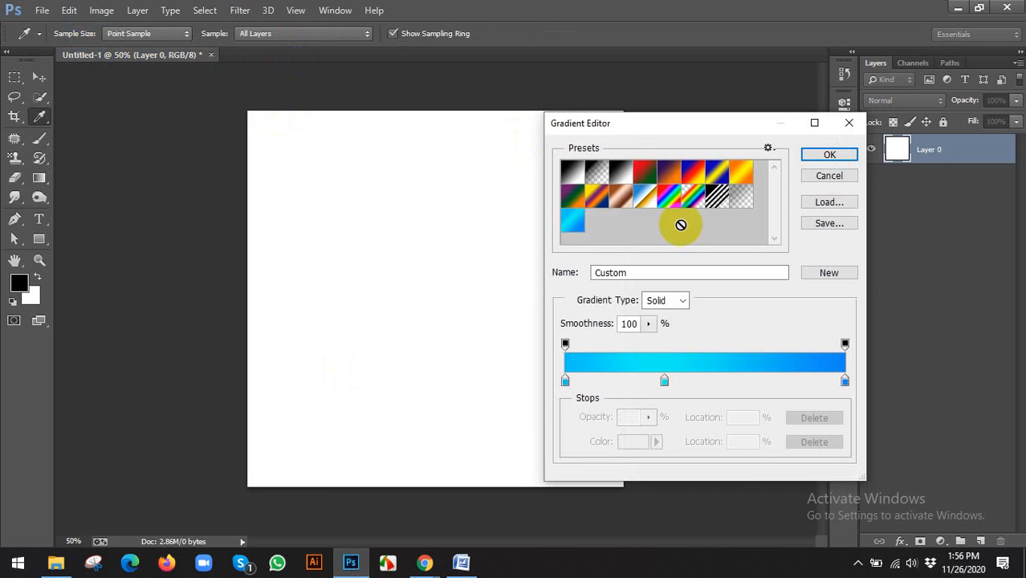
{"action": "left_click", "coordinate": [829, 177]}
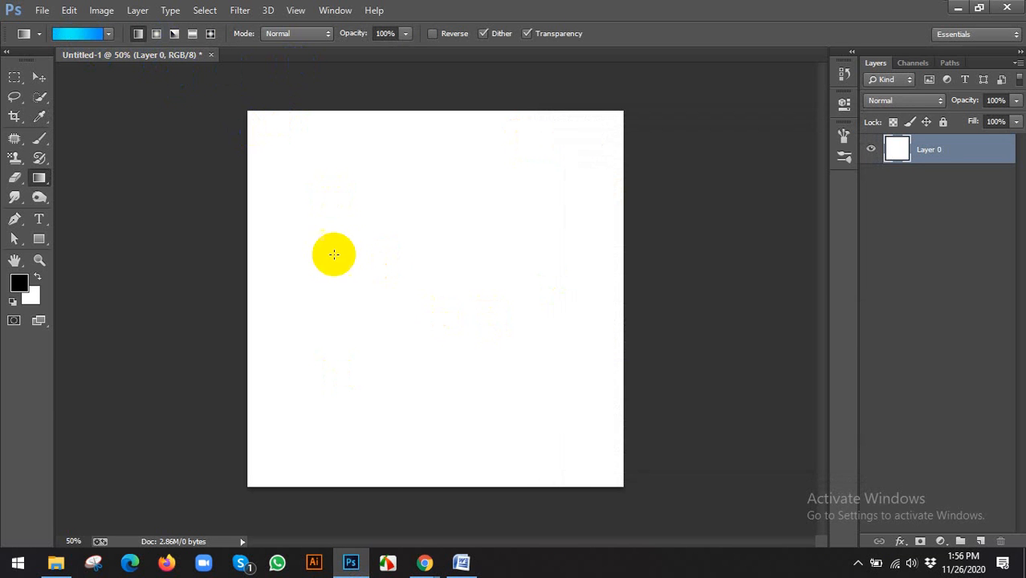
Fill Layer 0 with the custom blue gradient in linear style, trying a diagonal and near-vertical directions
{"action": "left_click_drag", "start_coordinate": [321, 170], "coordinate": [557, 383]}
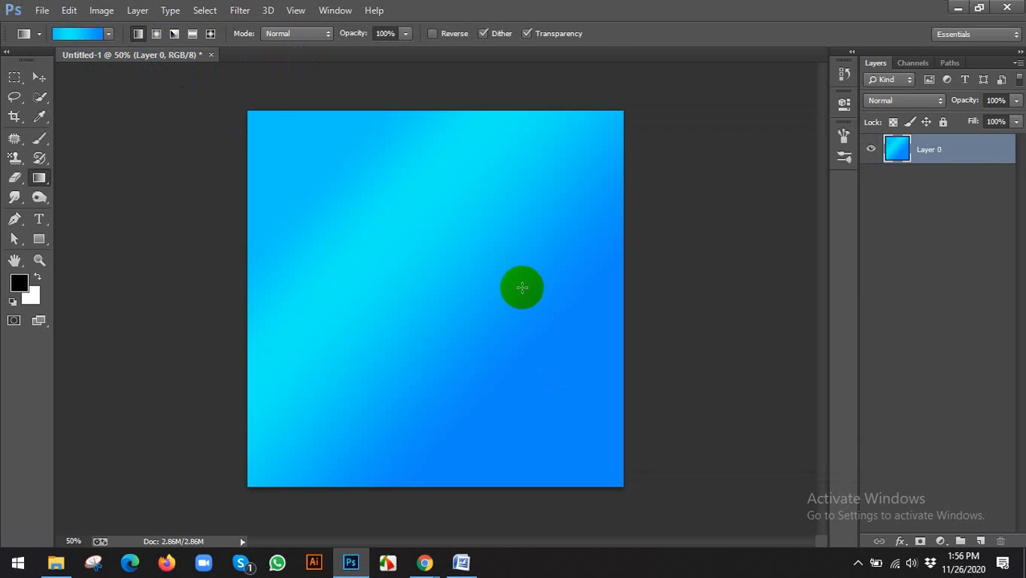
{"action": "left_click_drag", "start_coordinate": [480, 211], "coordinate": [445, 331]}
{"action": "left_click_drag", "start_coordinate": [407, 216], "coordinate": [377, 406]}
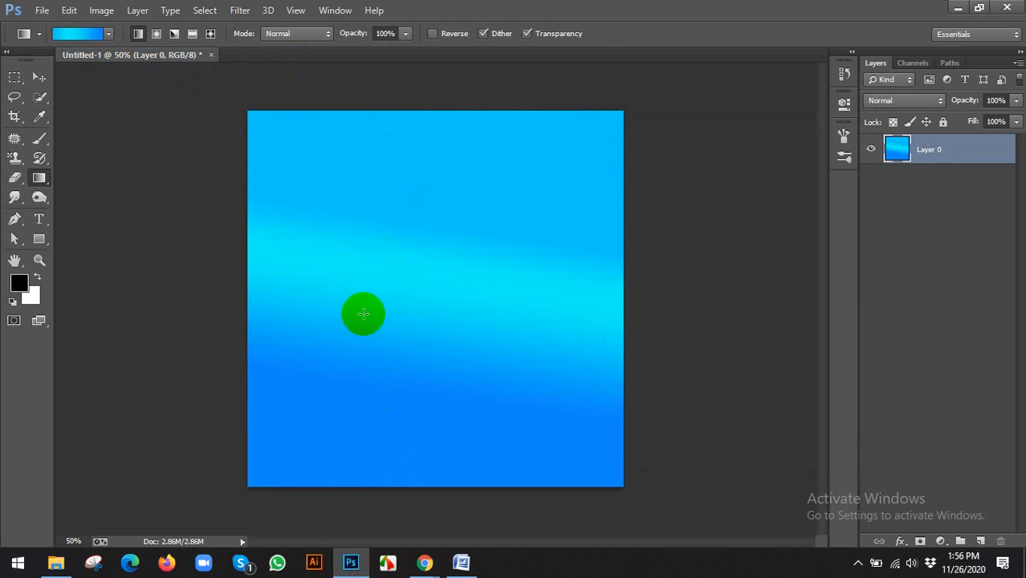
Fill Layer 0 with the custom blue gradient in radial style, centered near the canvas's upper-left corner
{"action": "left_click", "coordinate": [155, 34]}
{"action": "left_click_drag", "start_coordinate": [337, 197], "coordinate": [573, 430]}
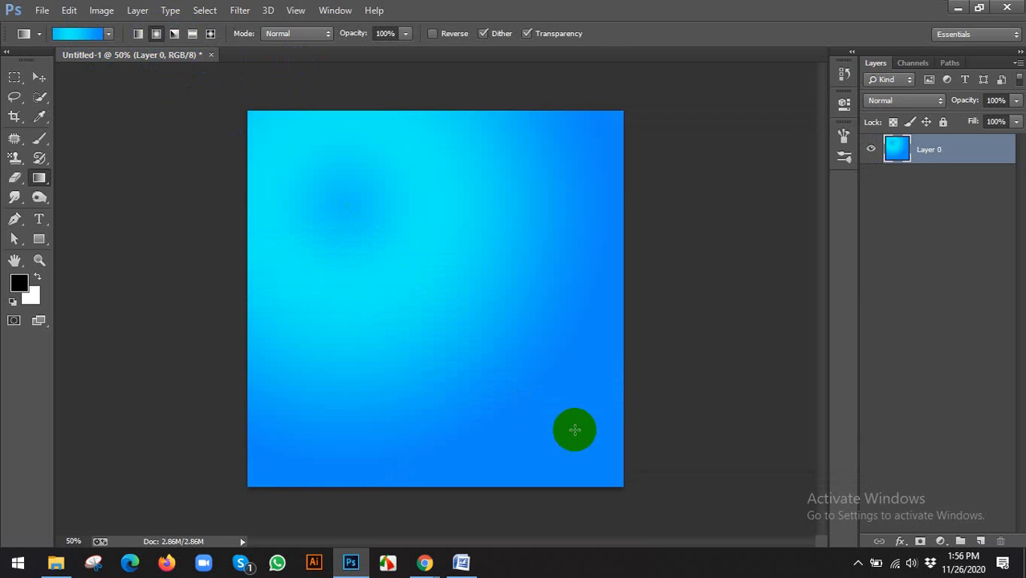
{"action": "left_click_drag", "start_coordinate": [443, 263], "coordinate": [618, 469]}
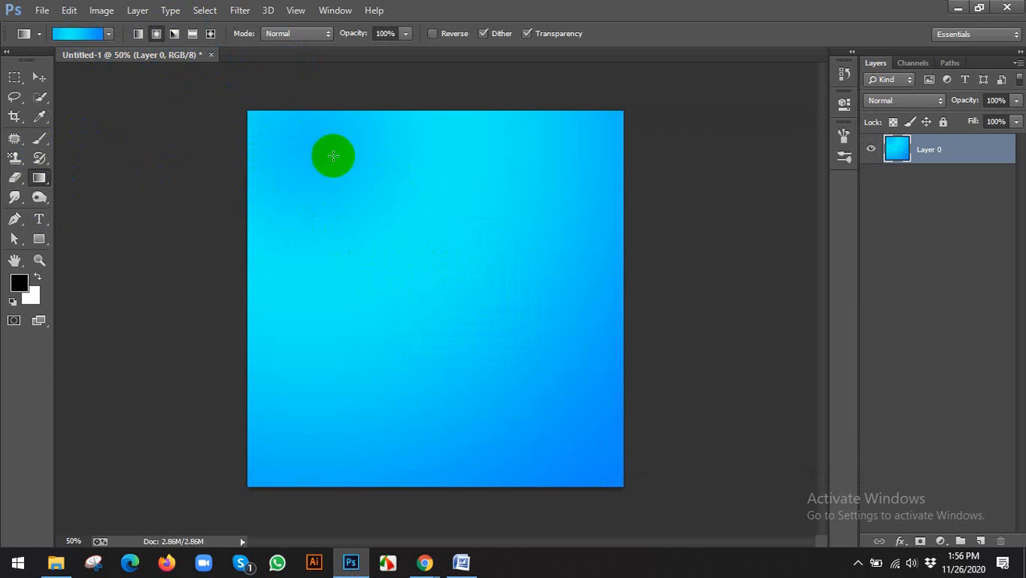
Activate the Brush tool with a soft round tip at 600 px
{"action": "left_click", "coordinate": [39, 138]}
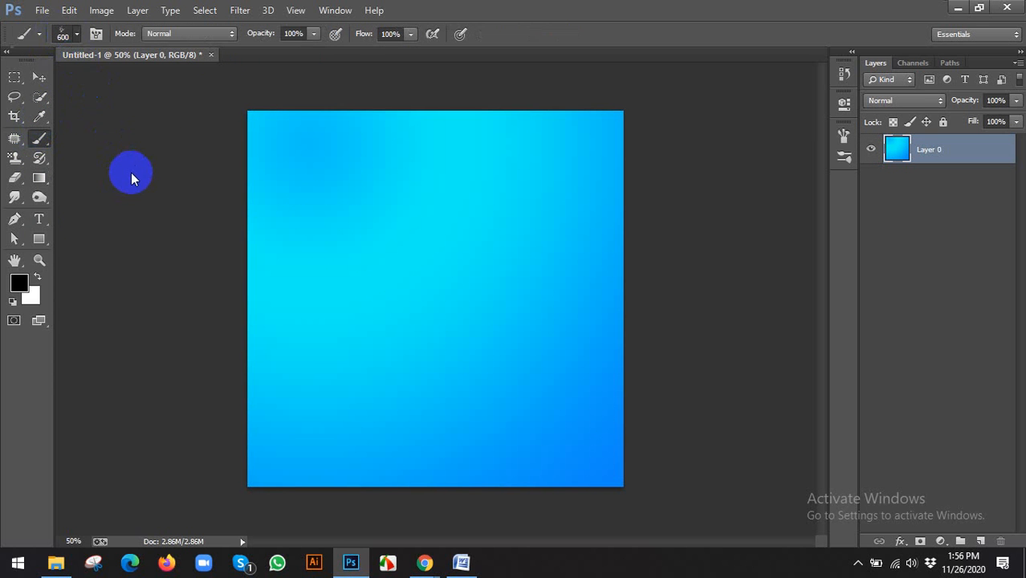
{"action": "left_click", "coordinate": [72, 35]}
{"action": "left_click", "coordinate": [98, 150]}
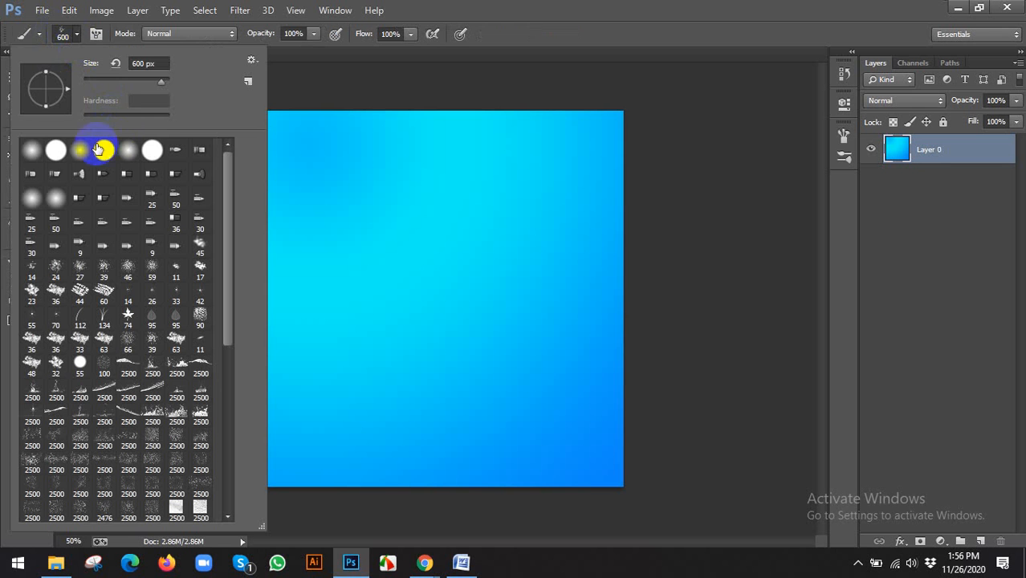
{"action": "left_click", "coordinate": [28, 152]}
{"action": "left_click", "coordinate": [345, 74]}
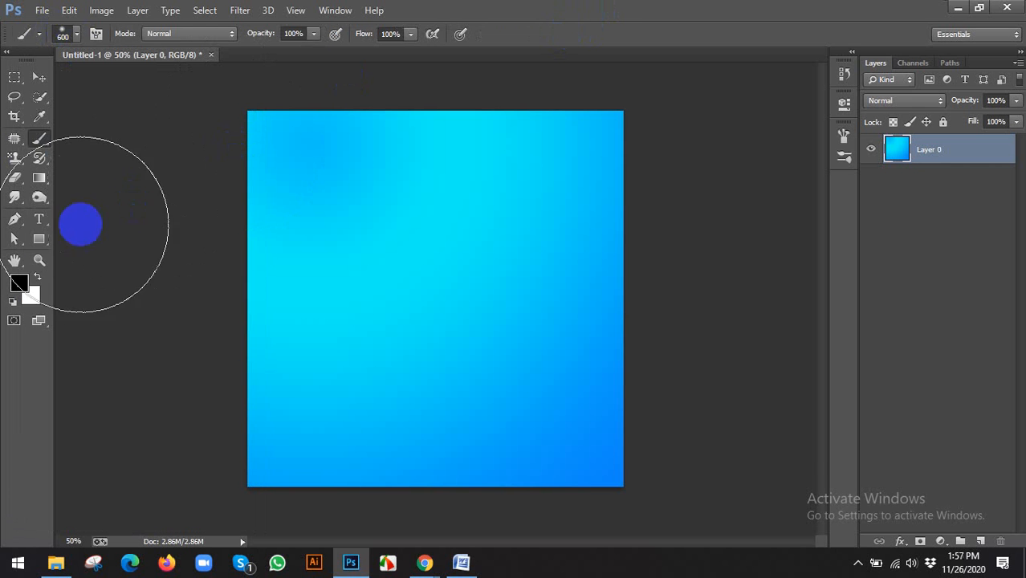
Set the foreground color to a golden yellow with a hue of 48°
{"action": "left_click", "coordinate": [19, 282]}
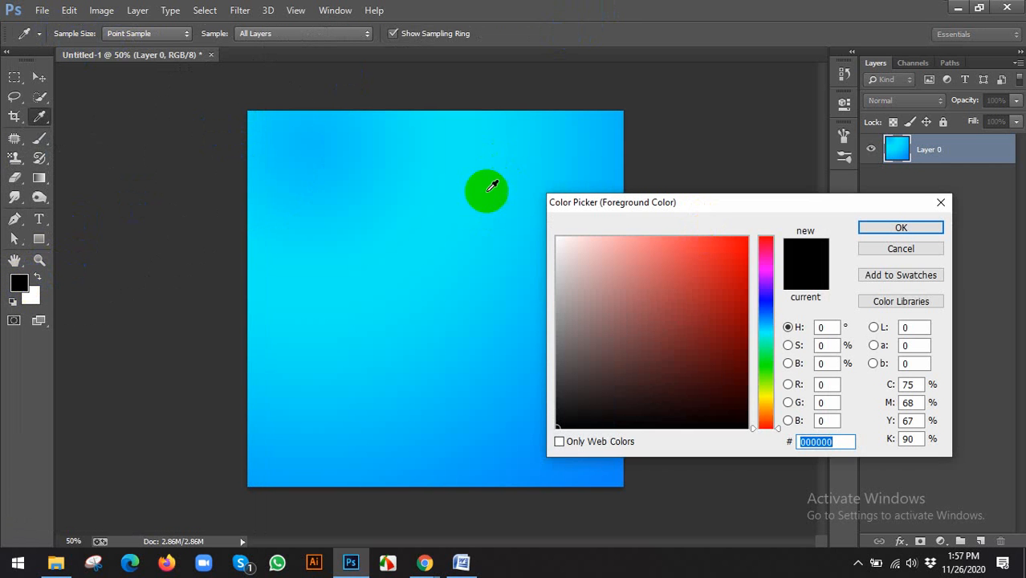
{"action": "left_click", "coordinate": [765, 402]}
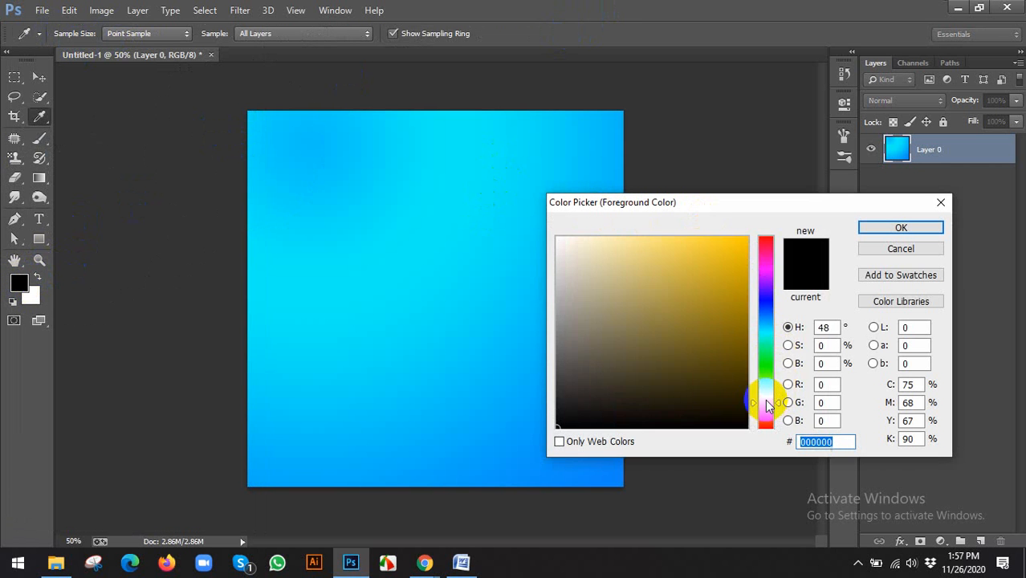
{"action": "left_click", "coordinate": [705, 250]}
{"action": "left_click", "coordinate": [899, 228]}
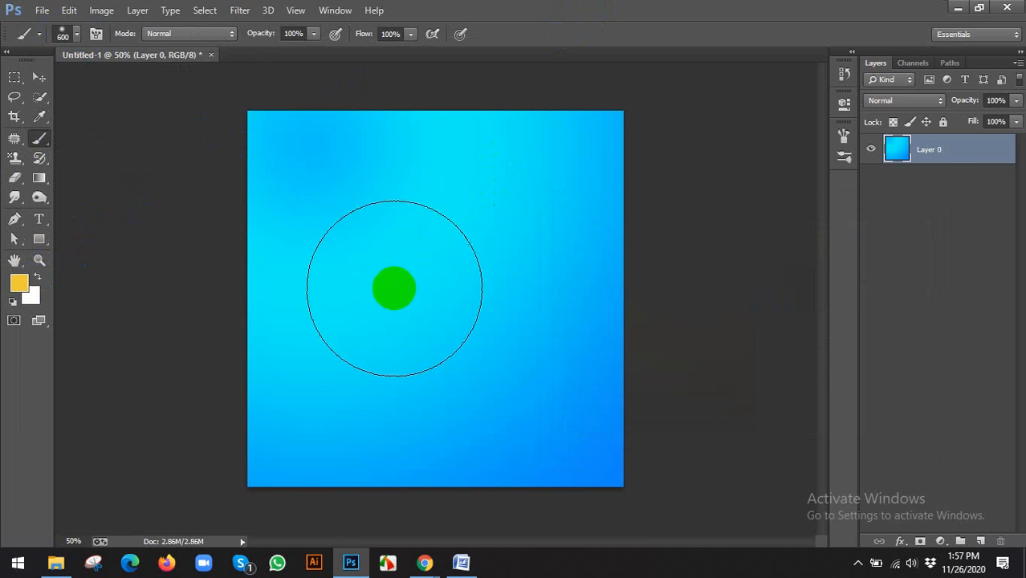
Try yellow brush dabs at the canvas center and, at 300 px, in the lower-right and upper-right corners, and undo them
{"action": "left_click", "coordinate": [396, 305]}
{"action": "key", "text": "ctrl+z"}
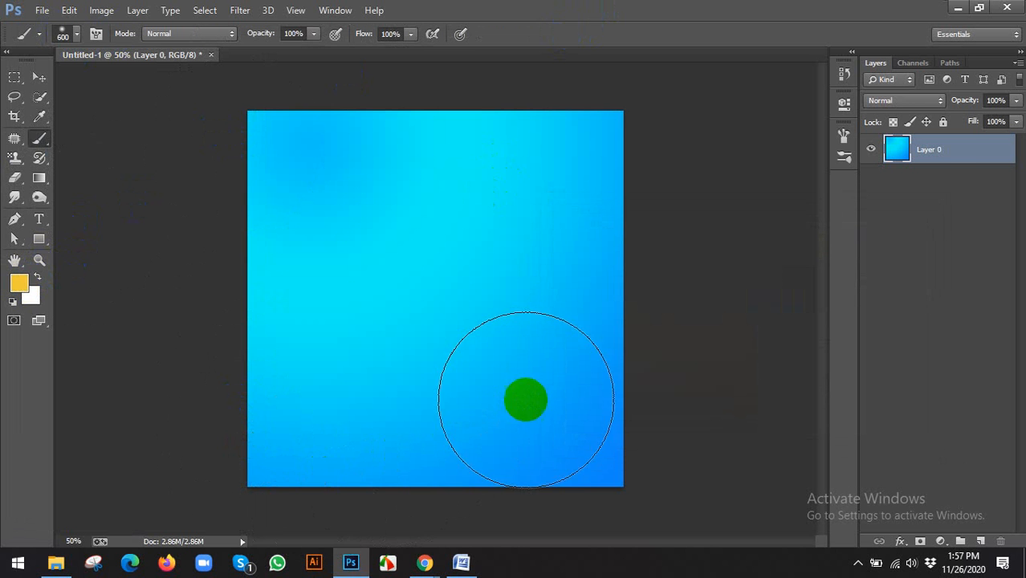
{"action": "key", "text": "bracketleft"}
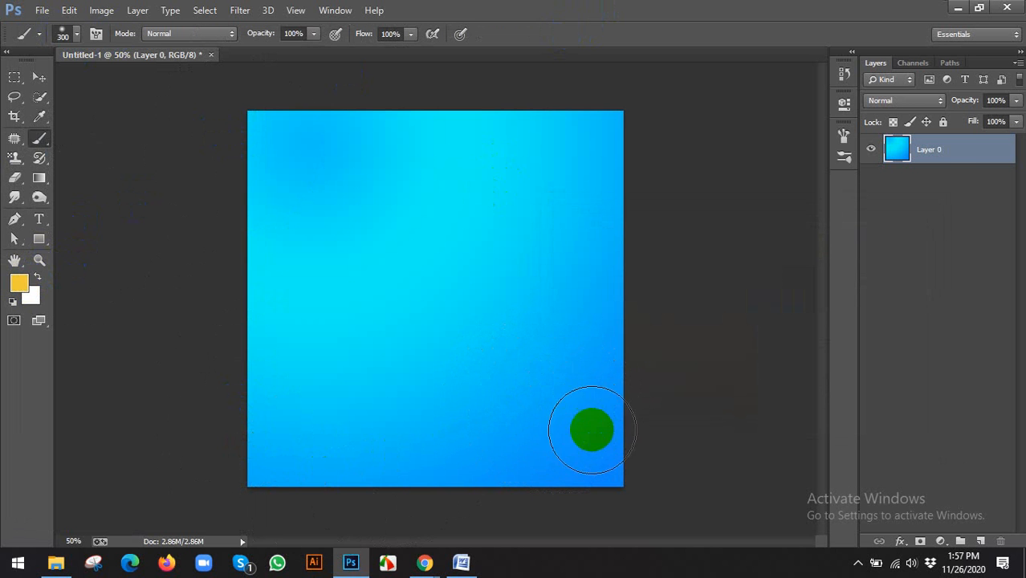
{"action": "left_click", "coordinate": [599, 461]}
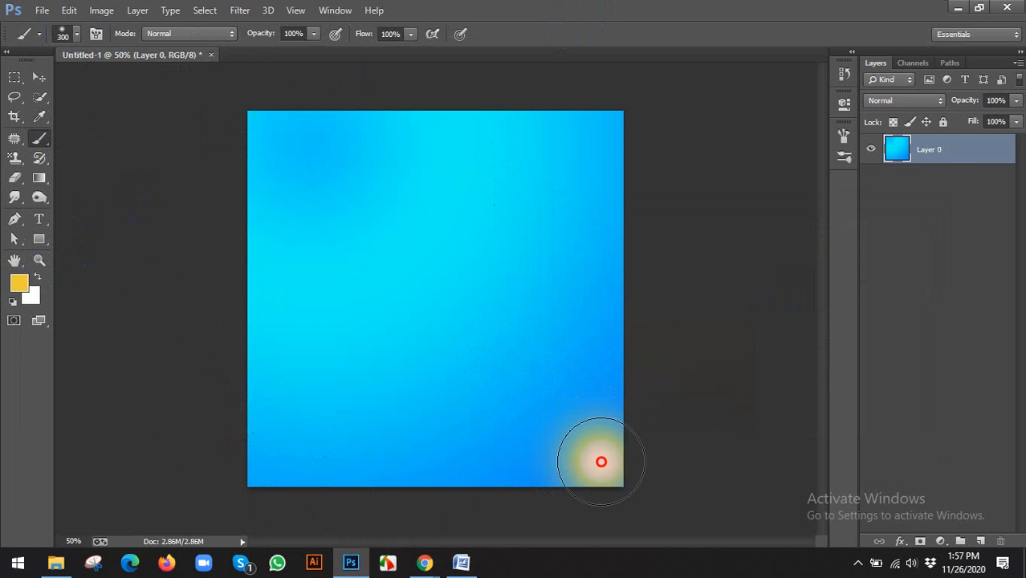
{"action": "left_click", "coordinate": [601, 133]}
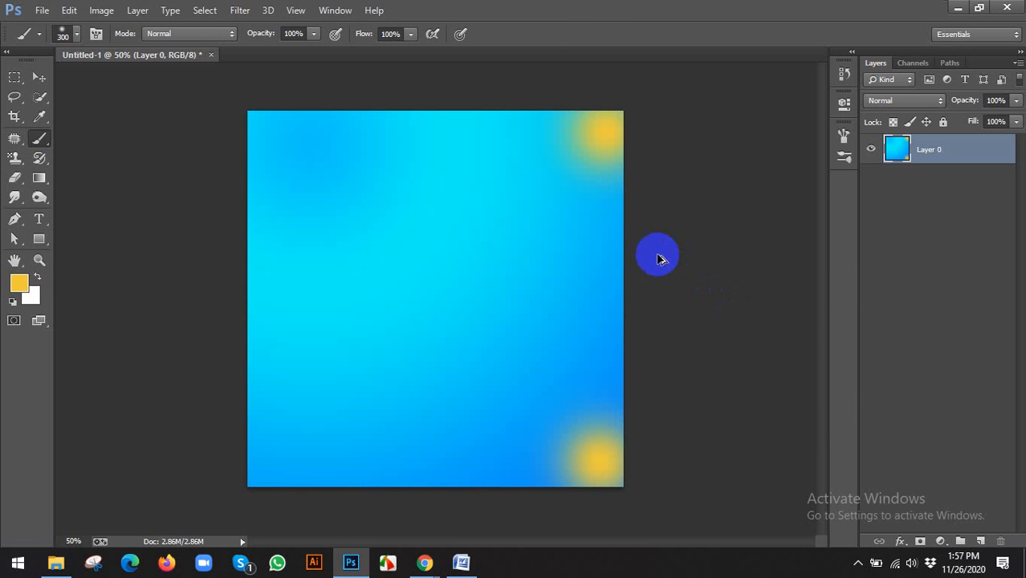
{"action": "key", "text": "ctrl+alt+z"}
{"action": "key", "text": "ctrl+alt+z"}
{"action": "left_click", "coordinate": [37, 77]}
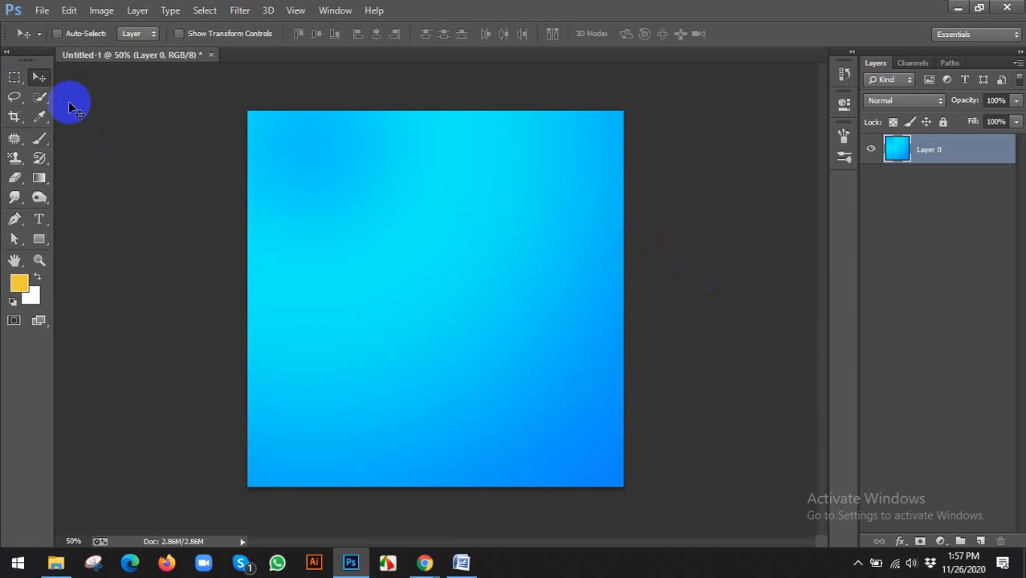
{"action": "scroll", "coordinate": [380, 257], "scroll_direction": "down", "scroll_amount": 1}
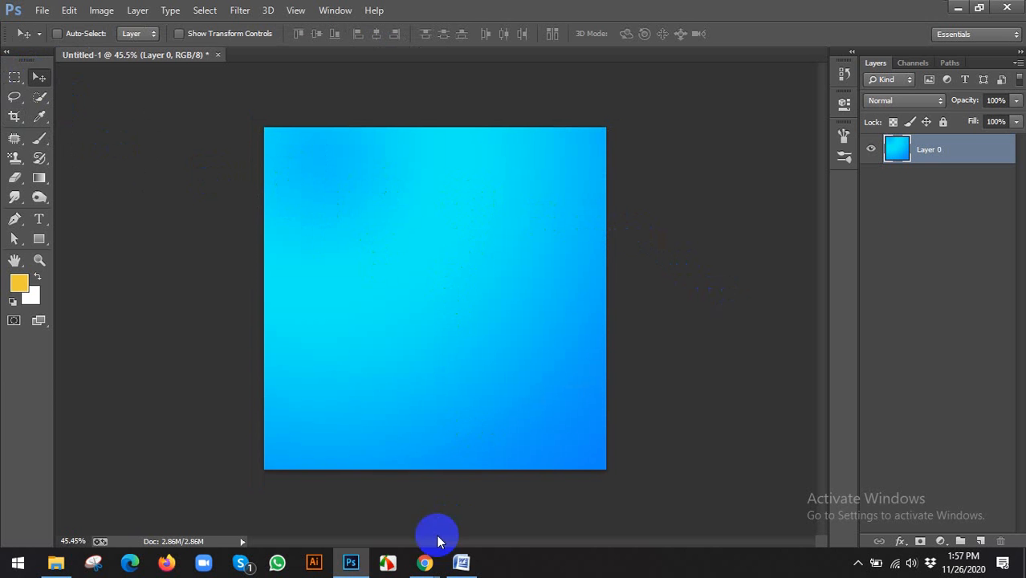
Switch to Chrome and review the gradient background and milk splash ad image results as design references
{"action": "left_click", "coordinate": [399, 506]}
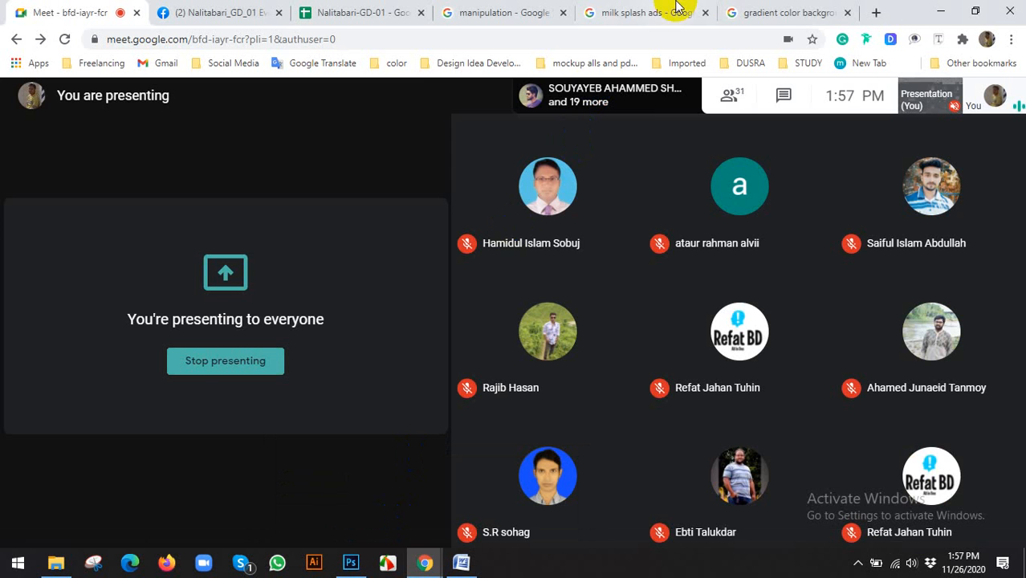
{"action": "left_click", "coordinate": [738, 9]}
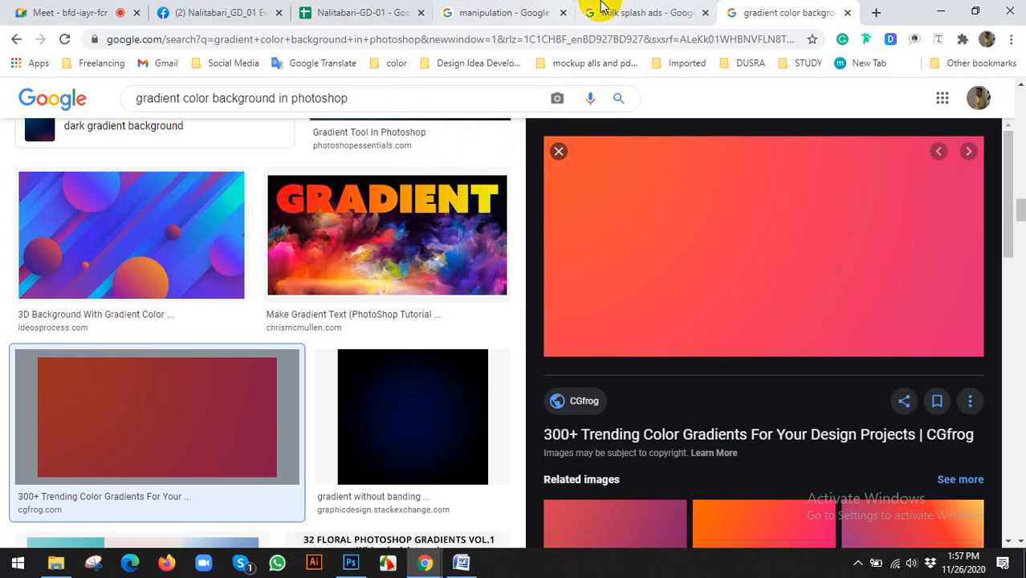
{"action": "left_click", "coordinate": [530, 10]}
{"action": "left_click", "coordinate": [654, 11]}
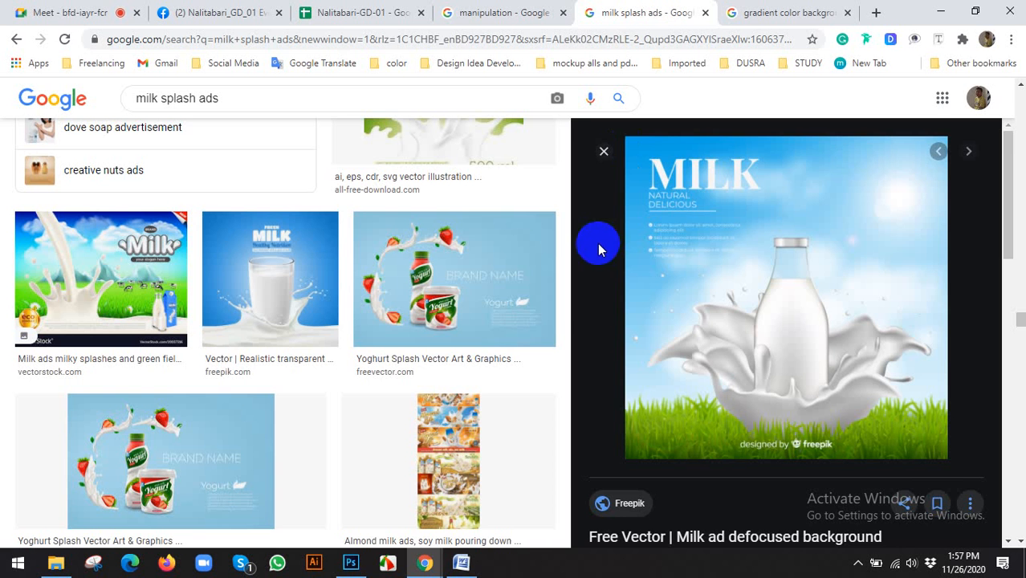
{"action": "scroll", "coordinate": [833, 308], "scroll_direction": "down", "scroll_amount": 1}
{"action": "scroll", "coordinate": [206, 298], "scroll_direction": "up", "scroll_amount": 1}
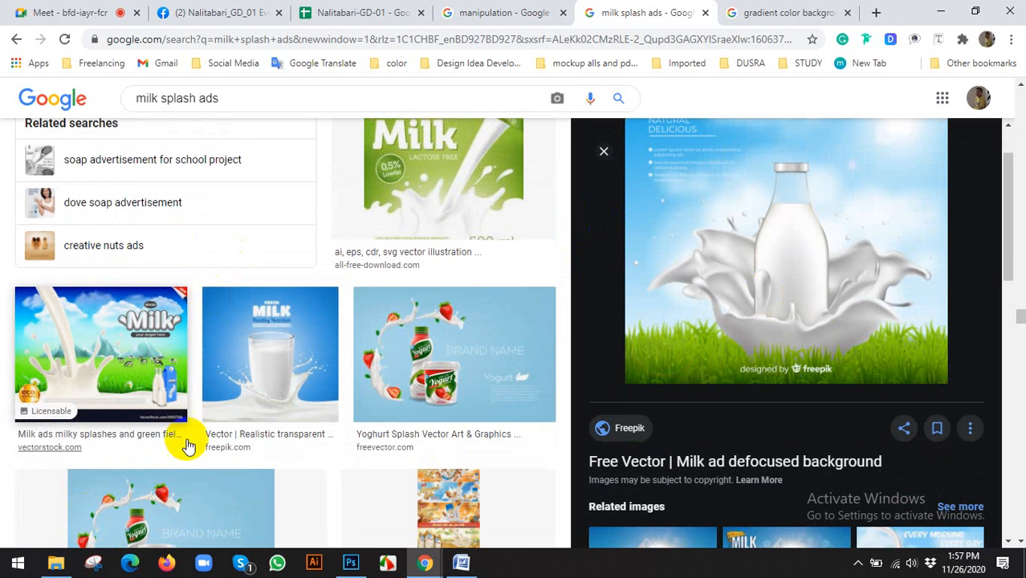
Place fish_PNG1156 (1).png from the Fish folder of PHOTO EDITING COLLECTION at the center of the gradient canvas in Photoshop
{"action": "left_click", "coordinate": [353, 560]}
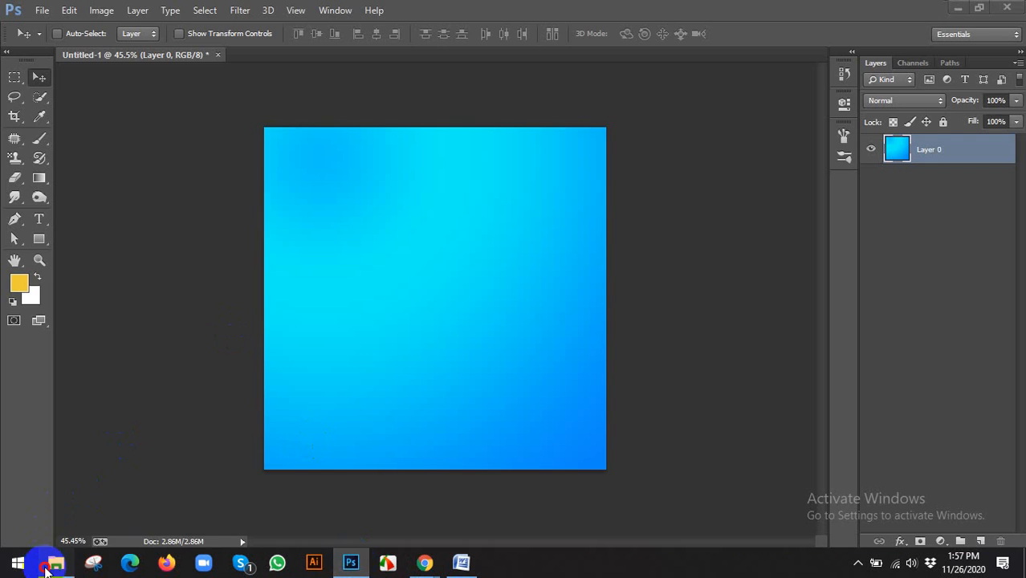
{"action": "left_click", "coordinate": [48, 566]}
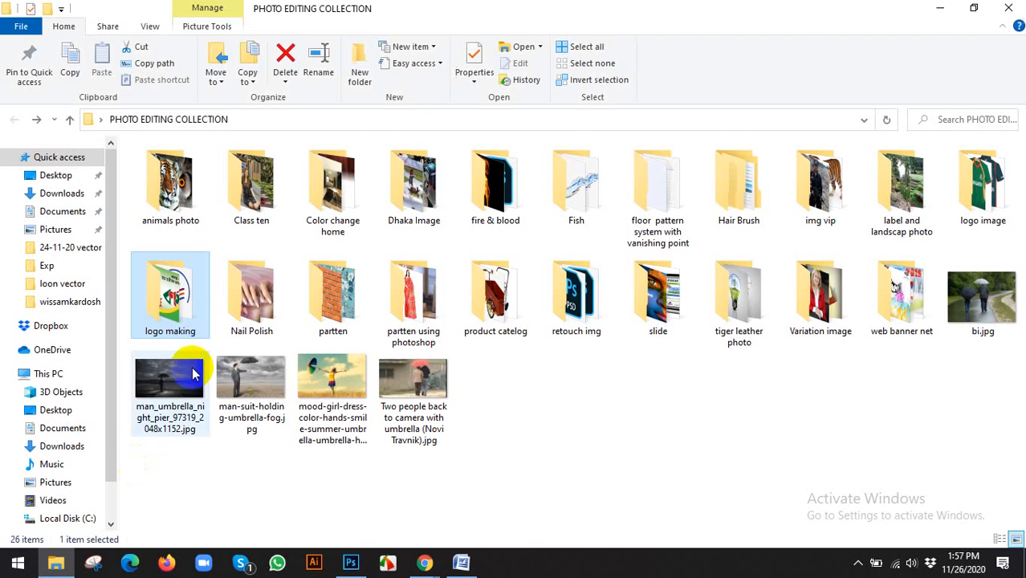
{"action": "double_click", "coordinate": [577, 208]}
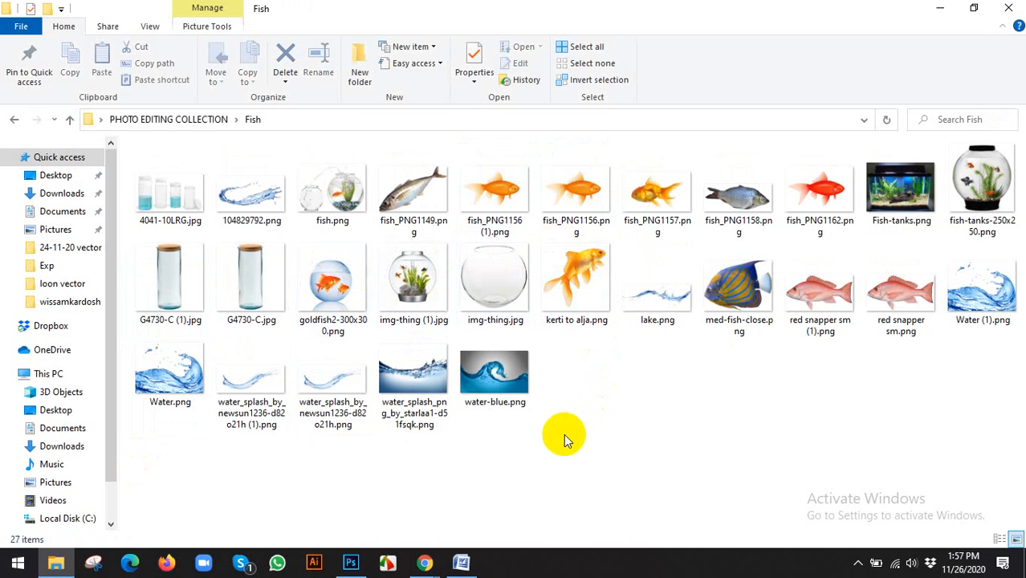
{"action": "left_click_drag", "start_coordinate": [491, 197], "coordinate": [428, 302]}
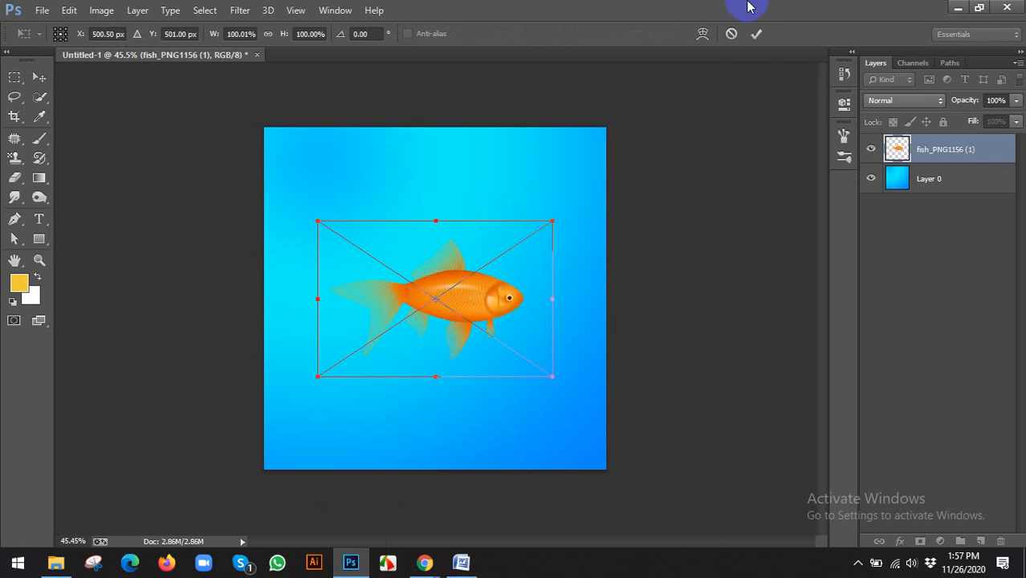
{"action": "left_click", "coordinate": [755, 35]}
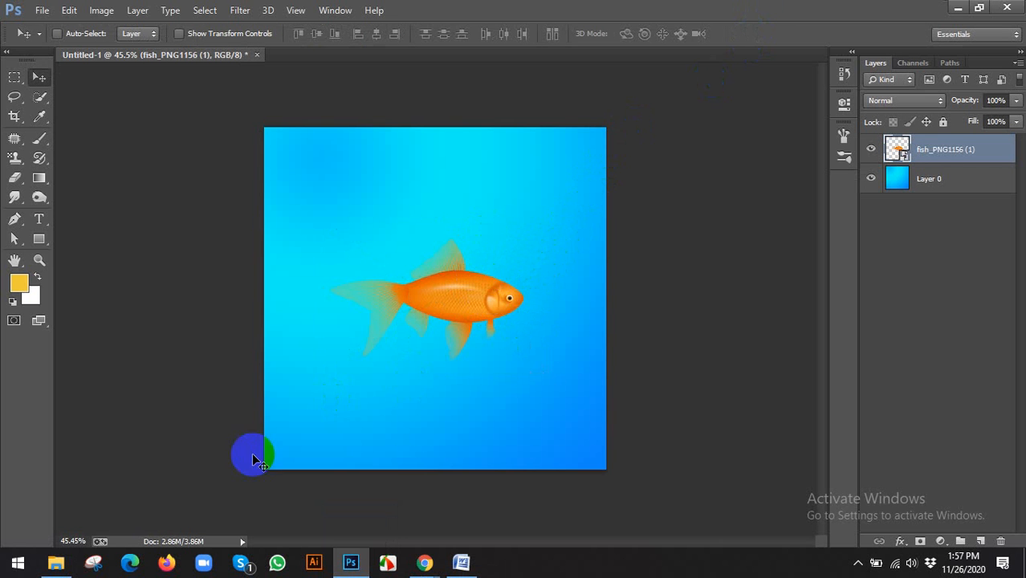
Add an empty layer between the gradient background and the fish, and choose a splash-shaped 2500 px brush for it
{"action": "left_click", "coordinate": [899, 176]}
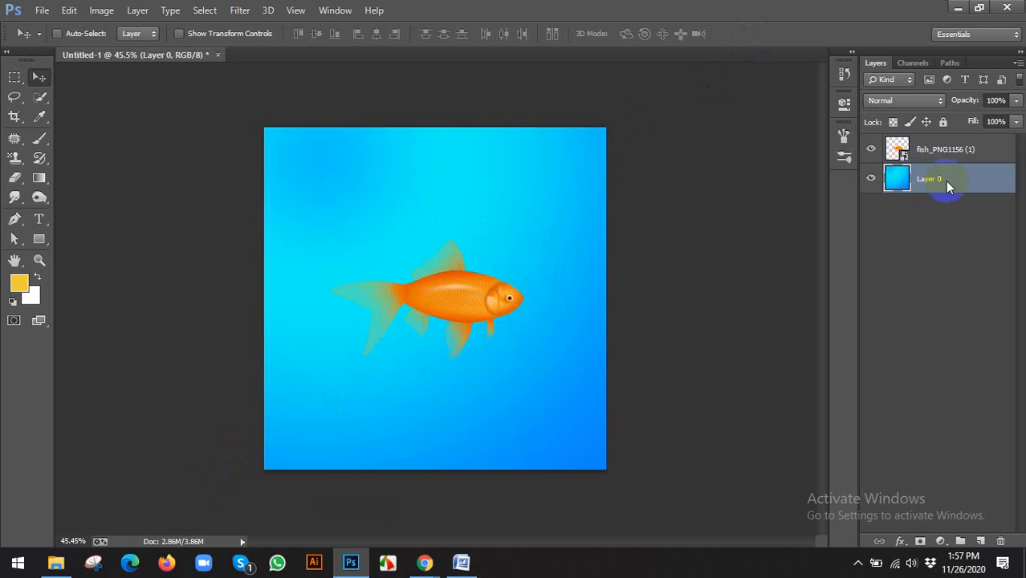
{"action": "left_click", "coordinate": [980, 541]}
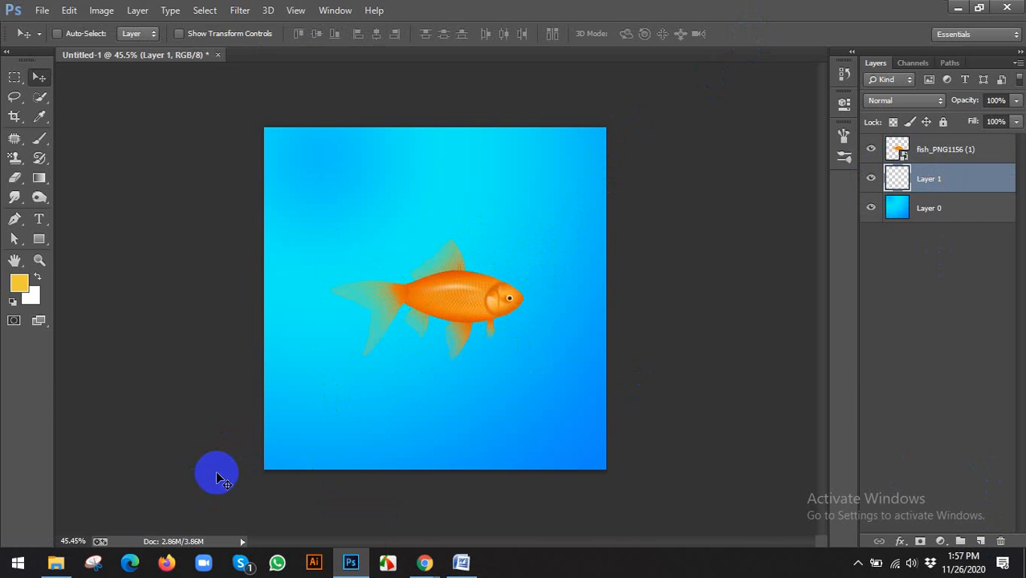
{"action": "key", "text": "b"}
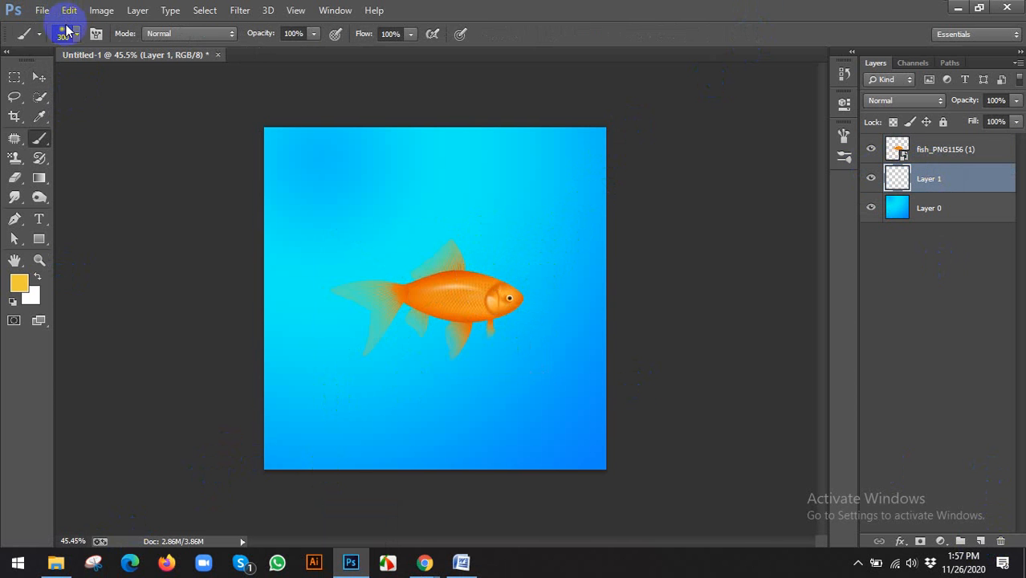
{"action": "left_click", "coordinate": [65, 36]}
{"action": "scroll", "coordinate": [175, 343], "scroll_direction": "down", "scroll_amount": 2}
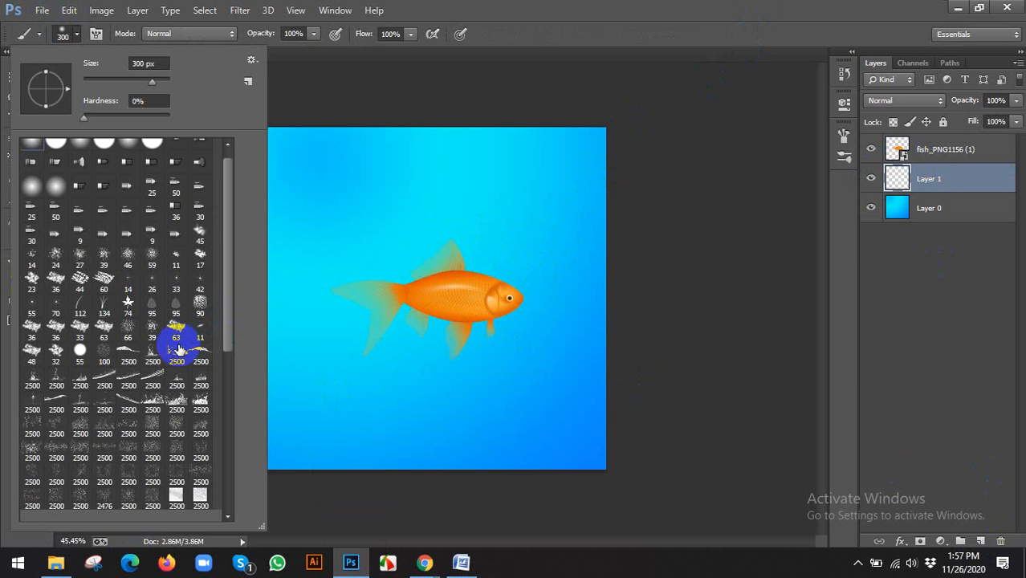
{"action": "scroll", "coordinate": [96, 381], "scroll_direction": "down", "scroll_amount": 1}
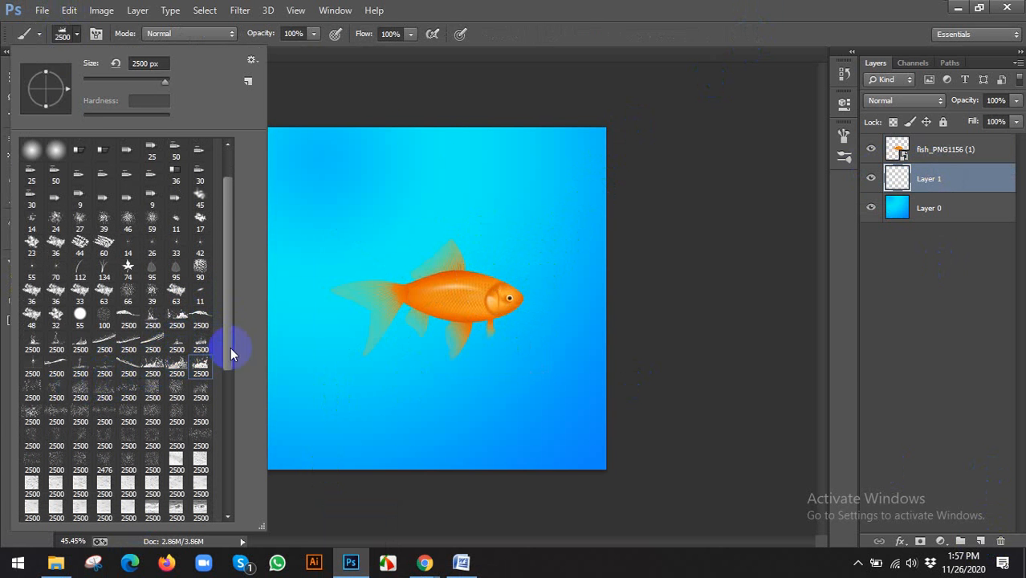
{"action": "left_click", "coordinate": [558, 18]}
Set the foreground color to near-white and reduce the splash brush size to 1200 px
{"action": "left_click", "coordinate": [20, 285]}
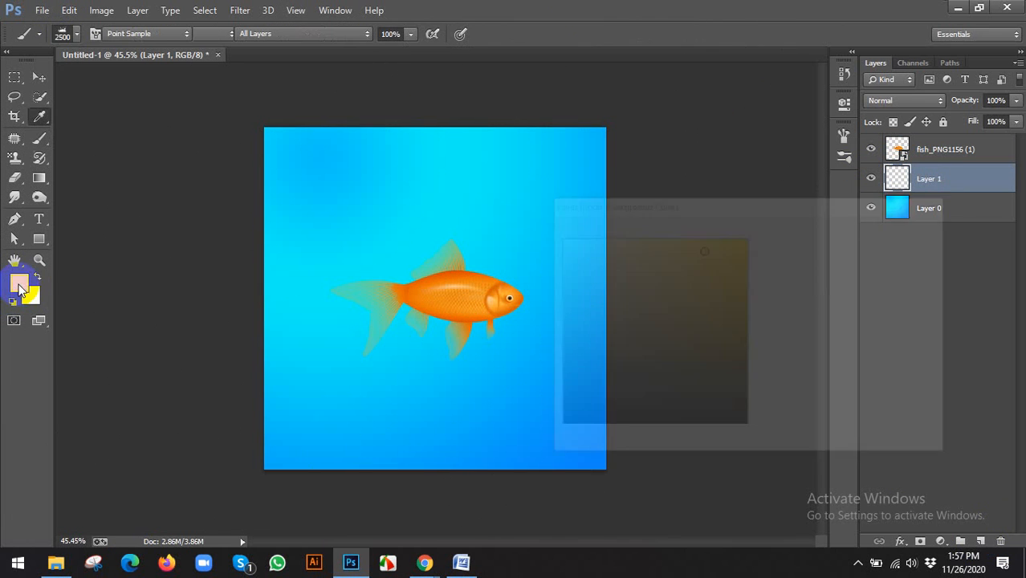
{"action": "left_click_drag", "start_coordinate": [552, 240], "coordinate": [557, 244]}
{"action": "left_click", "coordinate": [900, 227]}
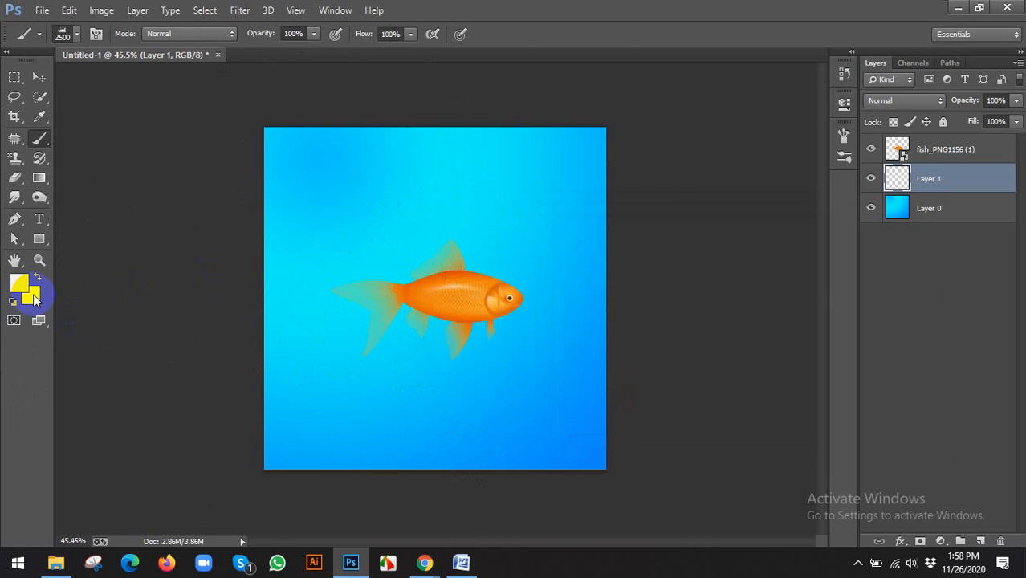
{"action": "key", "text": "bracketleft"}
{"action": "key", "text": "bracketleft"}
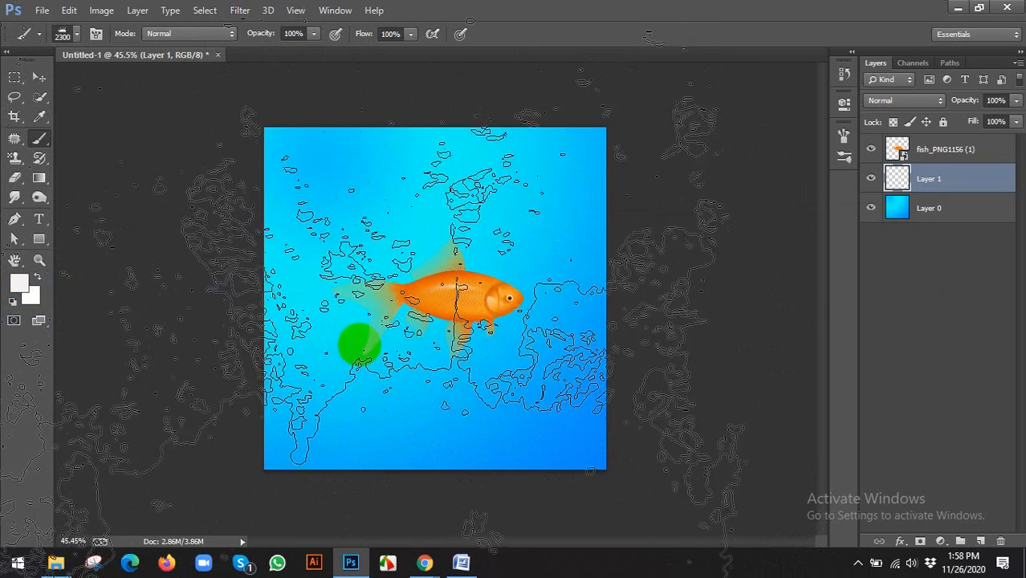
{"action": "key", "text": "bracketleft"}
{"action": "key", "text": "bracketleft"}
{"action": "key", "text": "bracketleft"}
{"action": "key", "text": "bracketleft"}
{"action": "key", "text": "bracketleft"}
{"action": "key", "text": "bracketleft"}
{"action": "key", "text": "bracketleft"}
{"action": "key", "text": "bracketleft"}
{"action": "key", "text": "bracketleft"}
{"action": "key", "text": "bracketleft"}
{"action": "key", "text": "bracketleft"}
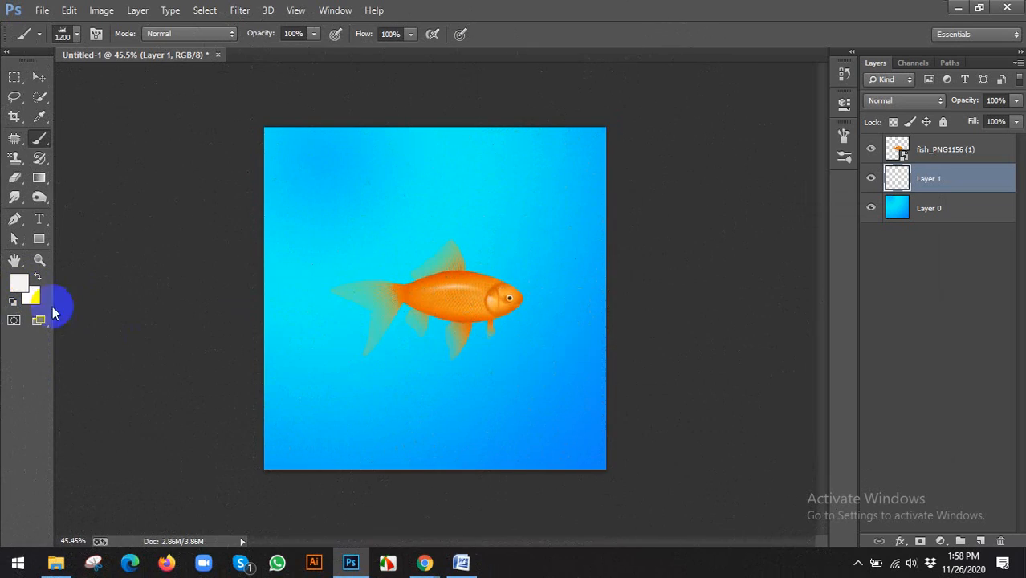
Set the background color to pale blue #b9e8fc and enable Color Dynamics for the brush
{"action": "left_click", "coordinate": [32, 300]}
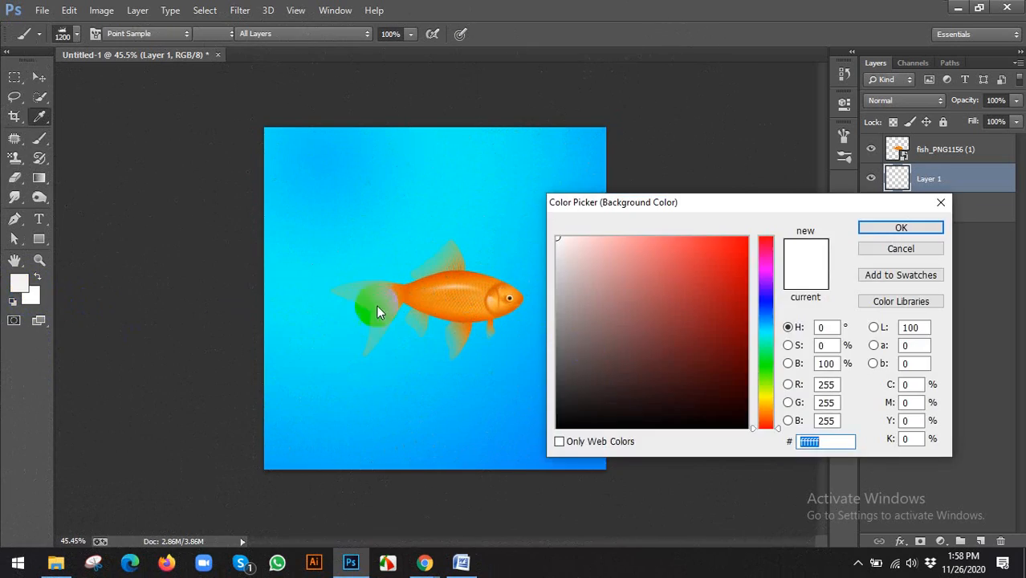
{"action": "left_click", "coordinate": [765, 326]}
{"action": "left_click", "coordinate": [607, 239]}
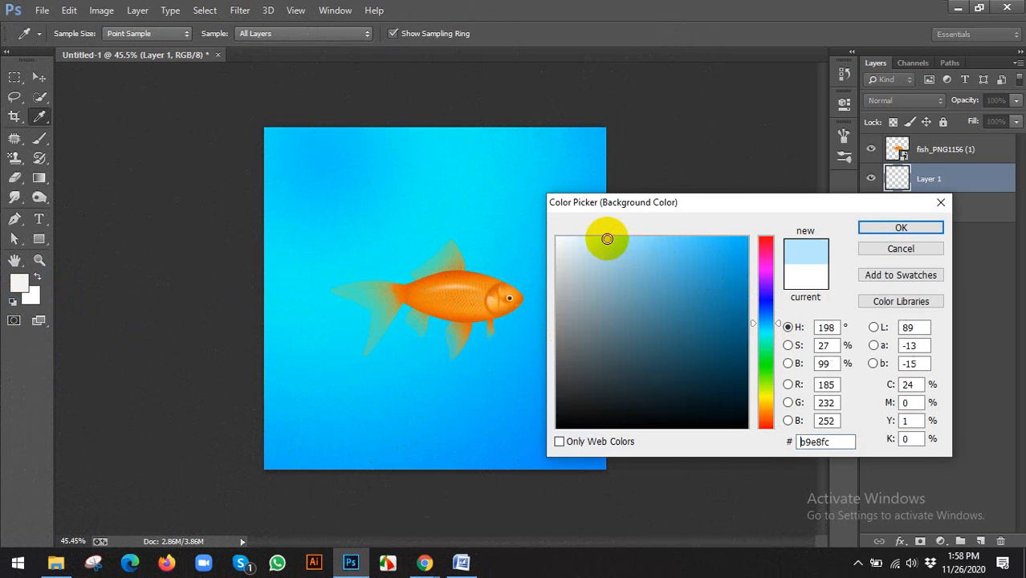
{"action": "left_click", "coordinate": [907, 228]}
{"action": "left_click", "coordinate": [843, 135]}
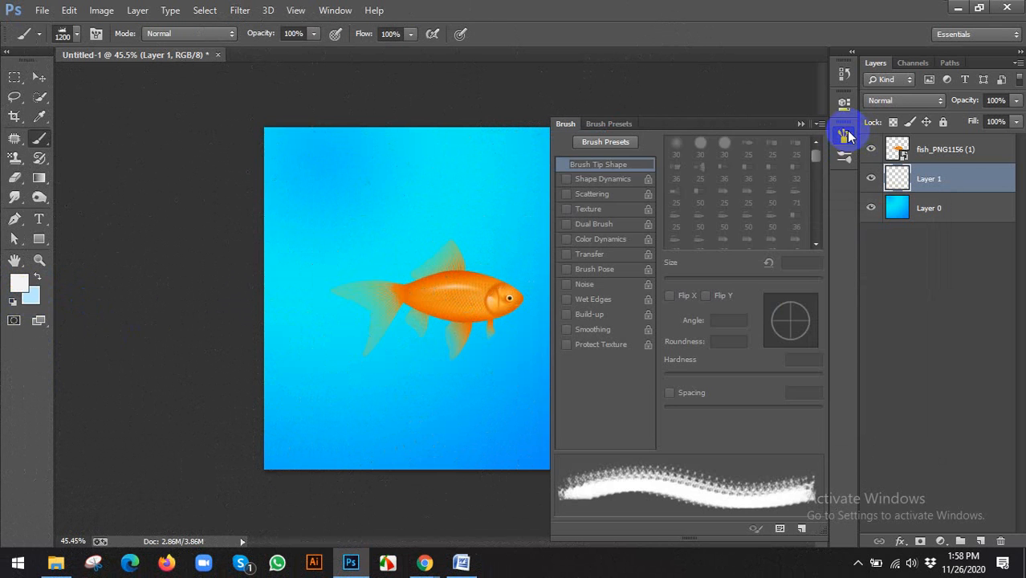
{"action": "left_click", "coordinate": [587, 242]}
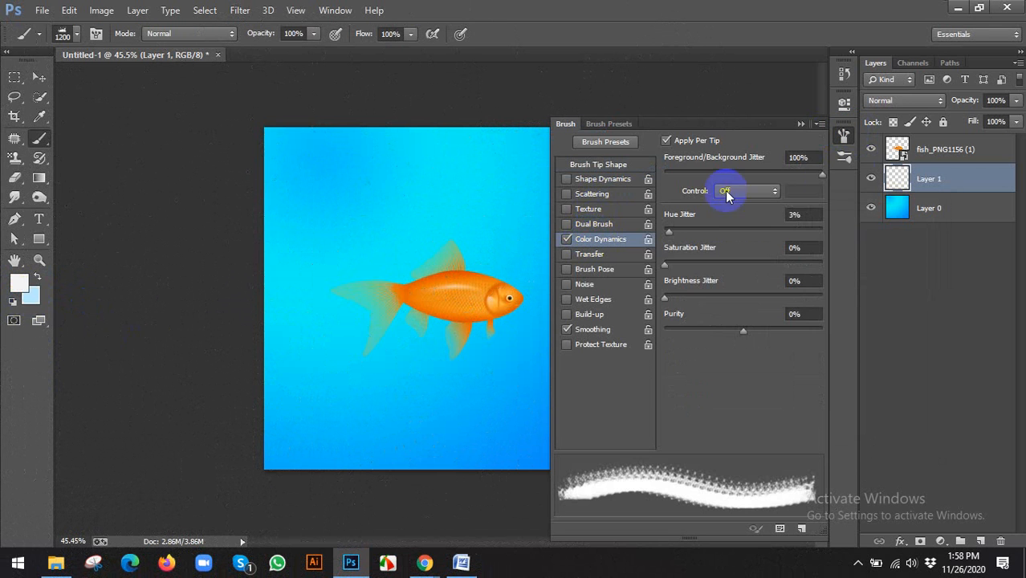
{"action": "left_click", "coordinate": [843, 135]}
Try the 1200 px splash brush once along the canvas's lower edge on Layer 1, and undo it
{"action": "left_click_drag", "start_coordinate": [508, 337], "coordinate": [445, 330]}
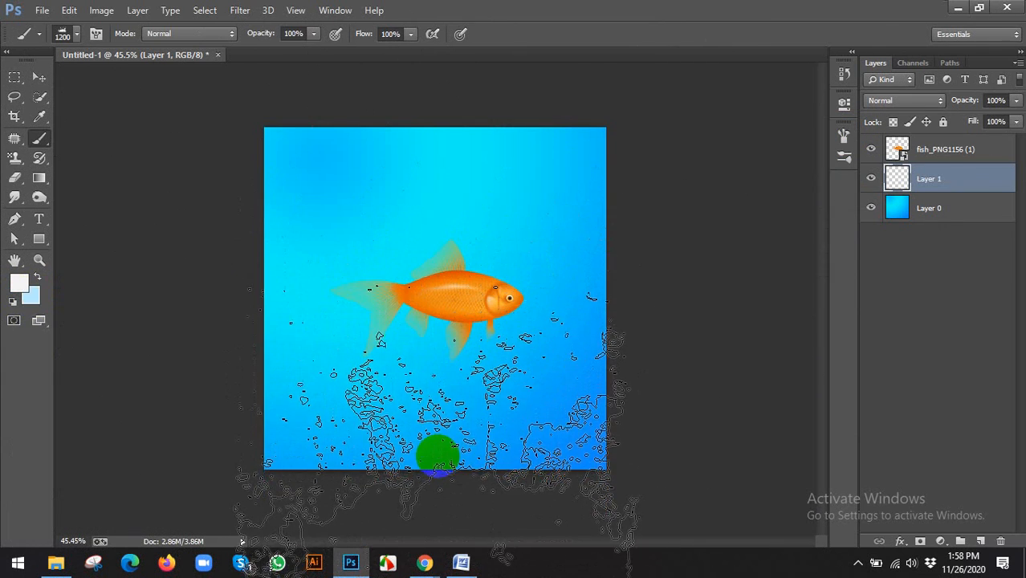
{"action": "left_click", "coordinate": [436, 450]}
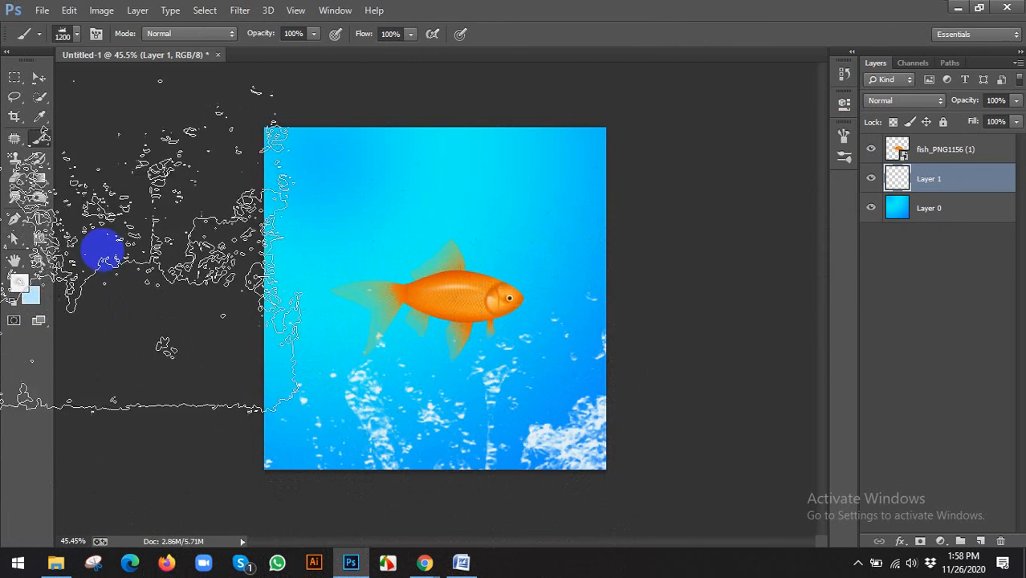
{"action": "key", "text": "ctrl+z"}
Choose the 448 px wave-shaped splash brush as the brush tip
{"action": "scroll", "coordinate": [157, 208], "scroll_direction": "down", "scroll_amount": 1}
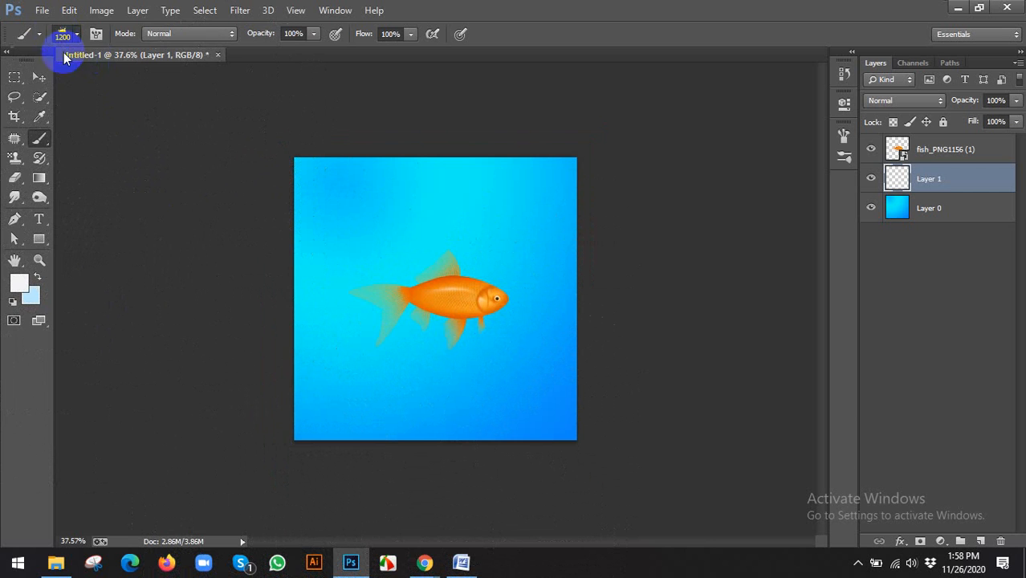
{"action": "left_click", "coordinate": [63, 52]}
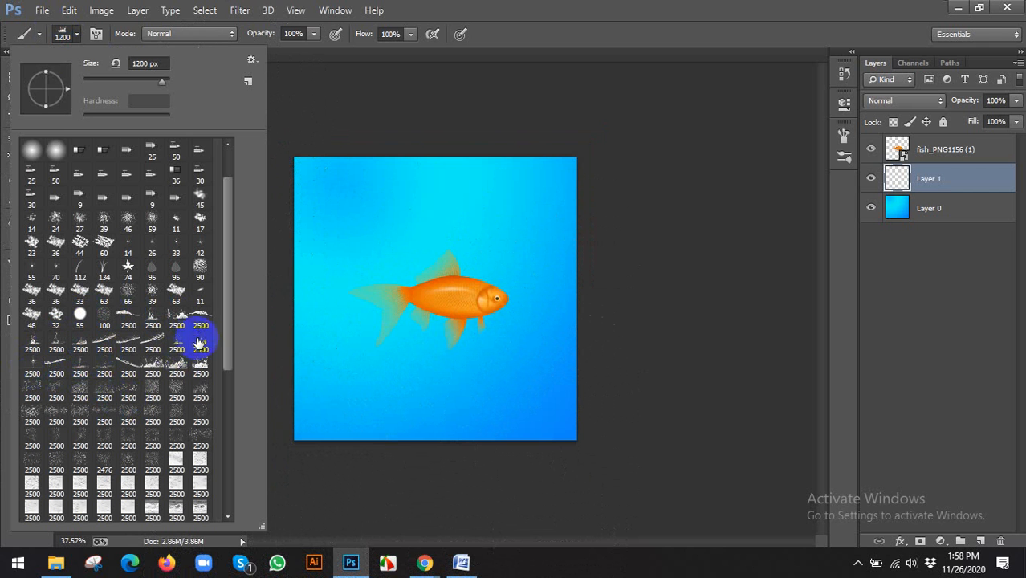
{"action": "scroll", "coordinate": [185, 343], "scroll_direction": "down", "scroll_amount": 1}
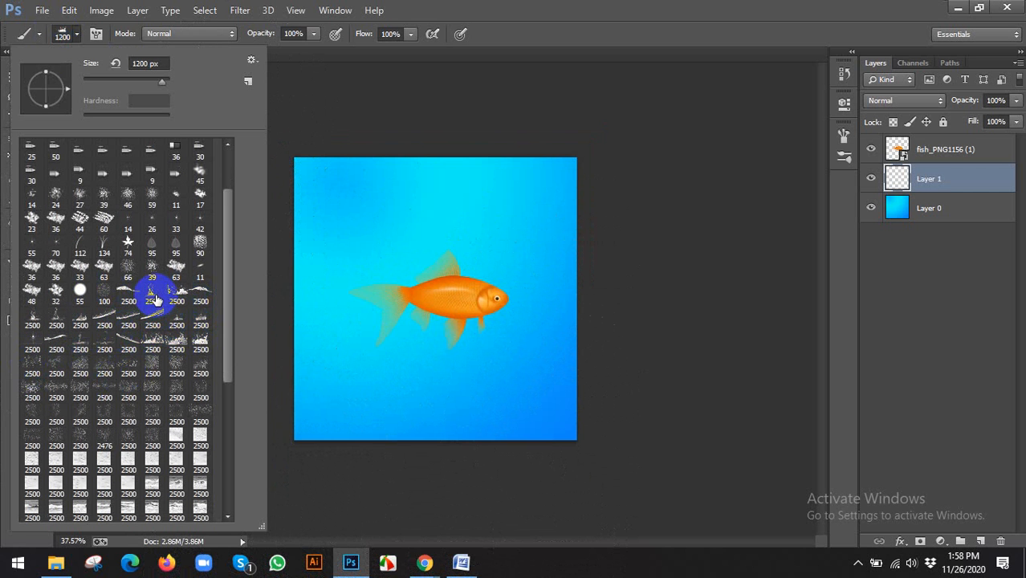
{"action": "scroll", "coordinate": [171, 367], "scroll_direction": "down", "scroll_amount": 4}
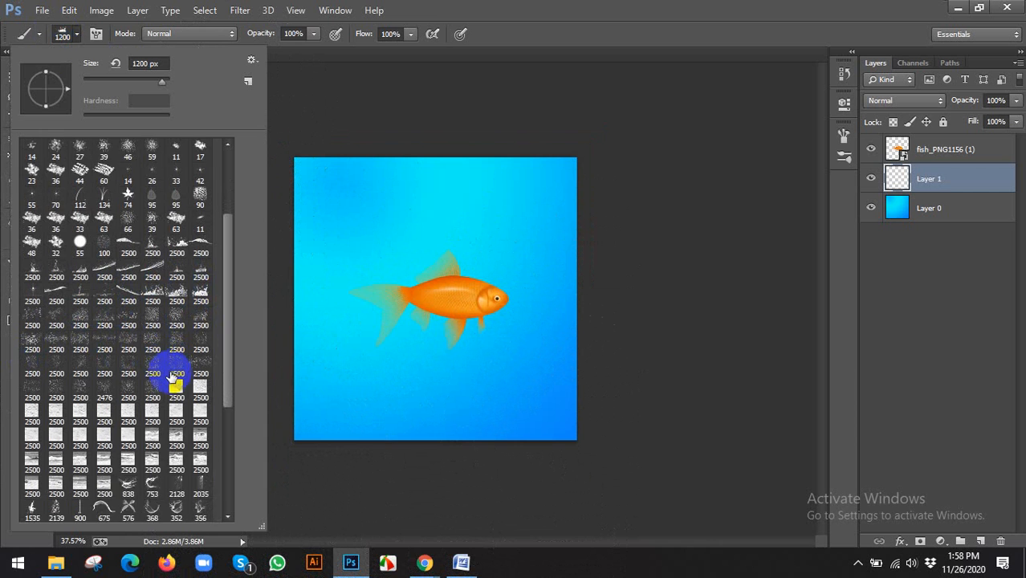
{"action": "scroll", "coordinate": [175, 383], "scroll_direction": "down", "scroll_amount": 2}
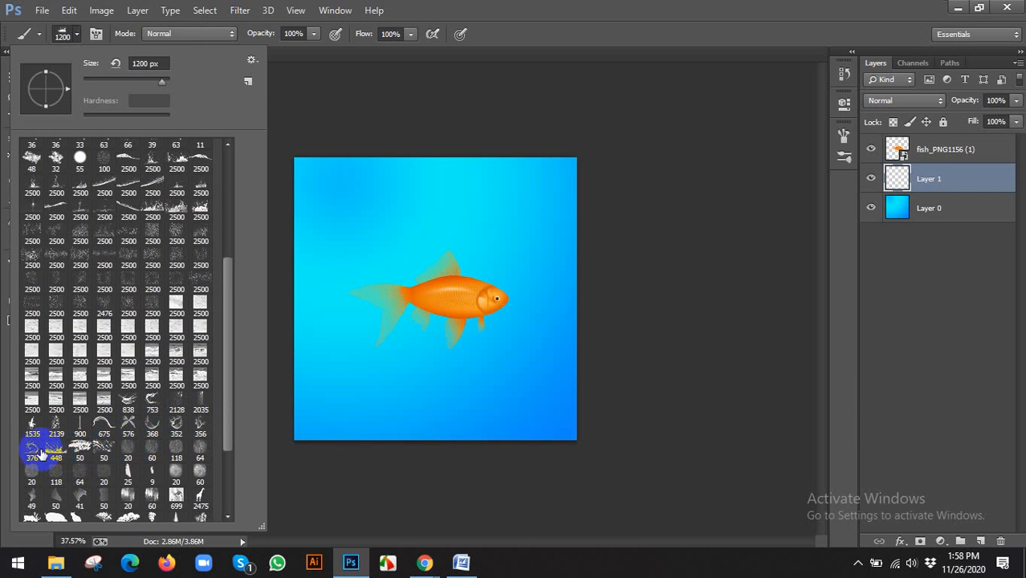
{"action": "left_click", "coordinate": [487, 30]}
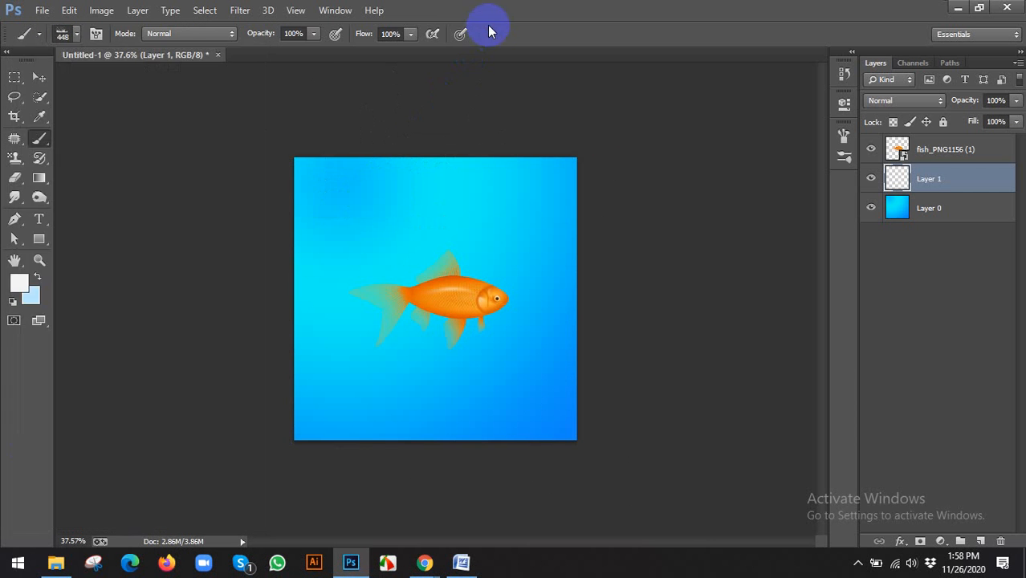
Enlarge the wave splash brush to 1400 px and stamp it once across the lower part of the canvas on Layer 1
{"action": "scroll", "coordinate": [460, 299], "scroll_direction": "down", "scroll_amount": 4}
{"action": "key", "text": "bracketright"}
{"action": "key", "text": "bracketright"}
{"action": "key", "text": "bracketright"}
{"action": "key", "text": "bracketright"}
{"action": "key", "text": "bracketright"}
{"action": "key", "text": "bracketright"}
{"action": "key", "text": "bracketright"}
{"action": "key", "text": "bracketright"}
{"action": "key", "text": "bracketright"}
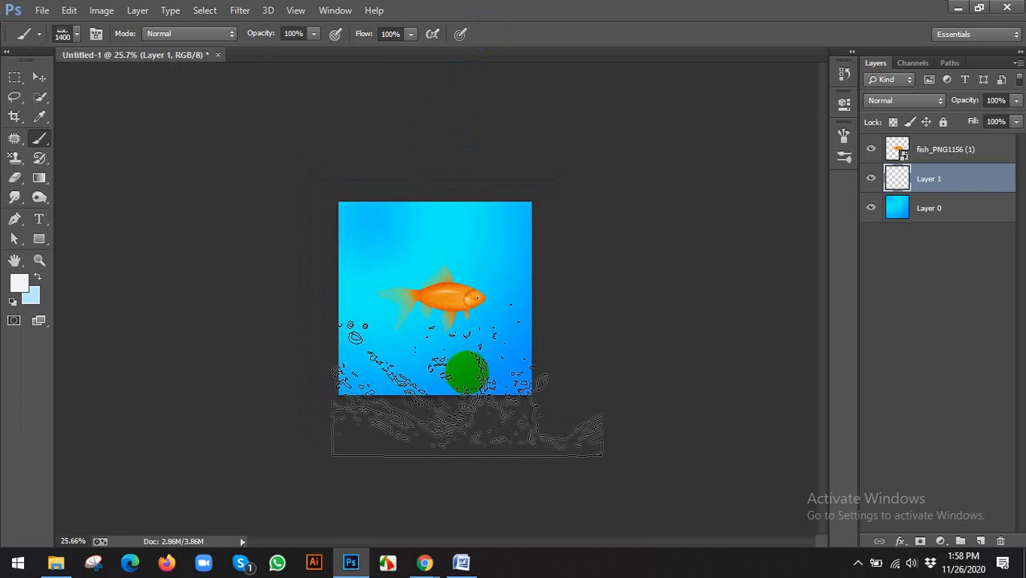
{"action": "key", "text": "bracketright"}
{"action": "left_click", "coordinate": [466, 362]}
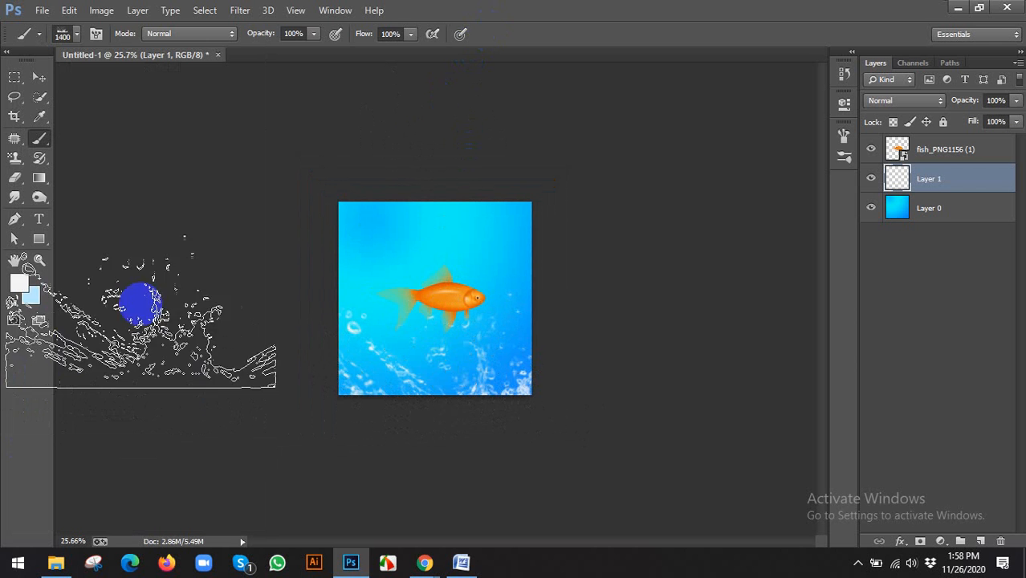
{"action": "scroll", "coordinate": [114, 96], "scroll_direction": "up", "scroll_amount": 5}
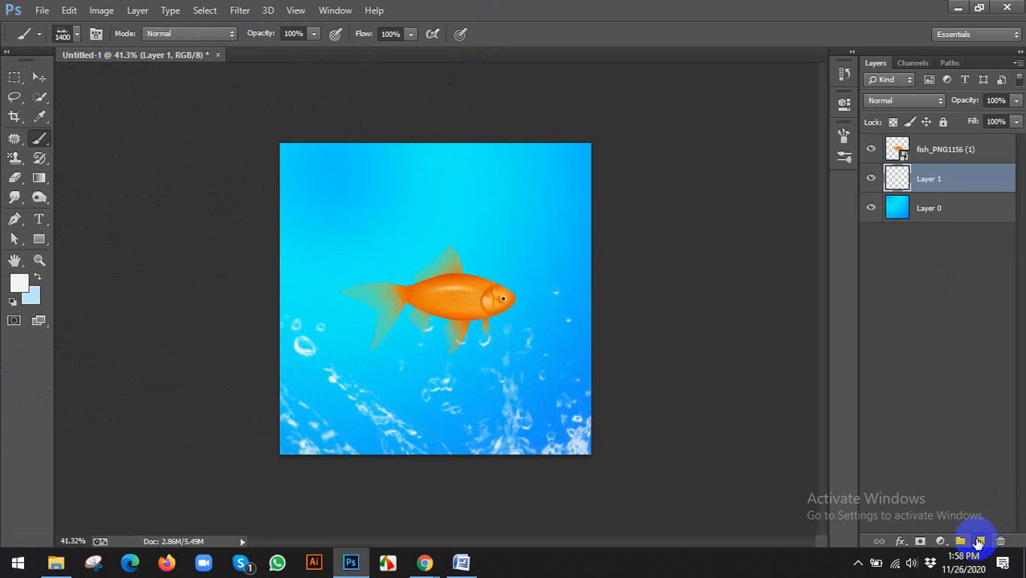
Add a new layer above Layer 1 and stamp the 675 px arched splash brush on it at 1200 px, arching behind the fish
{"action": "left_click", "coordinate": [980, 542]}
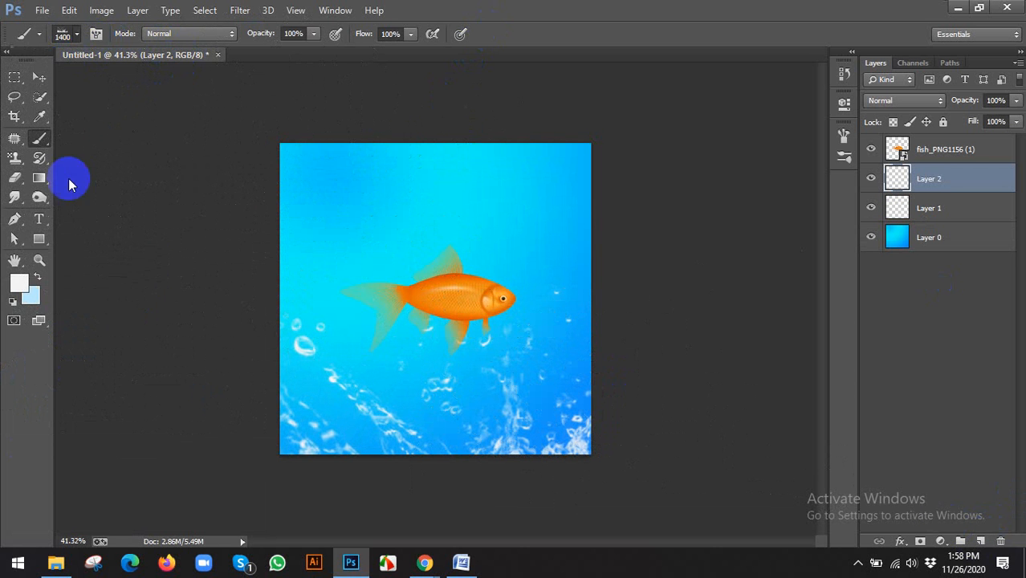
{"action": "right_click", "coordinate": [64, 354]}
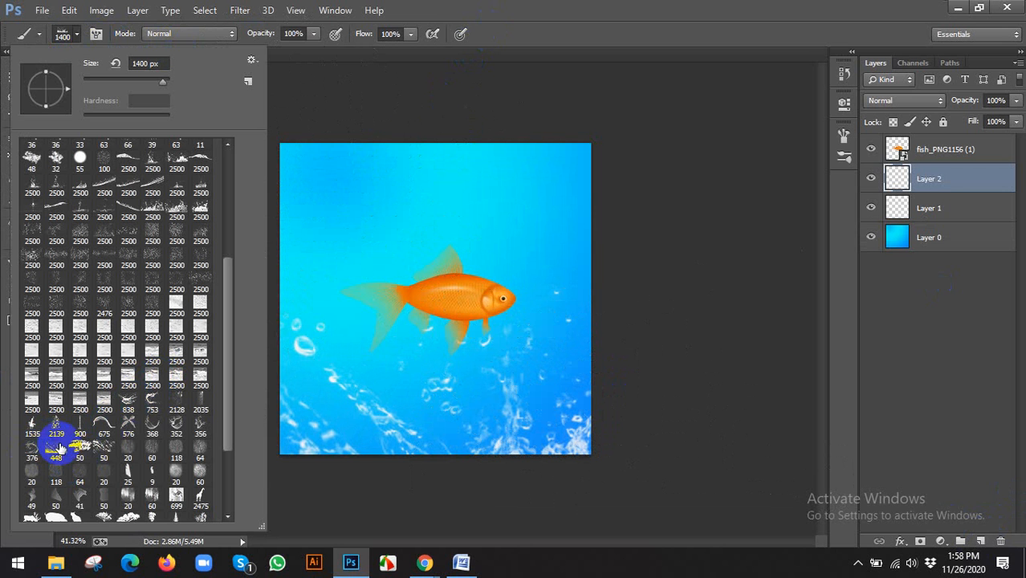
{"action": "left_click", "coordinate": [102, 426]}
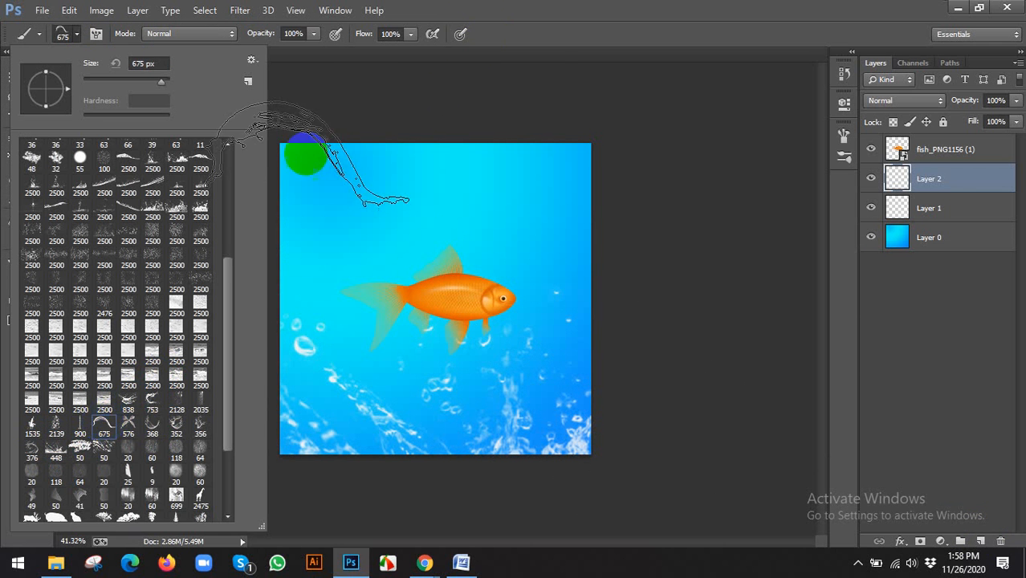
{"action": "left_click", "coordinate": [304, 155]}
{"action": "key", "text": "bracketright"}
{"action": "key", "text": "bracketright"}
{"action": "key", "text": "bracketright"}
{"action": "key", "text": "bracketright"}
{"action": "key", "text": "bracketright"}
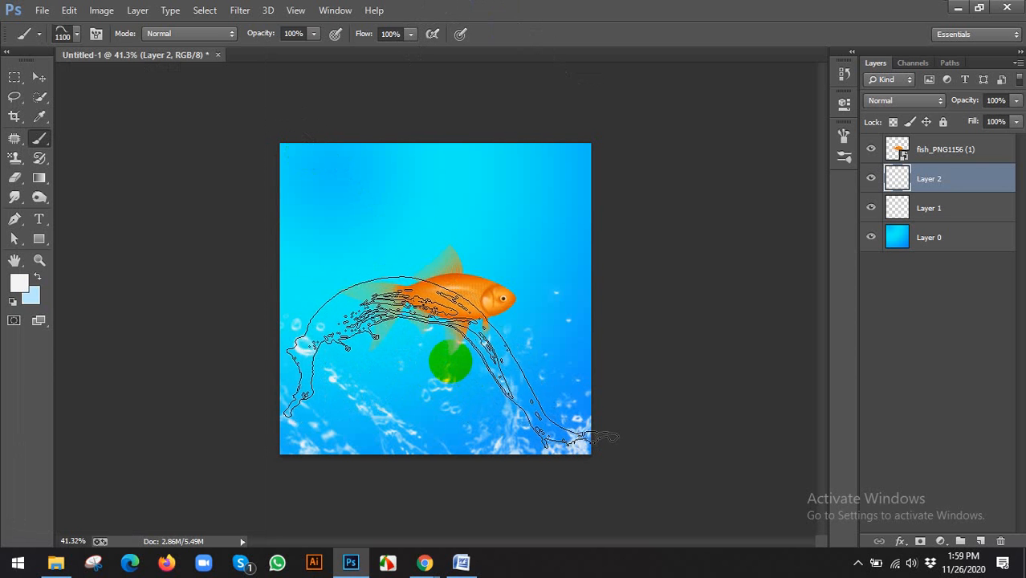
{"action": "key", "text": "bracketright"}
{"action": "left_click", "coordinate": [456, 357]}
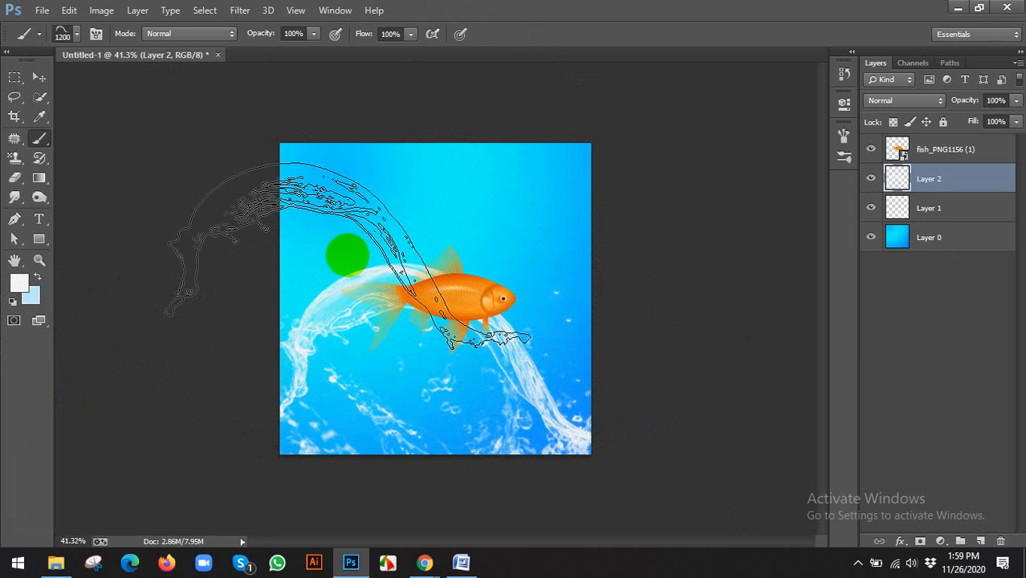
Duplicate the arched splash layer and flip the copy horizontally
{"action": "key", "text": "v"}
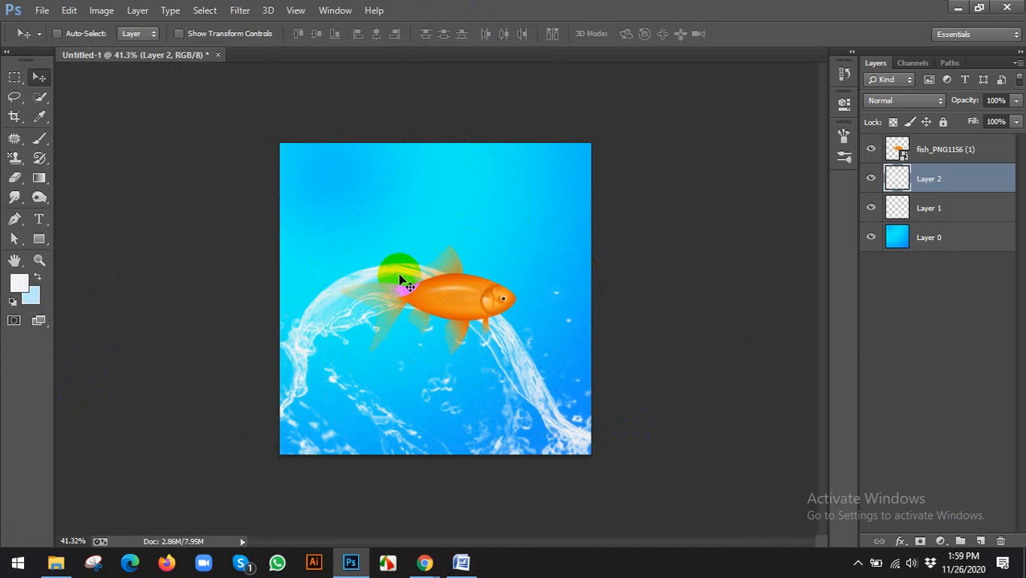
{"action": "key", "text": "ctrl+j"}
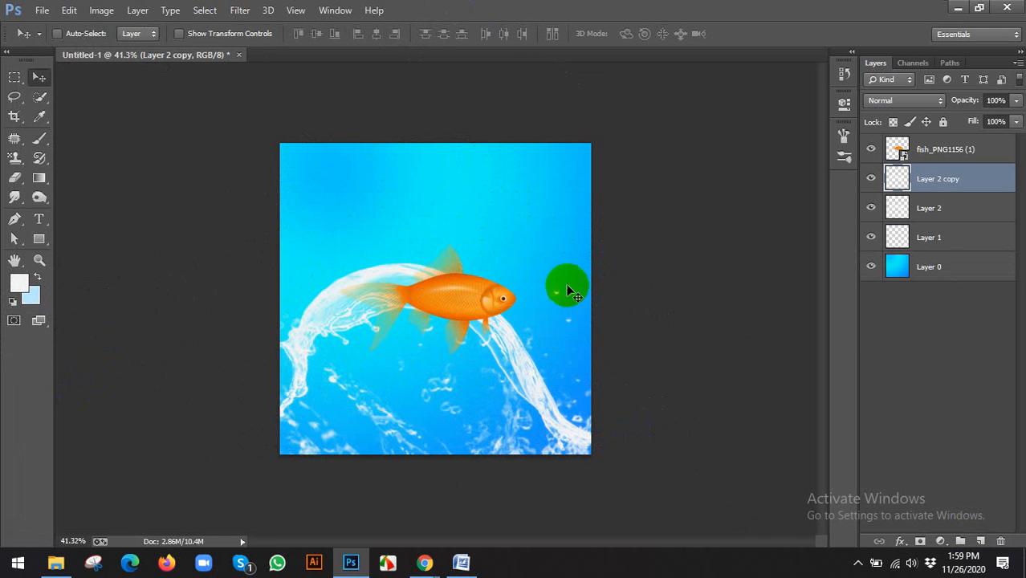
{"action": "key", "text": "ctrl+t"}
{"action": "right_click", "coordinate": [469, 296]}
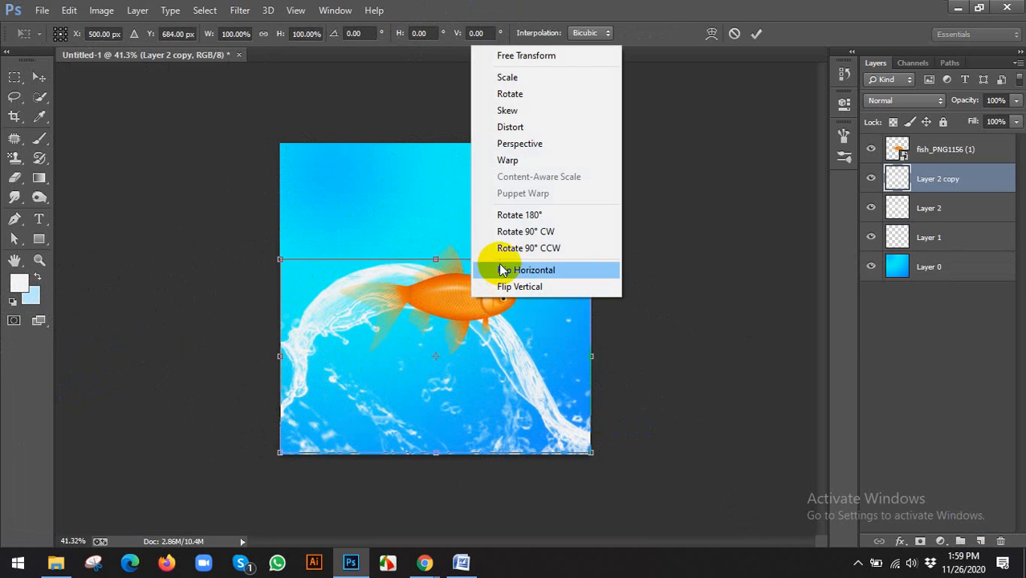
{"action": "left_click", "coordinate": [503, 270]}
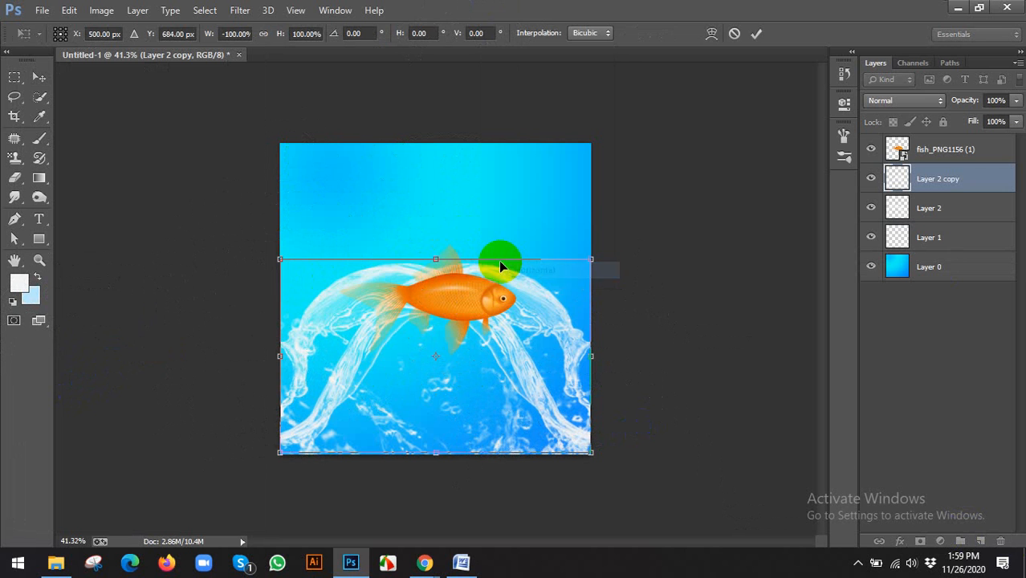
{"action": "left_click", "coordinate": [757, 34]}
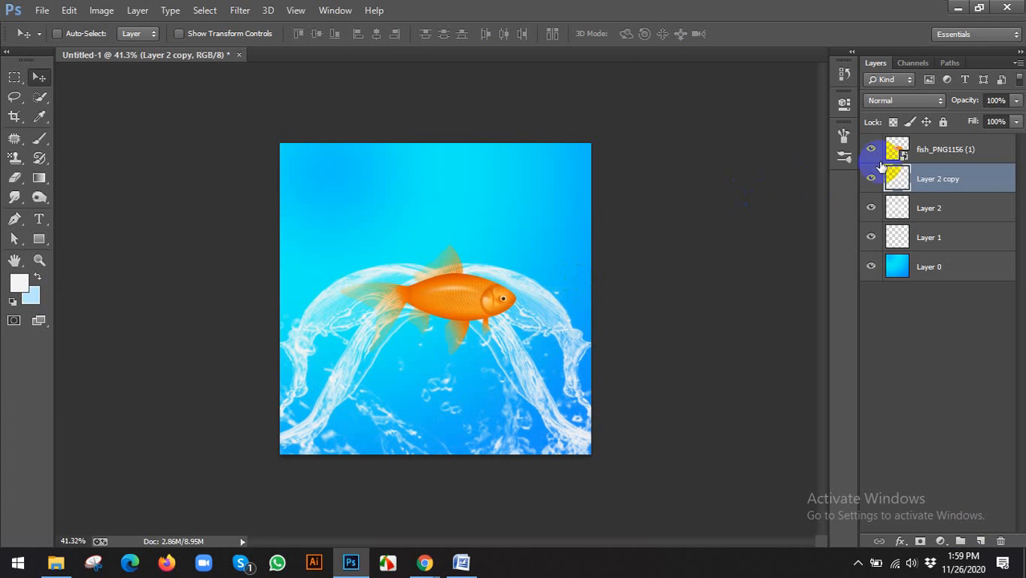
Compare blend modes such as Linear Burn, Hard Light and Subtract on the flipped splash copy, and set it to Soft Light
{"action": "left_click", "coordinate": [901, 100]}
{"action": "left_click", "coordinate": [892, 161]}
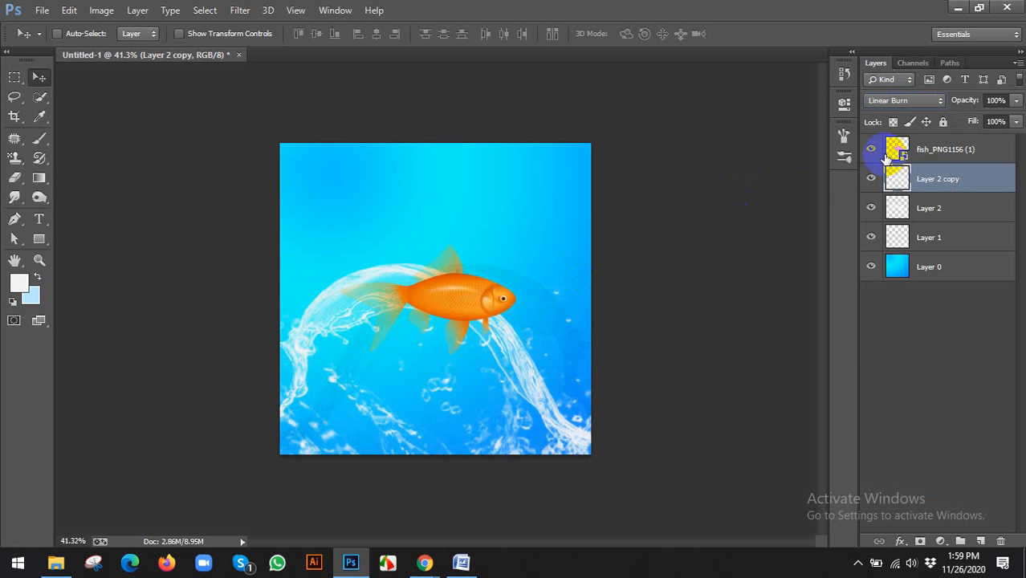
{"action": "key", "text": "Down"}
{"action": "key", "text": "Down"}
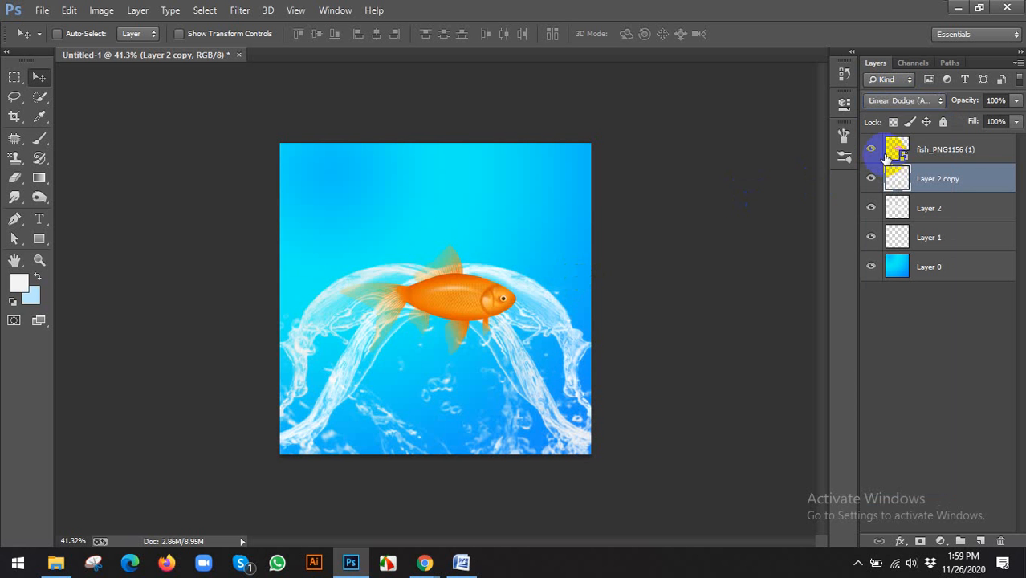
{"action": "key", "text": "Down"}
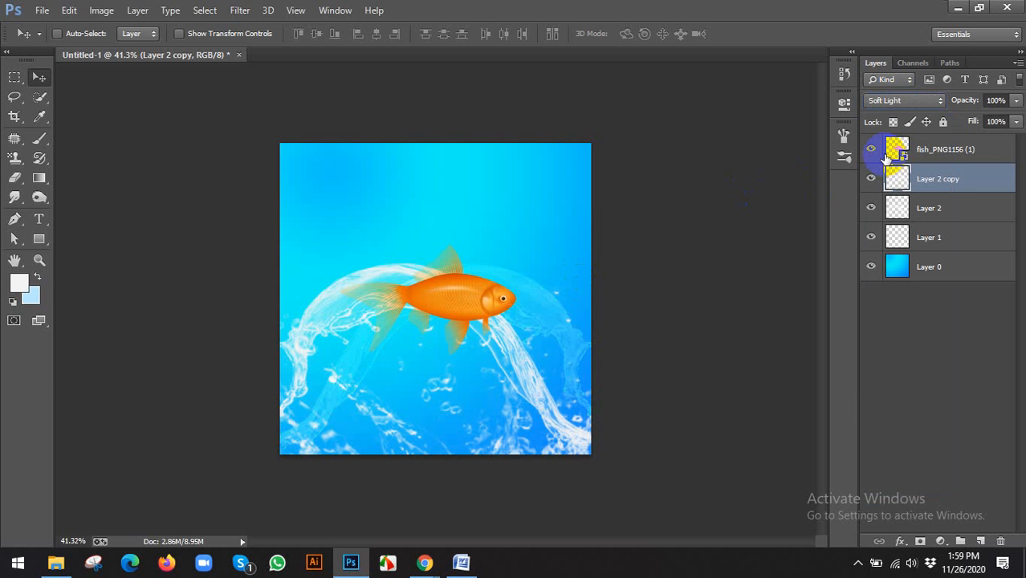
{"action": "key", "text": "Down"}
{"action": "key", "text": "Down"}
{"action": "key", "text": "Down"}
{"action": "key", "text": "Down"}
{"action": "key", "text": "Down"}
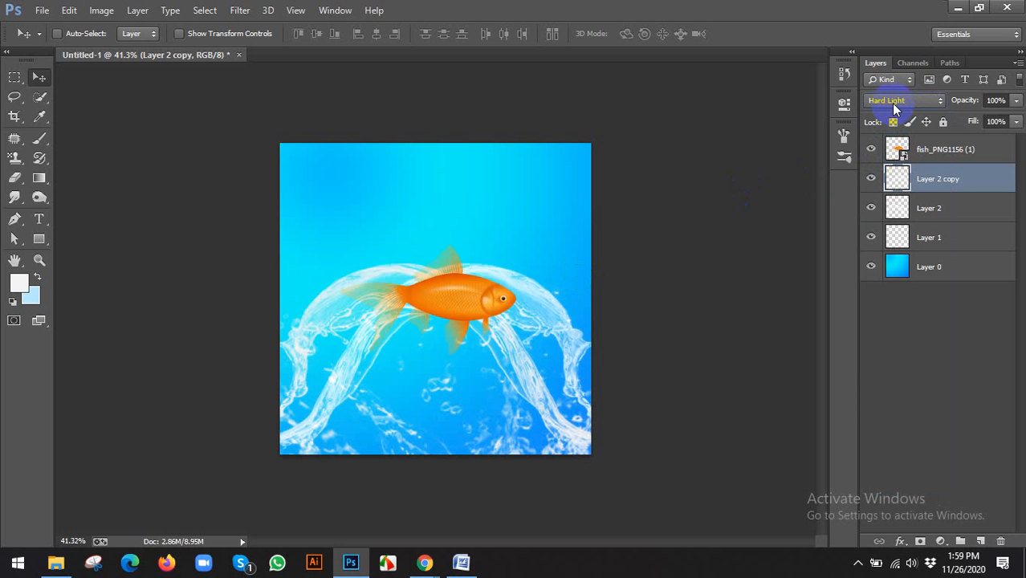
{"action": "key", "text": "Down"}
{"action": "key", "text": "Down"}
{"action": "key", "text": "Down"}
{"action": "key", "text": "Down"}
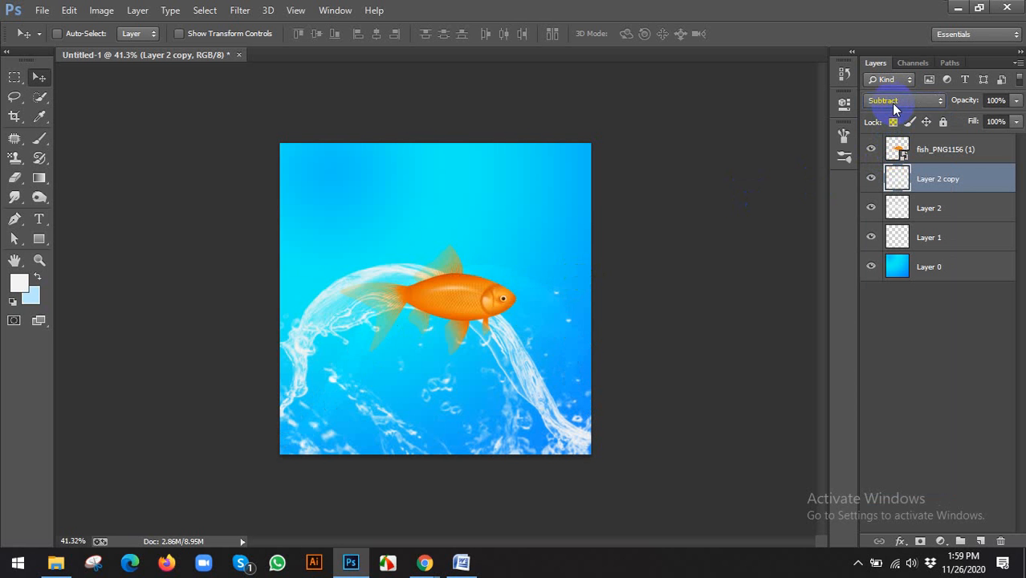
{"action": "key", "text": "Down"}
{"action": "key", "text": "Down"}
{"action": "key", "text": "Down"}
{"action": "left_click", "coordinate": [894, 104]}
{"action": "left_click", "coordinate": [897, 310]}
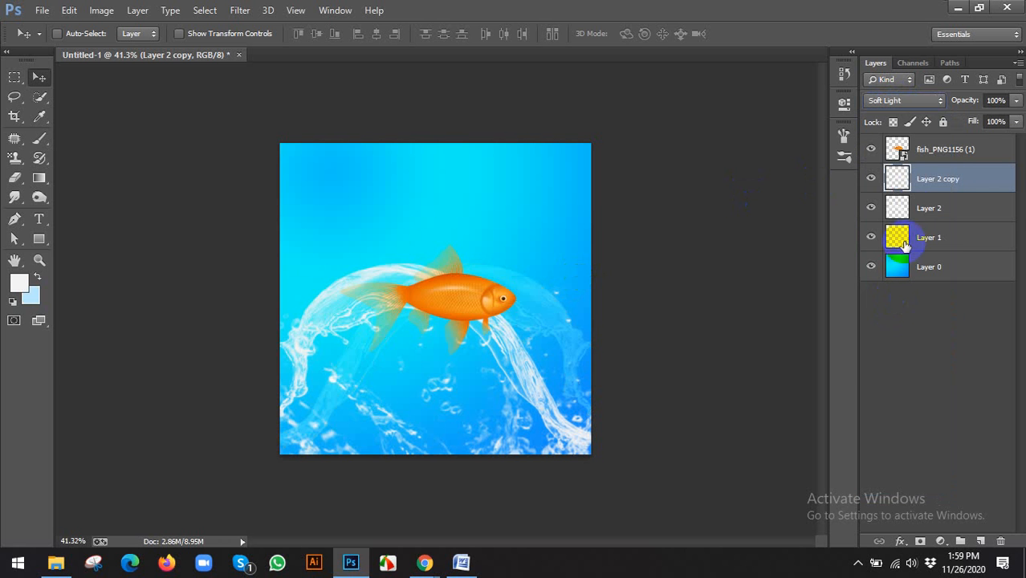
Compare blend modes such as Color Burn, Color Dodge, Overlay, Vivid Light, Hard Mix and Subtract on the arched splash in Layer 2
{"action": "left_click", "coordinate": [927, 210]}
{"action": "left_click", "coordinate": [904, 102]}
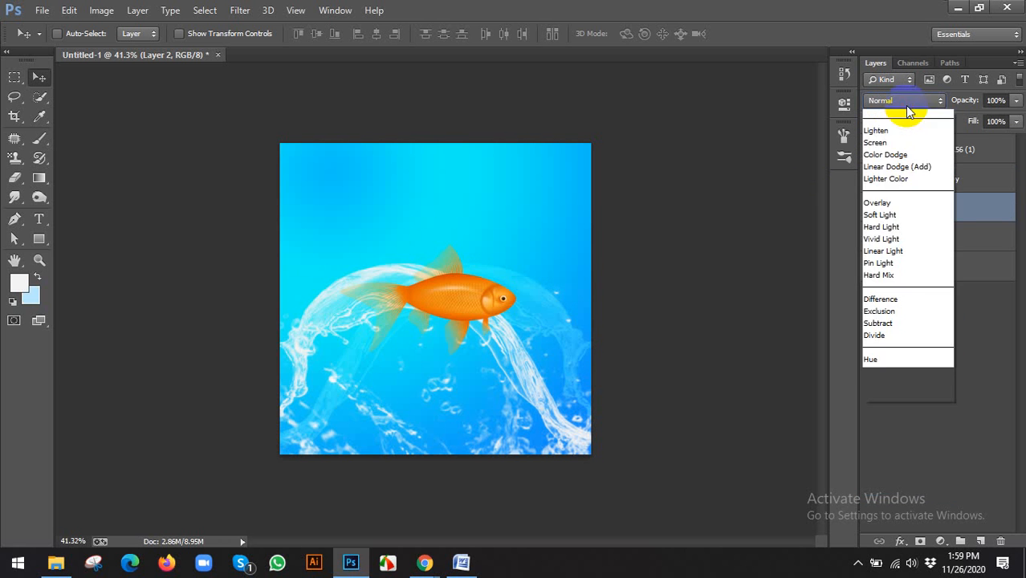
{"action": "left_click", "coordinate": [907, 158]}
{"action": "key", "text": "Down"}
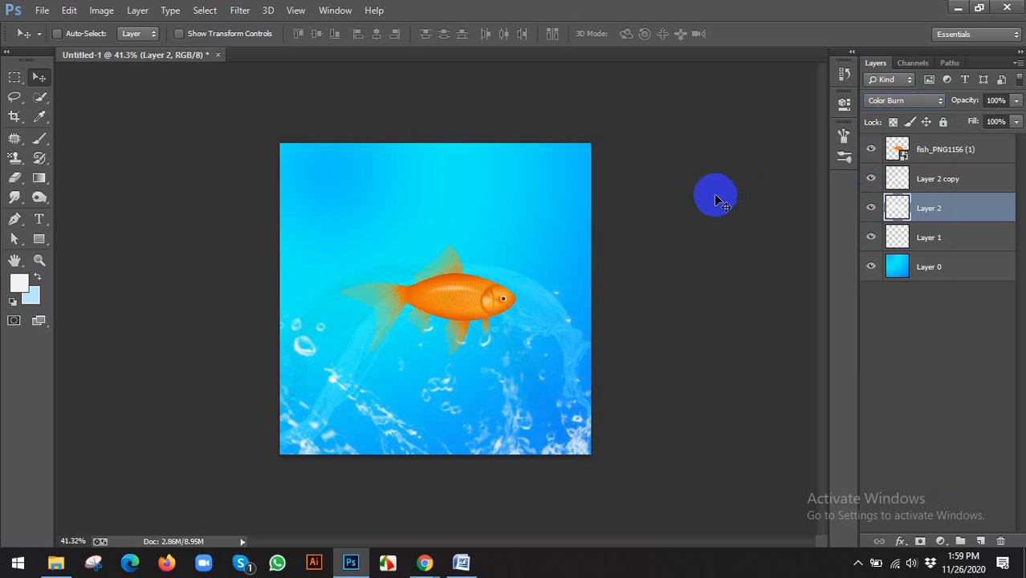
{"action": "key", "text": "Down"}
{"action": "key", "text": "Down"}
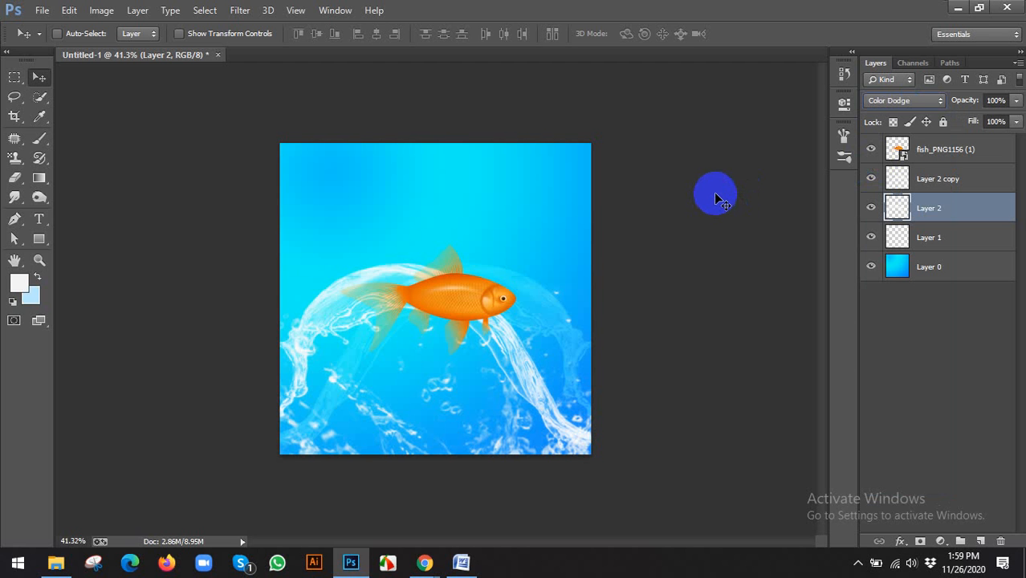
{"action": "key", "text": "Down"}
{"action": "key", "text": "Down"}
{"action": "key", "text": "Down"}
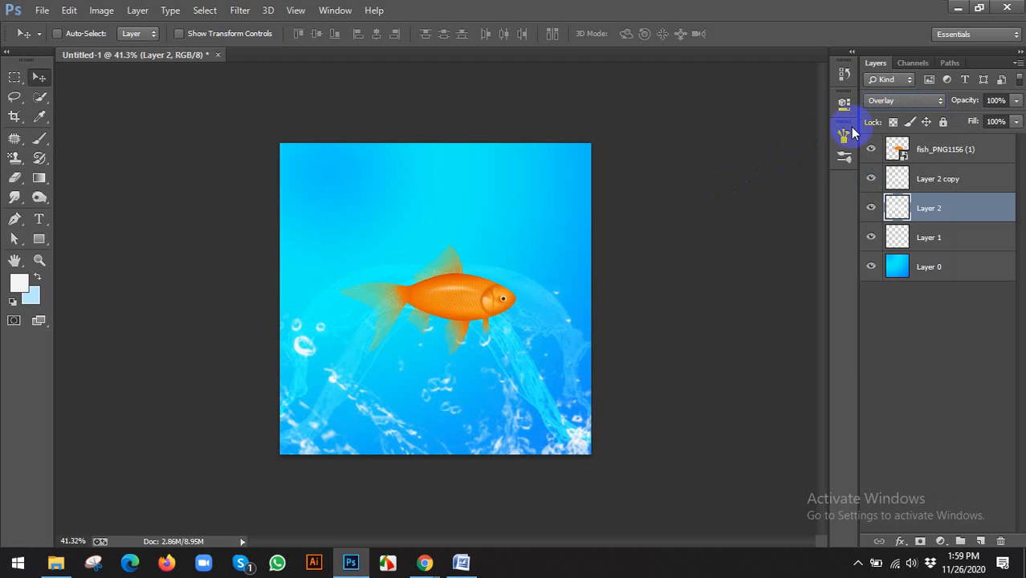
{"action": "key", "text": "Down"}
{"action": "key", "text": "Down"}
{"action": "key", "text": "Down"}
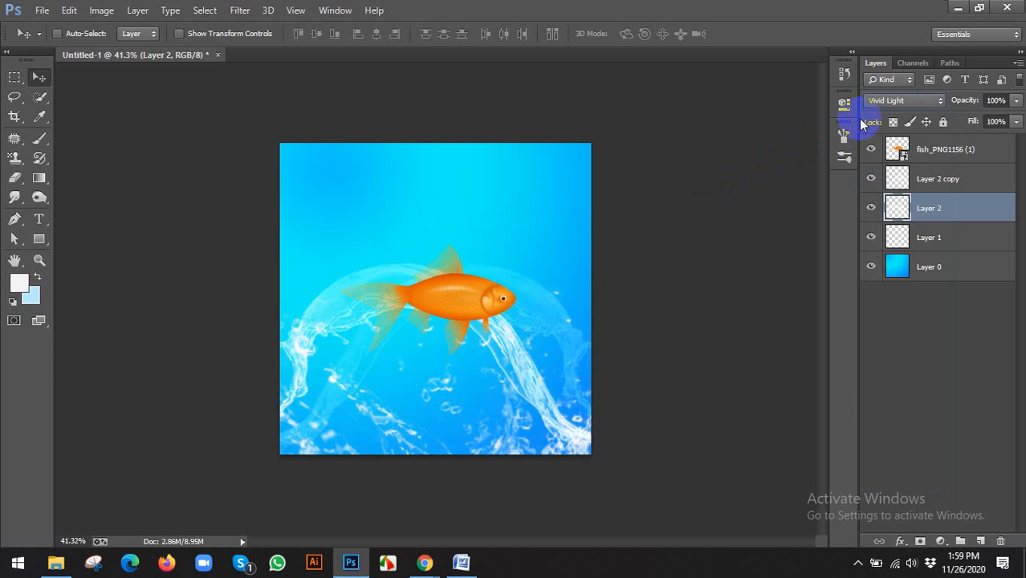
{"action": "key", "text": "Down"}
{"action": "key", "text": "Down"}
{"action": "key", "text": "Down"}
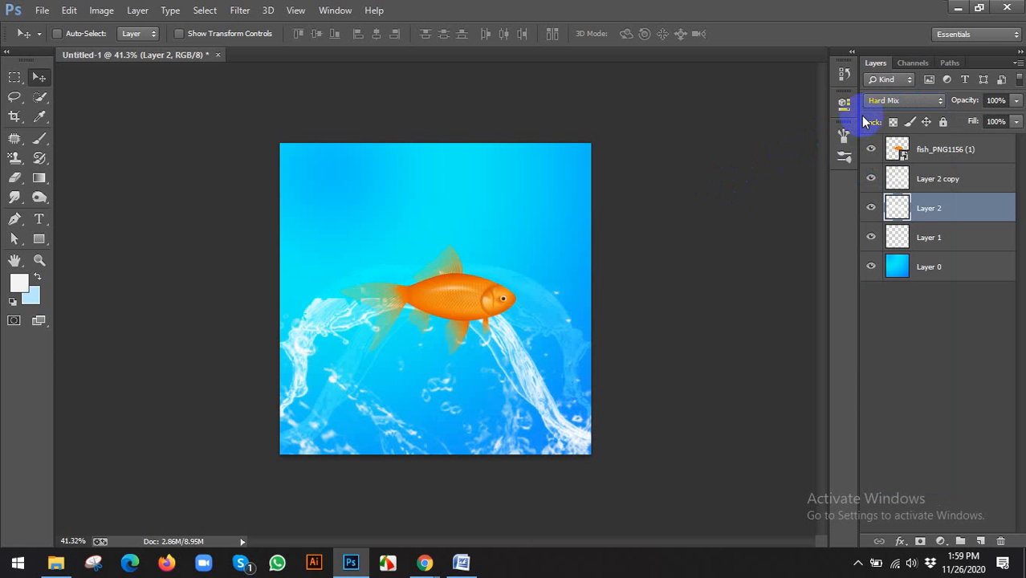
{"action": "key", "text": "Down"}
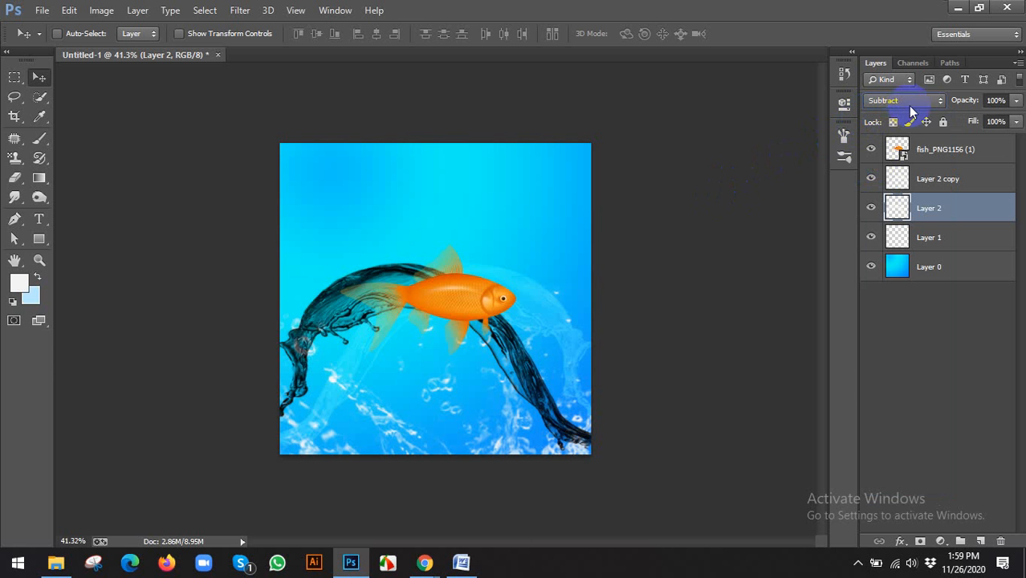
Set the blend mode of Layer 2, the original arched splash, to Soft Light
{"action": "left_click", "coordinate": [907, 102]}
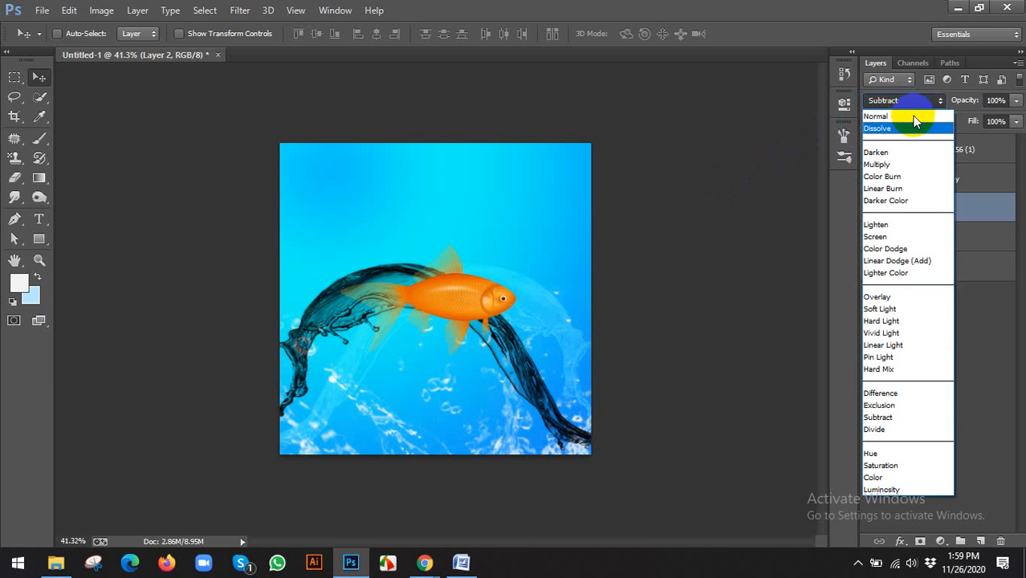
{"action": "left_click", "coordinate": [880, 308]}
{"action": "scroll", "coordinate": [492, 247], "scroll_direction": "down", "scroll_amount": 2}
{"action": "scroll", "coordinate": [529, 245], "scroll_direction": "up", "scroll_amount": 3}
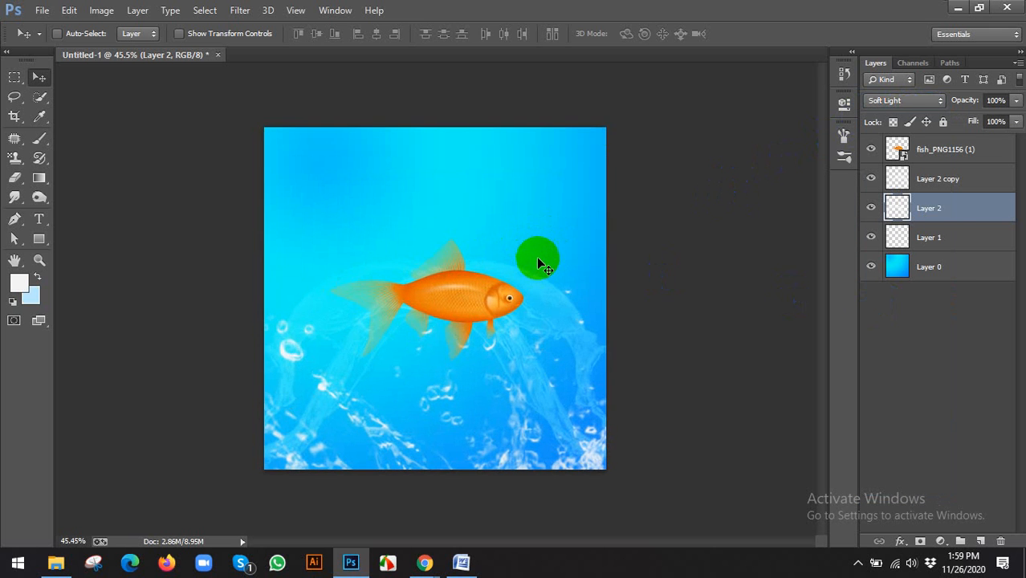
{"action": "scroll", "coordinate": [538, 258], "scroll_direction": "down", "scroll_amount": 2}
{"action": "scroll", "coordinate": [549, 327], "scroll_direction": "up", "scroll_amount": 2}
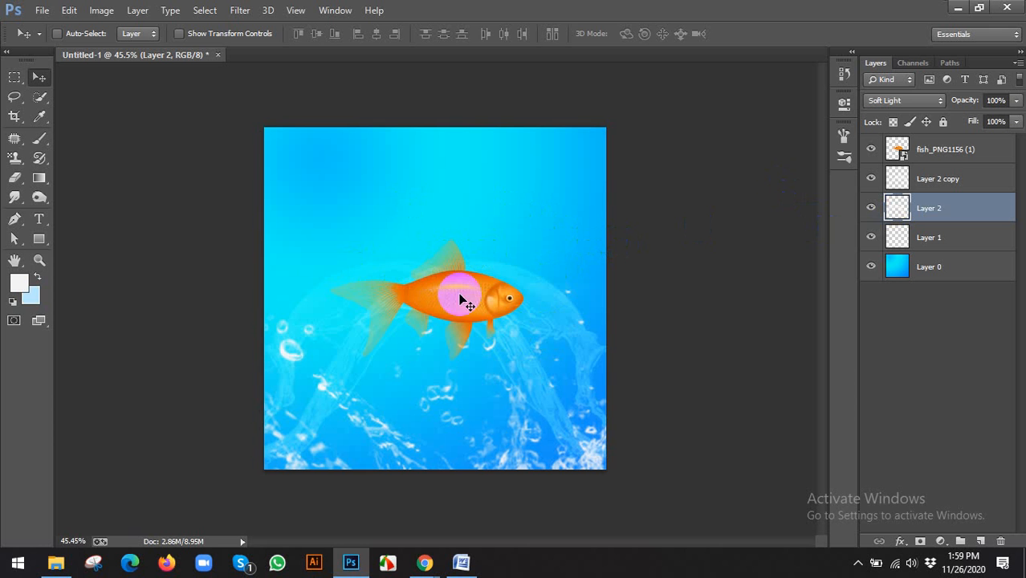
Move the goldfish layer slightly up and to the left over the splash arches
{"action": "scroll", "coordinate": [437, 295], "scroll_direction": "up", "scroll_amount": 2}
{"action": "left_click", "coordinate": [887, 152]}
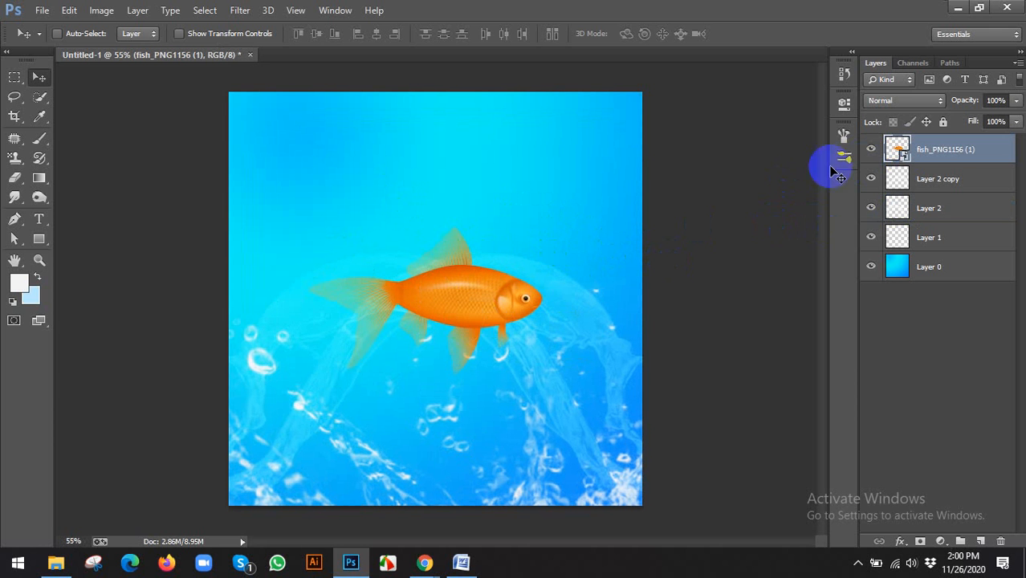
{"action": "left_click_drag", "start_coordinate": [464, 308], "coordinate": [448, 297]}
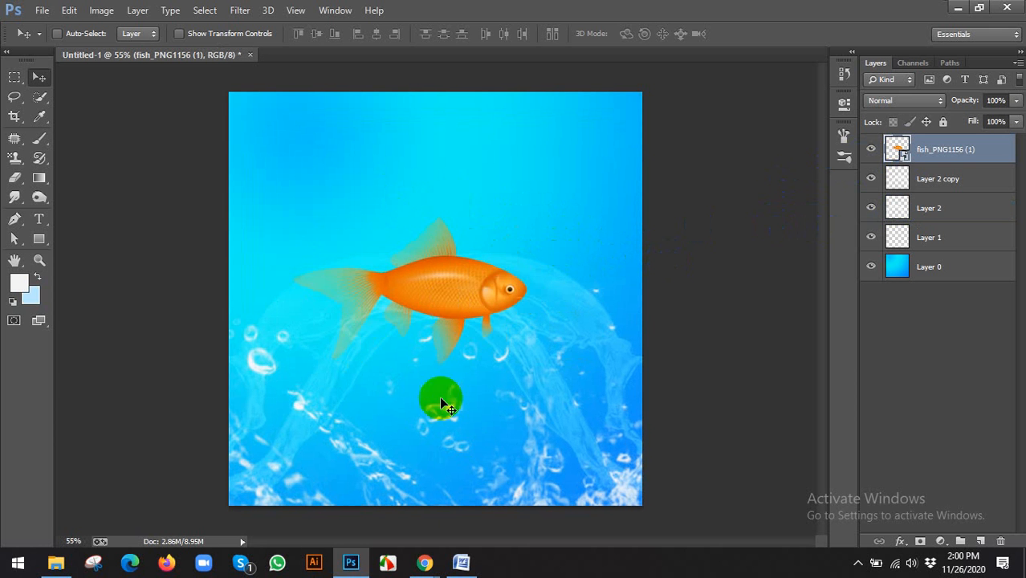
Switch to Chrome and examine the milk splash ads image results and related images for splash composition ideas
{"action": "mouse_move", "coordinate": [419, 553]}
{"action": "left_click", "coordinate": [366, 486]}
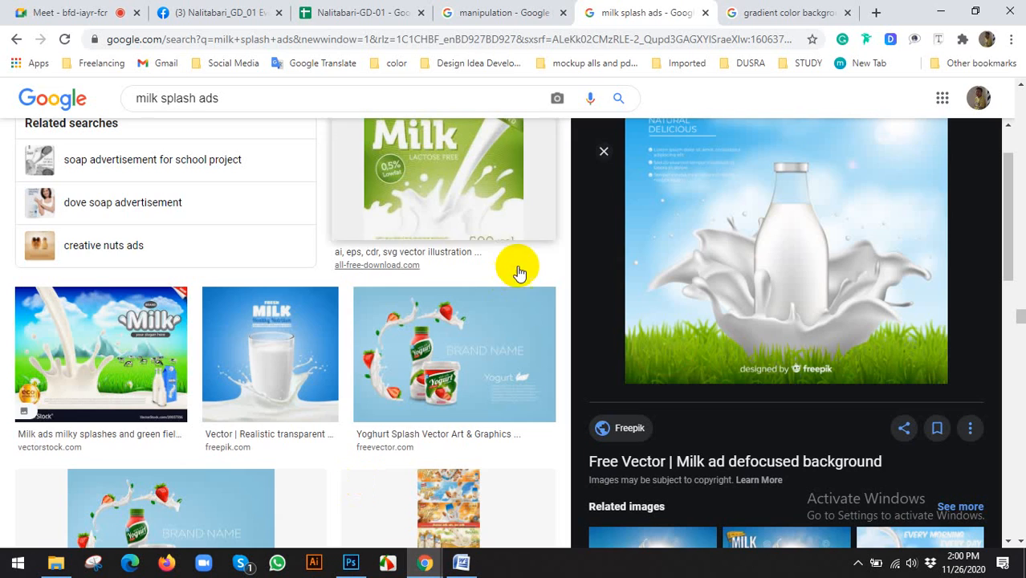
{"action": "scroll", "coordinate": [788, 278], "scroll_direction": "down", "scroll_amount": 2}
{"action": "scroll", "coordinate": [434, 282], "scroll_direction": "down", "scroll_amount": 3}
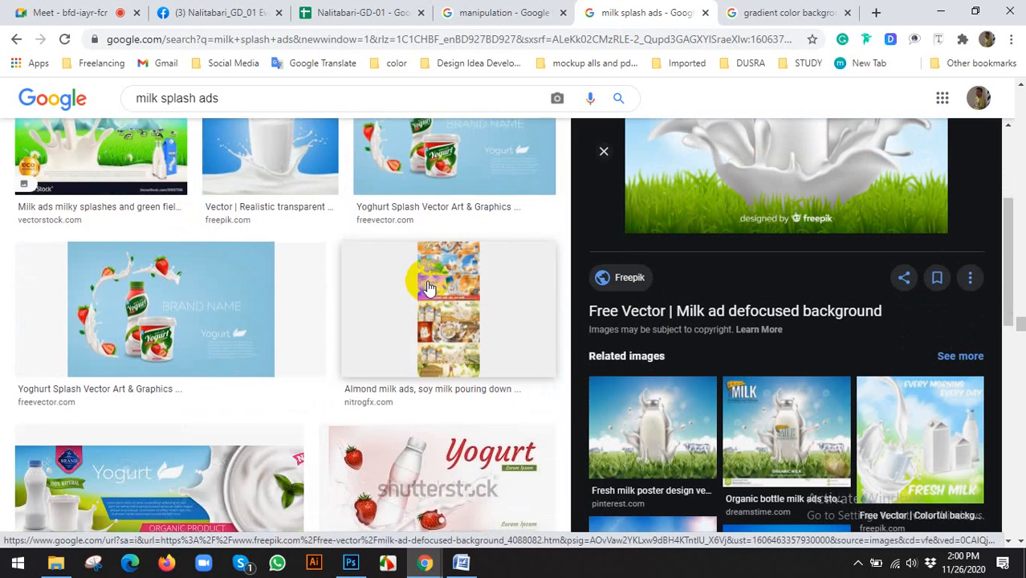
{"action": "scroll", "coordinate": [427, 289], "scroll_direction": "down", "scroll_amount": 3}
{"action": "scroll", "coordinate": [830, 396], "scroll_direction": "down", "scroll_amount": 1}
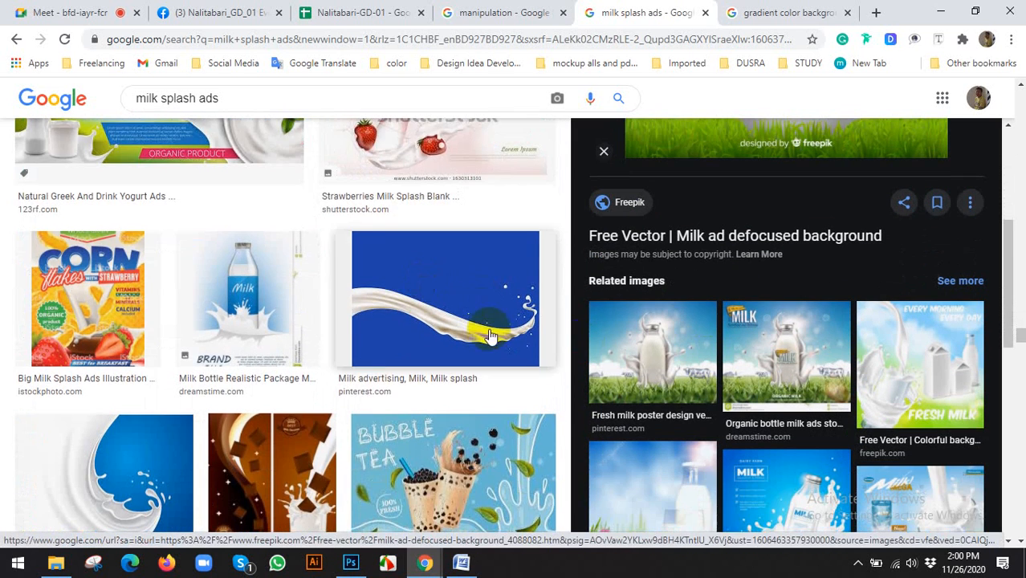
{"action": "scroll", "coordinate": [318, 306], "scroll_direction": "down", "scroll_amount": 1}
{"action": "scroll", "coordinate": [313, 305], "scroll_direction": "down", "scroll_amount": 10}
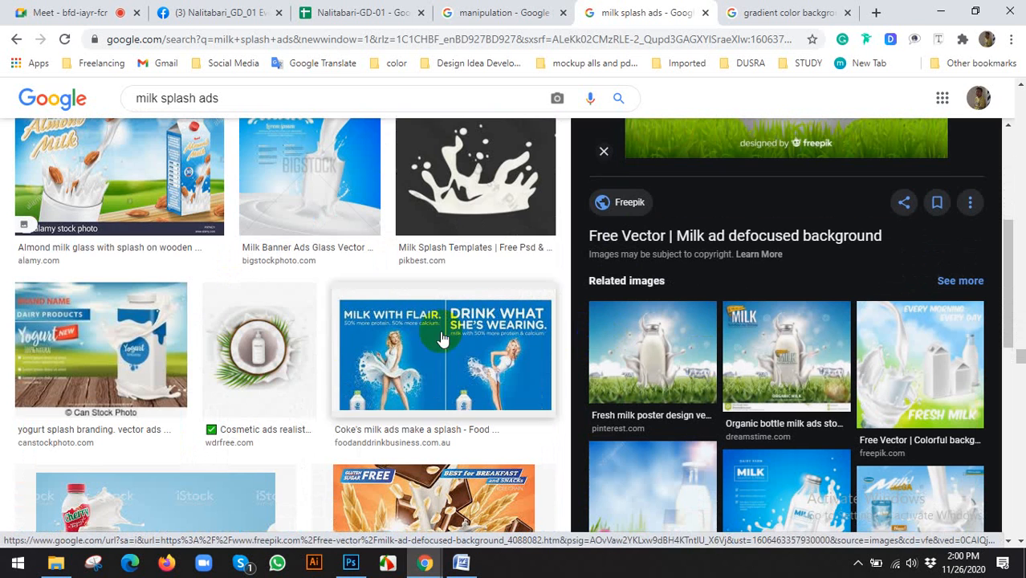
{"action": "scroll", "coordinate": [268, 336], "scroll_direction": "down", "scroll_amount": 4}
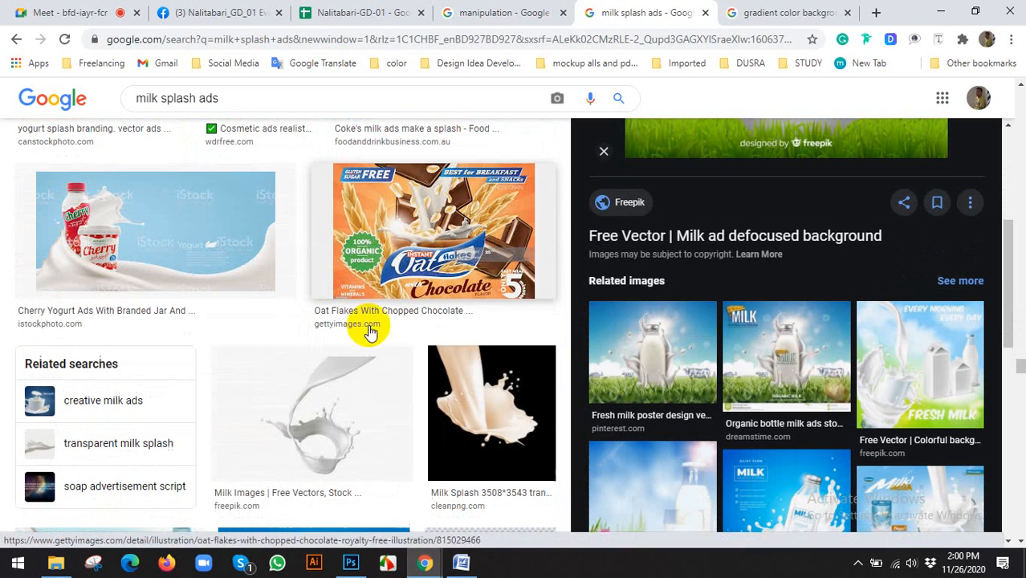
{"action": "scroll", "coordinate": [858, 409], "scroll_direction": "down", "scroll_amount": 3}
{"action": "scroll", "coordinate": [782, 305], "scroll_direction": "down", "scroll_amount": 2}
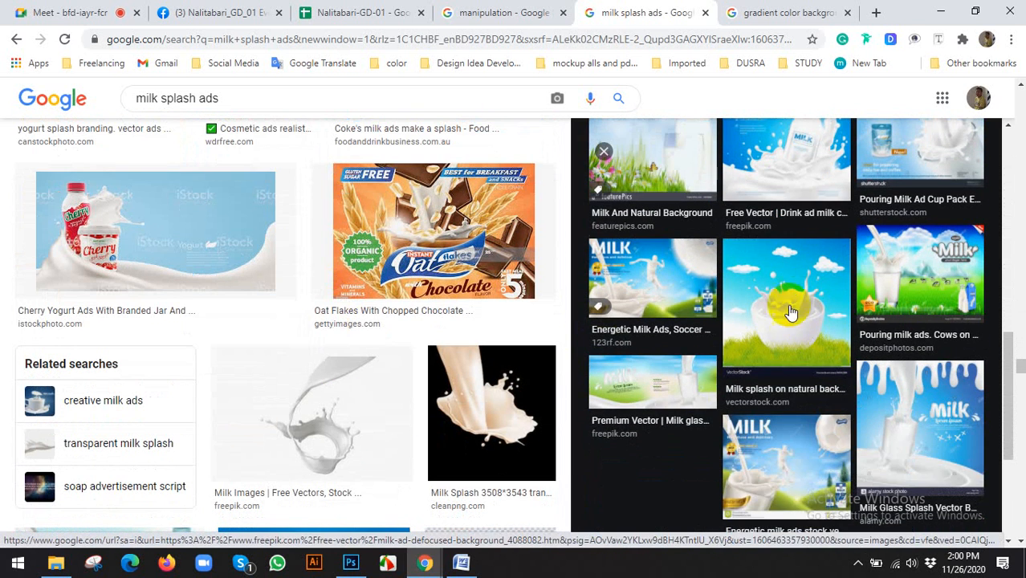
Look through the milk splash ads image results for design references
{"action": "scroll", "coordinate": [355, 408], "scroll_direction": "down", "scroll_amount": 2}
{"action": "scroll", "coordinate": [779, 457], "scroll_direction": "down", "scroll_amount": 1}
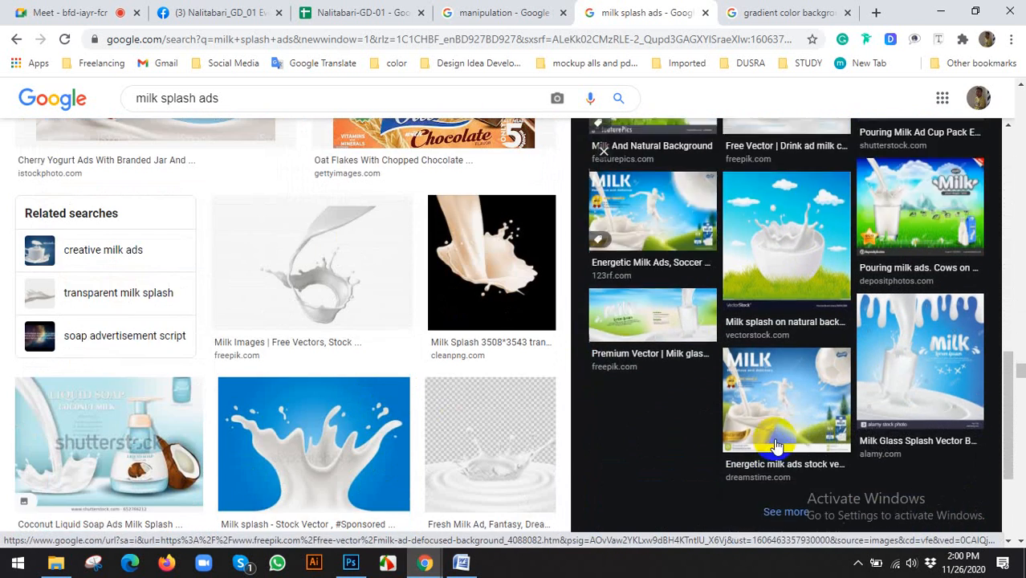
{"action": "scroll", "coordinate": [542, 390], "scroll_direction": "down", "scroll_amount": 3}
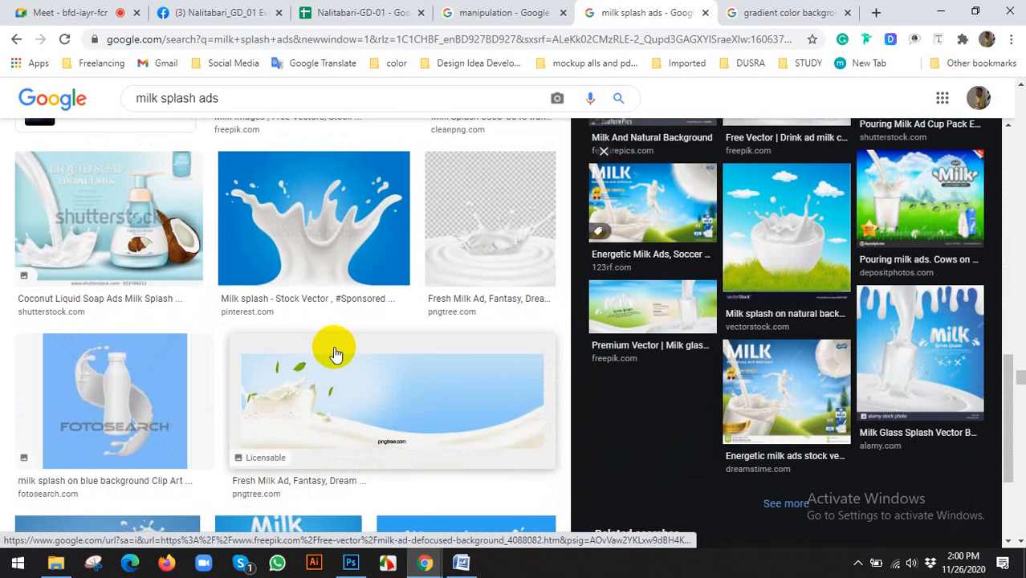
Switch to Photoshop and redraw the cyan-to-blue background on Layer 0 as a linear gradient running diagonally from upper right to lower left
{"action": "left_click", "coordinate": [350, 562]}
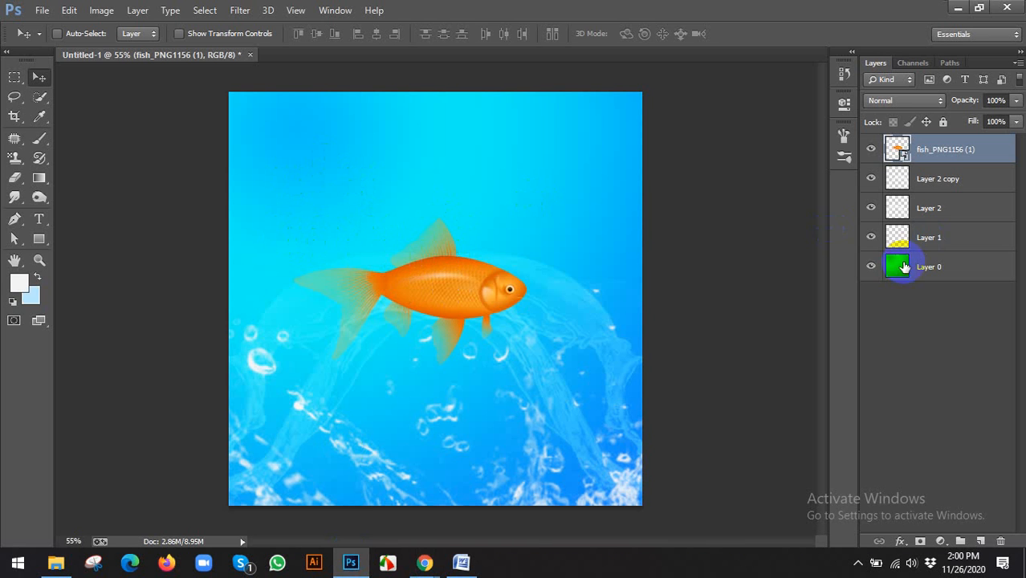
{"action": "left_click", "coordinate": [871, 272]}
{"action": "left_click", "coordinate": [871, 272]}
{"action": "left_click", "coordinate": [923, 267]}
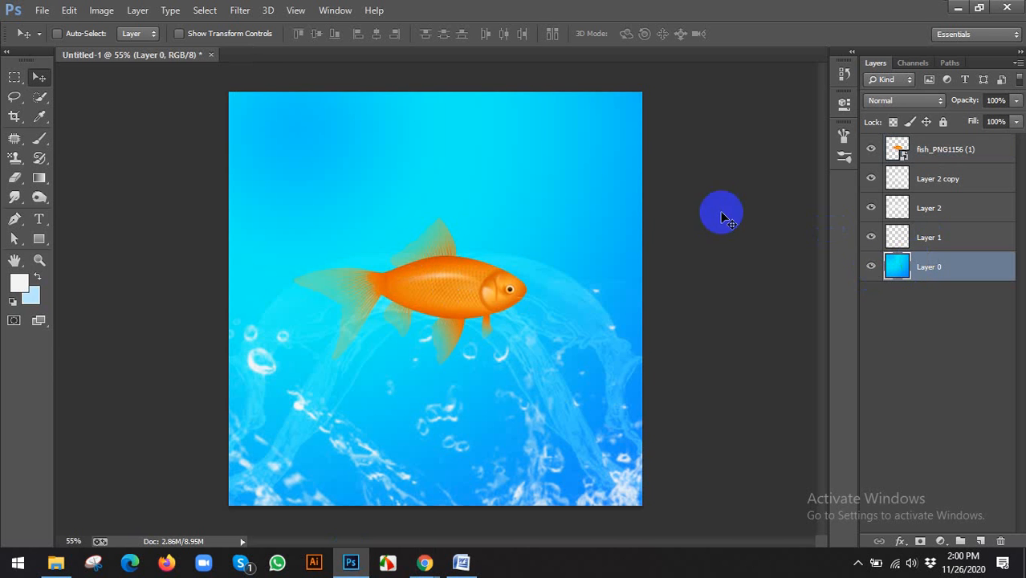
{"action": "left_click", "coordinate": [41, 183]}
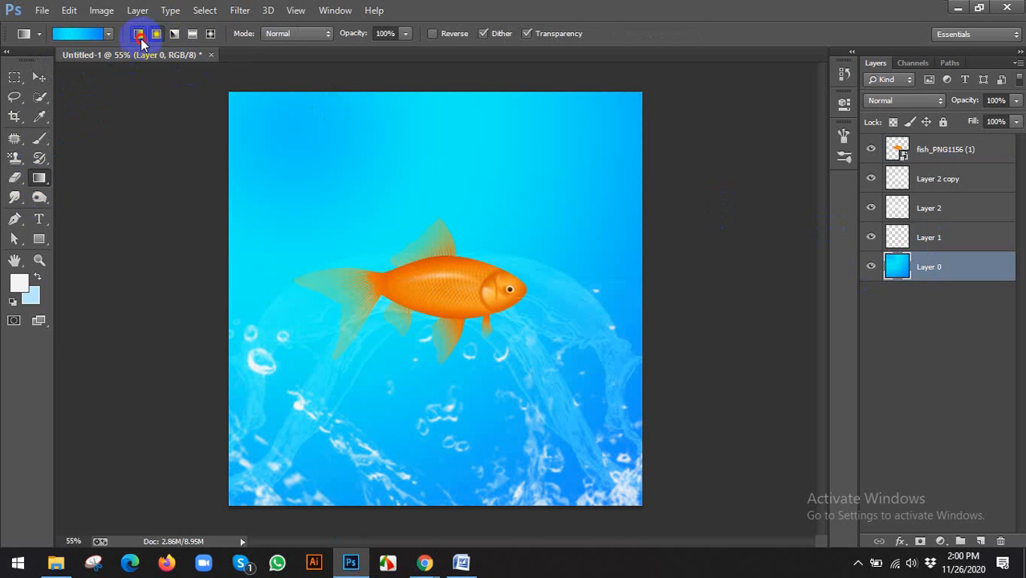
{"action": "left_click_drag", "start_coordinate": [268, 130], "coordinate": [503, 317]}
{"action": "left_click_drag", "start_coordinate": [526, 193], "coordinate": [493, 395]}
{"action": "left_click_drag", "start_coordinate": [551, 97], "coordinate": [287, 491]}
{"action": "key", "text": "ctrl+minus"}
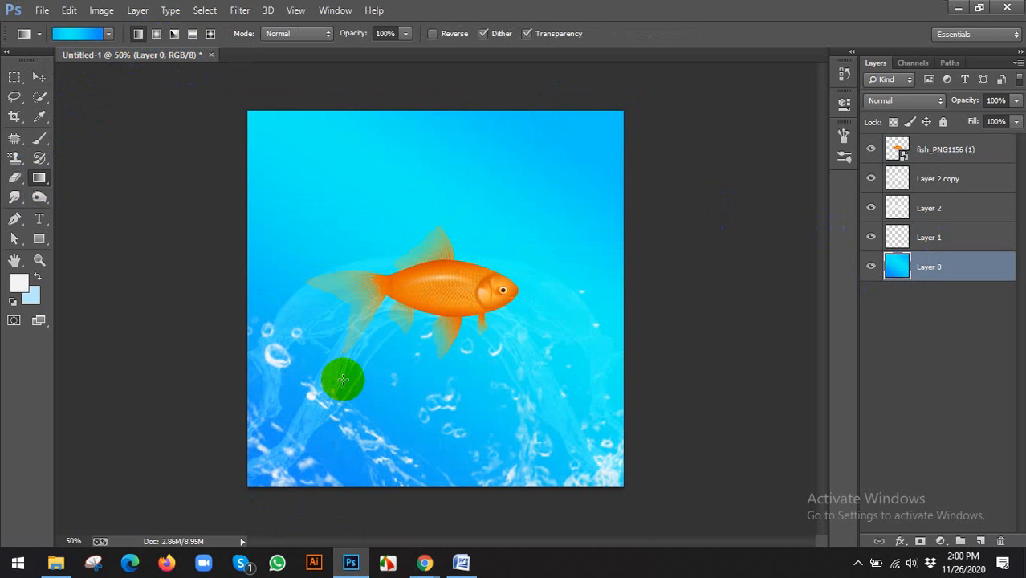
{"action": "left_click", "coordinate": [39, 78]}
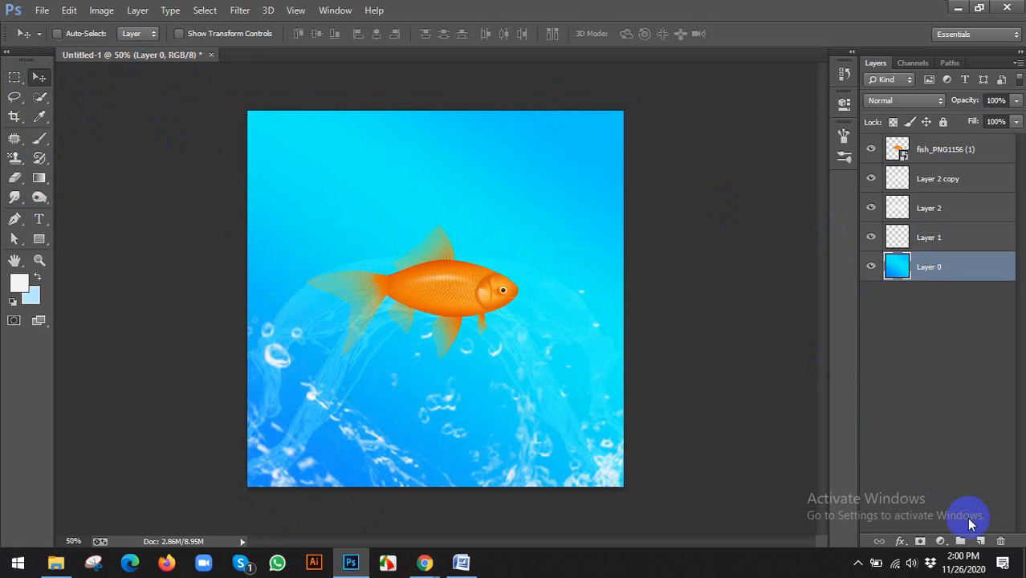
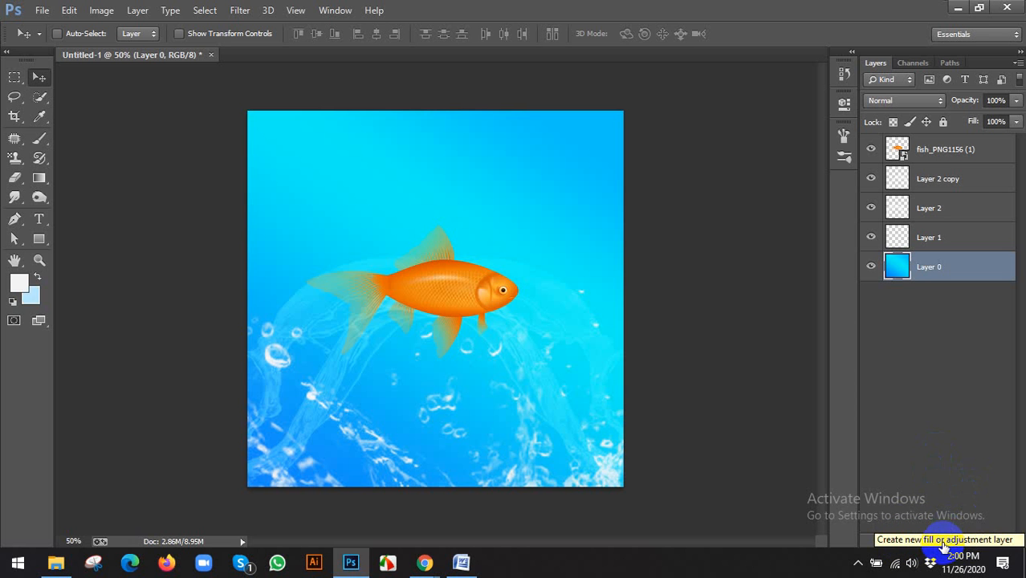
Add a Solid Color fill layer directly above Layer 0 with the light blue colour 65d9ff
{"action": "left_click", "coordinate": [944, 544]}
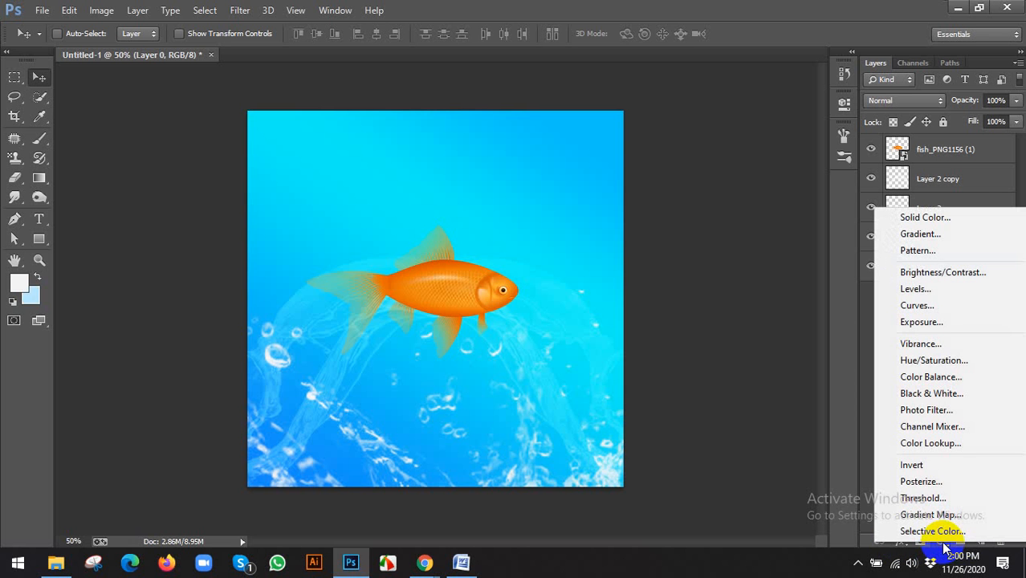
{"action": "left_click", "coordinate": [922, 218]}
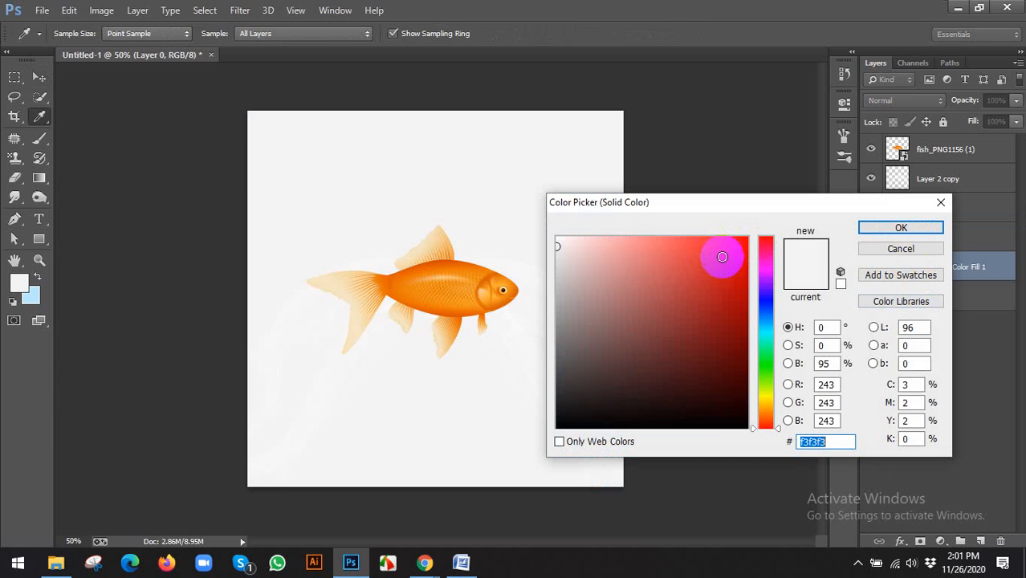
{"action": "left_click", "coordinate": [722, 258]}
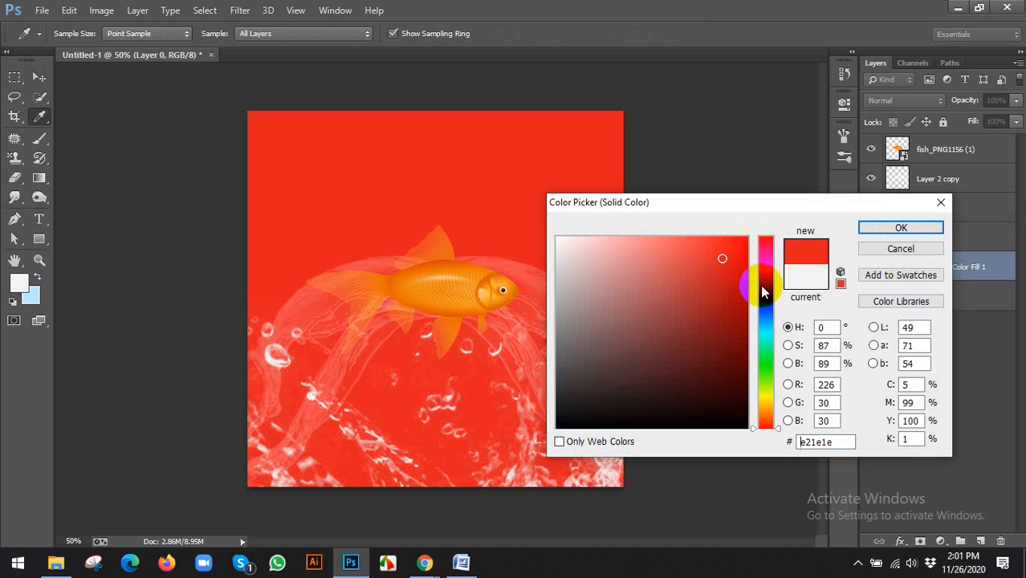
{"action": "left_click", "coordinate": [764, 318]}
{"action": "left_click", "coordinate": [733, 274]}
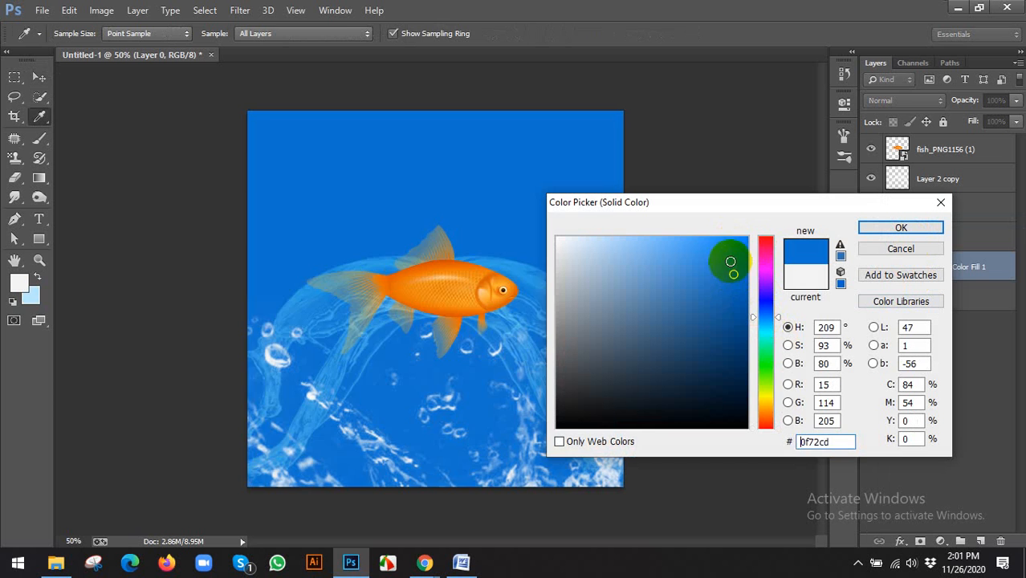
{"action": "left_click", "coordinate": [722, 249]}
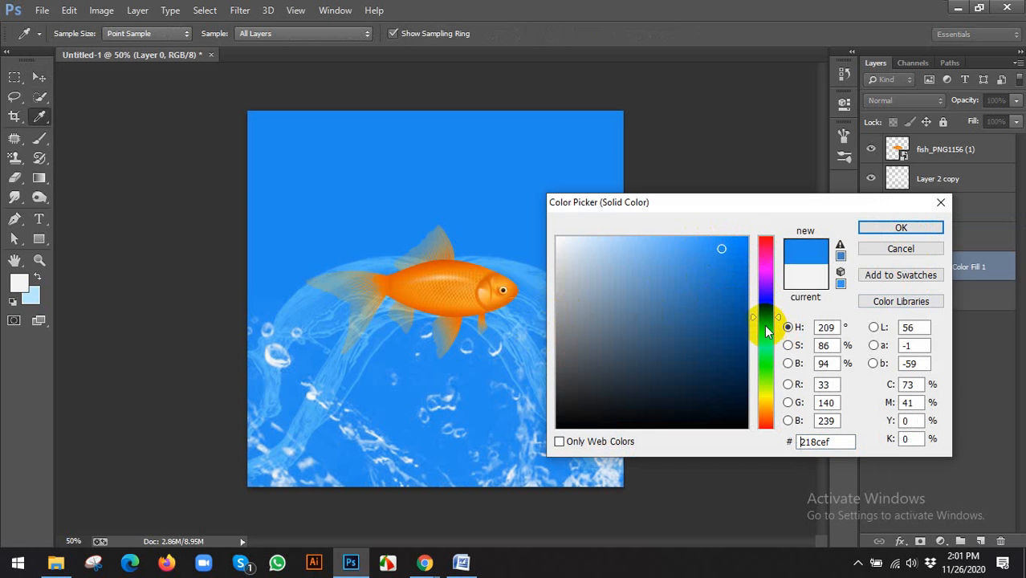
{"action": "left_click", "coordinate": [765, 325]}
{"action": "left_click", "coordinate": [682, 239]}
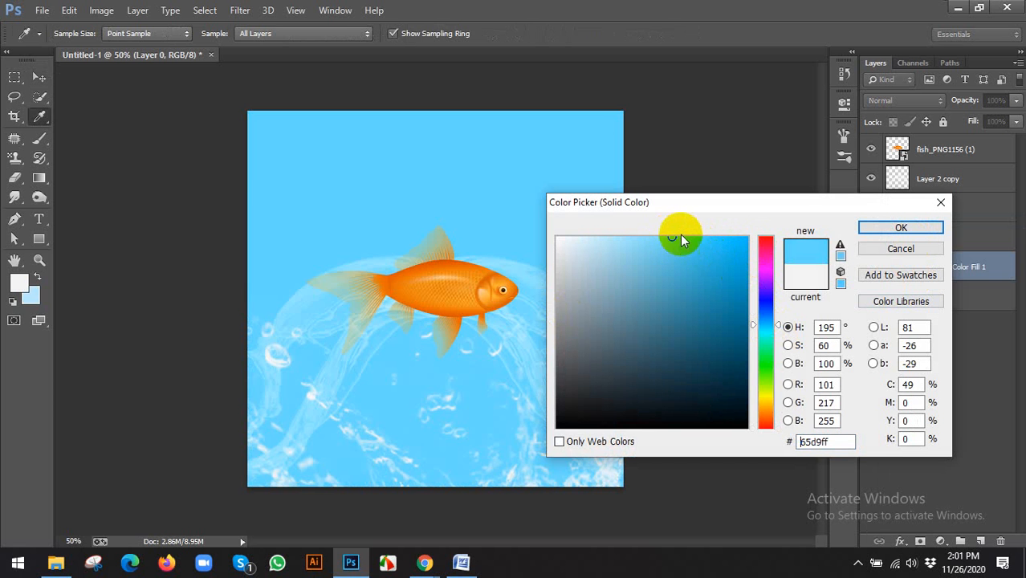
{"action": "left_click", "coordinate": [879, 228]}
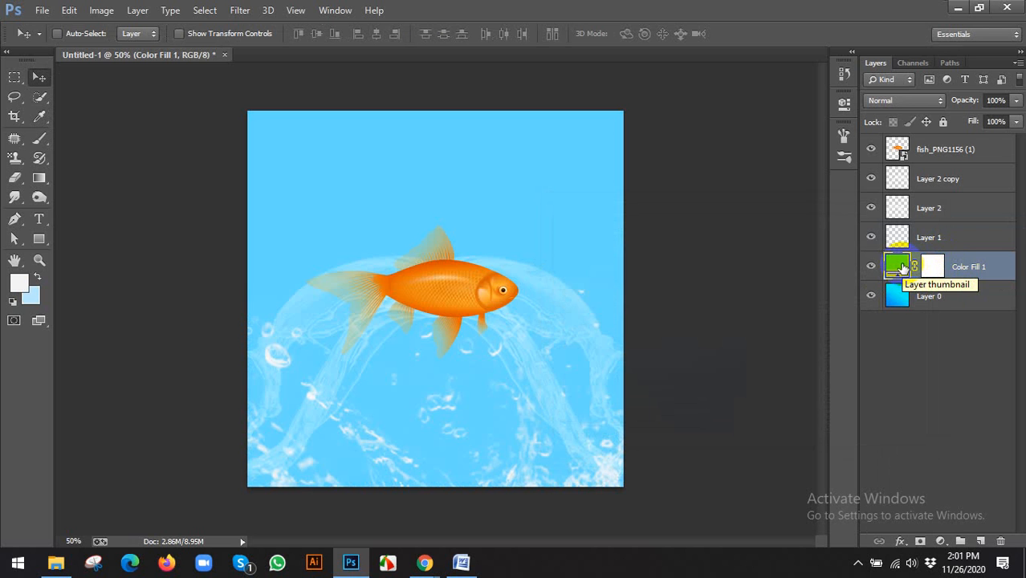
Recolour the solid colour fill layer to pink
{"action": "left_click_drag", "start_coordinate": [902, 268], "coordinate": [938, 268]}
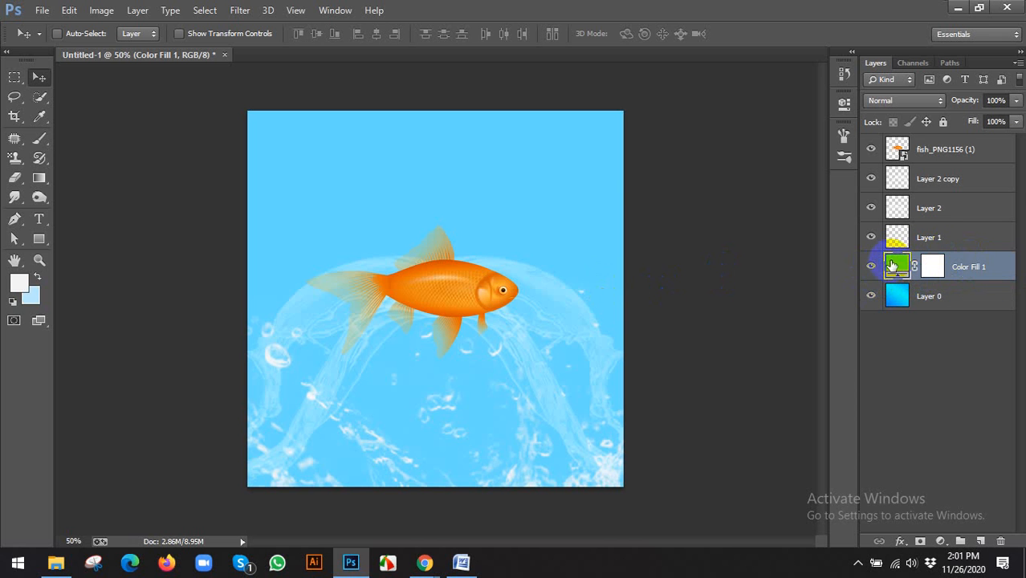
{"action": "double_click", "coordinate": [897, 265]}
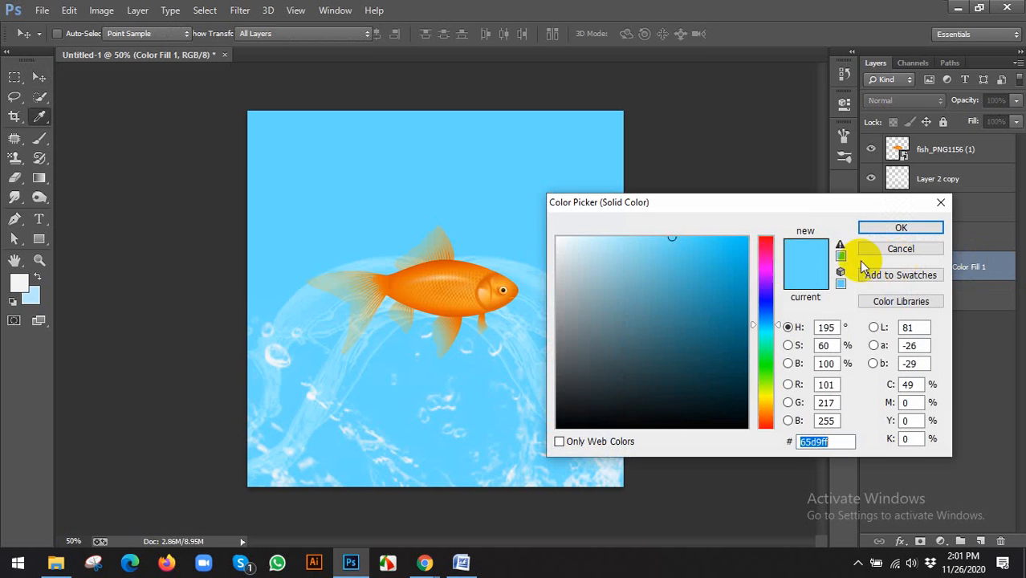
{"action": "left_click", "coordinate": [761, 252]}
{"action": "left_click", "coordinate": [901, 228]}
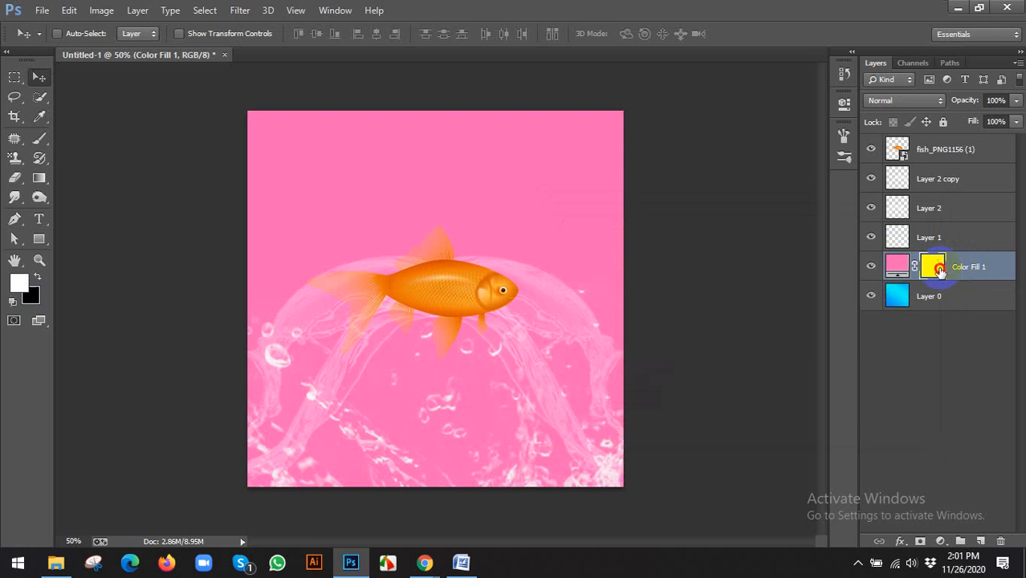
View the mask properties of the solid colour fill layer, and delete the layer
{"action": "double_click", "coordinate": [940, 271]}
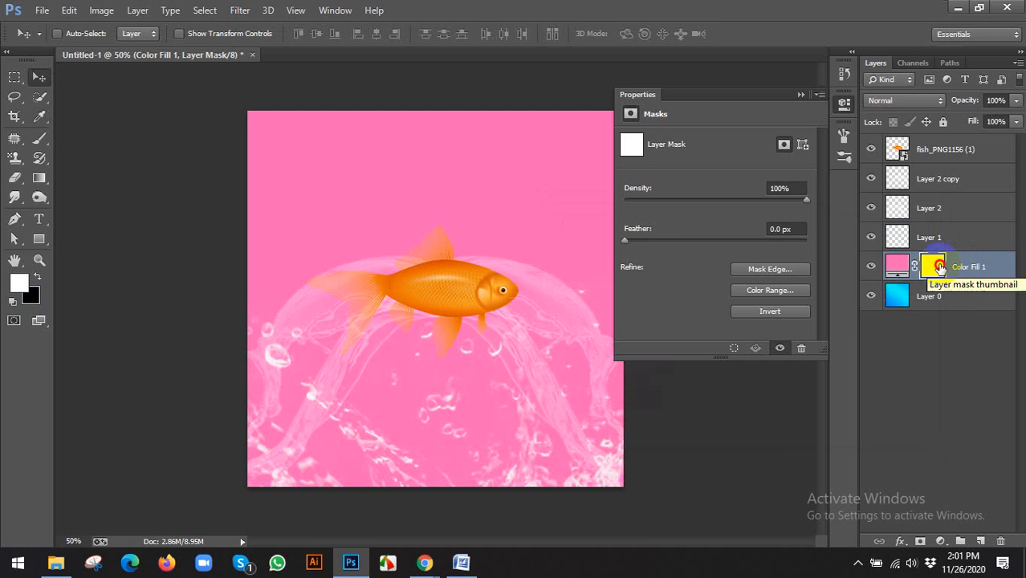
{"action": "left_click", "coordinate": [846, 106]}
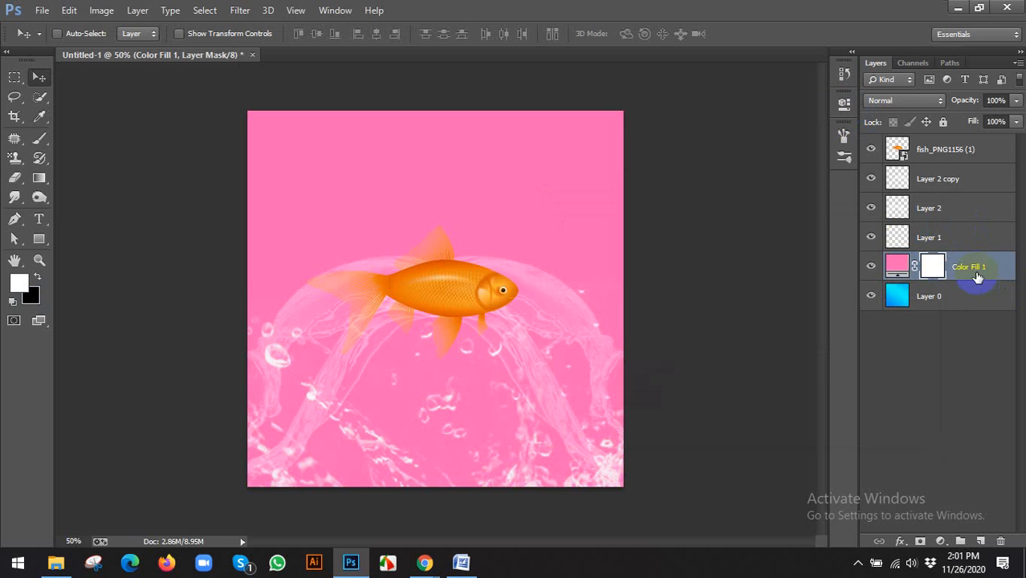
{"action": "key", "text": "Delete"}
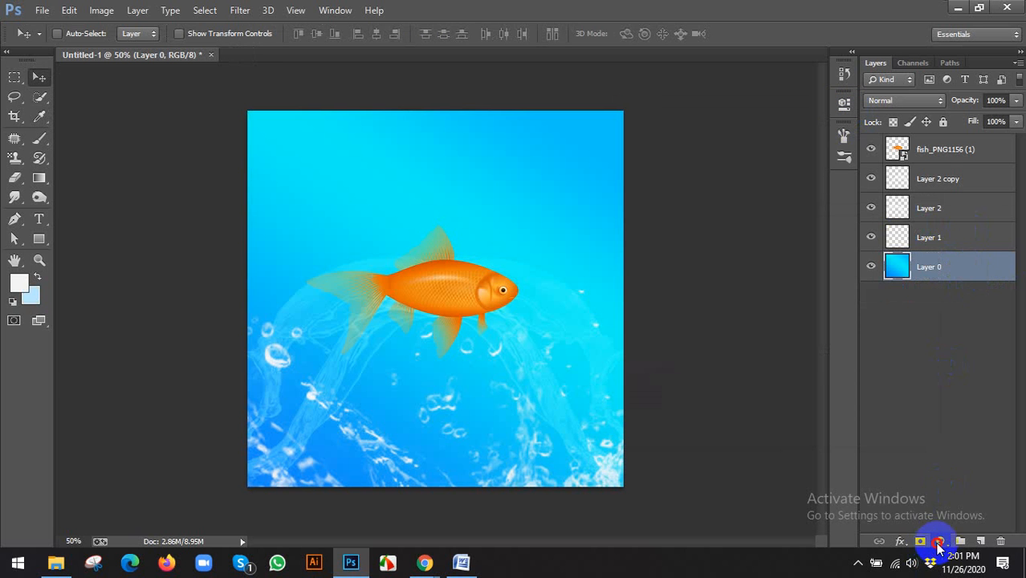
Add a Gradient fill layer above Layer 0, try several presets and choose the Black, White gradient as its base
{"action": "left_click", "coordinate": [939, 542]}
{"action": "left_click", "coordinate": [921, 233]}
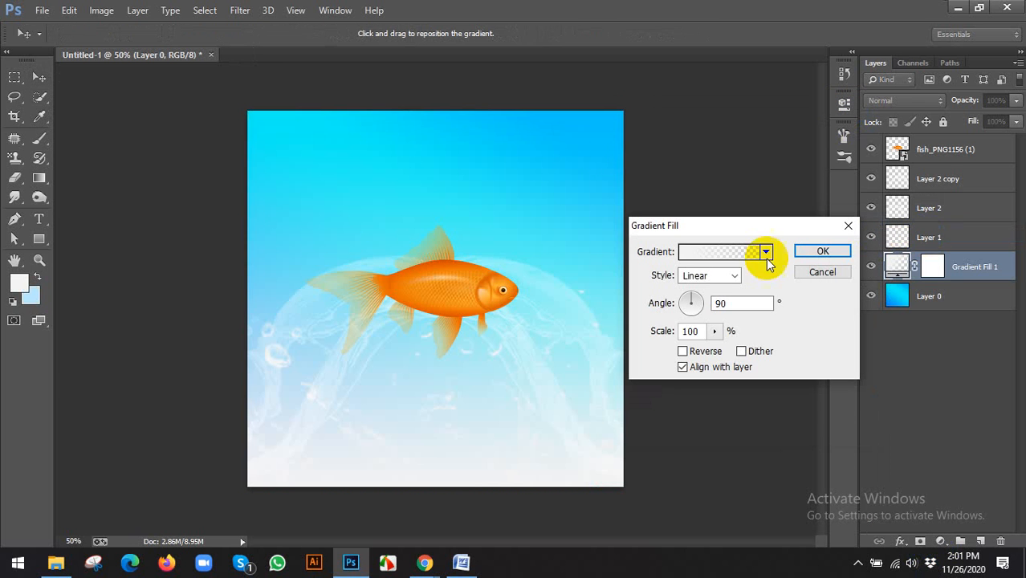
{"action": "left_click", "coordinate": [734, 252]}
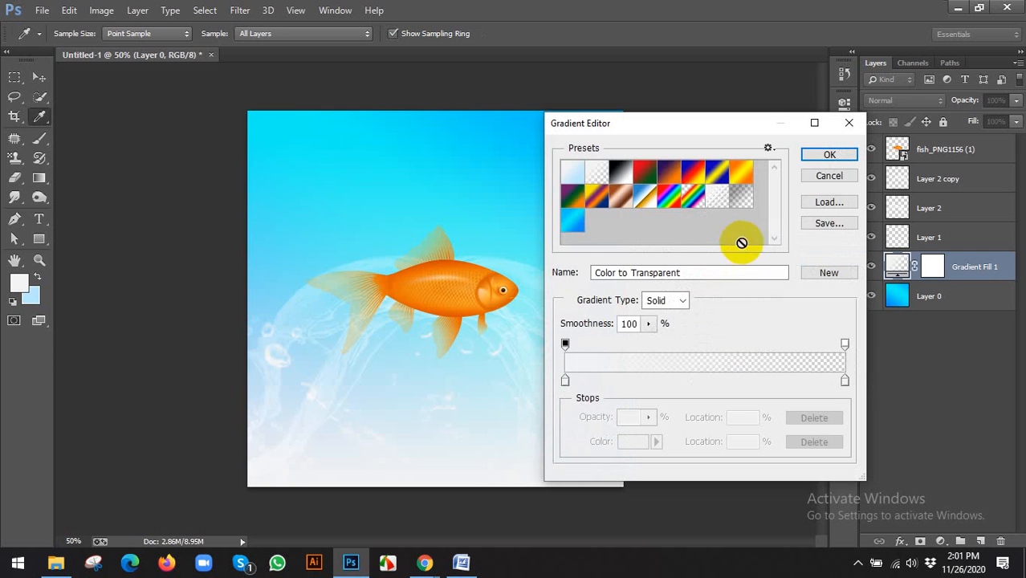
{"action": "left_click", "coordinate": [625, 174]}
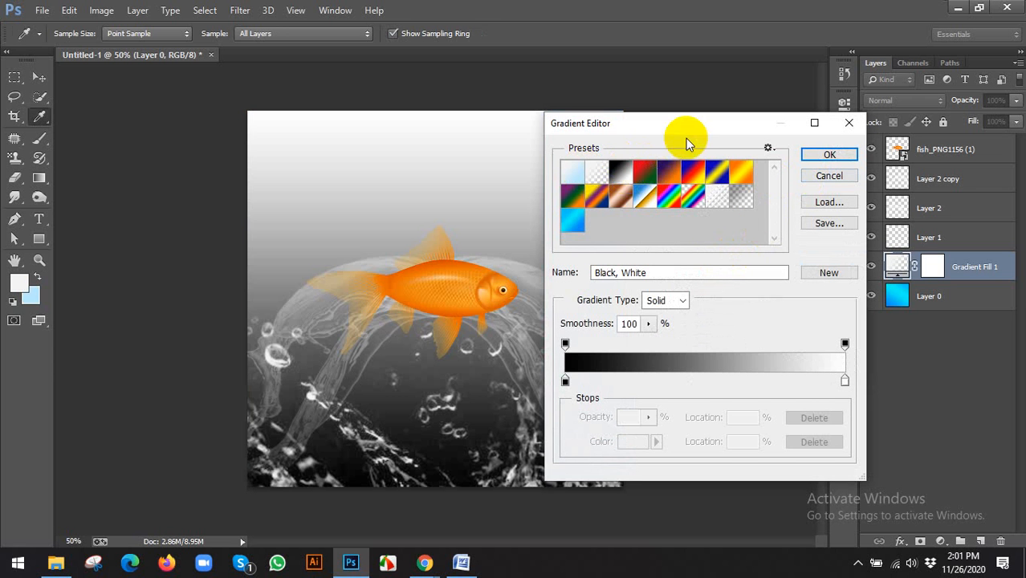
{"action": "left_click_drag", "start_coordinate": [656, 124], "coordinate": [728, 105]}
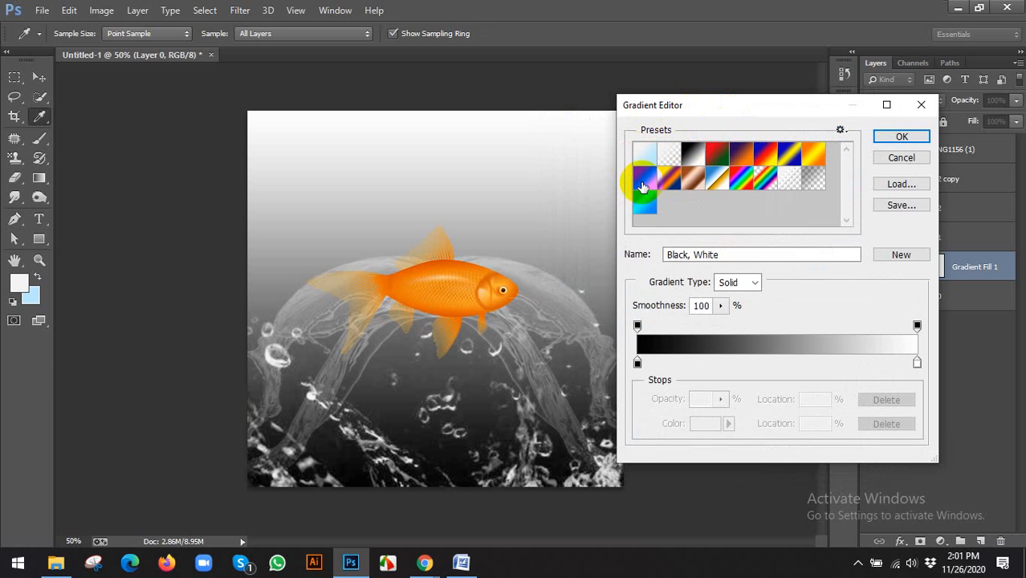
{"action": "left_click", "coordinate": [645, 202]}
{"action": "left_click", "coordinate": [644, 152]}
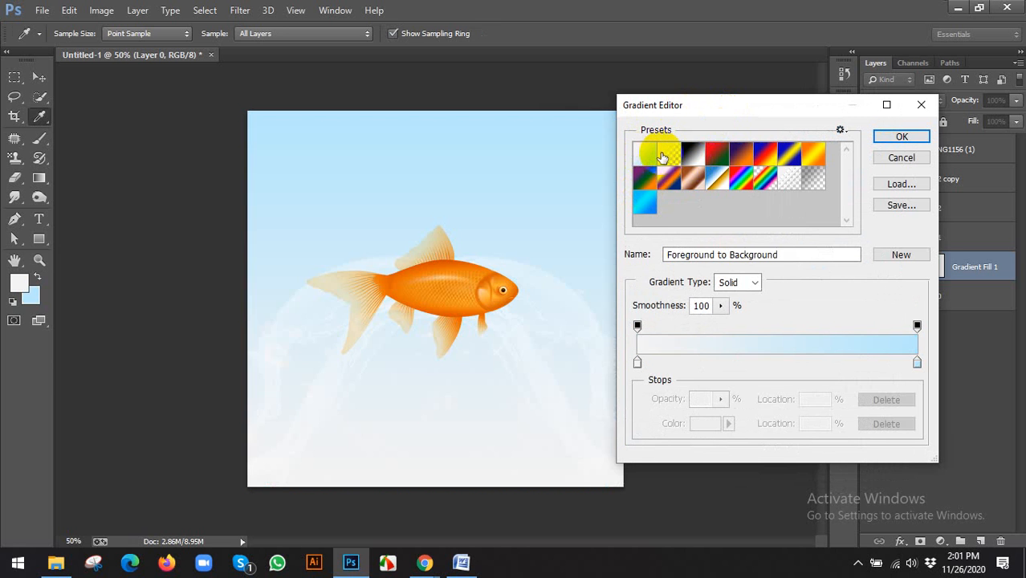
{"action": "left_click", "coordinate": [668, 156]}
{"action": "left_click", "coordinate": [694, 153]}
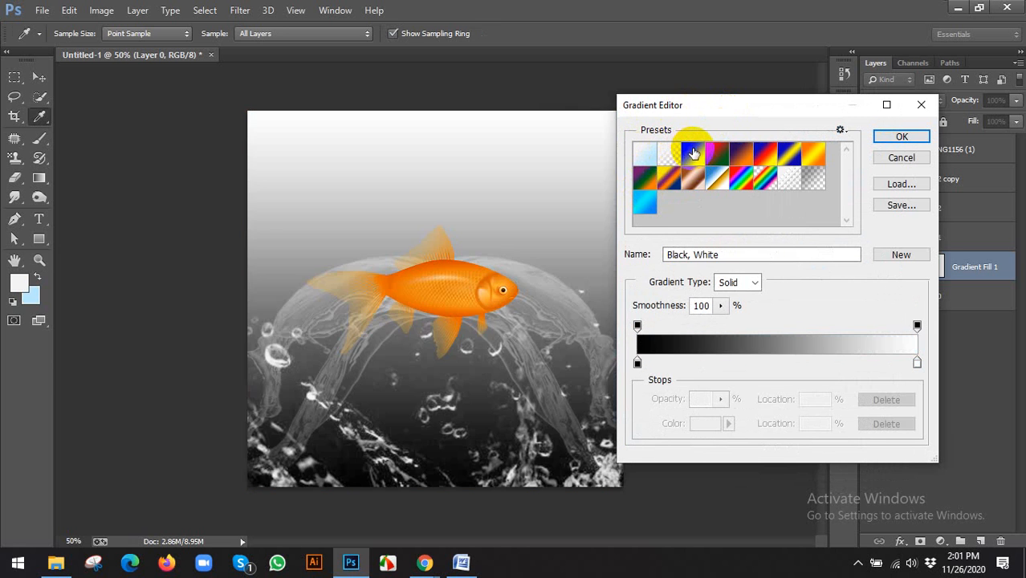
Change the gradient's starting black colour stop to cyan 04f0f3
{"action": "left_click", "coordinate": [638, 363]}
{"action": "left_click", "coordinate": [710, 426]}
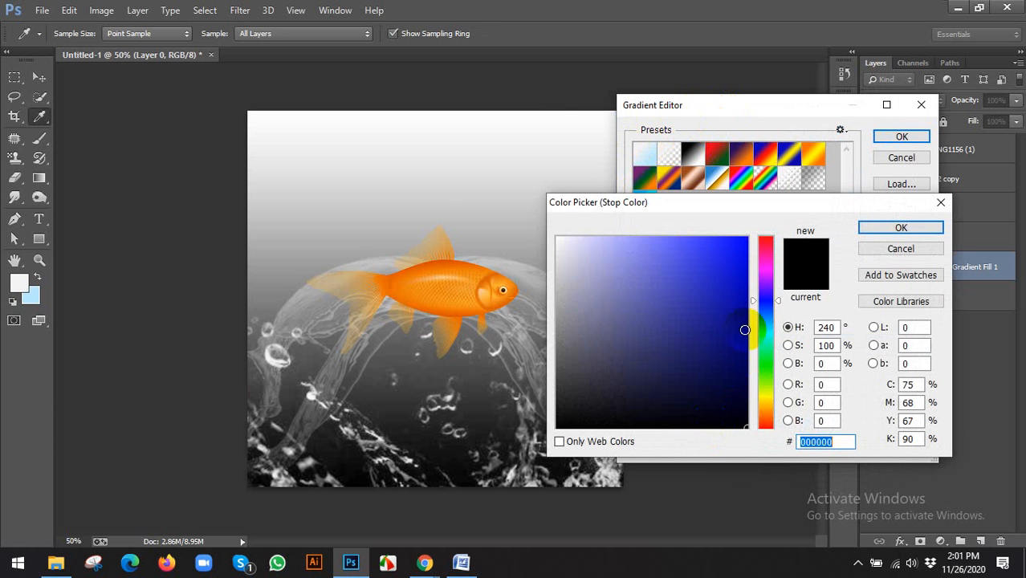
{"action": "left_click", "coordinate": [765, 275]}
{"action": "left_click", "coordinate": [733, 252]}
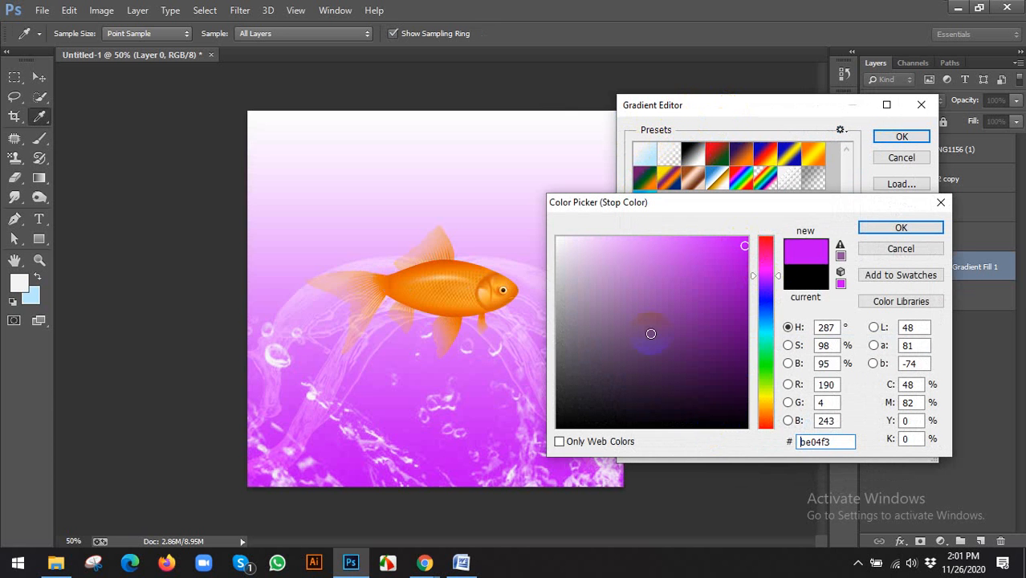
{"action": "left_click", "coordinate": [767, 332]}
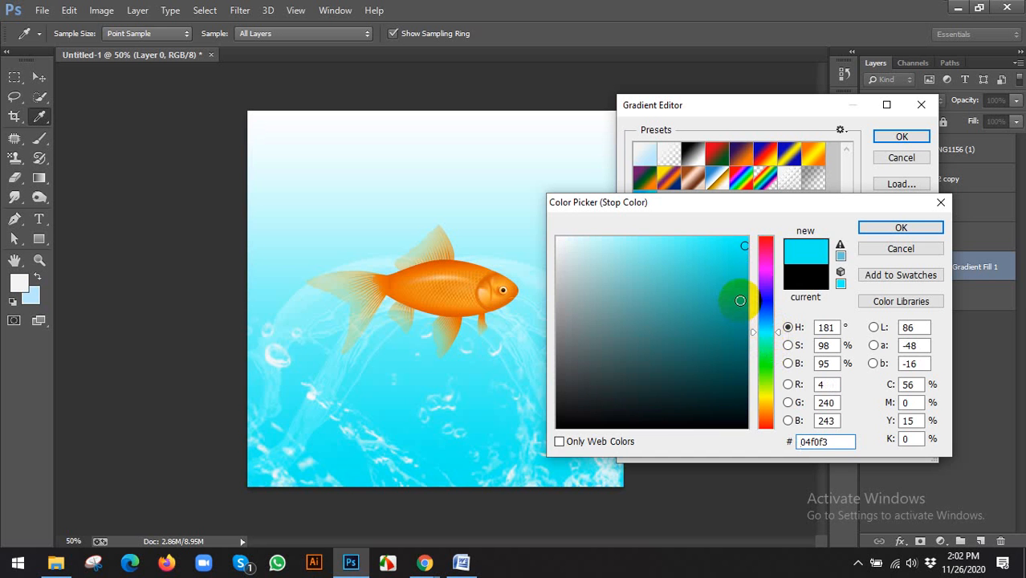
{"action": "left_click", "coordinate": [883, 228]}
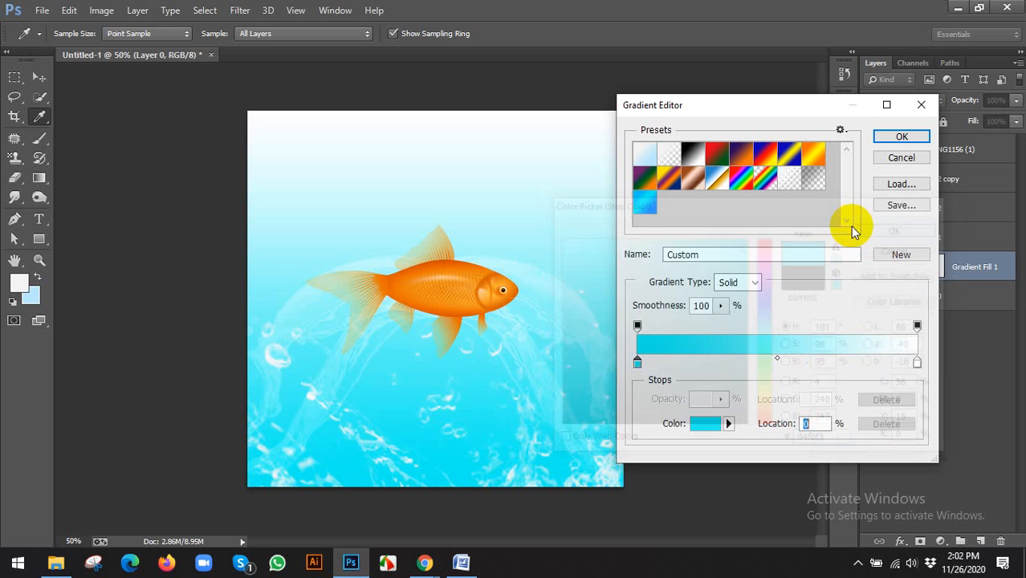
Change the gradient's white end colour stop to light cyan 58f8fd
{"action": "left_click", "coordinate": [916, 360]}
{"action": "left_click", "coordinate": [712, 426]}
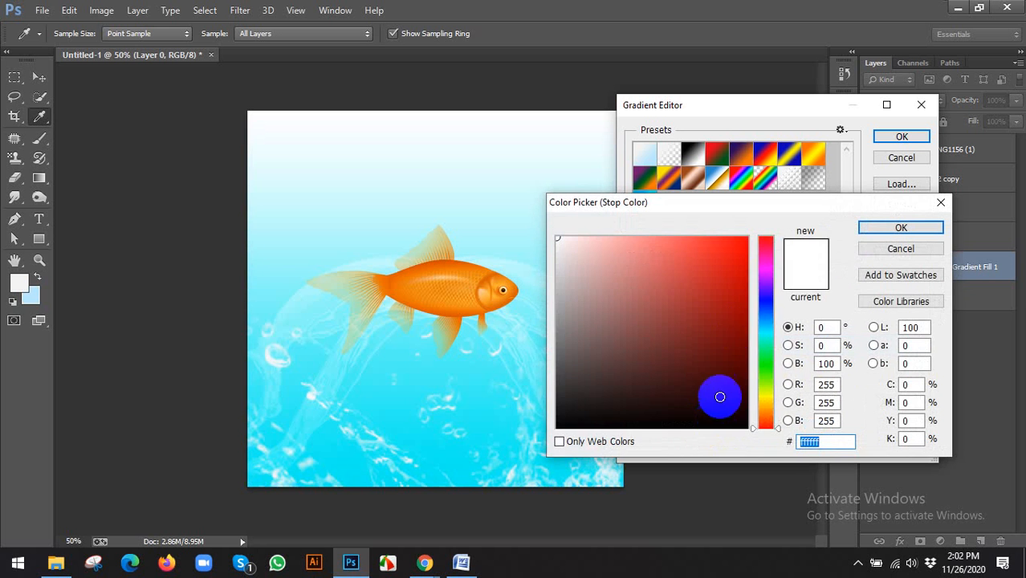
{"action": "left_click", "coordinate": [768, 333]}
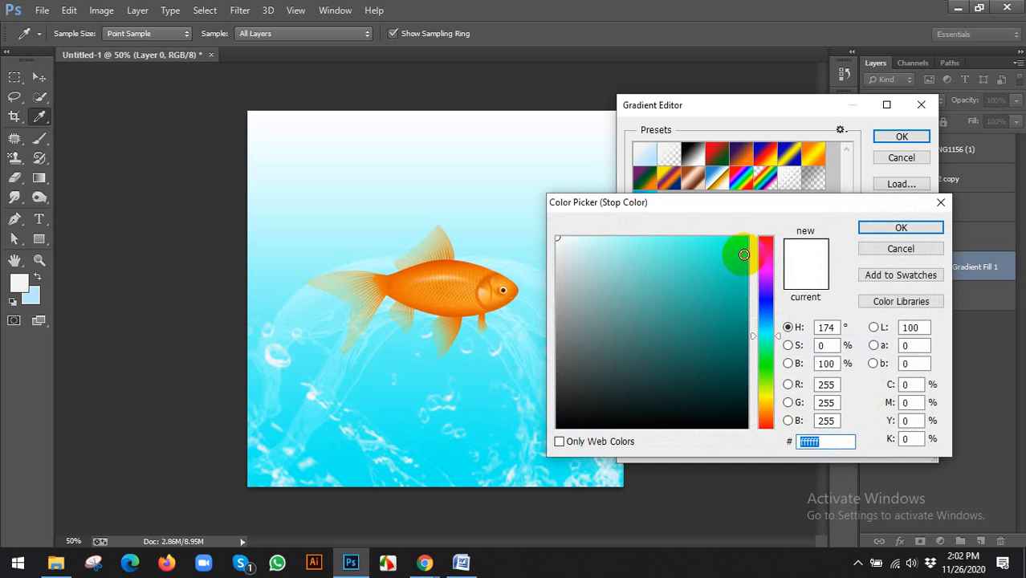
{"action": "left_click", "coordinate": [743, 255]}
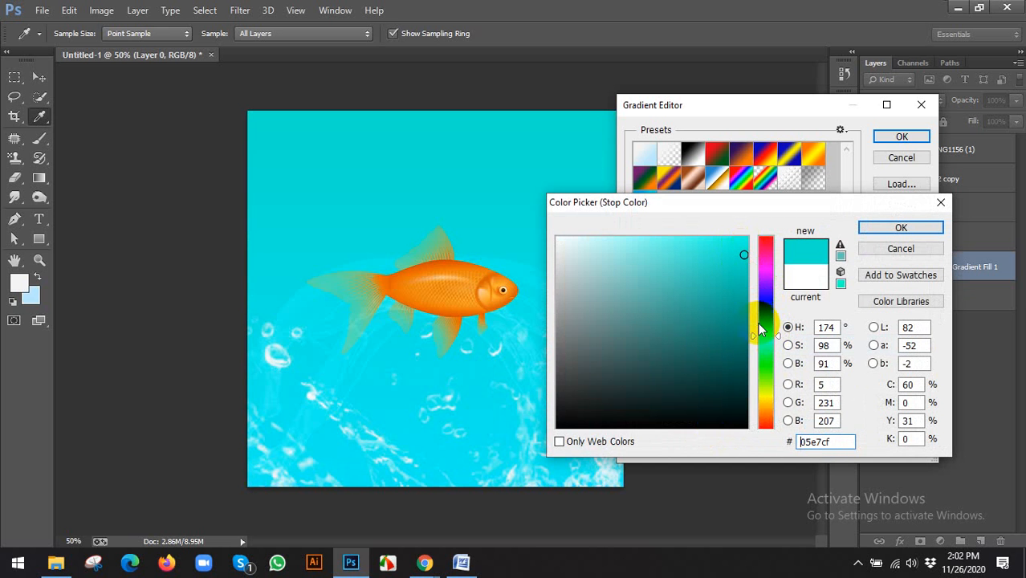
{"action": "left_click_drag", "start_coordinate": [767, 331], "coordinate": [767, 325]}
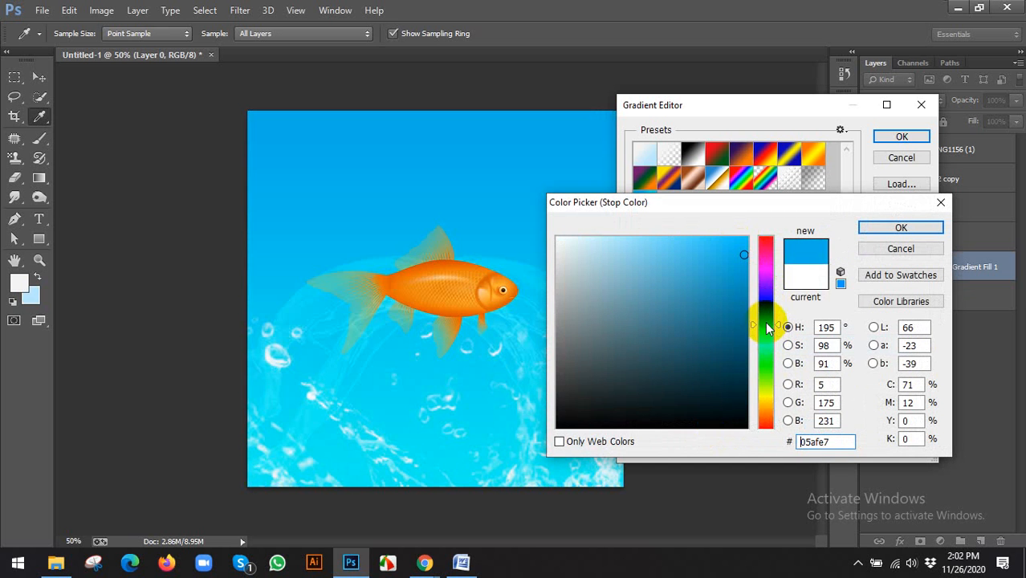
{"action": "left_click", "coordinate": [650, 238]}
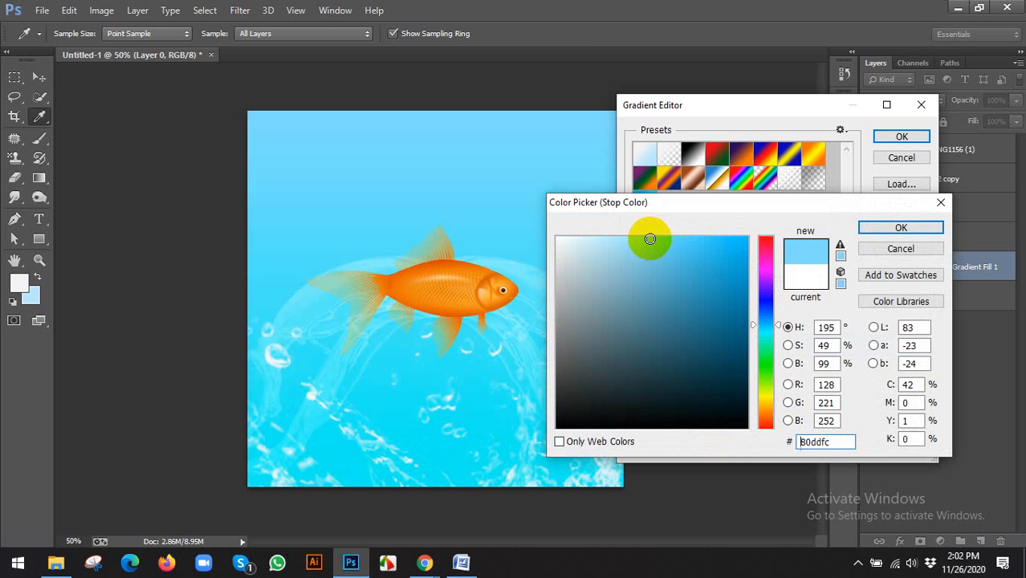
{"action": "left_click", "coordinate": [505, 324]}
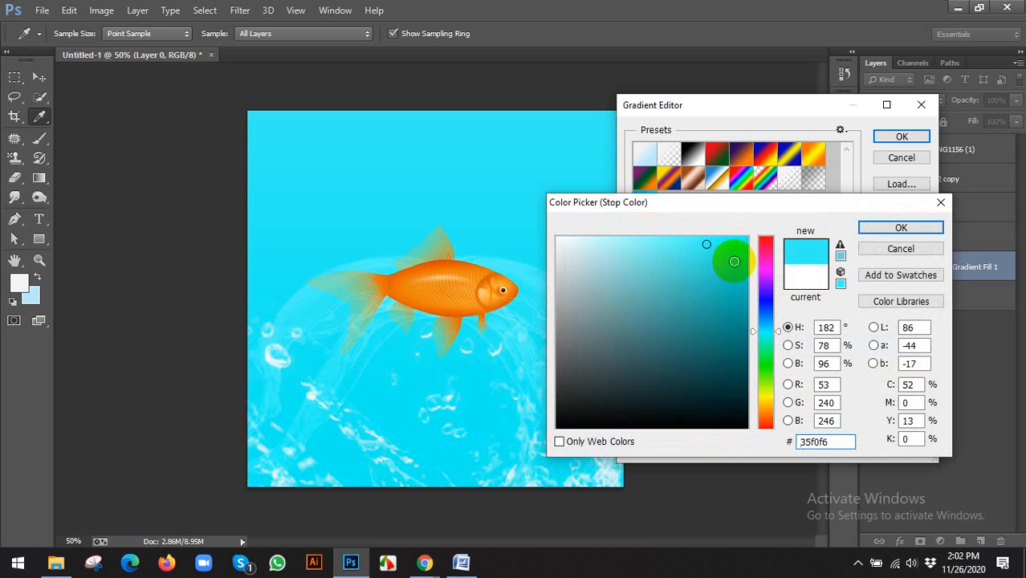
{"action": "left_click", "coordinate": [681, 238]}
{"action": "left_click", "coordinate": [867, 230]}
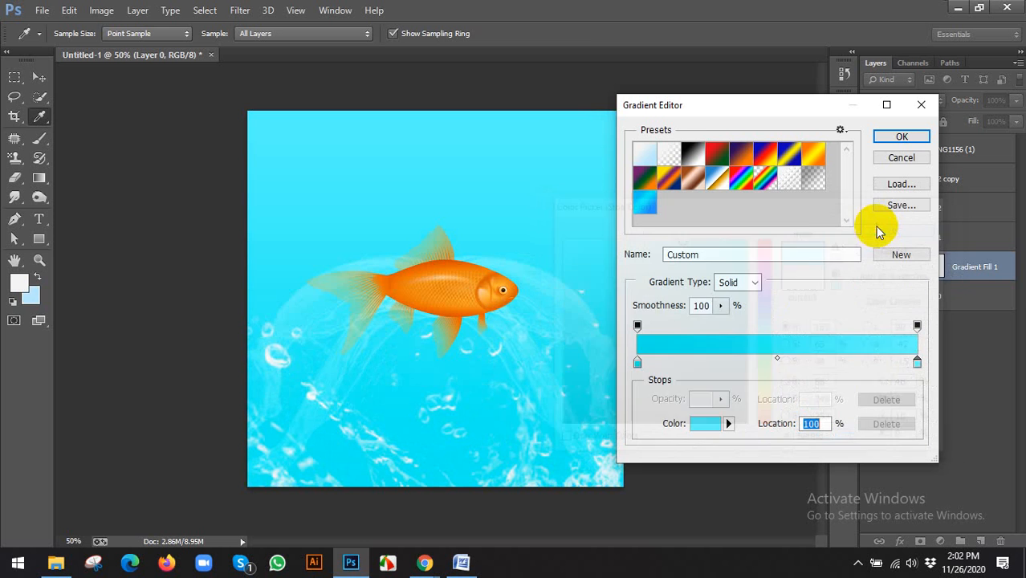
Add a colour stop near the middle of the gradient, colour it off-white eff7ea, and accept the edited gradient
{"action": "left_click", "coordinate": [702, 423]}
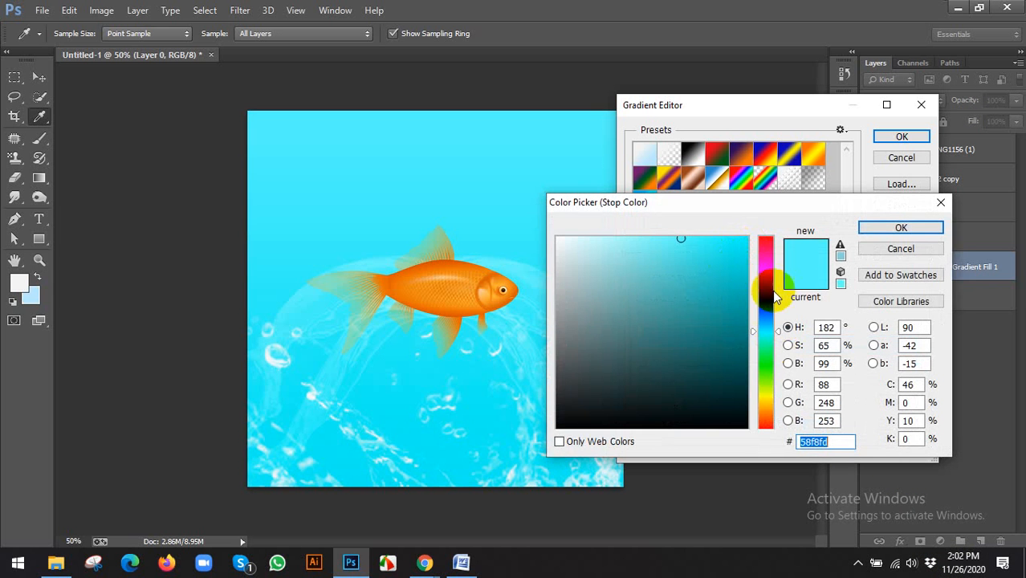
{"action": "left_click", "coordinate": [767, 339]}
{"action": "left_click_drag", "start_coordinate": [711, 243], "coordinate": [741, 240]}
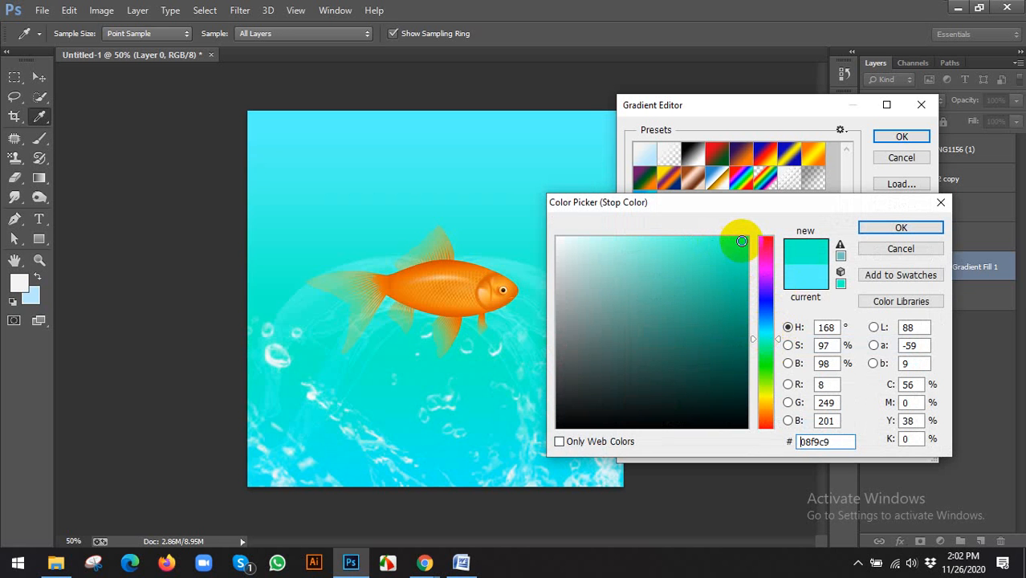
{"action": "left_click", "coordinate": [767, 376]}
{"action": "left_click", "coordinate": [572, 247]}
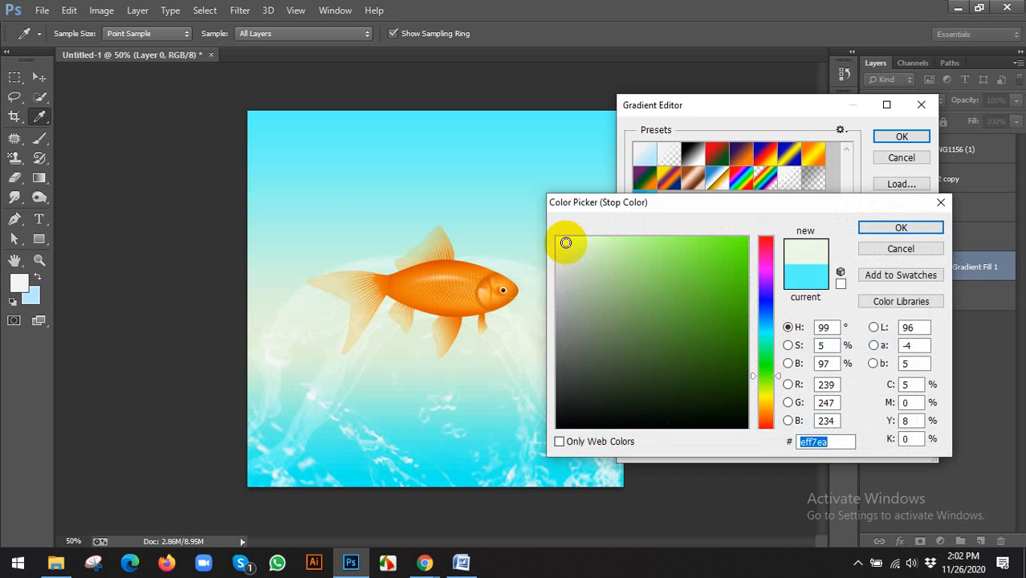
{"action": "left_click", "coordinate": [883, 228]}
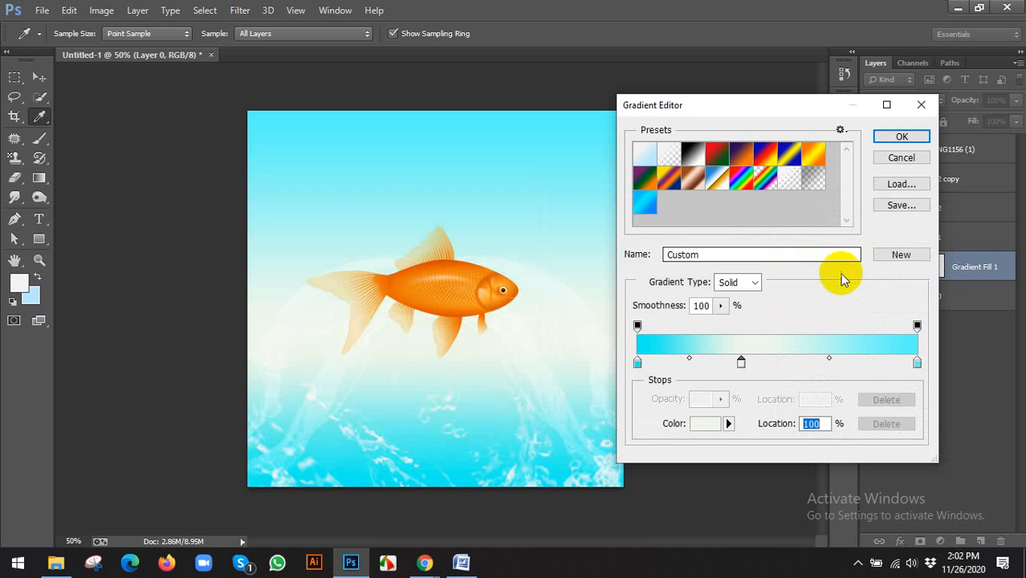
{"action": "left_click", "coordinate": [896, 135]}
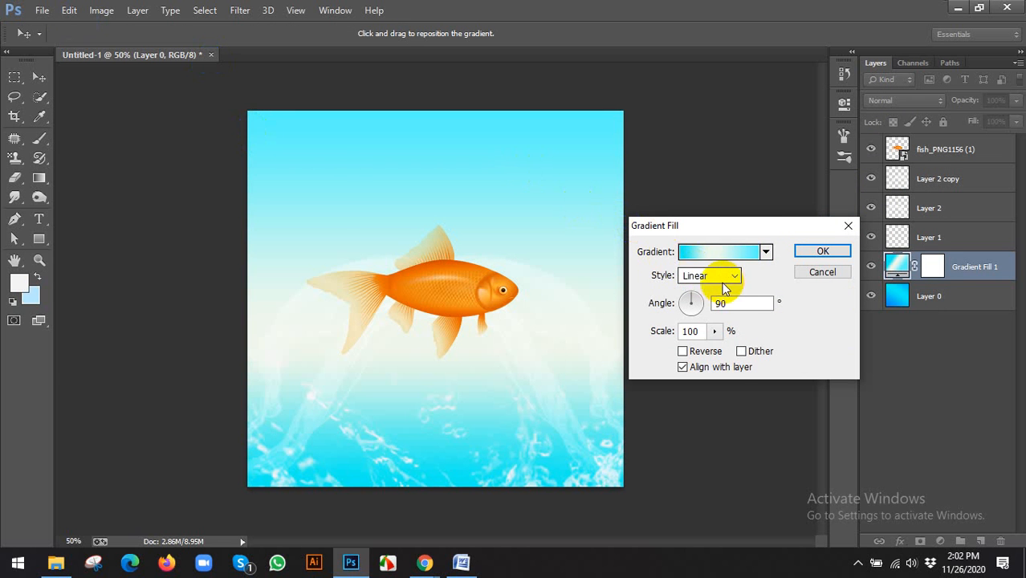
Try the Radial, Angle, Reflected and Diamond styles on the gradient fill, and return it to Linear
{"action": "left_click", "coordinate": [720, 282]}
{"action": "left_click", "coordinate": [696, 303]}
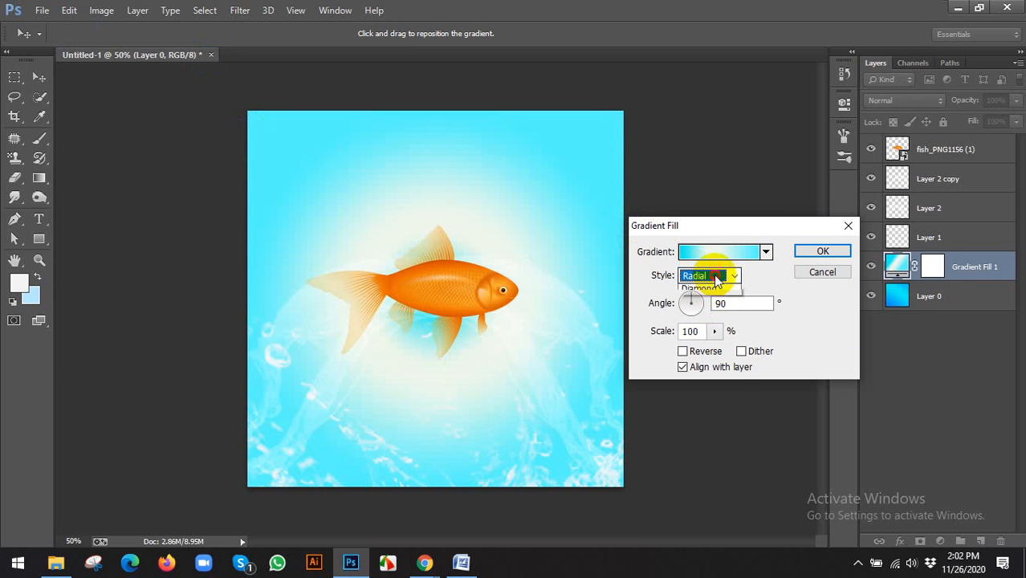
{"action": "left_click", "coordinate": [710, 276]}
{"action": "left_click", "coordinate": [695, 314]}
{"action": "left_click", "coordinate": [710, 275]}
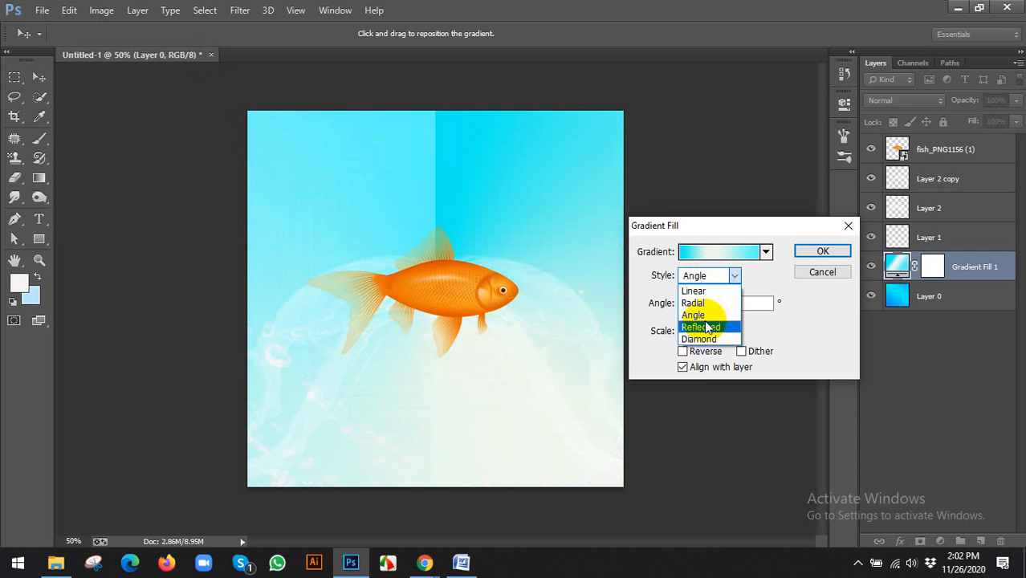
{"action": "left_click", "coordinate": [700, 327]}
{"action": "left_click", "coordinate": [709, 276]}
{"action": "left_click", "coordinate": [700, 338]}
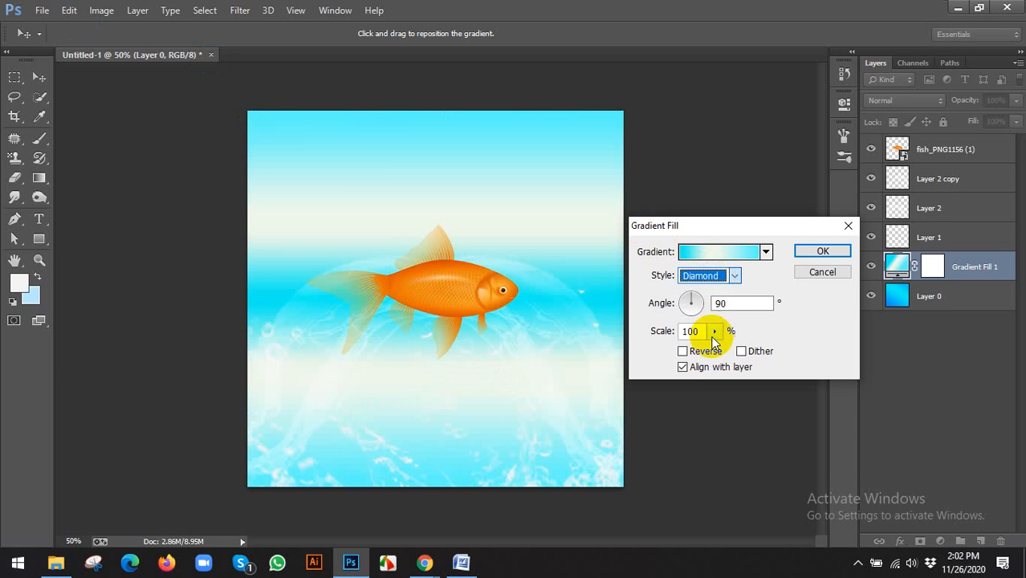
{"action": "left_click", "coordinate": [710, 276]}
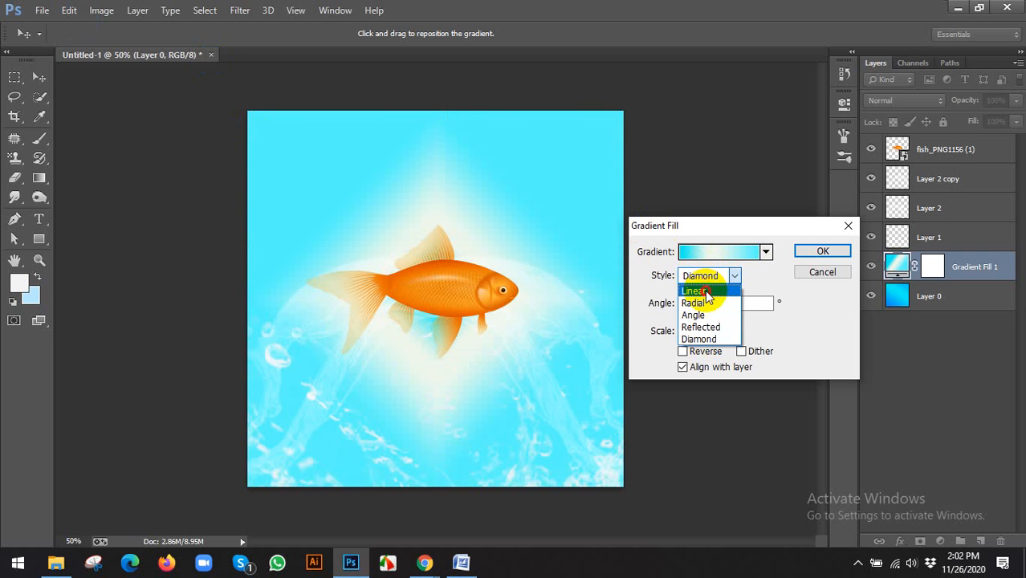
{"action": "left_click", "coordinate": [705, 292]}
{"action": "left_click", "coordinate": [711, 276]}
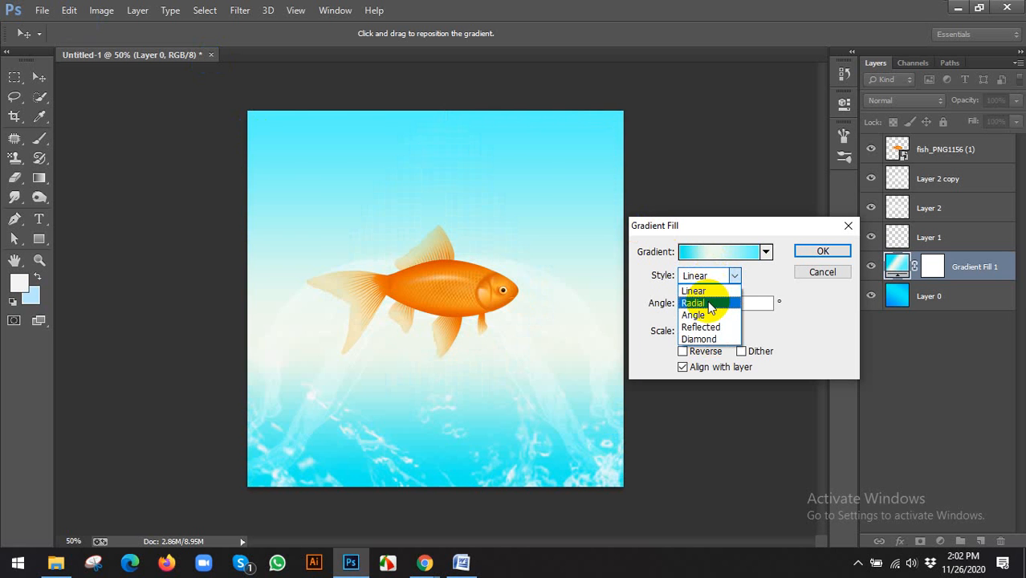
{"action": "left_click", "coordinate": [710, 304]}
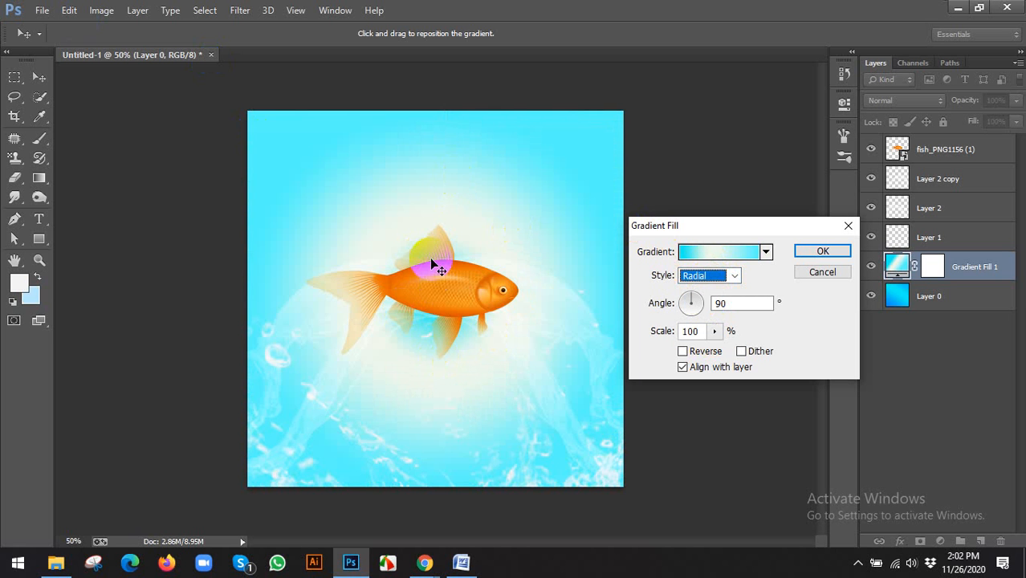
{"action": "left_click", "coordinate": [729, 276]}
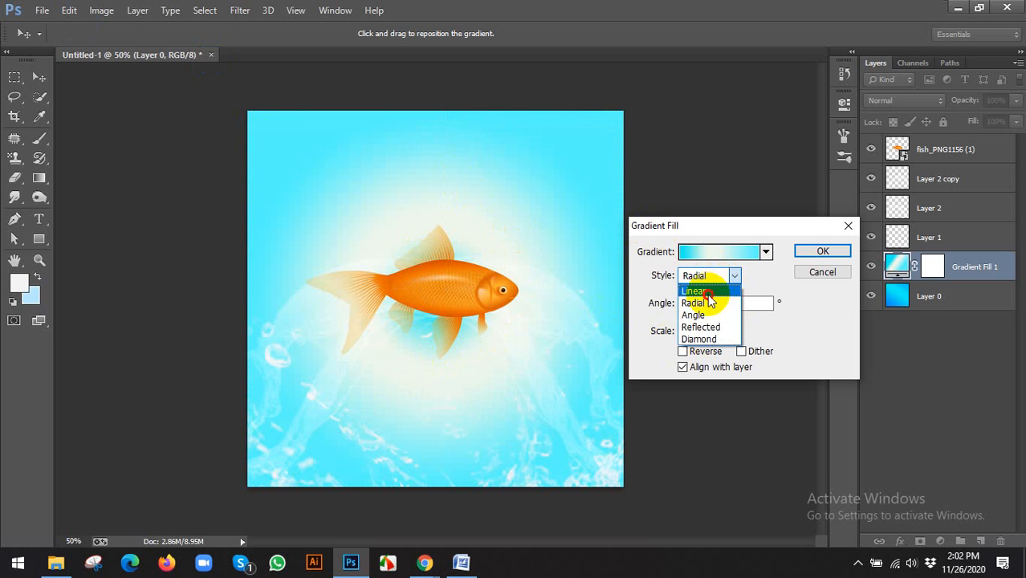
{"action": "left_click", "coordinate": [711, 289]}
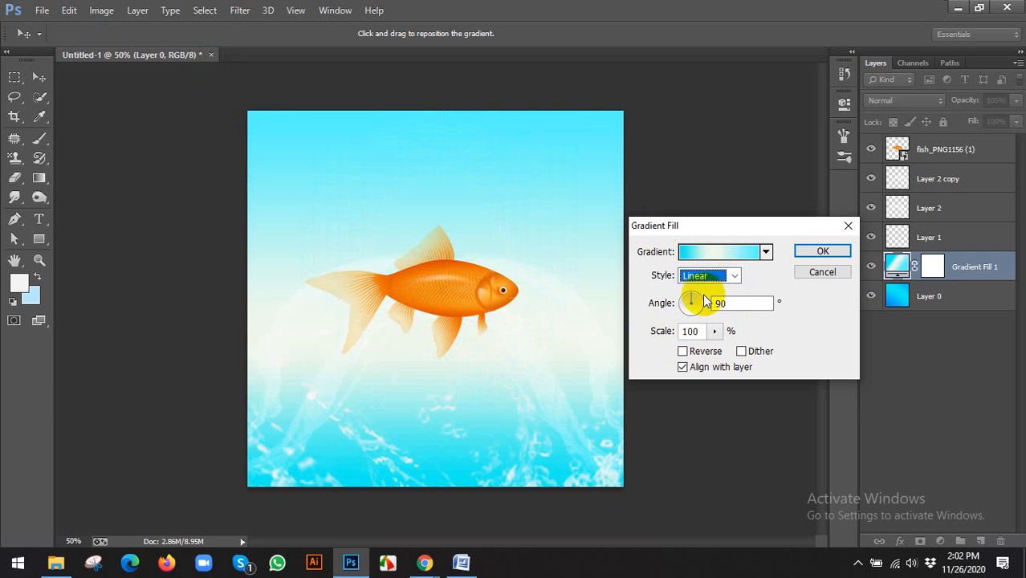
Reverse the gradient fill's colours, set its scale to 209%, and apply the fill
{"action": "left_click", "coordinate": [684, 352]}
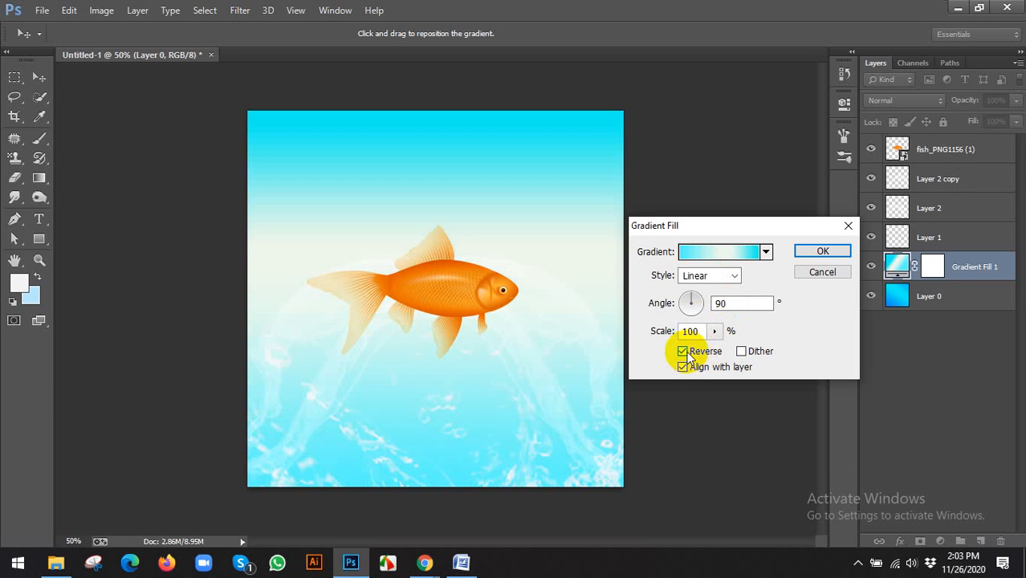
{"action": "left_click", "coordinate": [684, 352]}
{"action": "left_click", "coordinate": [684, 353]}
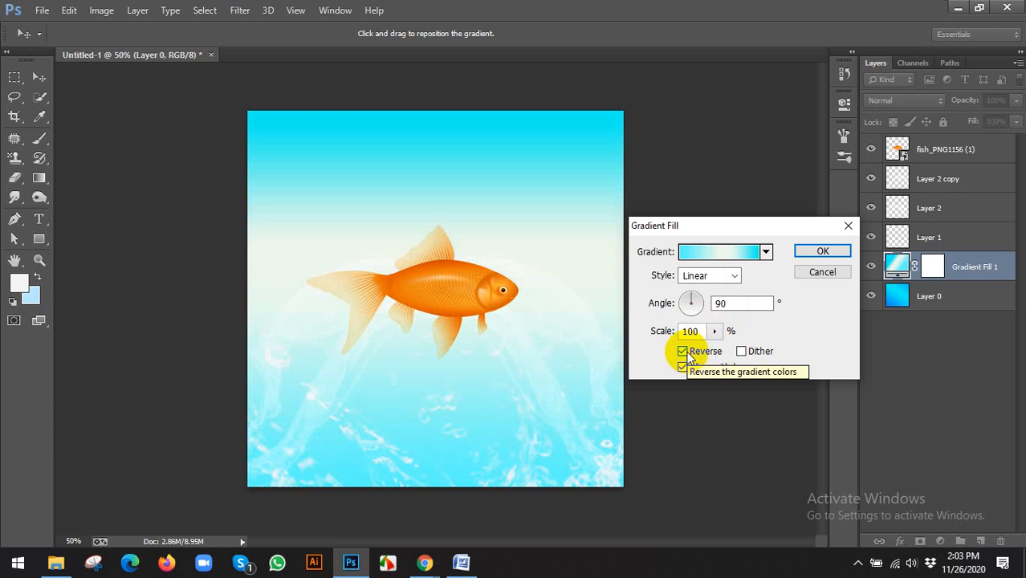
{"action": "left_click", "coordinate": [700, 351]}
{"action": "left_click", "coordinate": [700, 352]}
{"action": "left_click", "coordinate": [713, 331]}
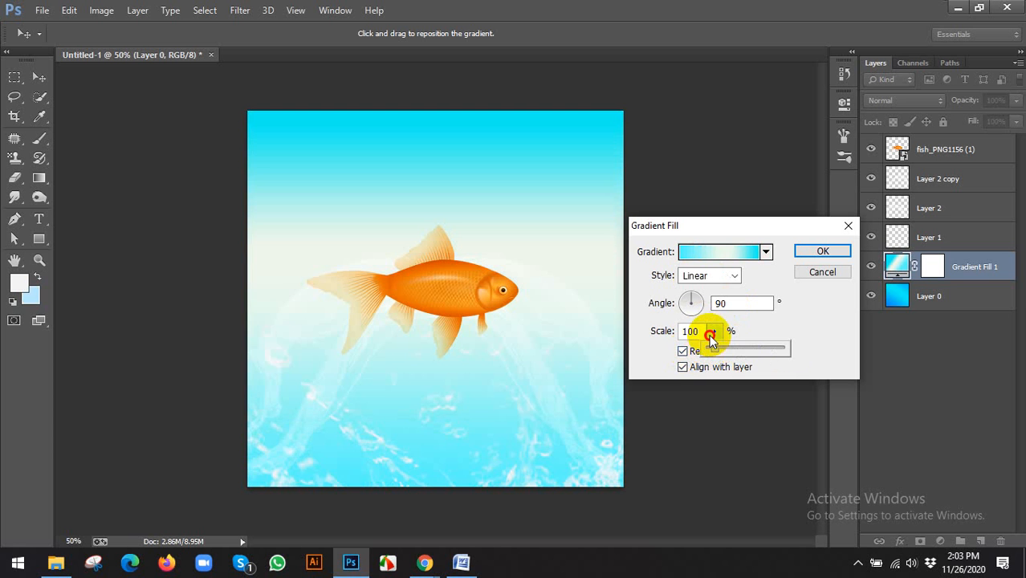
{"action": "left_click_drag", "start_coordinate": [710, 337], "coordinate": [729, 353]}
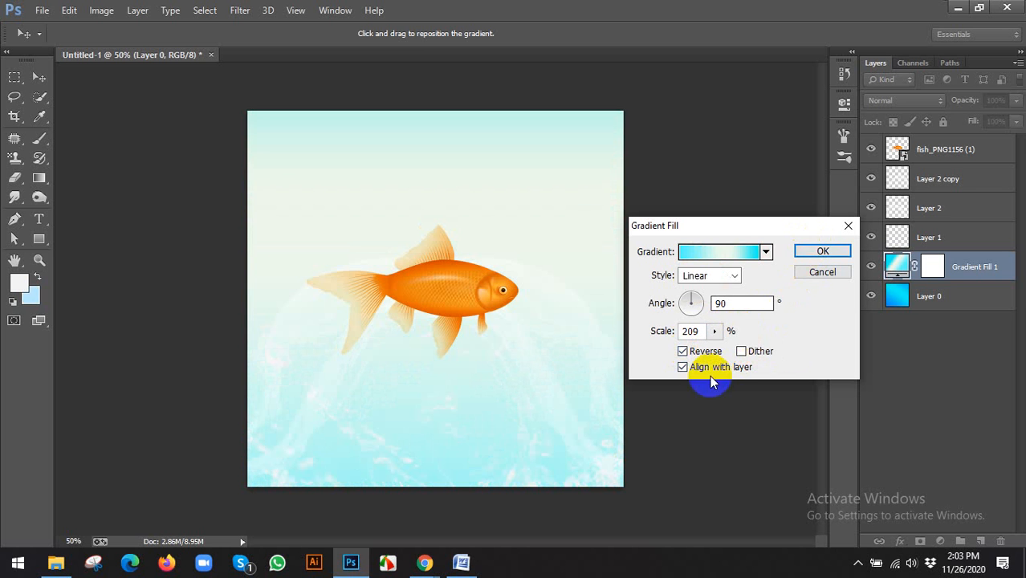
{"action": "left_click", "coordinate": [798, 252]}
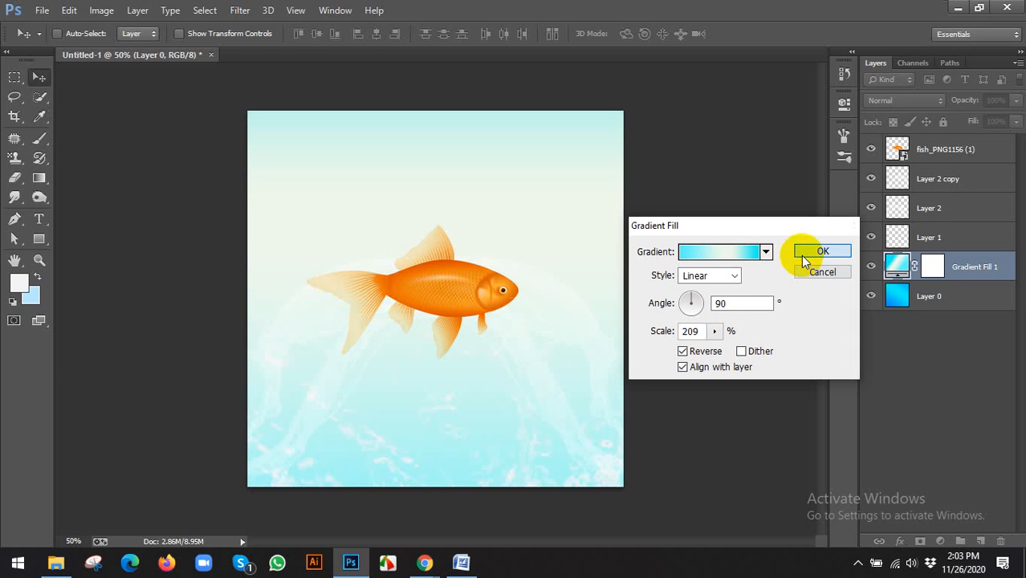
Toggle the visibility of the Gradient Fill 1 layer to compare the image with and without it
{"action": "left_click", "coordinate": [872, 268]}
{"action": "left_click", "coordinate": [872, 268]}
{"action": "left_click", "coordinate": [872, 268]}
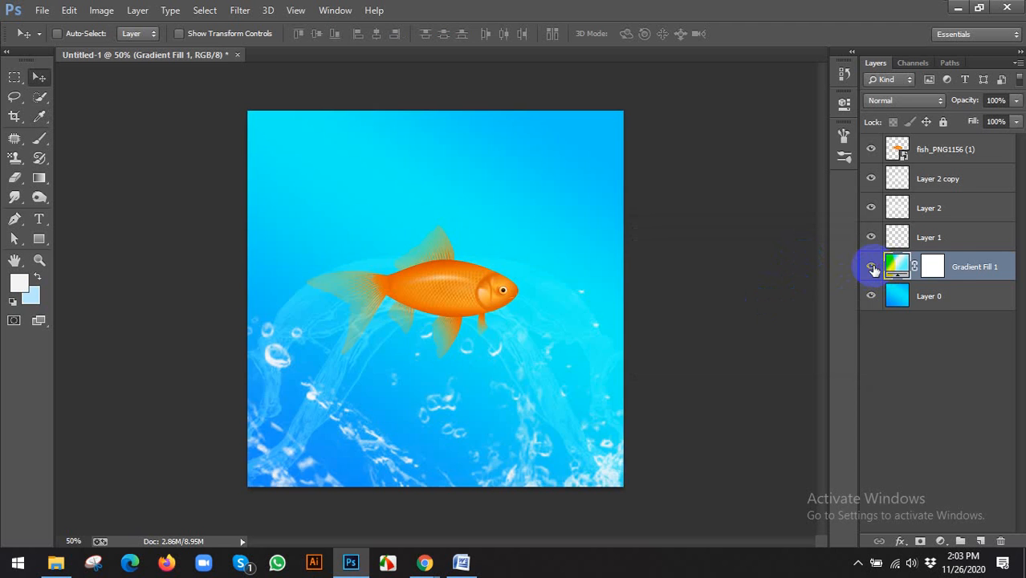
{"action": "left_click", "coordinate": [872, 268]}
Cycle the Gradient Fill 1 layer through blending modes from Multiply to Hue, and return it to Normal
{"action": "left_click", "coordinate": [904, 100]}
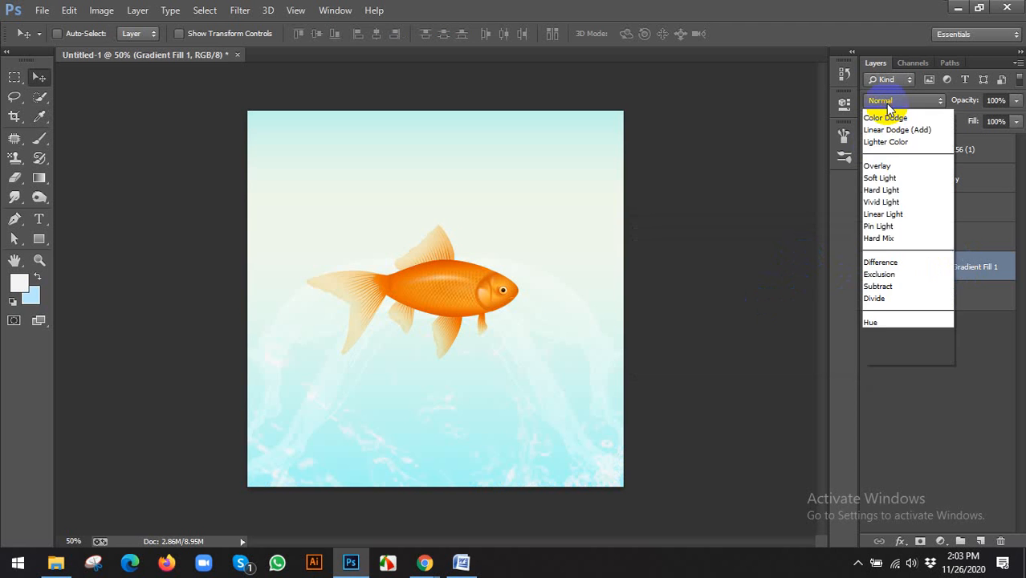
{"action": "left_click", "coordinate": [882, 166]}
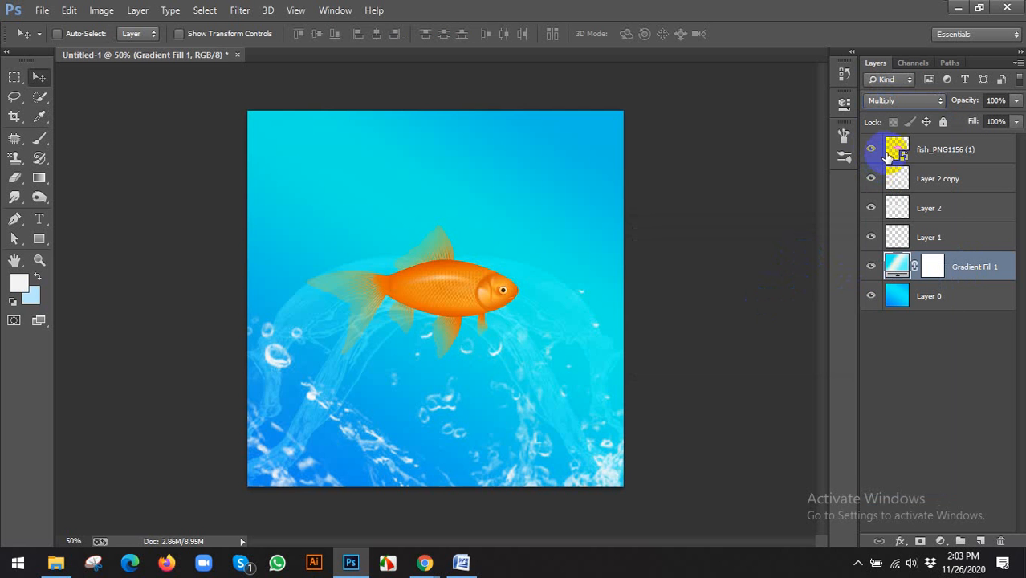
{"action": "key", "text": "shift+plus"}
{"action": "key", "text": "shift+plus"}
{"action": "key", "text": "shift+plus"}
{"action": "key", "text": "shift+plus"}
{"action": "key", "text": "shift+plus"}
{"action": "key", "text": "shift+plus"}
{"action": "key", "text": "shift+plus"}
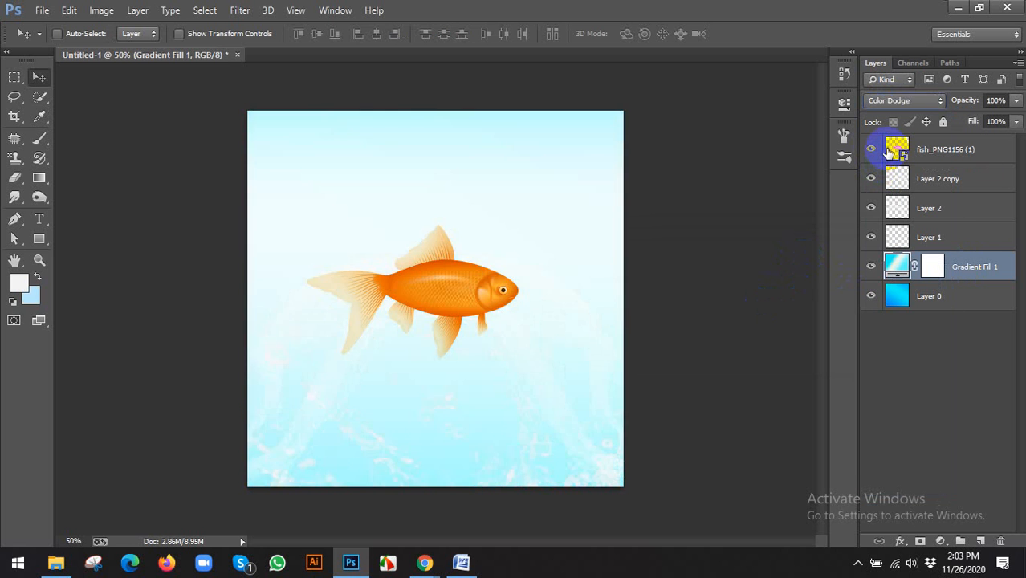
{"action": "key", "text": "shift+plus"}
{"action": "key", "text": "shift+plus"}
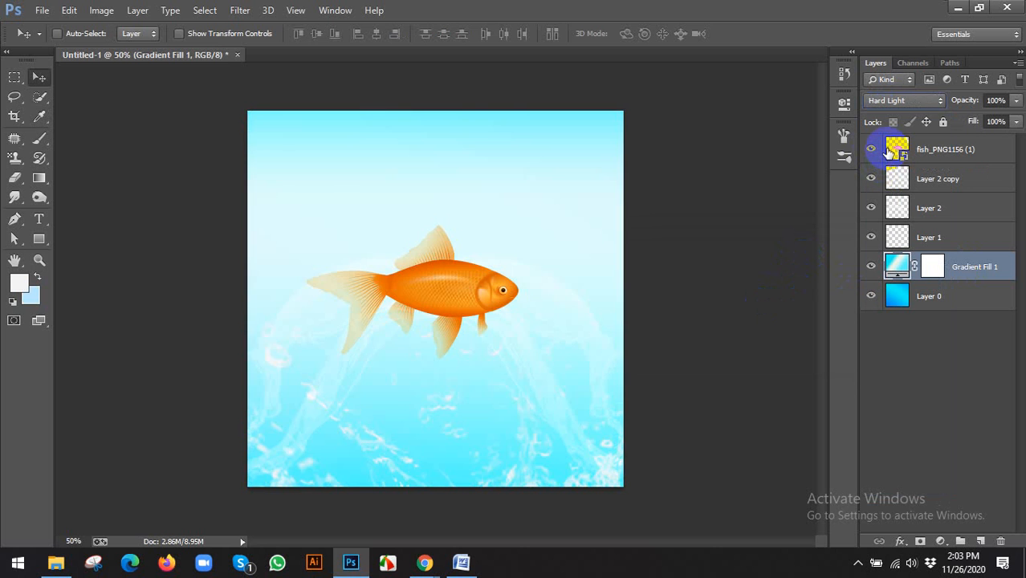
{"action": "key", "text": "shift+plus"}
{"action": "key", "text": "shift+plus"}
{"action": "key", "text": "shift+plus"}
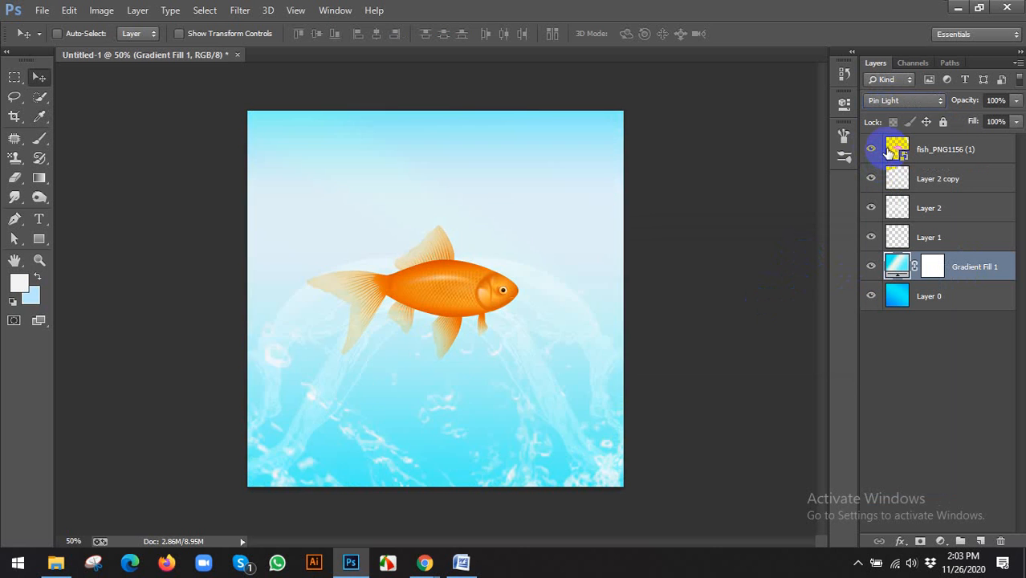
{"action": "key", "text": "shift+plus"}
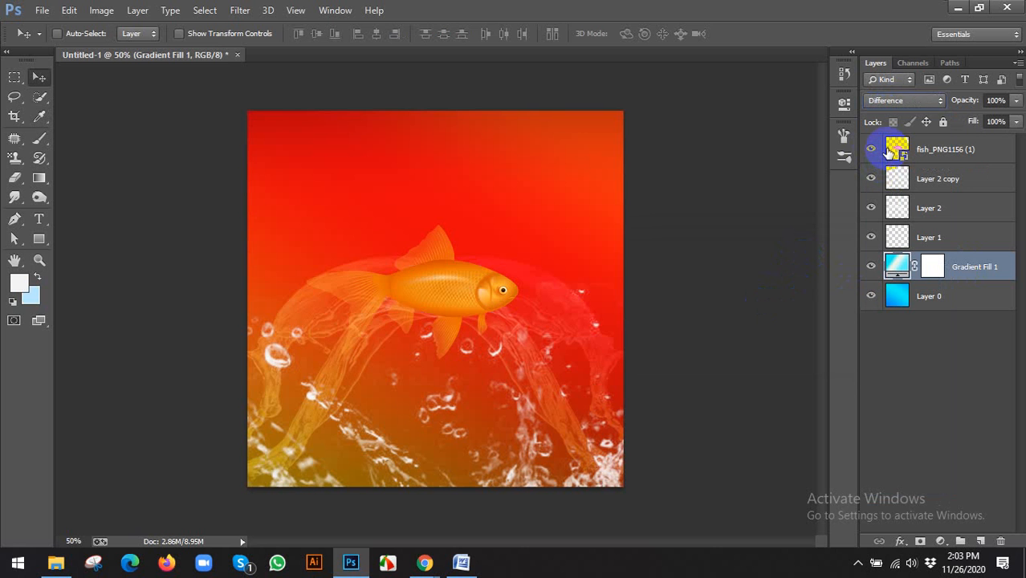
{"action": "key", "text": "shift+plus"}
{"action": "key", "text": "shift+plus"}
{"action": "key", "text": "shift+plus"}
{"action": "key", "text": "shift+plus"}
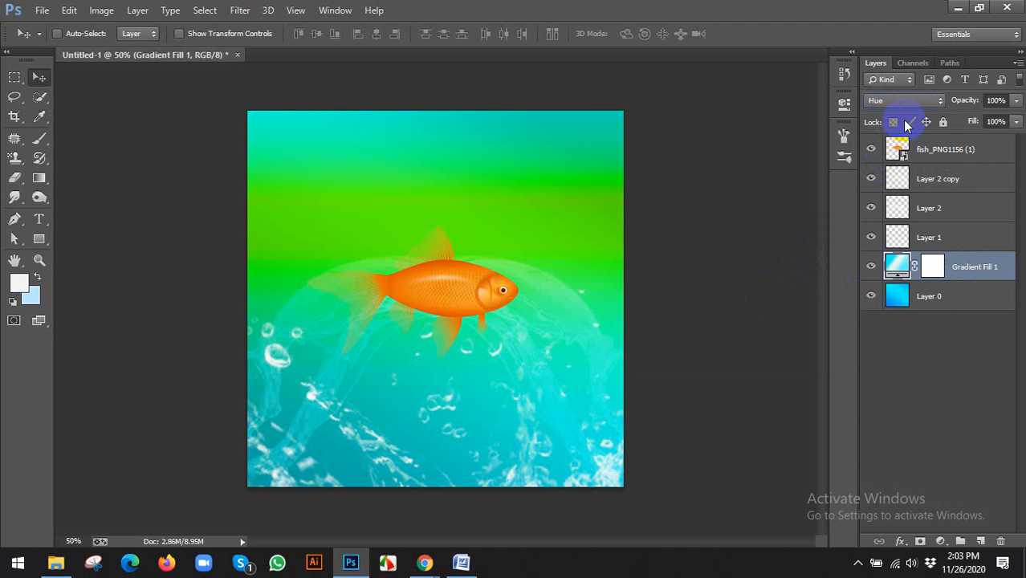
{"action": "left_click", "coordinate": [902, 100]}
{"action": "left_click", "coordinate": [896, 117]}
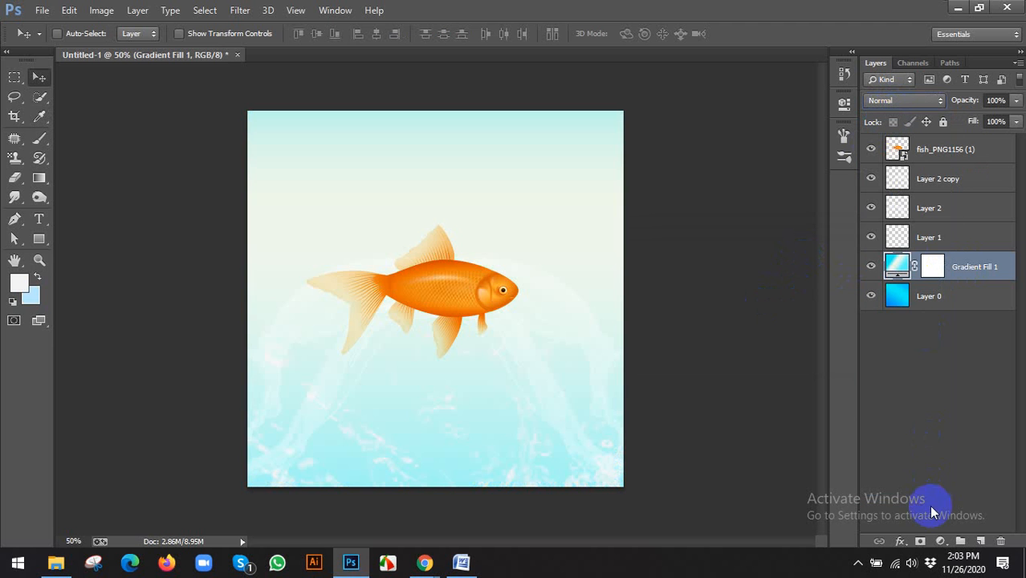
Try a pattern fill layer above Gradient Fill 1, previewing the blue floral and blue spiral patterns
{"action": "left_click", "coordinate": [940, 541]}
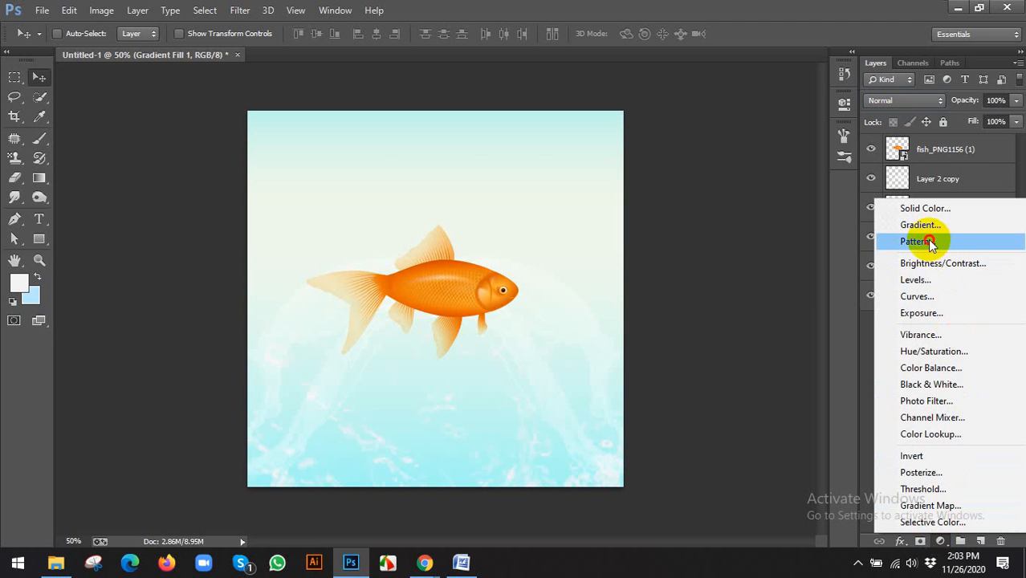
{"action": "left_click", "coordinate": [915, 240]}
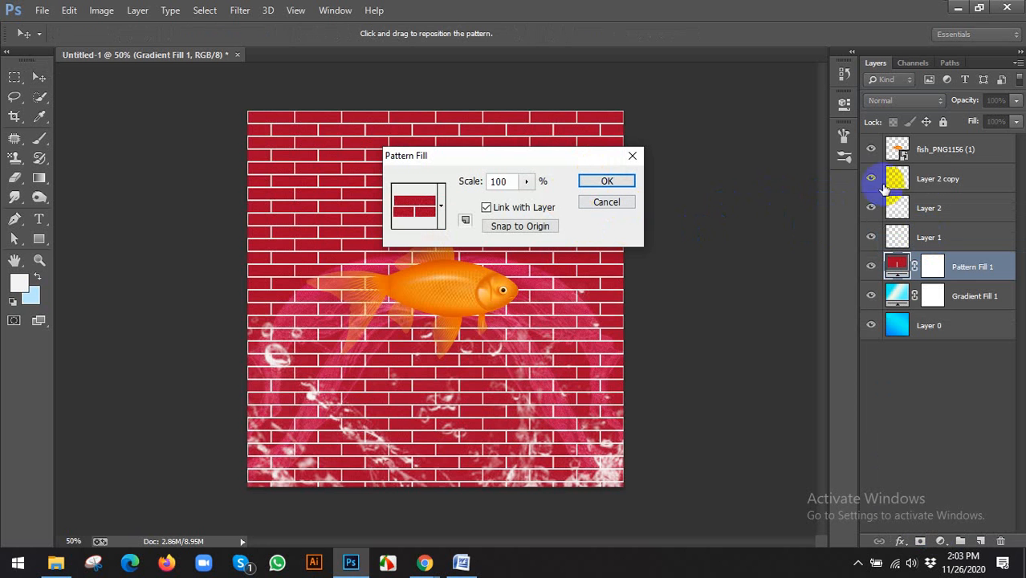
{"action": "left_click", "coordinate": [440, 210]}
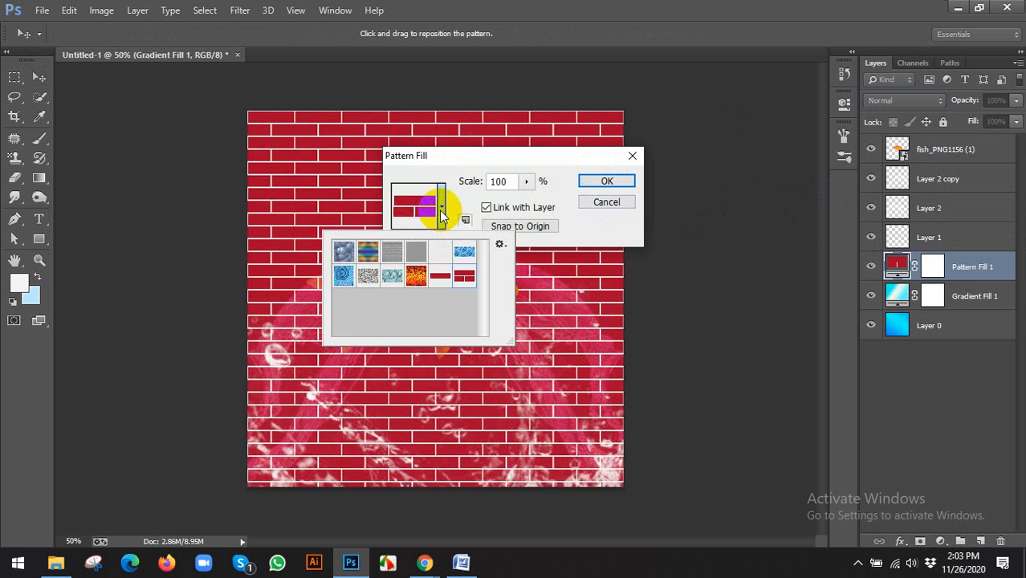
{"action": "left_click", "coordinate": [391, 277]}
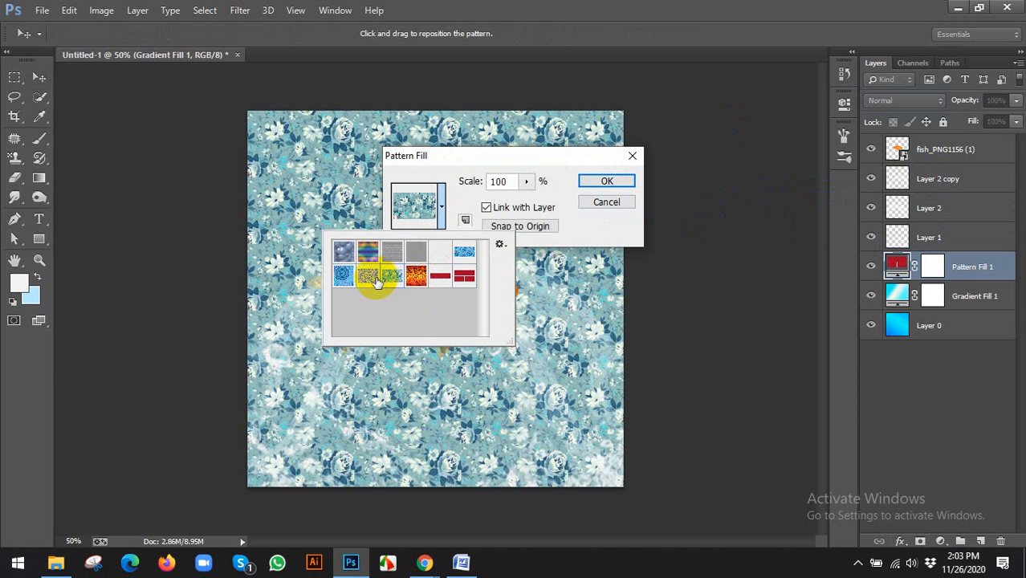
{"action": "left_click", "coordinate": [367, 281]}
{"action": "left_click", "coordinate": [344, 281]}
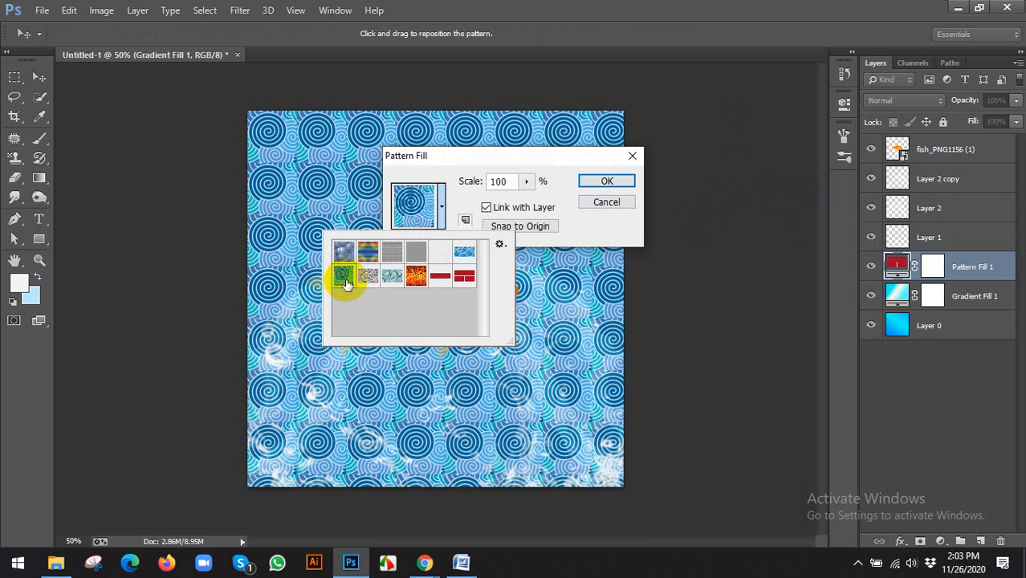
Try different scales for the blue spiral pattern, including 80%, and cancel the pattern fill
{"action": "left_click", "coordinate": [526, 185]}
{"action": "left_click", "coordinate": [525, 184]}
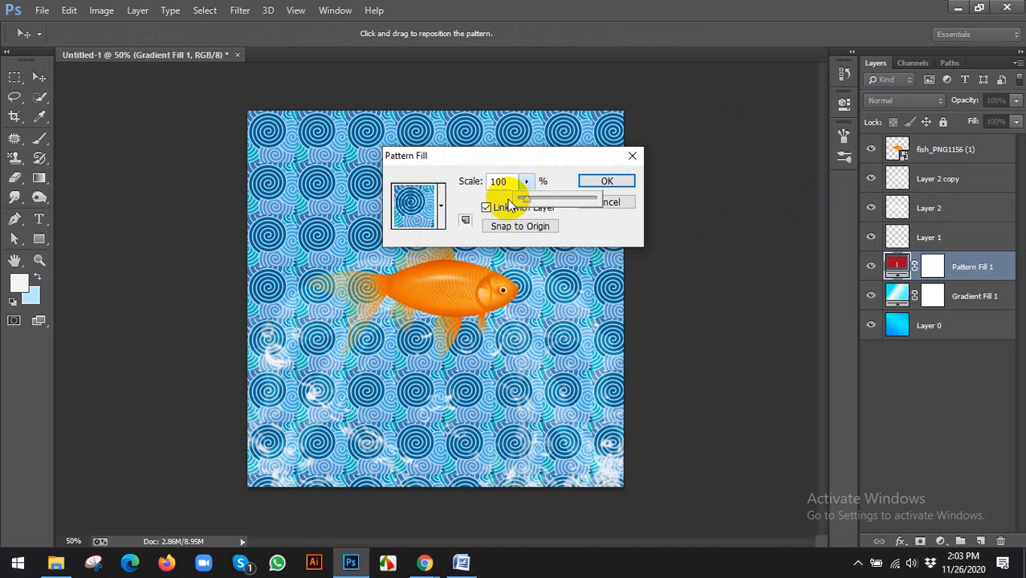
{"action": "left_click", "coordinate": [540, 199]}
{"action": "left_click_drag", "start_coordinate": [559, 203], "coordinate": [539, 206]}
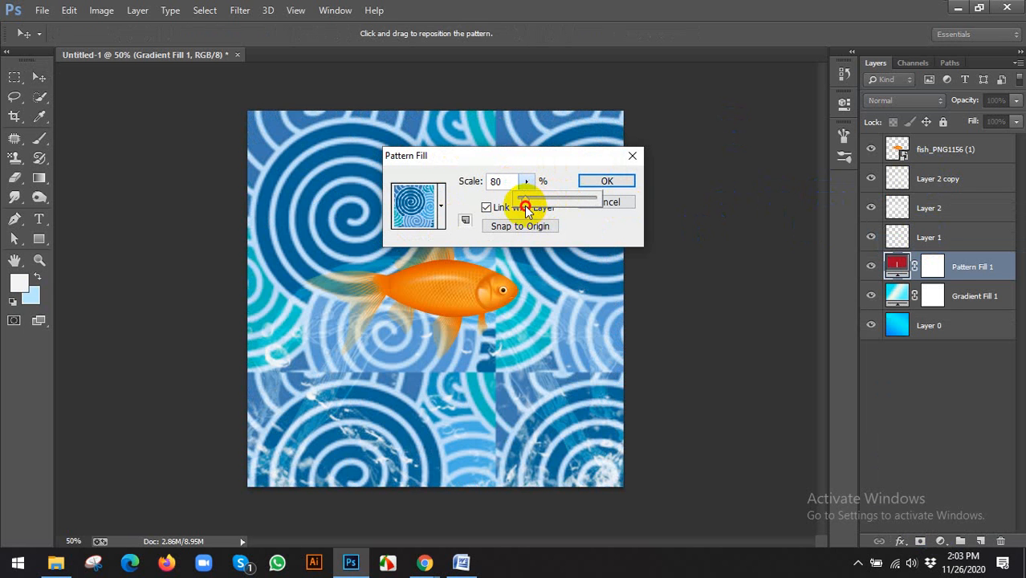
{"action": "left_click", "coordinate": [610, 201]}
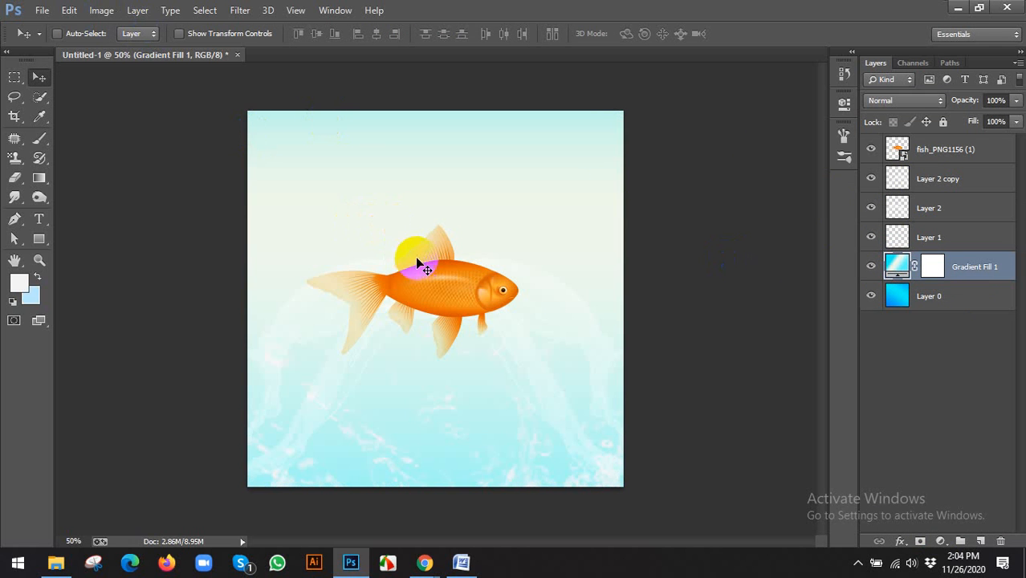
Create a new blank document with the default settings
{"action": "left_click", "coordinate": [44, 11]}
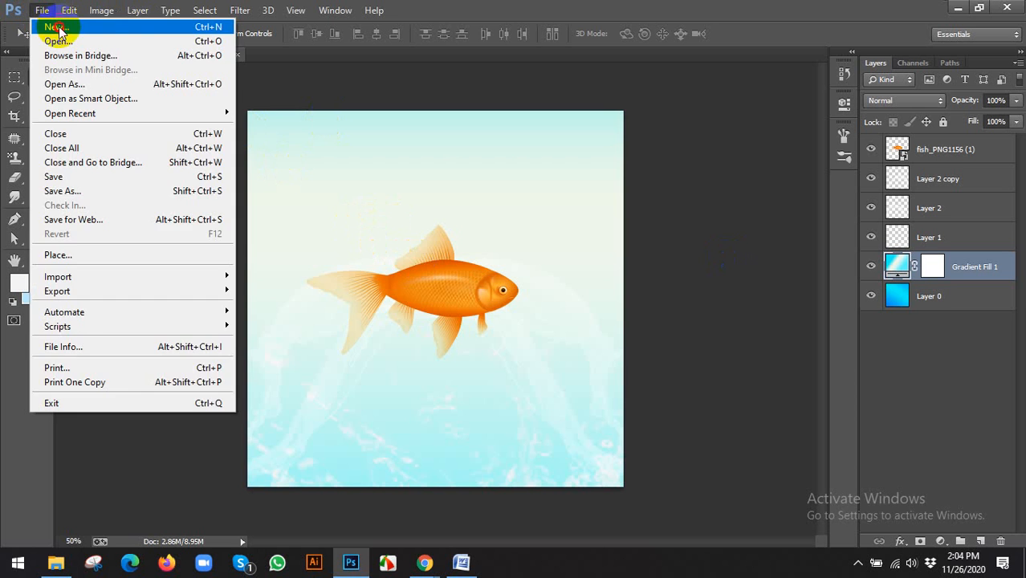
{"action": "left_click", "coordinate": [42, 31]}
{"action": "left_click", "coordinate": [608, 154]}
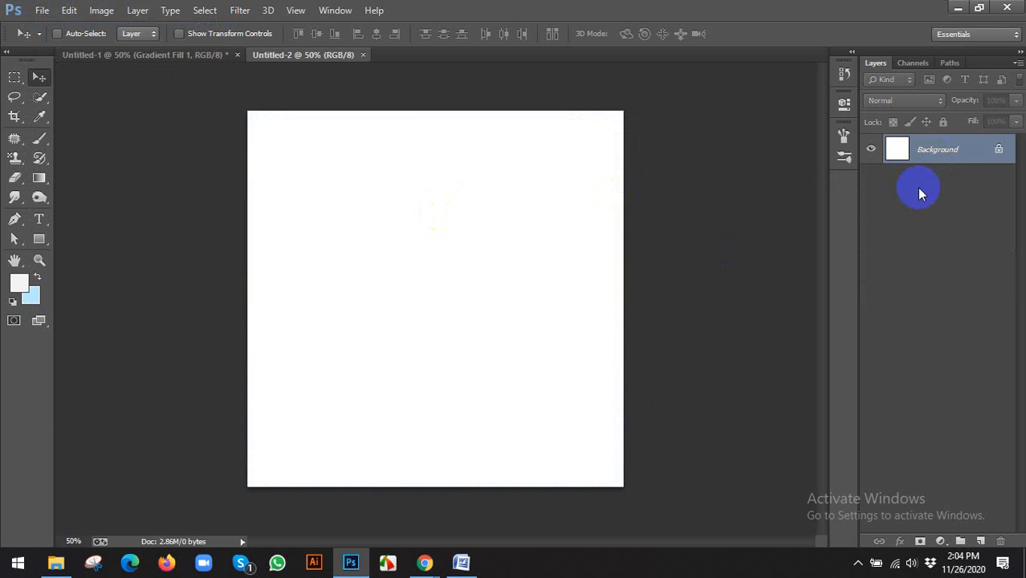
Add a gradient fill layer above the Background and choose the Black, White preset for it
{"action": "left_click", "coordinate": [940, 541]}
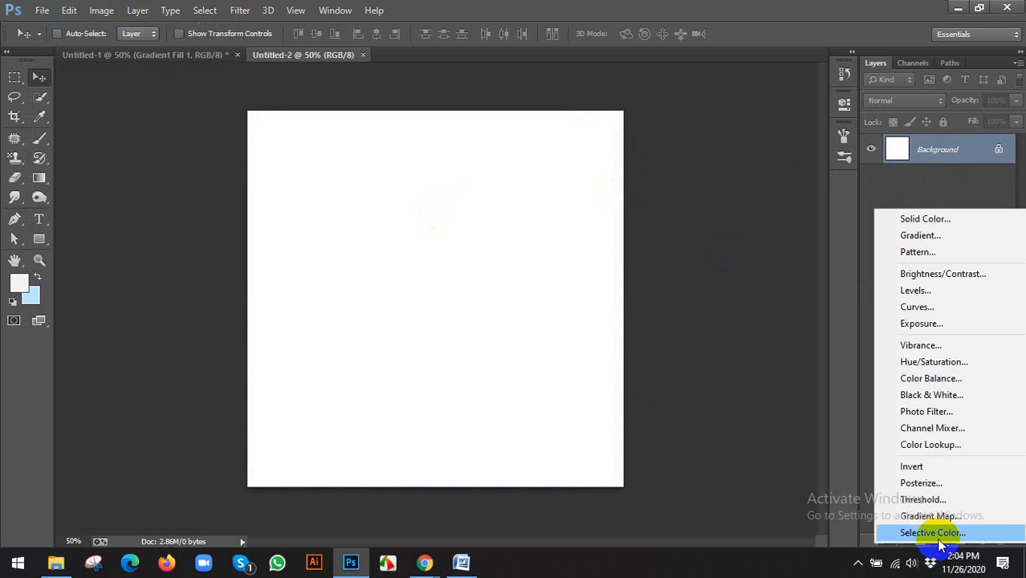
{"action": "left_click", "coordinate": [928, 234]}
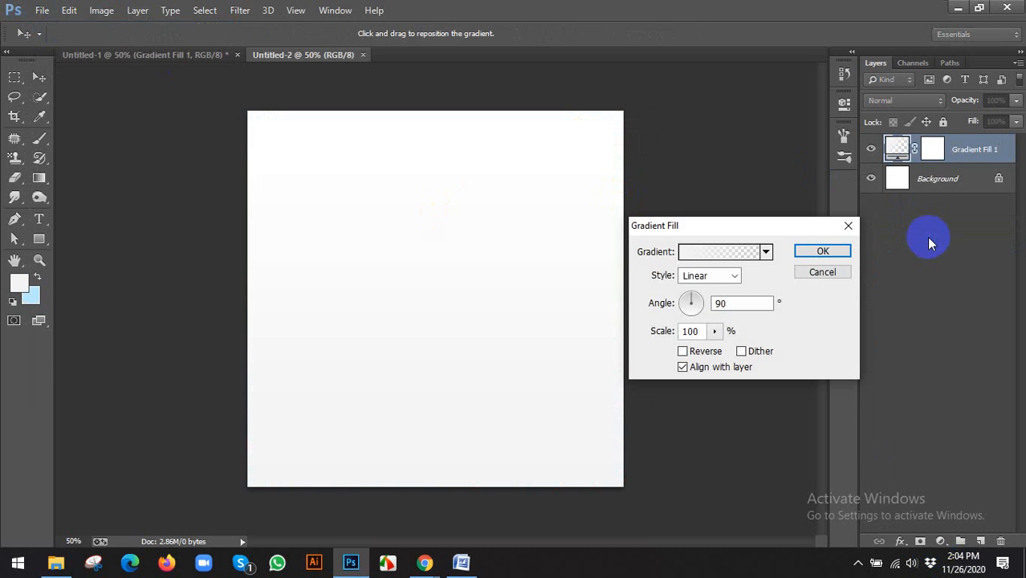
{"action": "left_click", "coordinate": [744, 252]}
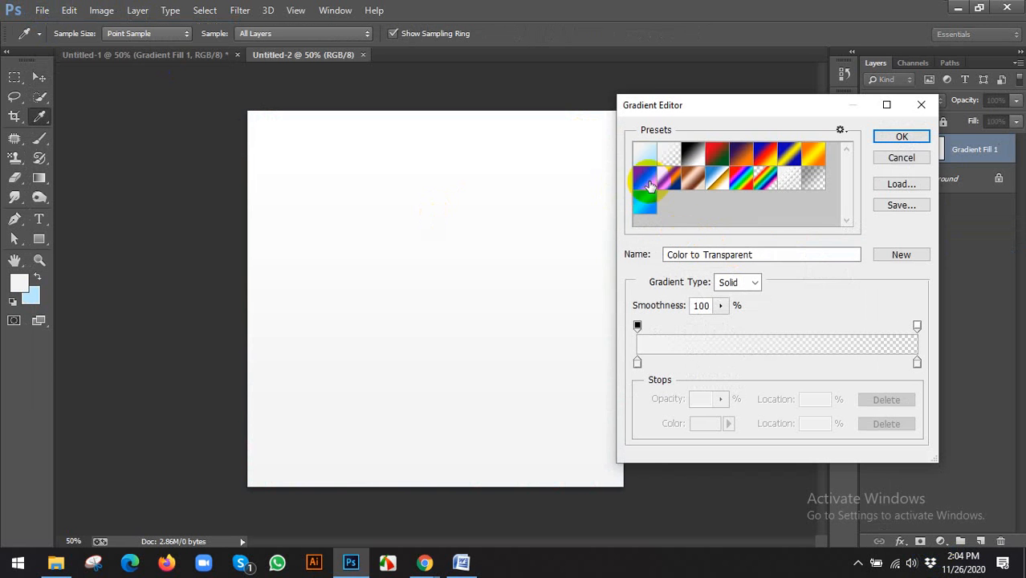
{"action": "left_click", "coordinate": [695, 160]}
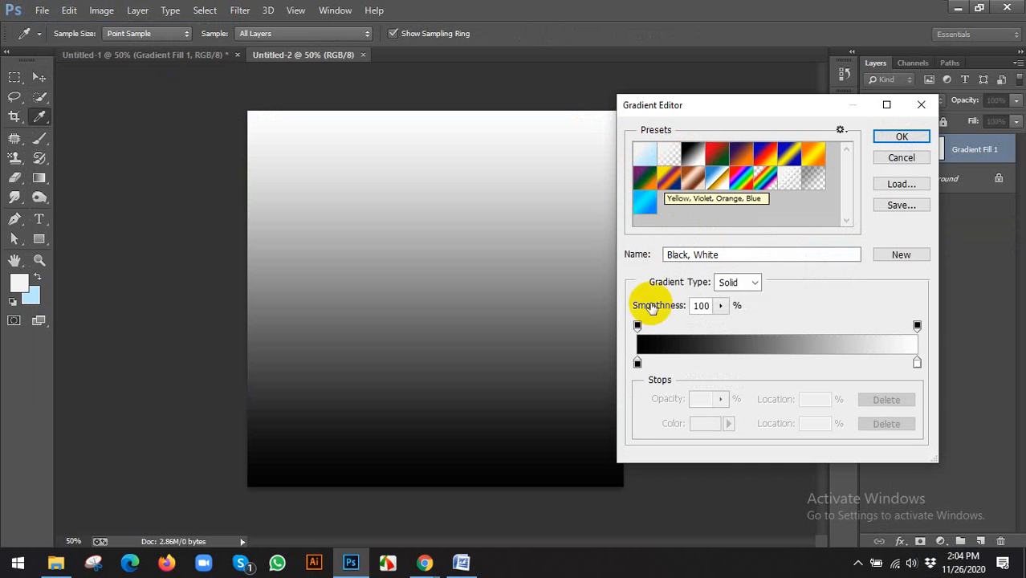
Change the gradient's white colour stop to dark grey 3e3d3d and accept the edited gradient
{"action": "left_click", "coordinate": [638, 365]}
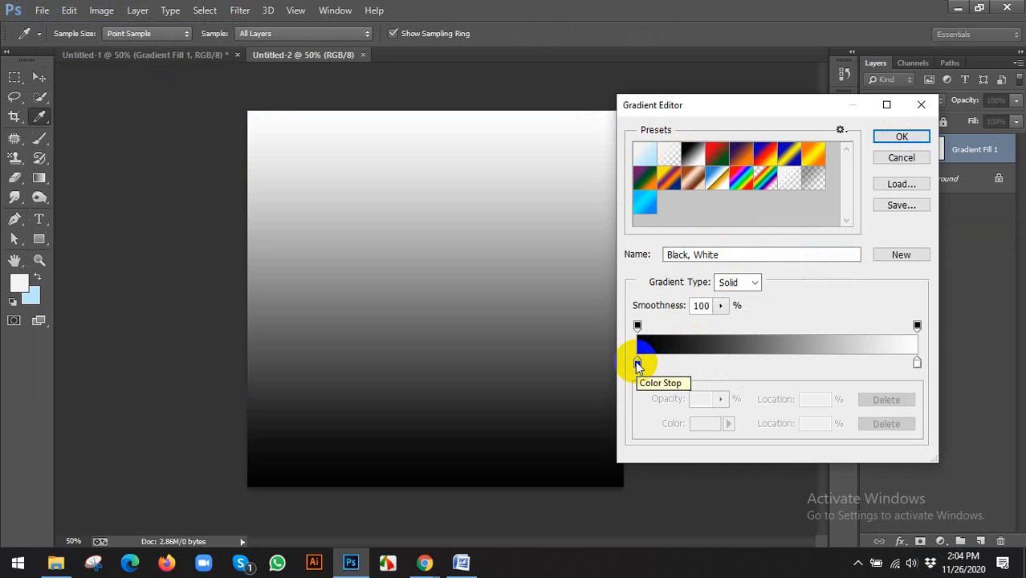
{"action": "left_click", "coordinate": [916, 364]}
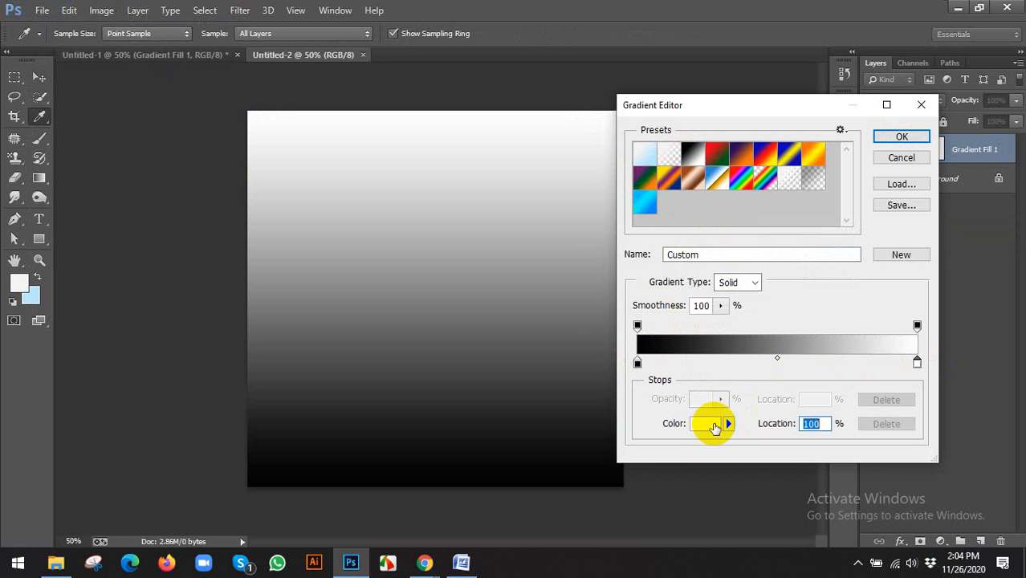
{"action": "left_click", "coordinate": [706, 426]}
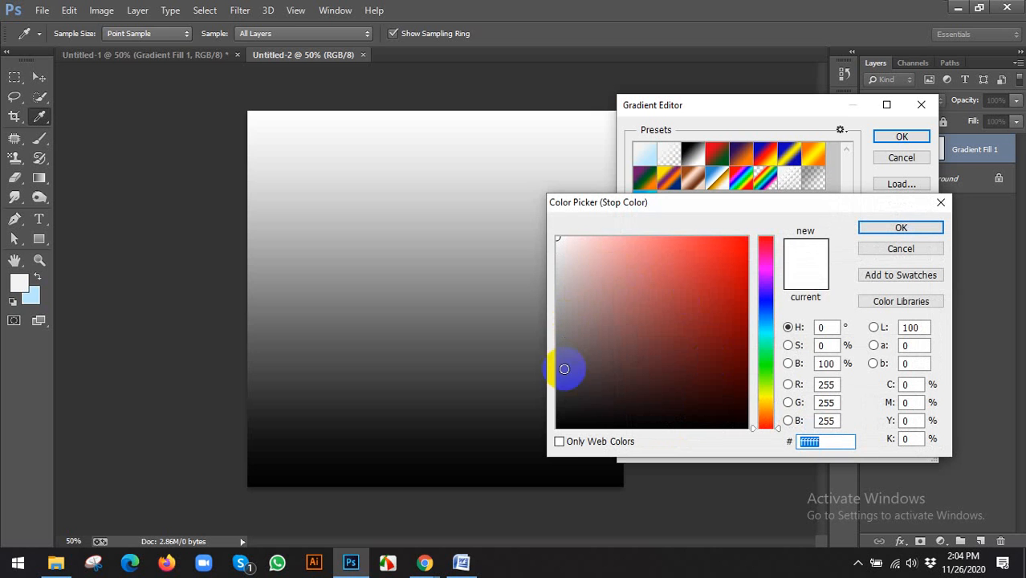
{"action": "left_click", "coordinate": [569, 375]}
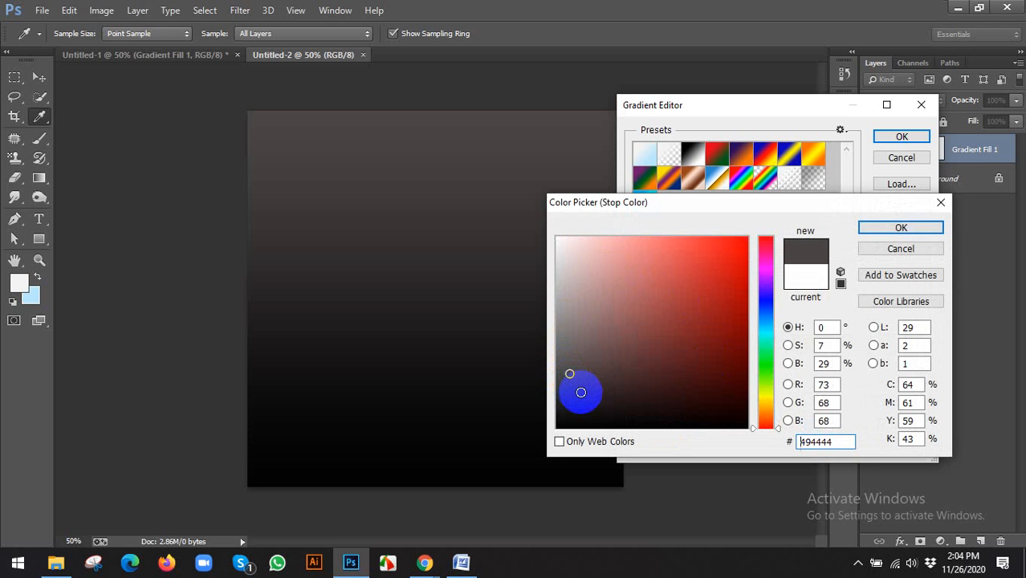
{"action": "left_click", "coordinate": [581, 393]}
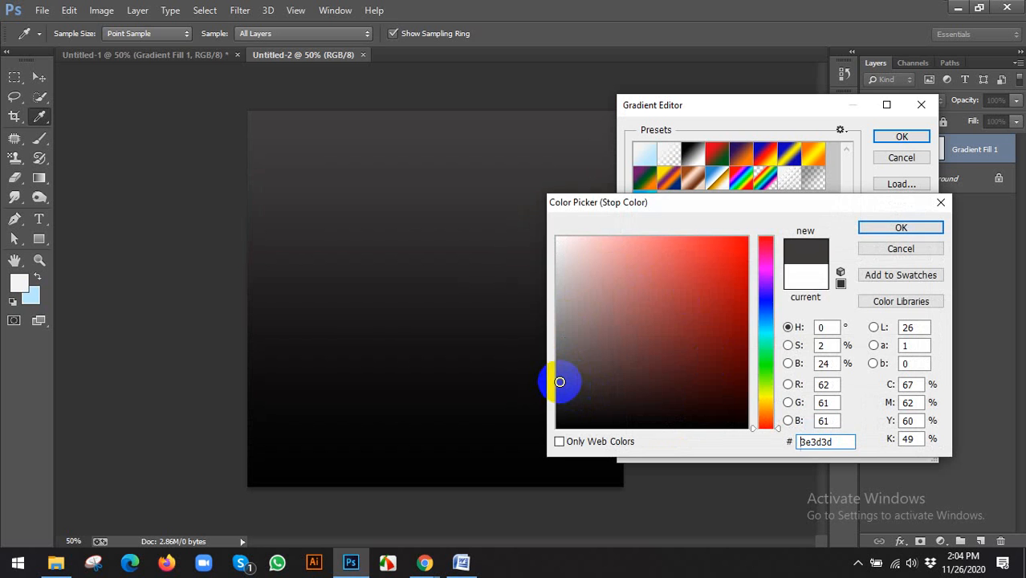
{"action": "left_click", "coordinate": [923, 228]}
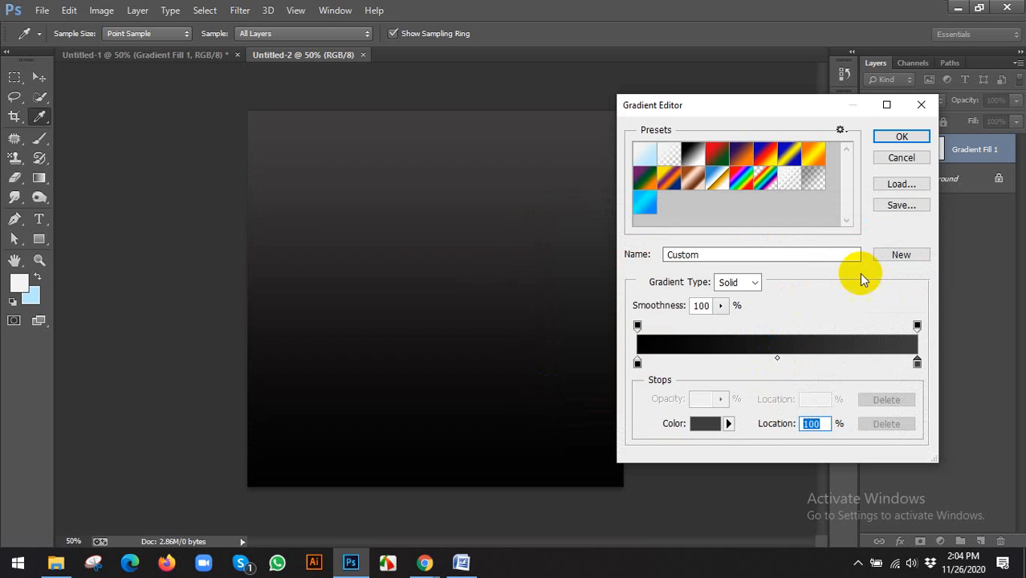
{"action": "left_click", "coordinate": [887, 141]}
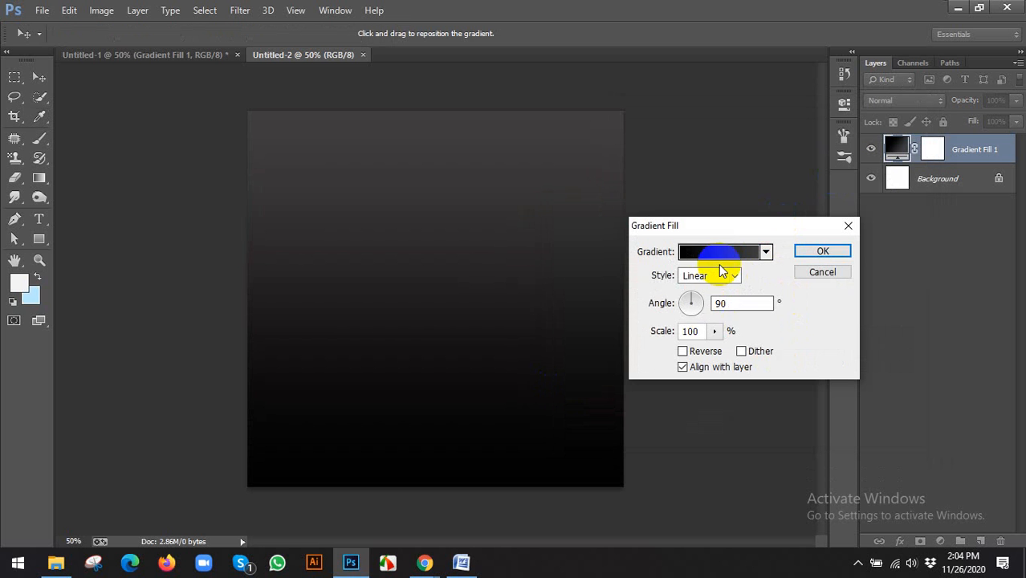
Set the gradient fill's style to Radial, reverse its colours, increase its scale above 100%, and apply it
{"action": "left_click", "coordinate": [721, 276]}
{"action": "left_click", "coordinate": [720, 302]}
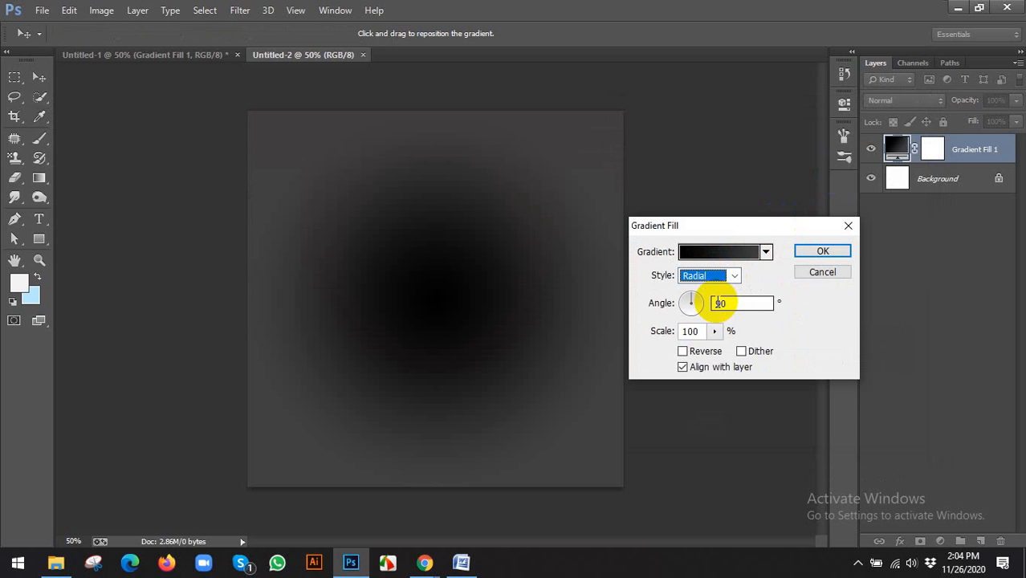
{"action": "left_click", "coordinate": [694, 354]}
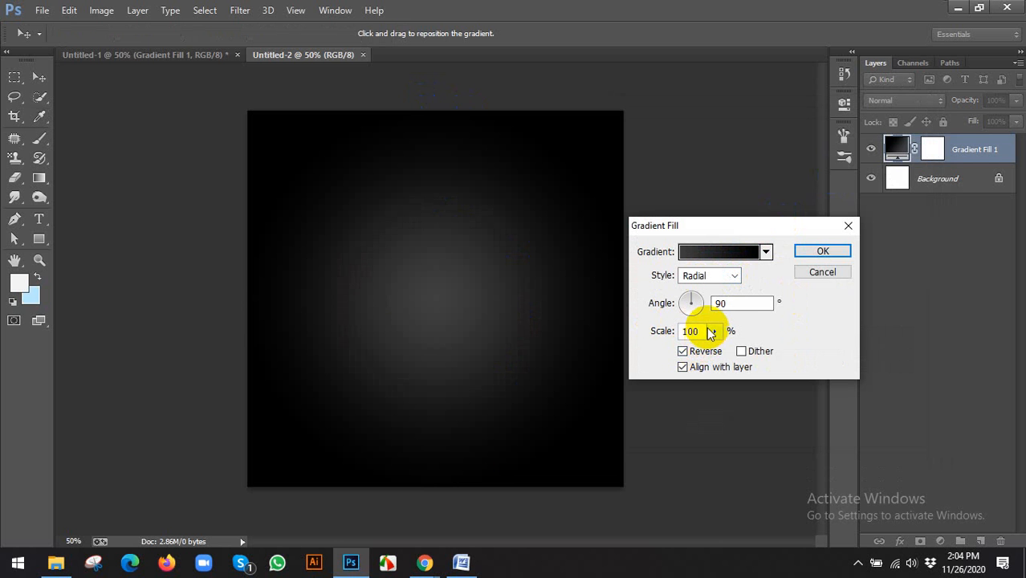
{"action": "left_click", "coordinate": [714, 331]}
{"action": "left_click_drag", "start_coordinate": [720, 359], "coordinate": [724, 352]}
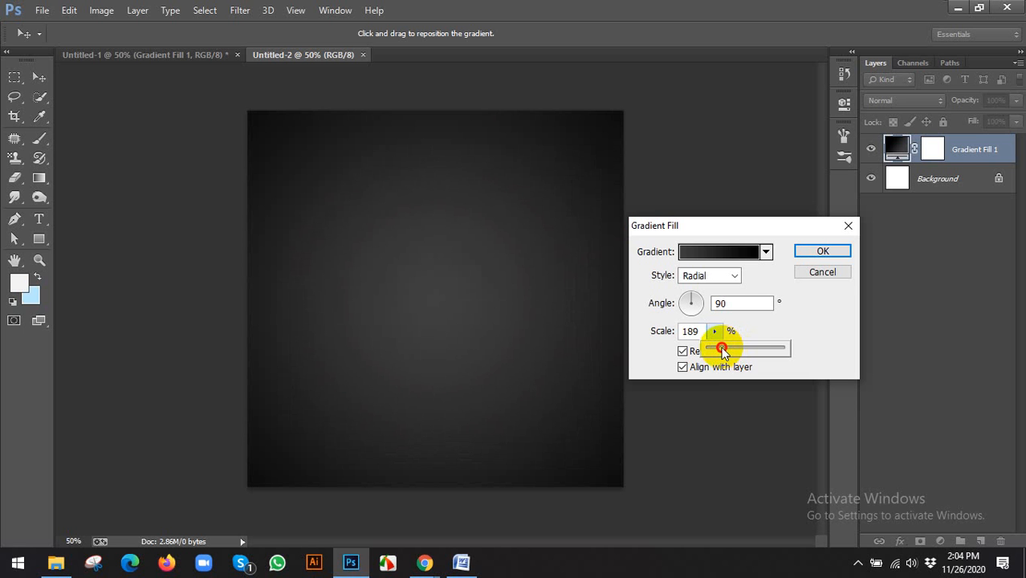
{"action": "left_click", "coordinate": [821, 250]}
{"action": "scroll", "coordinate": [762, 257], "scroll_direction": "up", "scroll_amount": 2}
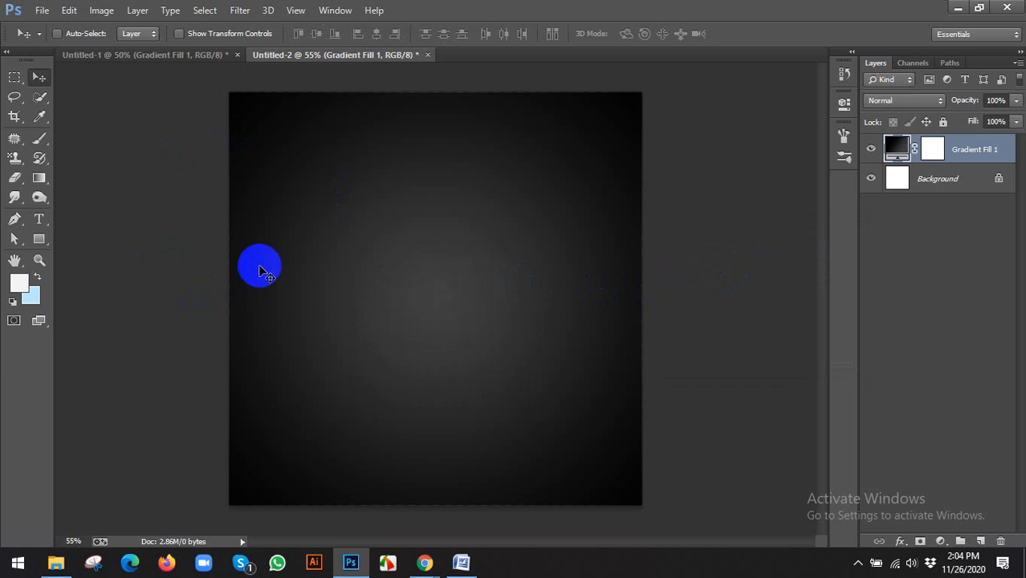
{"action": "scroll", "coordinate": [261, 269], "scroll_direction": "down", "scroll_amount": 2}
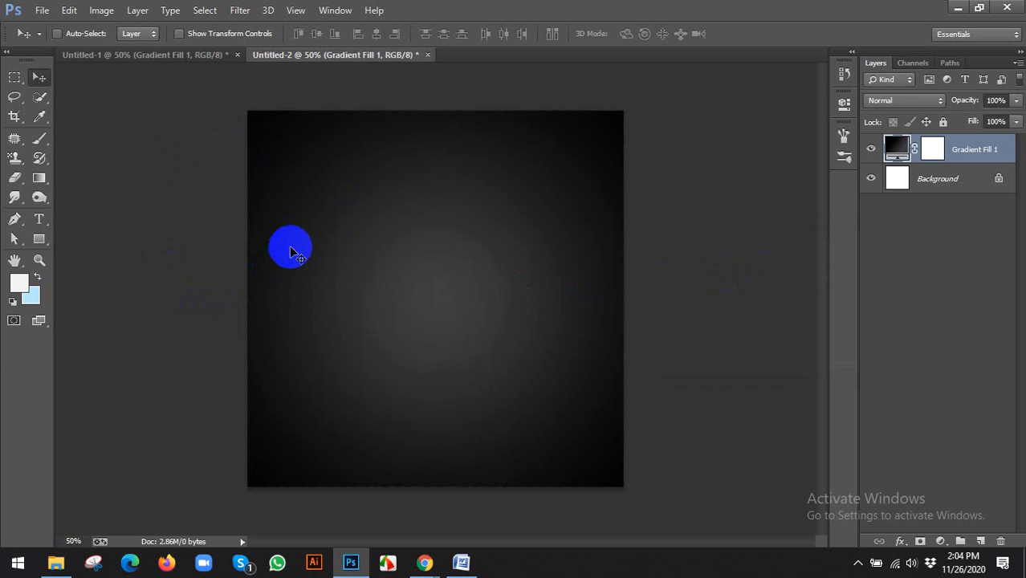
Switch to Chrome and examine the backgrounds in the milk splash ads image results
{"action": "mouse_move", "coordinate": [425, 562]}
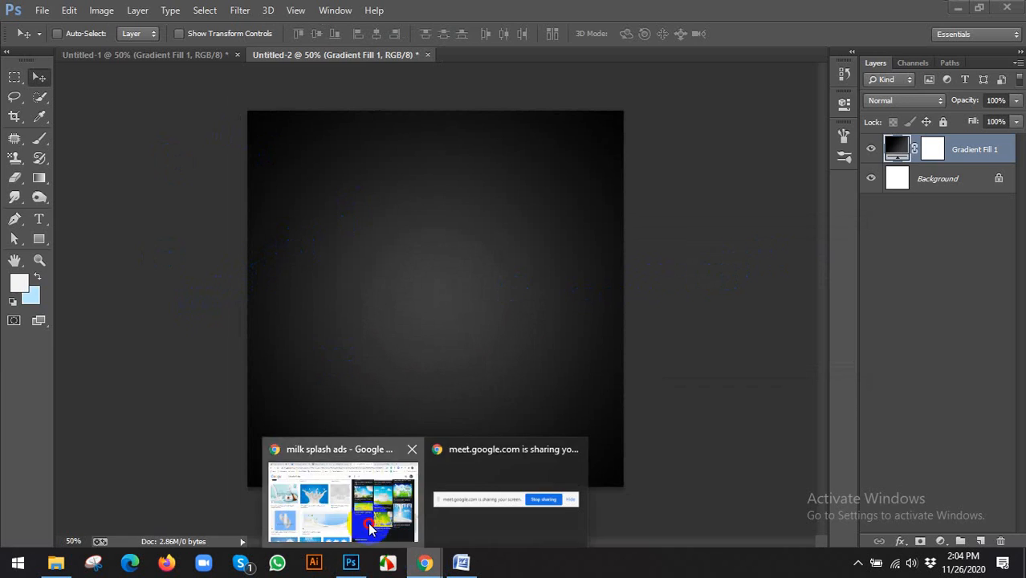
{"action": "left_click", "coordinate": [367, 522]}
{"action": "scroll", "coordinate": [403, 364], "scroll_direction": "down", "scroll_amount": 7}
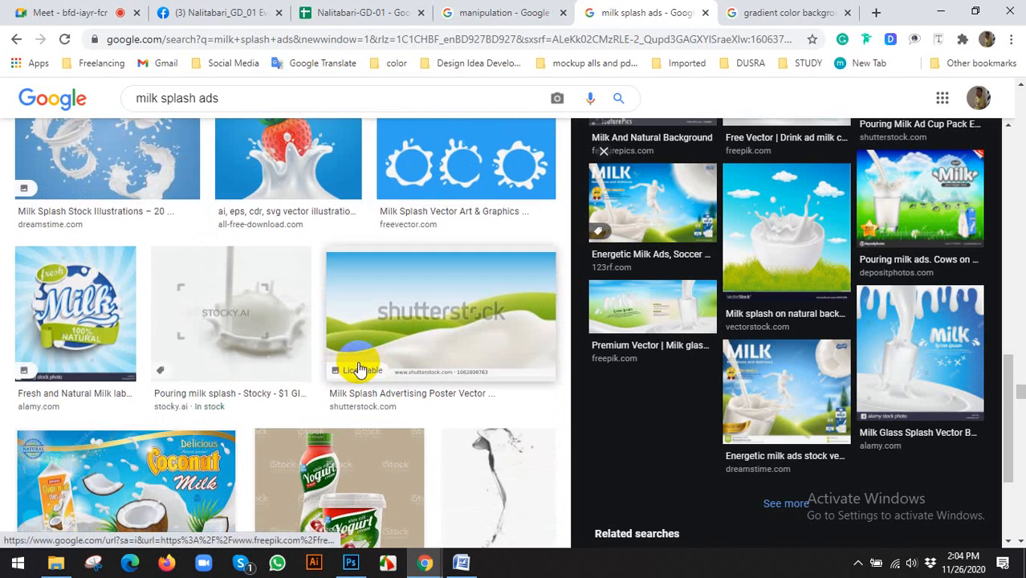
{"action": "scroll", "coordinate": [390, 339], "scroll_direction": "down", "scroll_amount": 3}
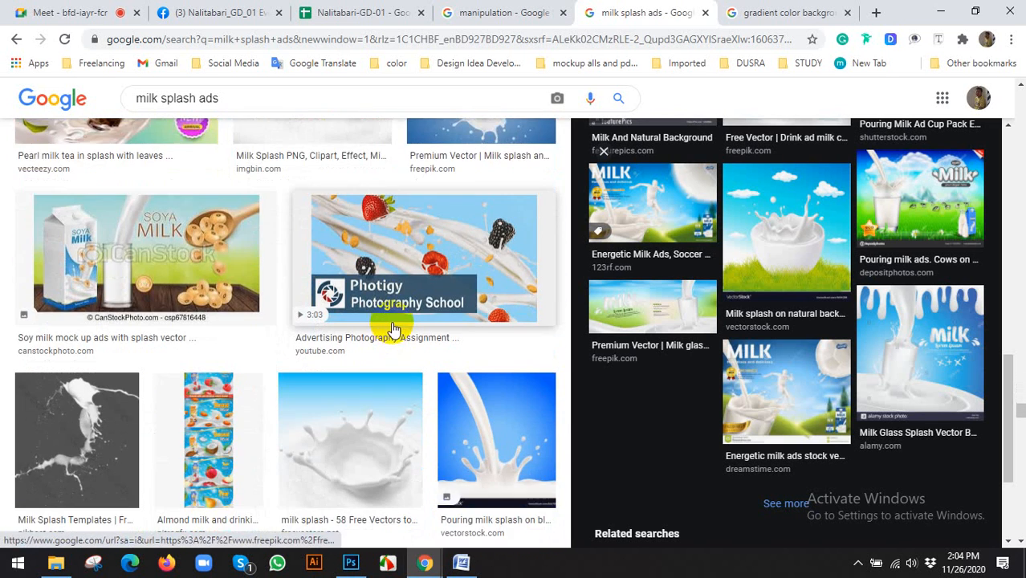
{"action": "scroll", "coordinate": [393, 328], "scroll_direction": "down", "scroll_amount": 3}
{"action": "scroll", "coordinate": [396, 324], "scroll_direction": "down", "scroll_amount": 1}
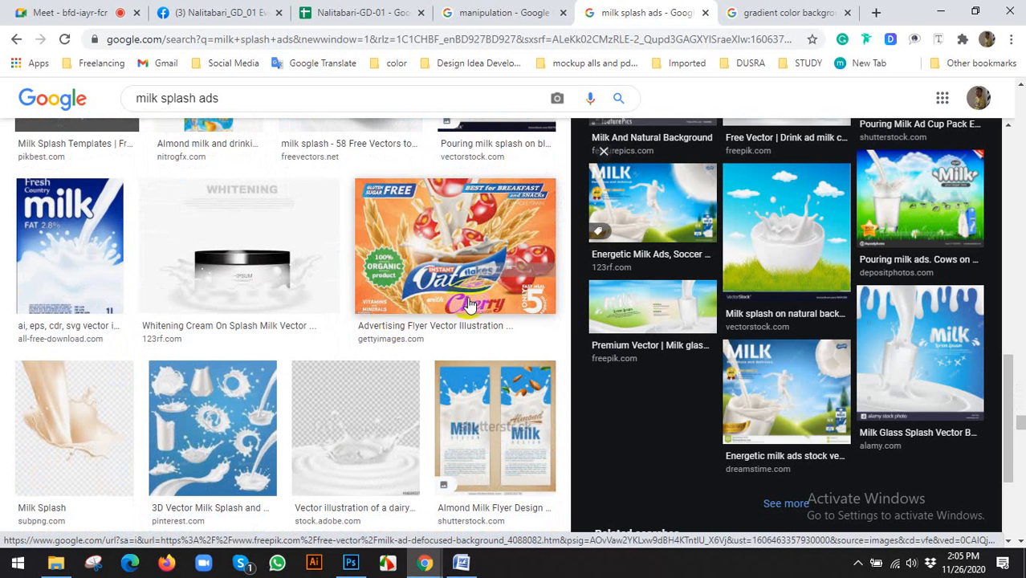
{"action": "scroll", "coordinate": [237, 321], "scroll_direction": "up", "scroll_amount": 2}
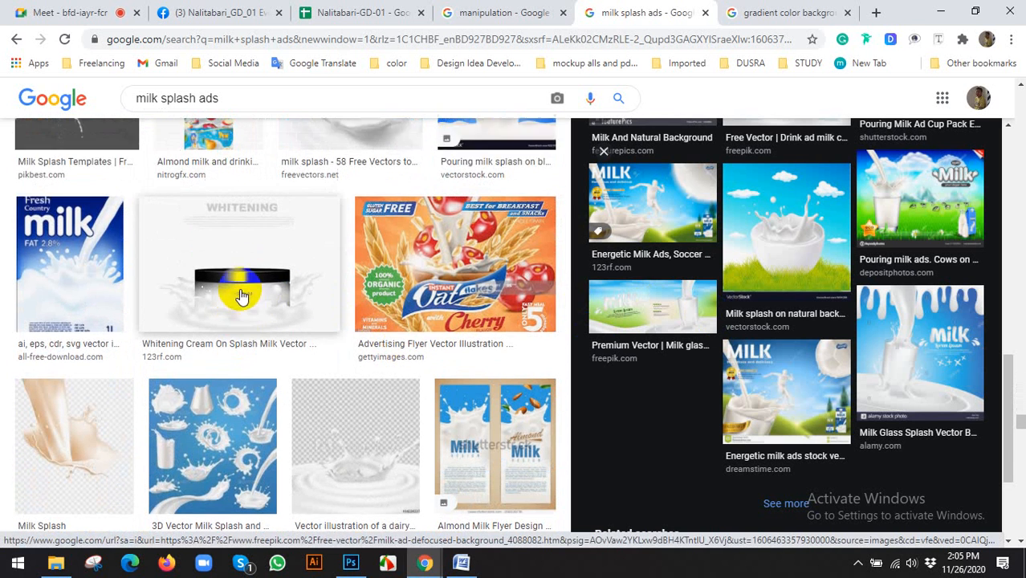
Preview the Whitening Cream advert among the milk splash results, and return to the gradient color background image search
{"action": "left_click", "coordinate": [311, 365]}
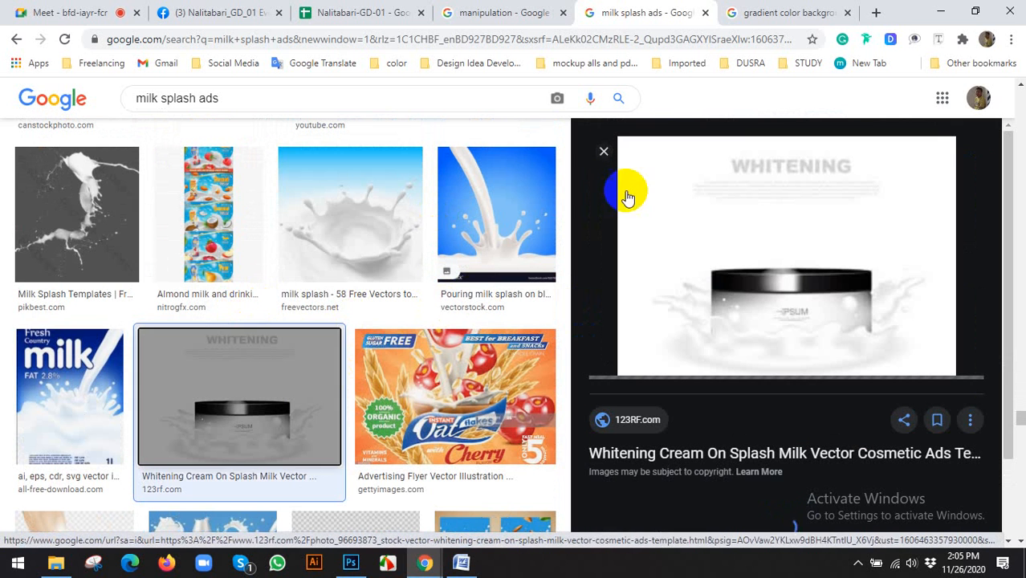
{"action": "scroll", "coordinate": [173, 256], "scroll_direction": "down", "scroll_amount": 5}
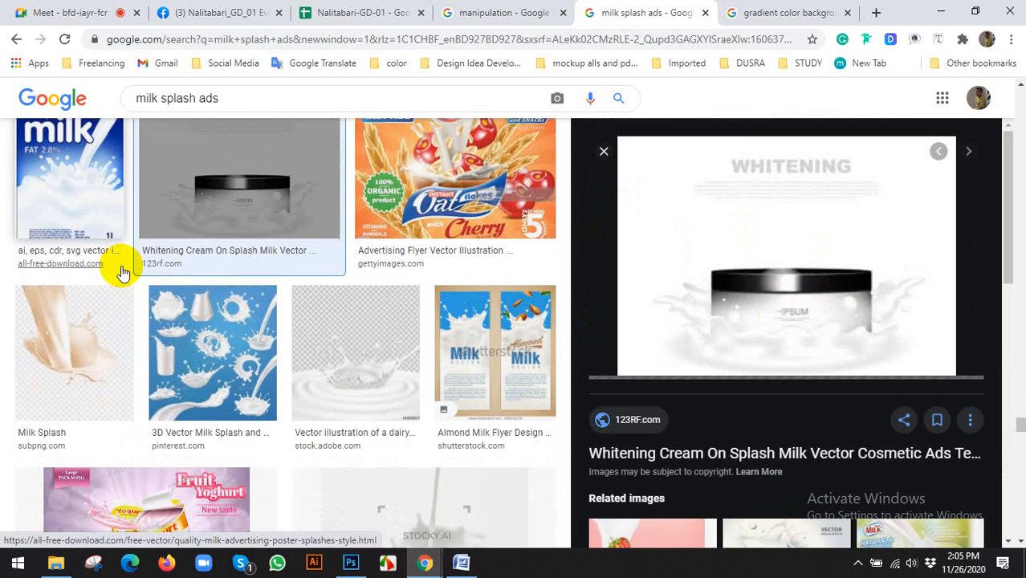
{"action": "scroll", "coordinate": [343, 348], "scroll_direction": "down", "scroll_amount": 2}
{"action": "scroll", "coordinate": [278, 357], "scroll_direction": "down", "scroll_amount": 5}
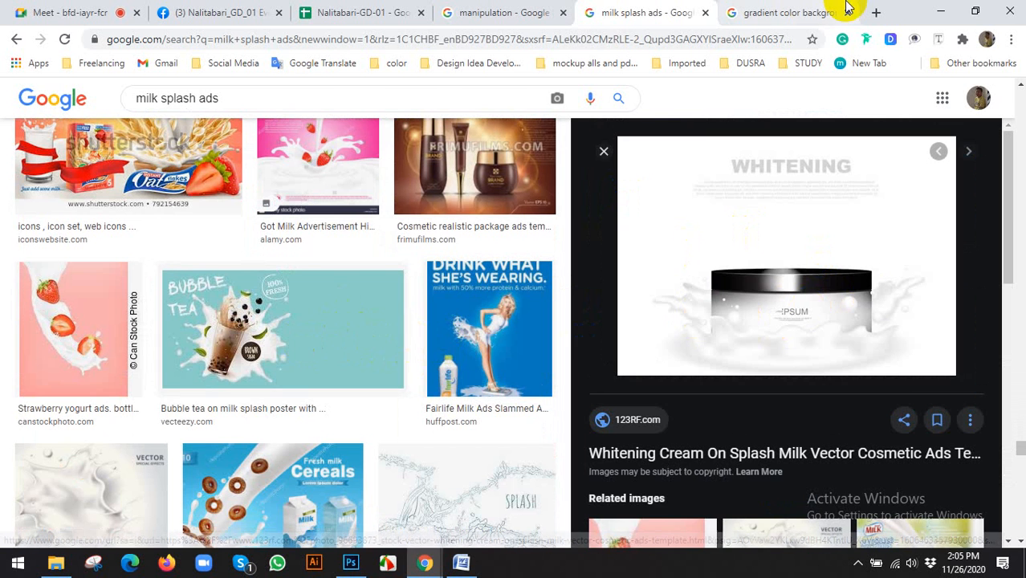
{"action": "left_click", "coordinate": [805, 12]}
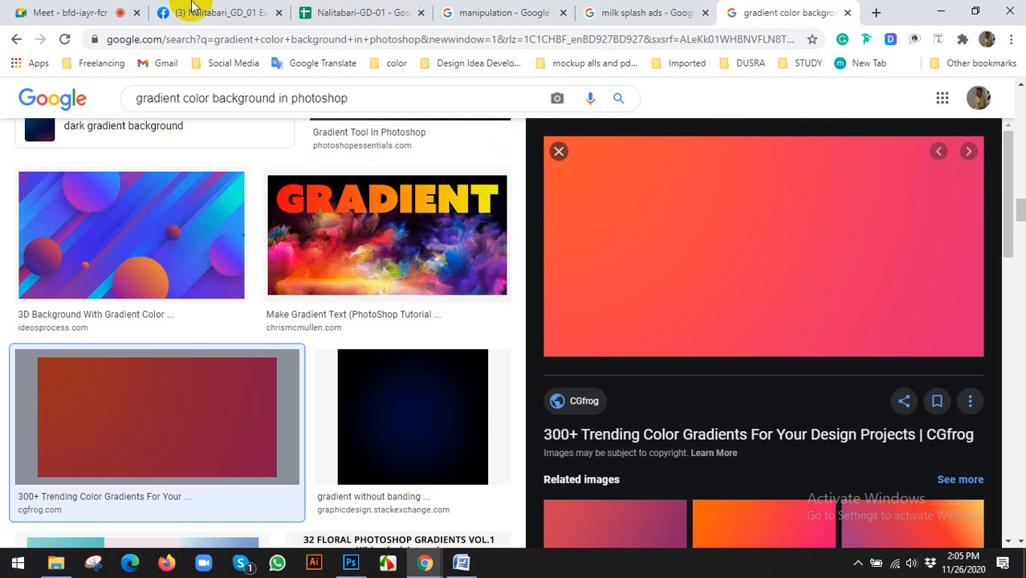
Examine the gradient samples in the gradient color background in photoshop image results and related images
{"action": "left_click", "coordinate": [119, 13]}
{"action": "left_click", "coordinate": [667, 169]}
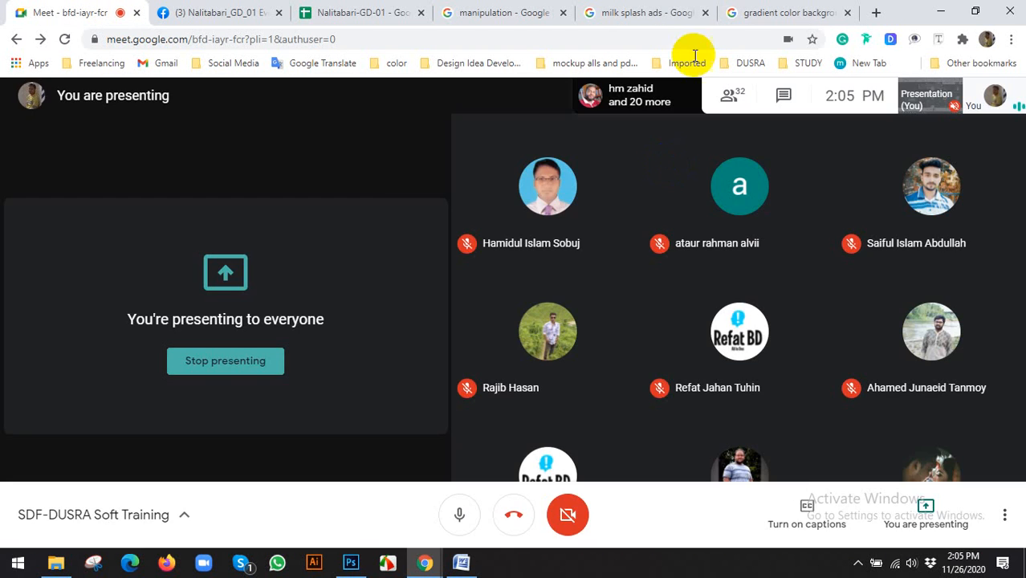
{"action": "left_click", "coordinate": [755, 12]}
{"action": "scroll", "coordinate": [726, 313], "scroll_direction": "down", "scroll_amount": 3}
{"action": "scroll", "coordinate": [729, 317], "scroll_direction": "down", "scroll_amount": 5}
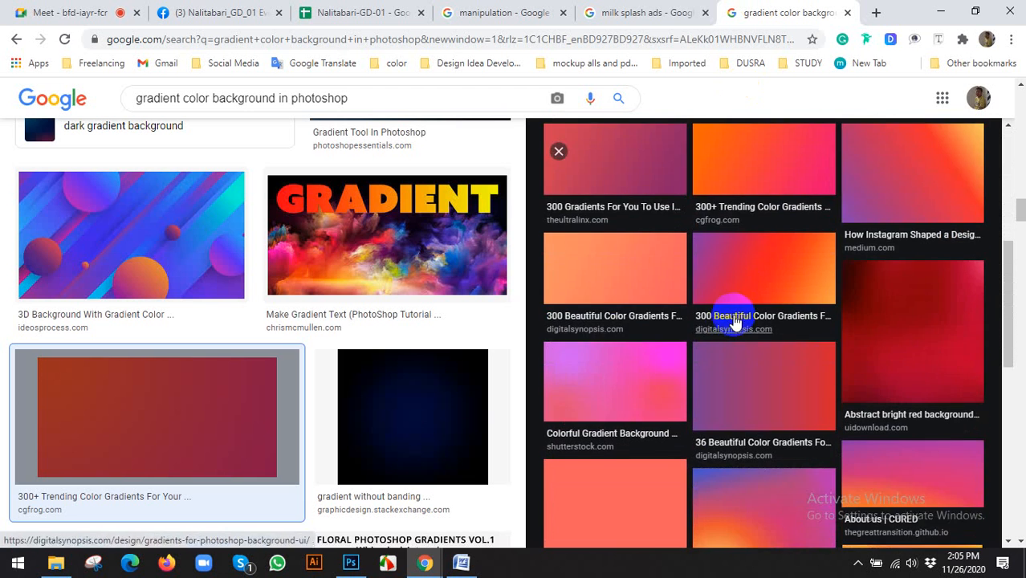
{"action": "scroll", "coordinate": [274, 320], "scroll_direction": "down", "scroll_amount": 6}
{"action": "scroll", "coordinate": [278, 330], "scroll_direction": "down", "scroll_amount": 7}
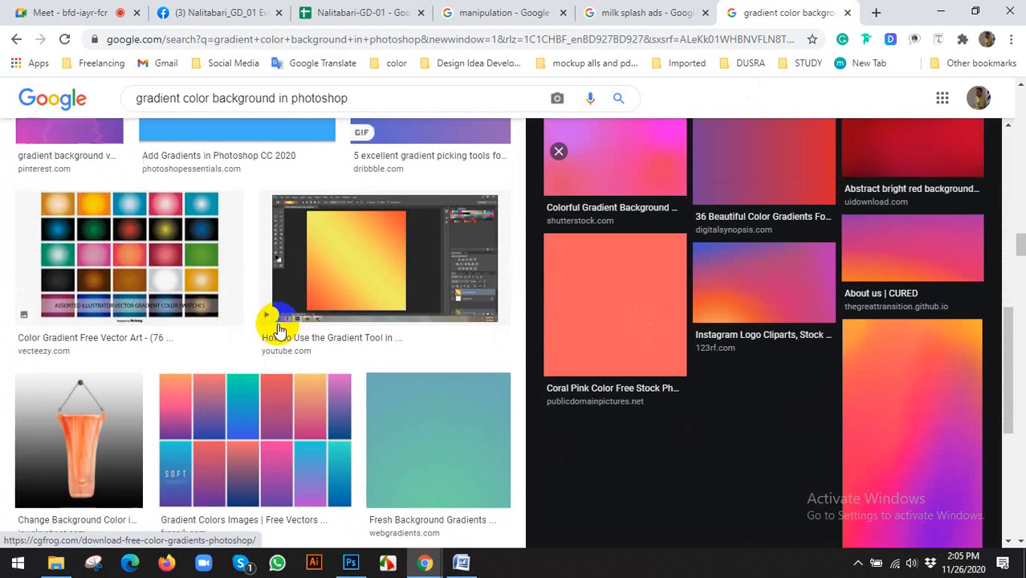
{"action": "scroll", "coordinate": [278, 319], "scroll_direction": "down", "scroll_amount": 3}
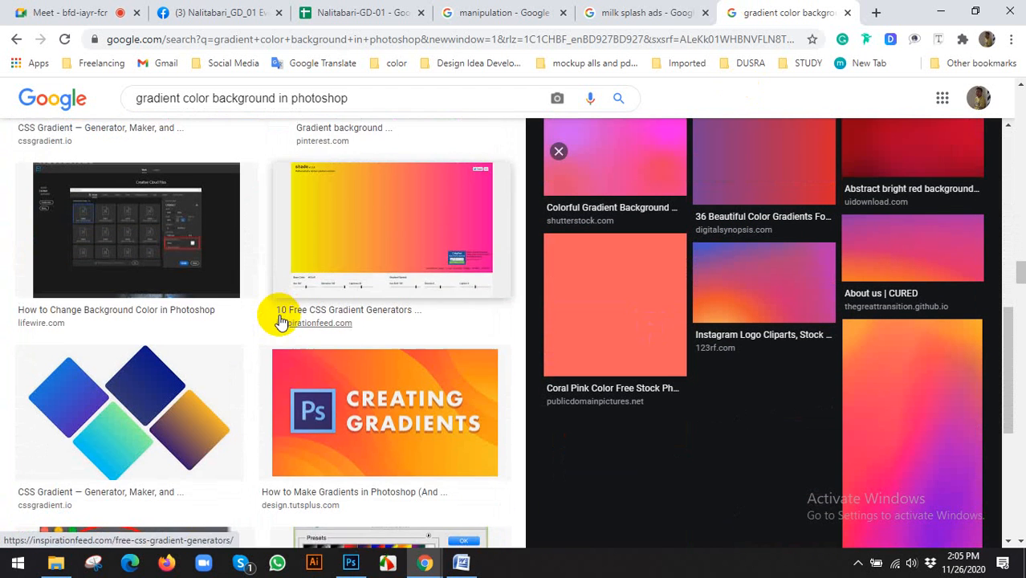
{"action": "scroll", "coordinate": [281, 321], "scroll_direction": "down", "scroll_amount": 9}
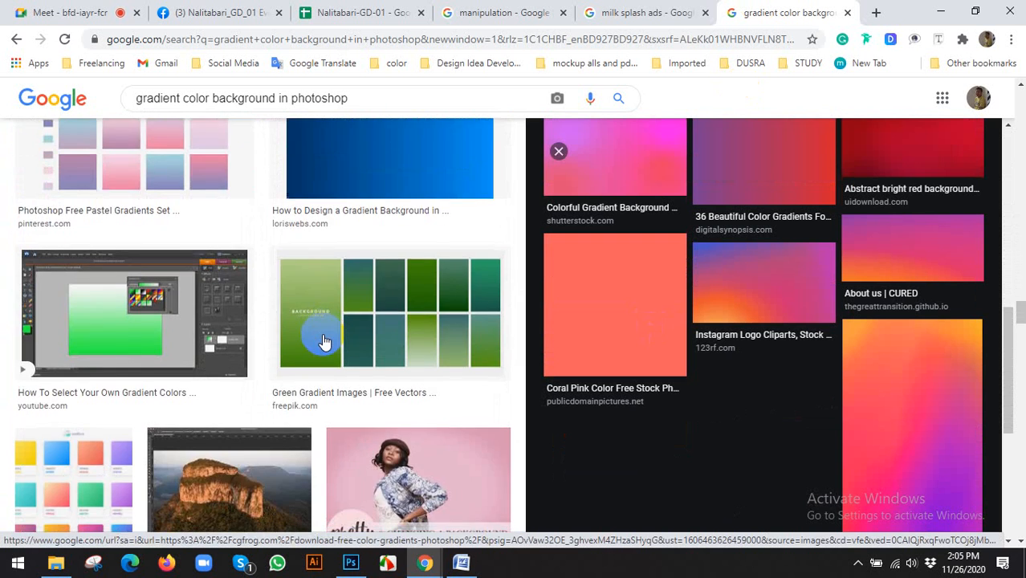
{"action": "scroll", "coordinate": [324, 342], "scroll_direction": "up", "scroll_amount": 3}
{"action": "scroll", "coordinate": [194, 286], "scroll_direction": "up", "scroll_amount": 1}
{"action": "scroll", "coordinate": [268, 309], "scroll_direction": "down", "scroll_amount": 4}
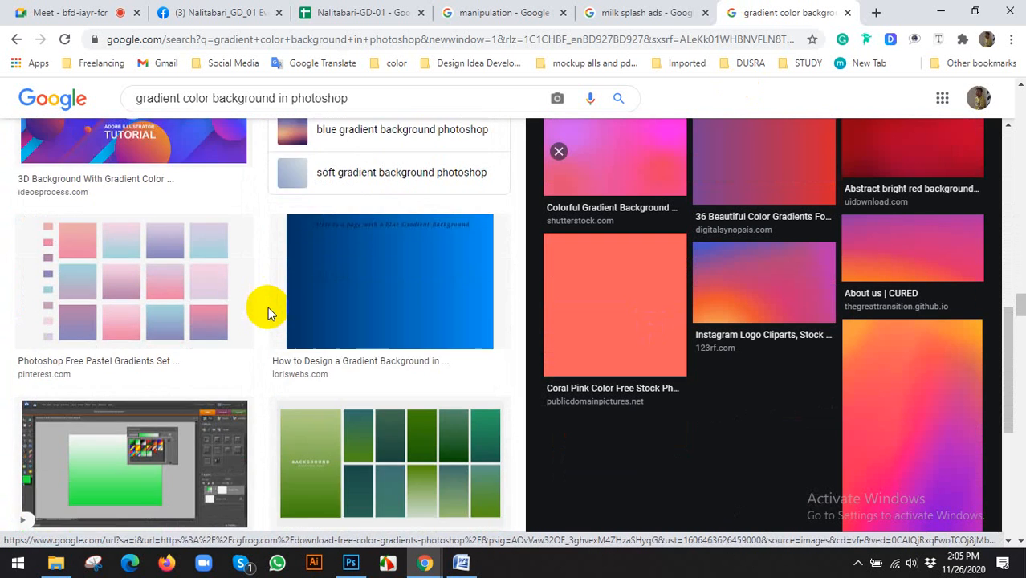
Preview the Freepik Green Gradient Images result and open the full page of its related images
{"action": "left_click", "coordinate": [337, 270]}
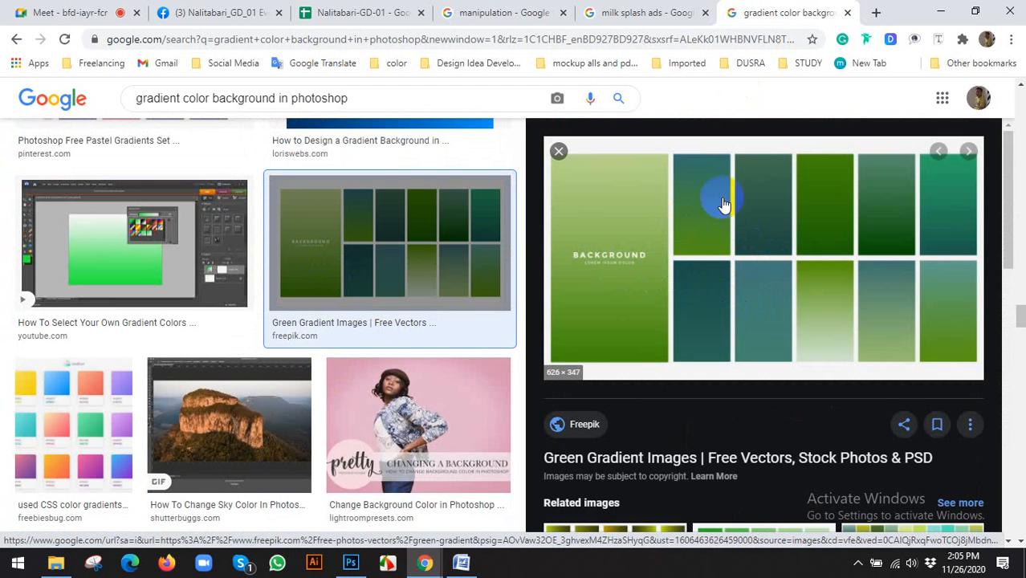
{"action": "scroll", "coordinate": [820, 231], "scroll_direction": "down", "scroll_amount": 8}
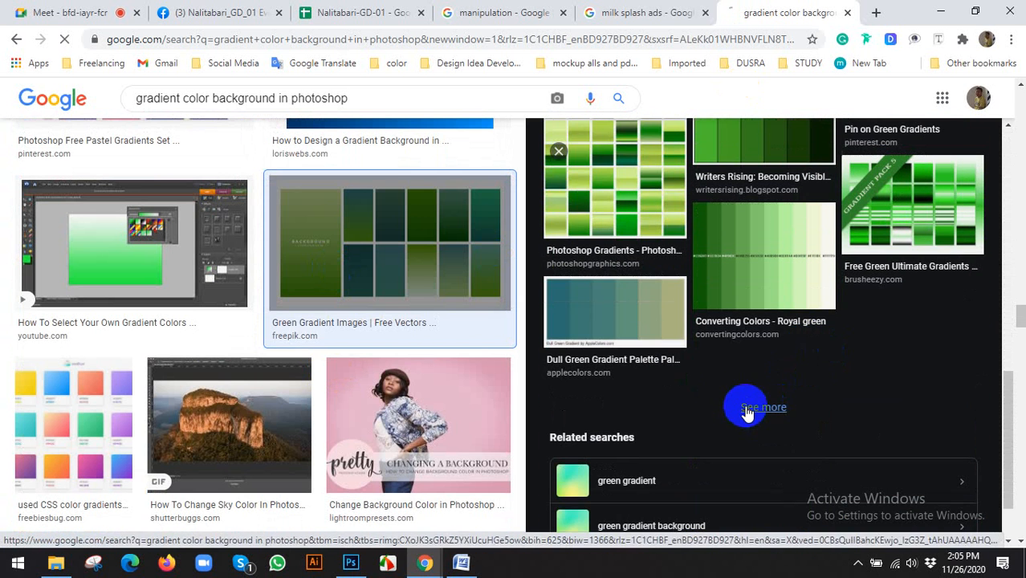
{"action": "left_click", "coordinate": [746, 410]}
{"action": "scroll", "coordinate": [430, 253], "scroll_direction": "down", "scroll_amount": 4}
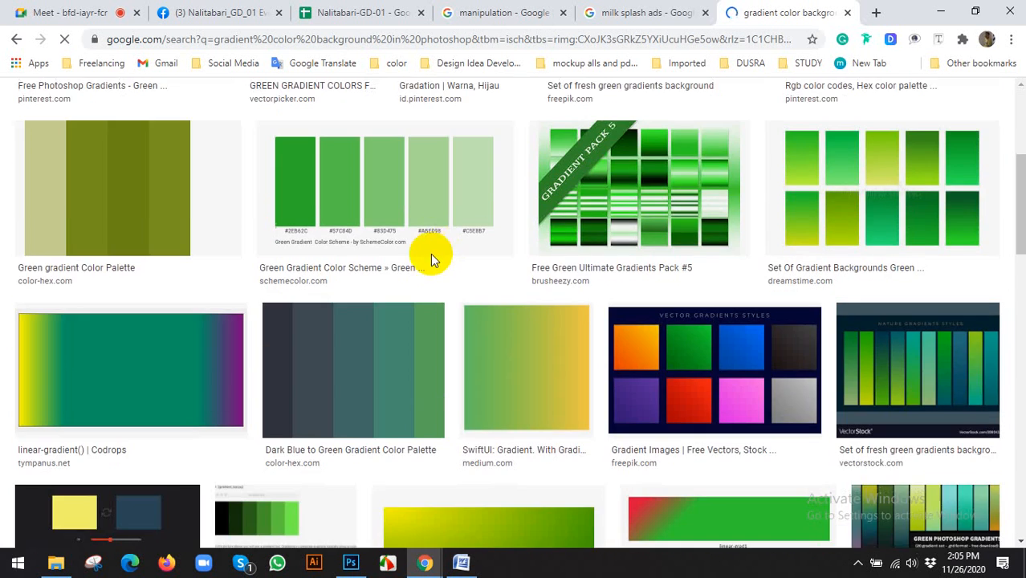
{"action": "scroll", "coordinate": [416, 257], "scroll_direction": "up", "scroll_amount": 4}
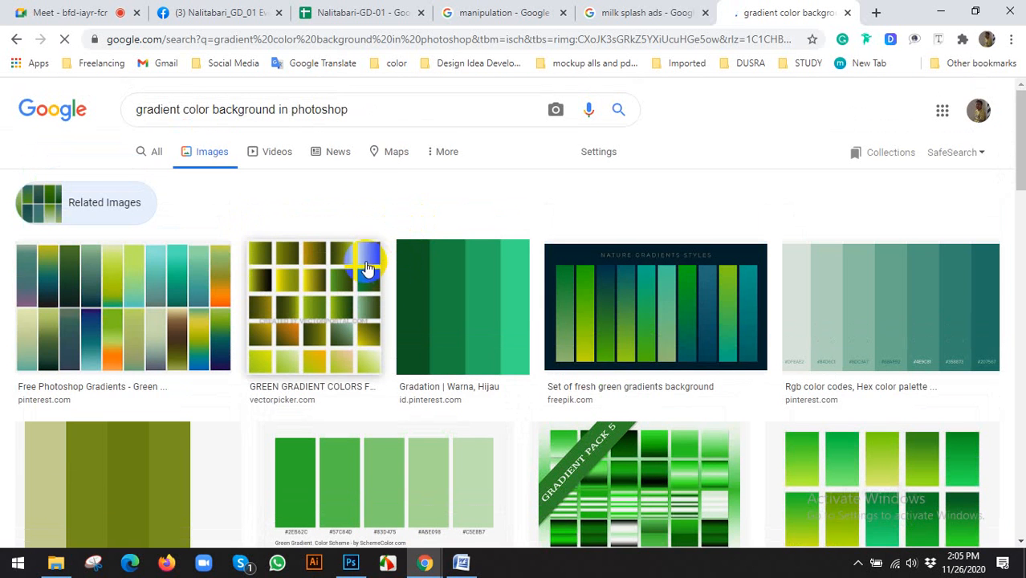
Copy the address of the related green gradient image results and send it to everyone in the Google Meet chat
{"action": "left_click", "coordinate": [325, 39]}
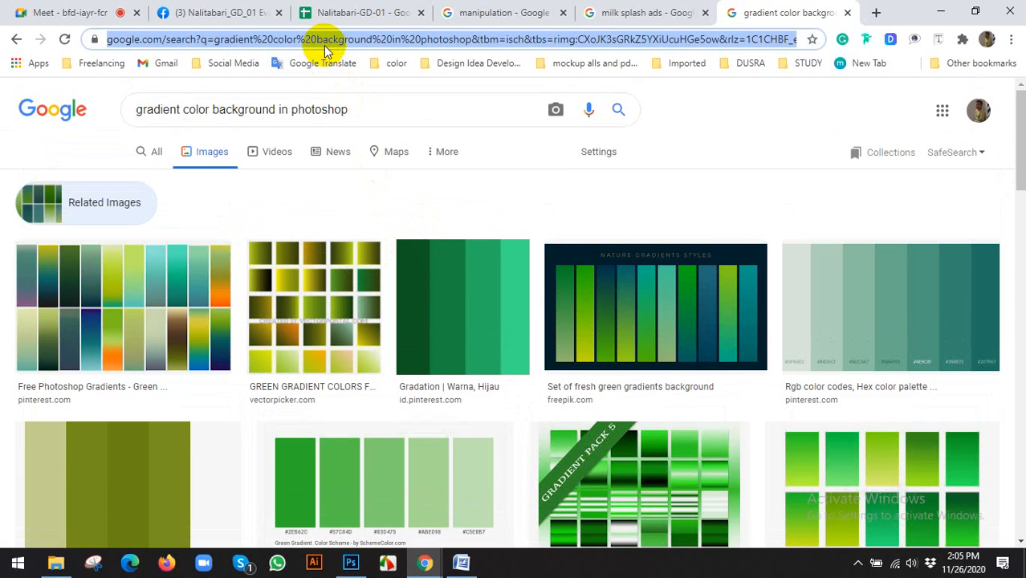
{"action": "left_click", "coordinate": [69, 11]}
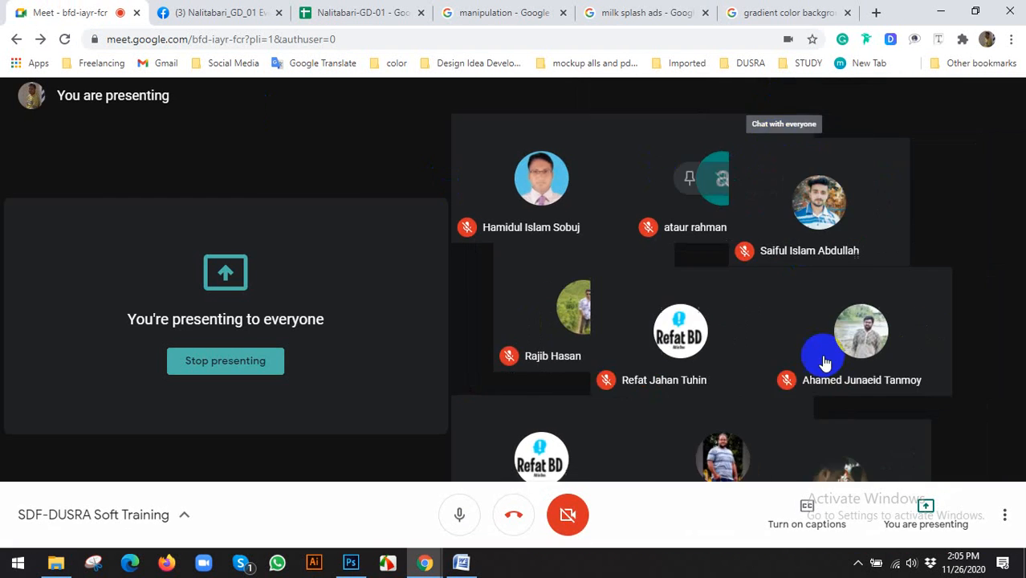
{"action": "left_click", "coordinate": [832, 515]}
{"action": "type", "text": "https://www.google.com/search?q=gradient%20color%20background%20in%20photoshop&tbm=isch&tbs=rimg:CXoJK3sGRkZ5YXiUcuHGe5ow&rlz=1C1CHBF_enBD927BD927&hl=en&sa=X&ved=0CBsQuIIBahcKEwjo_IzG3Z_tAhUAAAAAHQAAAAAQDQ&biw=1349&bih=625"}
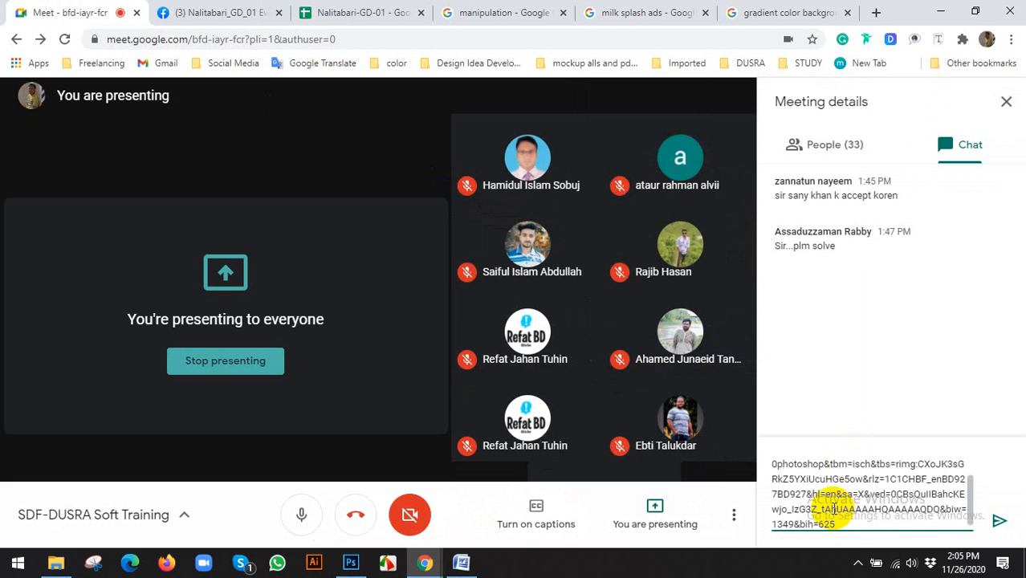
{"action": "key", "text": "Return"}
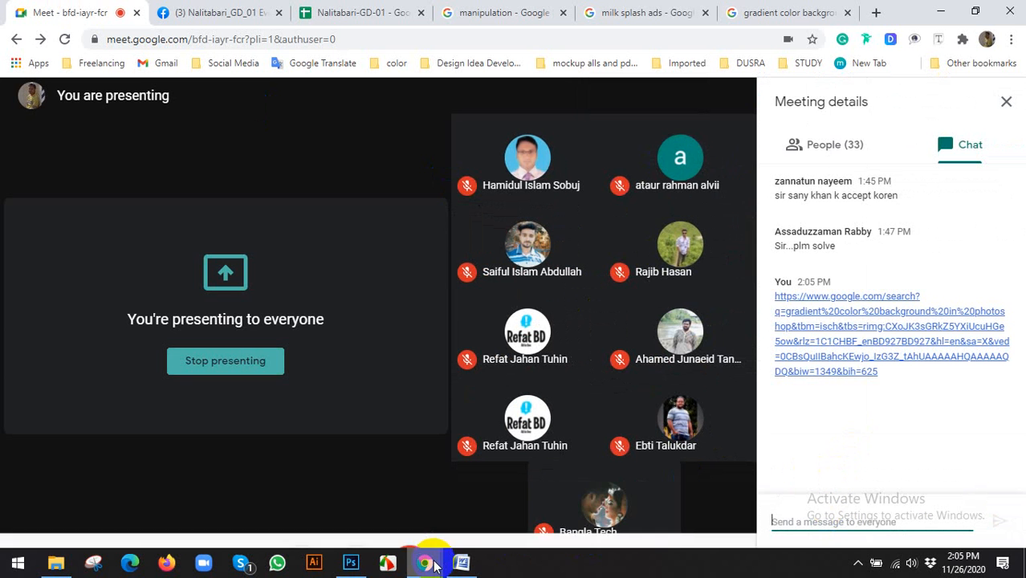
{"action": "left_click", "coordinate": [859, 563]}
{"action": "left_click", "coordinate": [863, 522]}
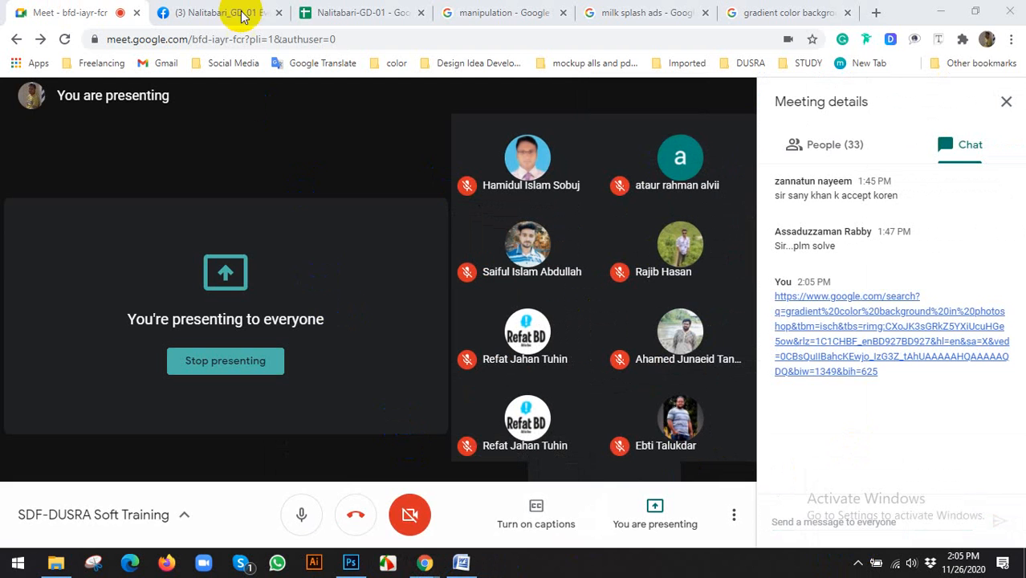
Switch to Photoshop, hide the Gradient Fill 1 layer in the Untitled-1 fish document, and activate the Gradient tool
{"action": "left_click", "coordinate": [350, 562]}
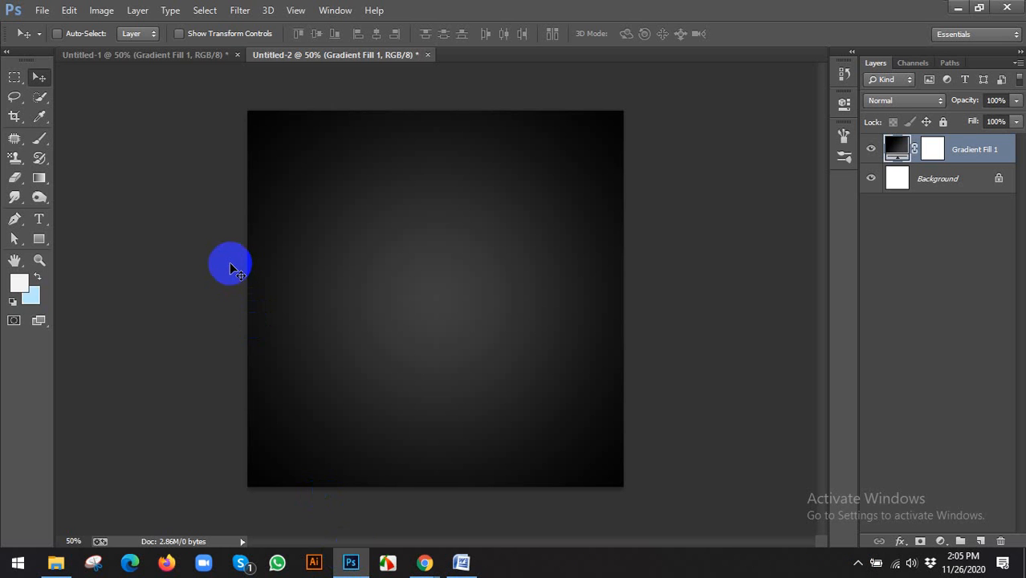
{"action": "left_click", "coordinate": [183, 53]}
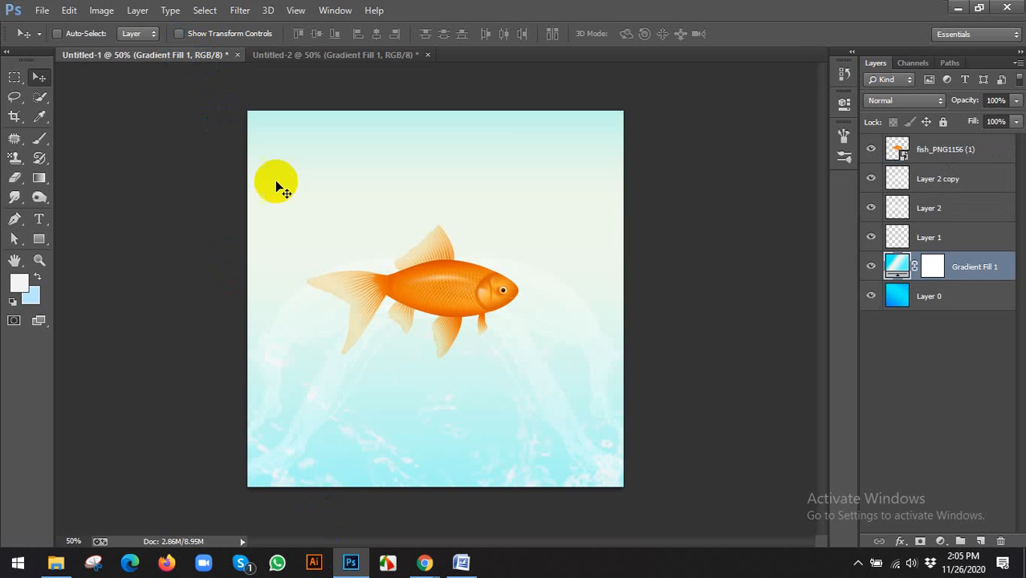
{"action": "left_click", "coordinate": [871, 267]}
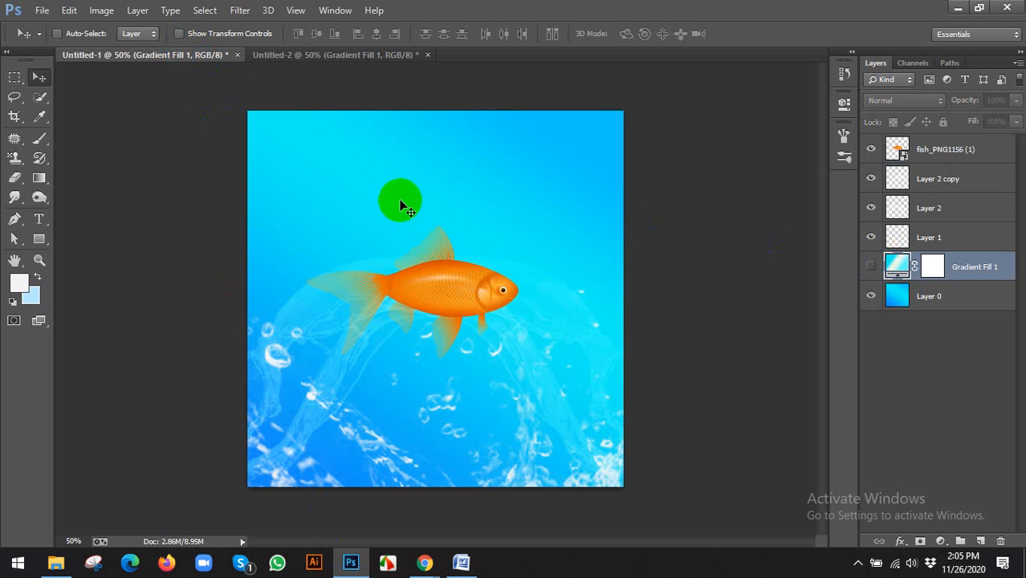
{"action": "left_click", "coordinate": [48, 185]}
{"action": "left_click", "coordinate": [159, 33]}
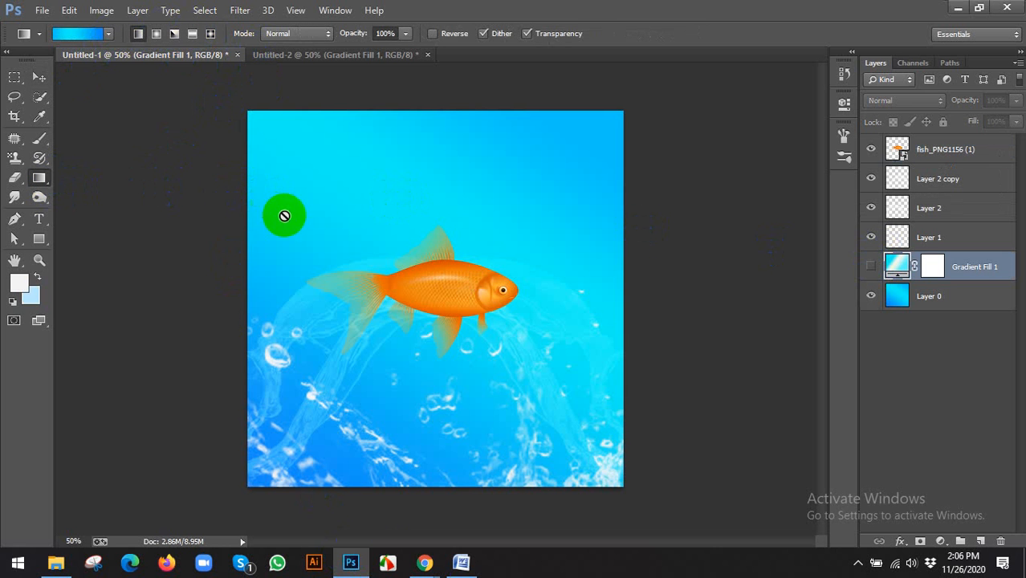
Switch to Chrome and examine the green gradient samples in the related image results
{"action": "left_click", "coordinate": [425, 563]}
{"action": "left_click", "coordinate": [337, 449]}
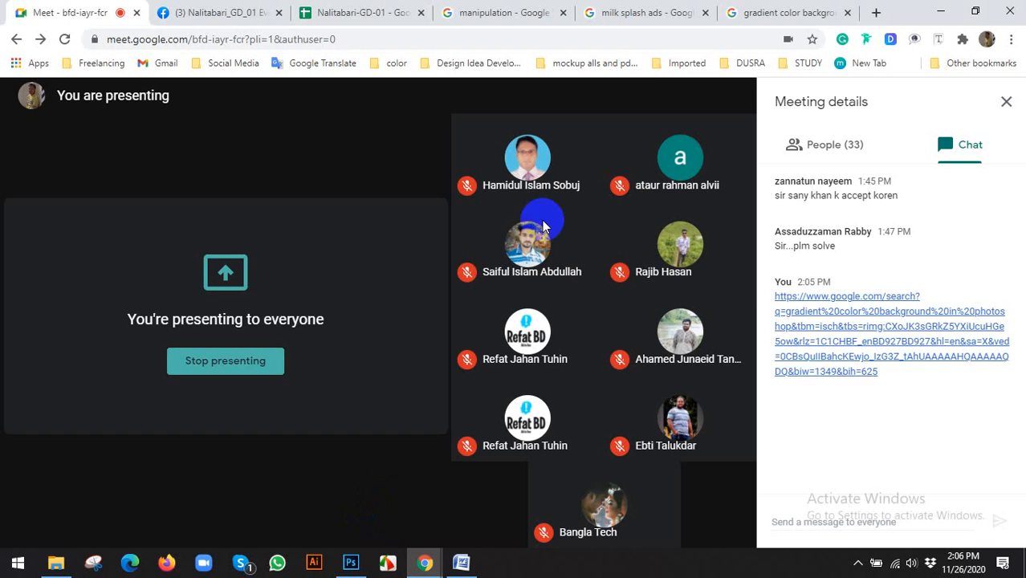
{"action": "left_click", "coordinate": [776, 12]}
{"action": "scroll", "coordinate": [642, 193], "scroll_direction": "down", "scroll_amount": 4}
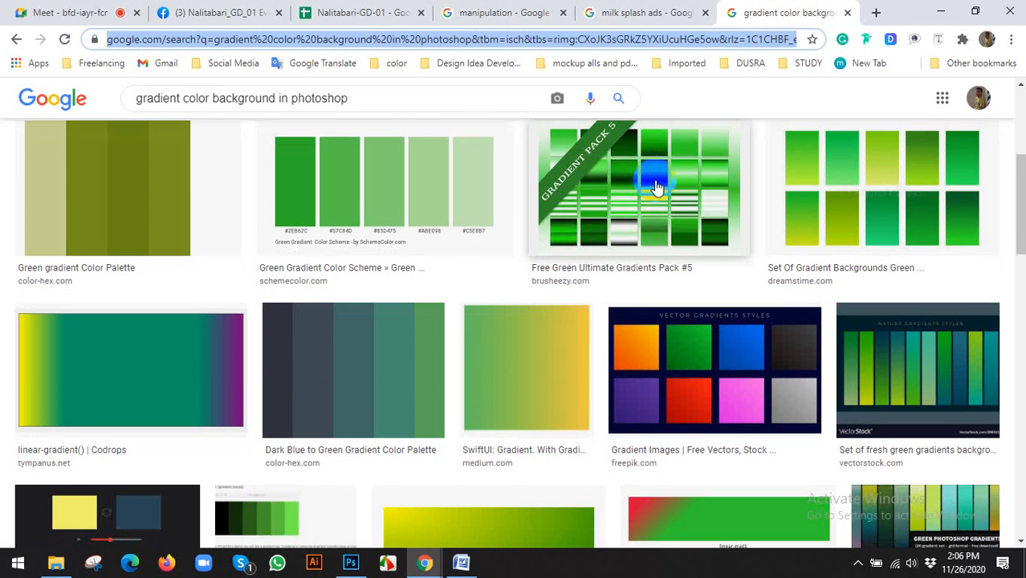
{"action": "scroll", "coordinate": [657, 186], "scroll_direction": "down", "scroll_amount": 2}
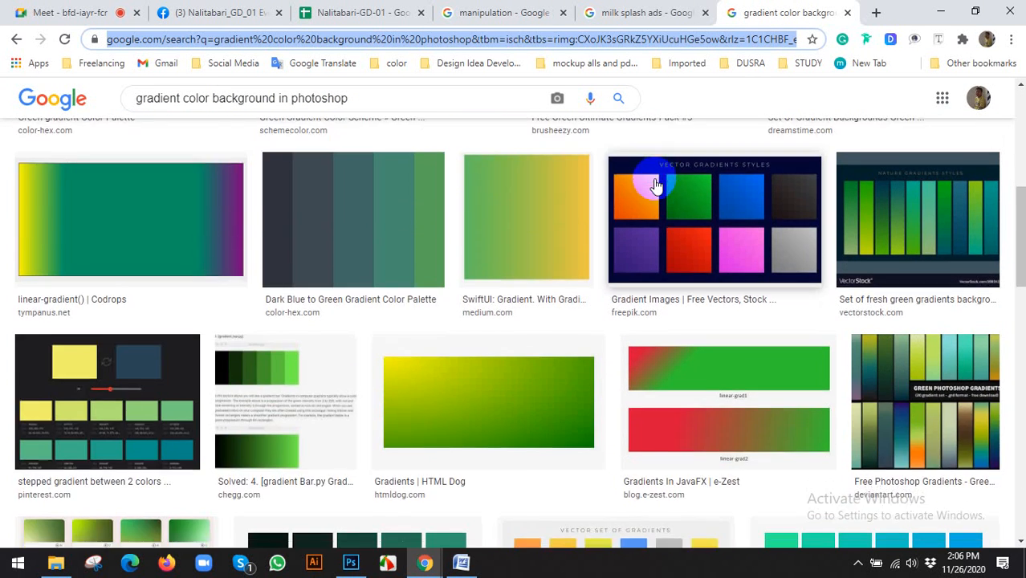
{"action": "scroll", "coordinate": [724, 212], "scroll_direction": "down", "scroll_amount": 3}
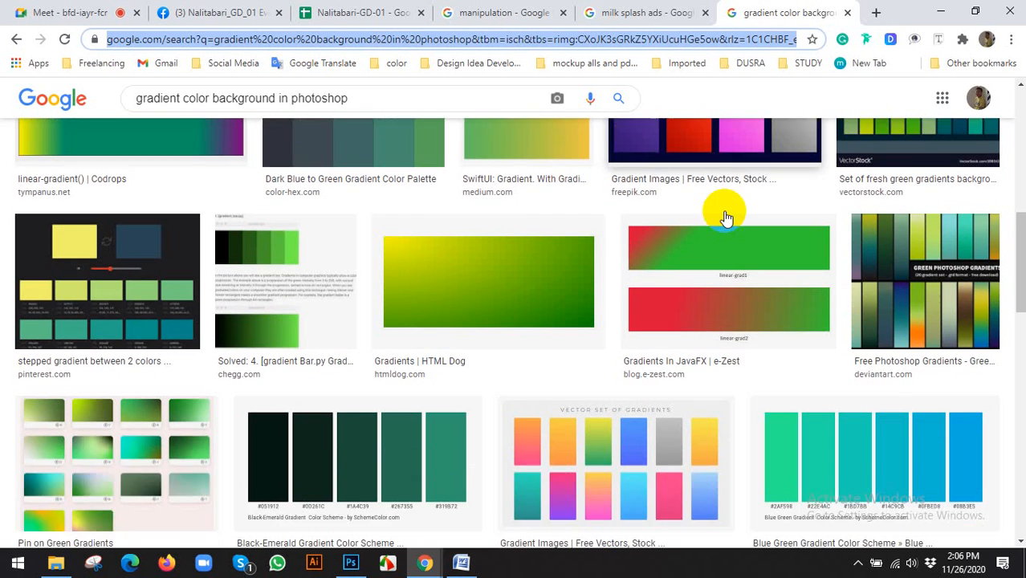
{"action": "scroll", "coordinate": [401, 175], "scroll_direction": "down", "scroll_amount": 3}
{"action": "scroll", "coordinate": [435, 210], "scroll_direction": "down", "scroll_amount": 3}
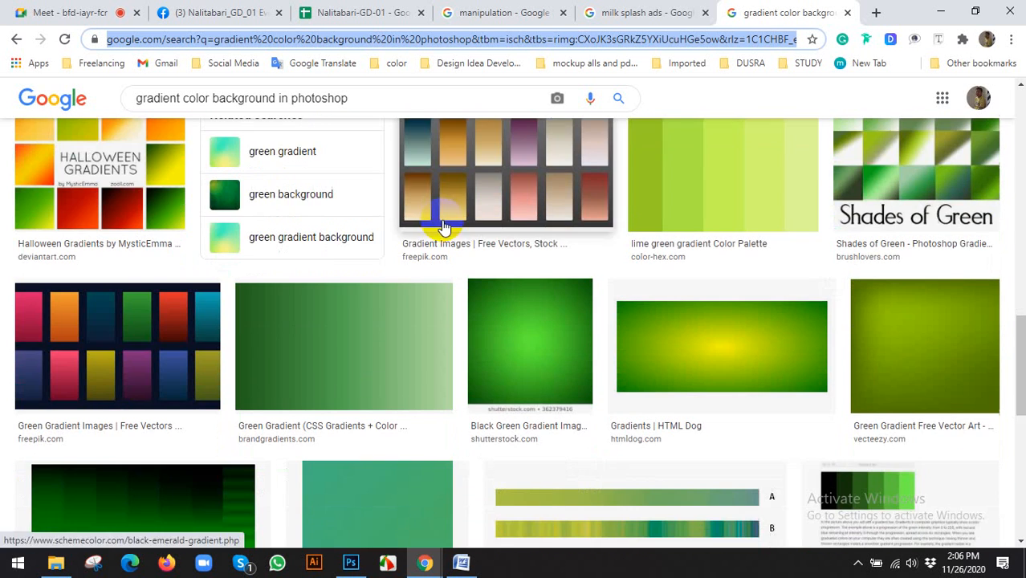
{"action": "scroll", "coordinate": [297, 266], "scroll_direction": "down", "scroll_amount": 5}
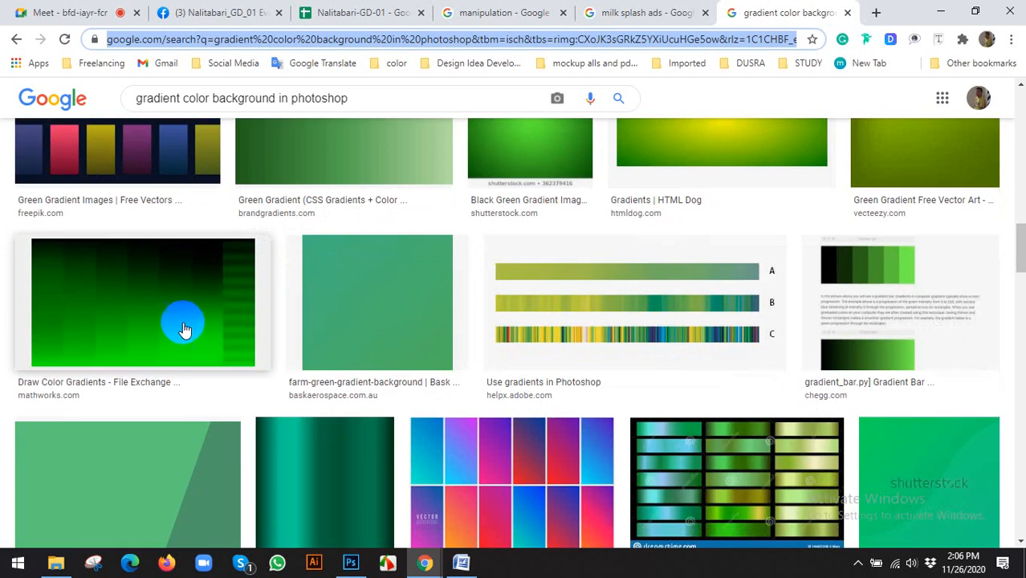
{"action": "scroll", "coordinate": [325, 282], "scroll_direction": "down", "scroll_amount": 3}
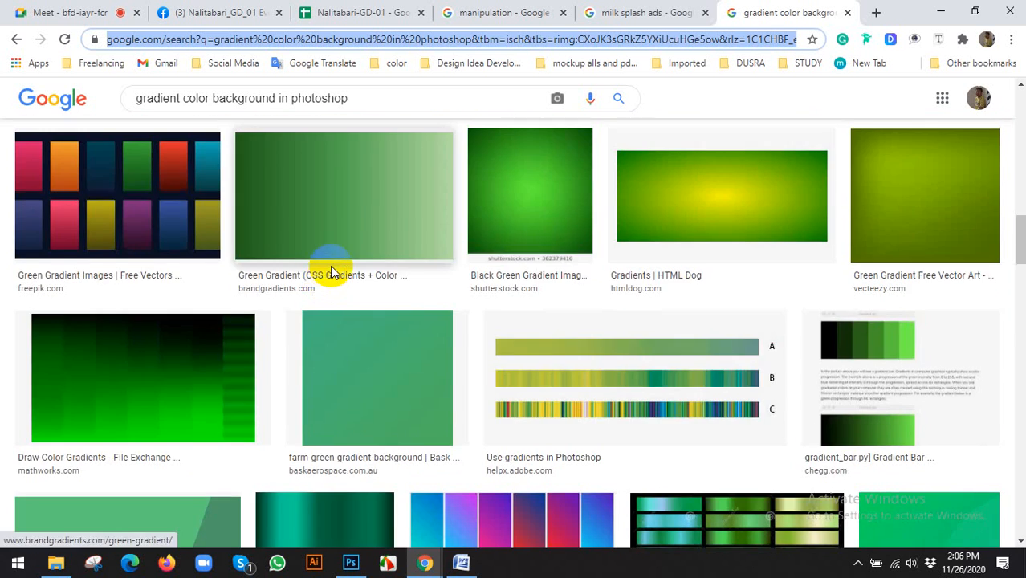
{"action": "scroll", "coordinate": [330, 264], "scroll_direction": "down", "scroll_amount": 3}
{"action": "scroll", "coordinate": [330, 265], "scroll_direction": "up", "scroll_amount": 15}
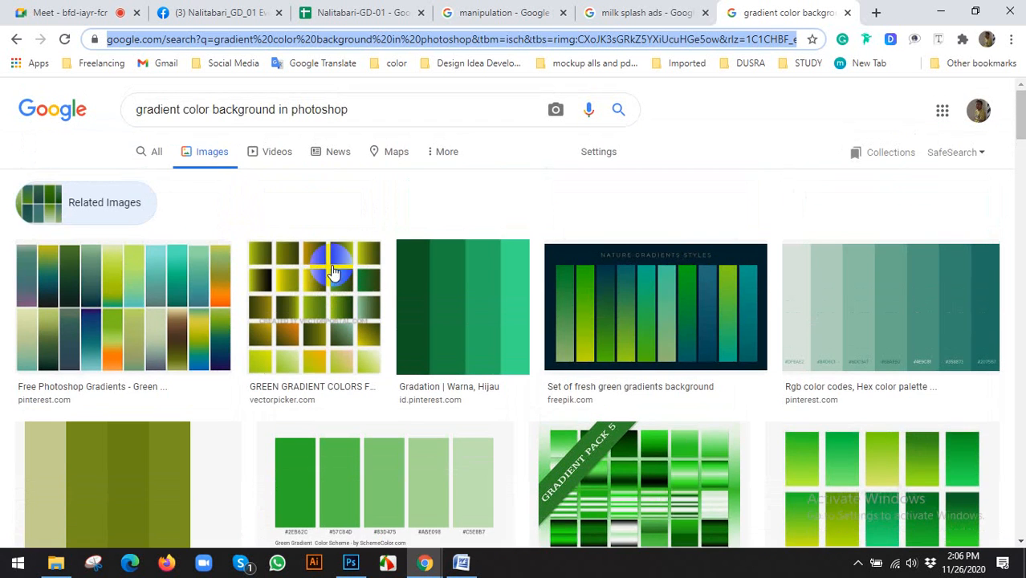
{"action": "scroll", "coordinate": [184, 239], "scroll_direction": "down", "scroll_amount": 10}
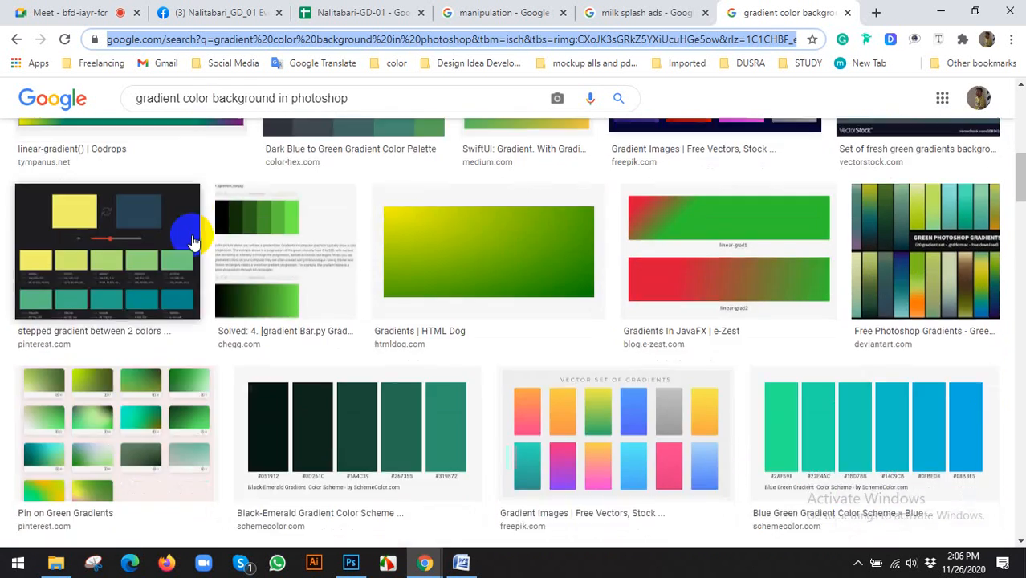
Preview the yellow-to-green Gradients | HTML Dog image and copy it
{"action": "left_click", "coordinate": [464, 238]}
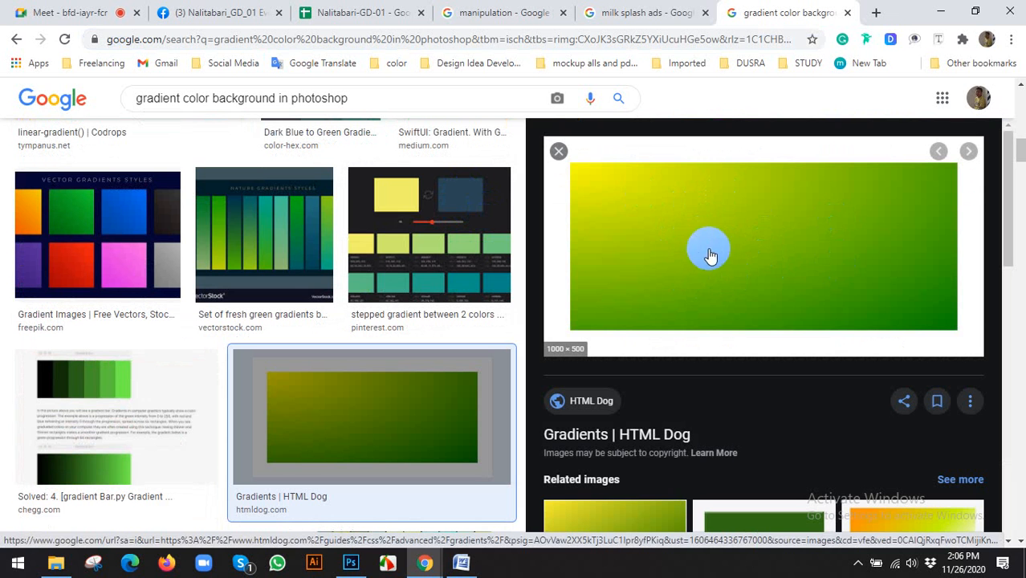
{"action": "right_click", "coordinate": [680, 242]}
{"action": "left_click", "coordinate": [719, 384]}
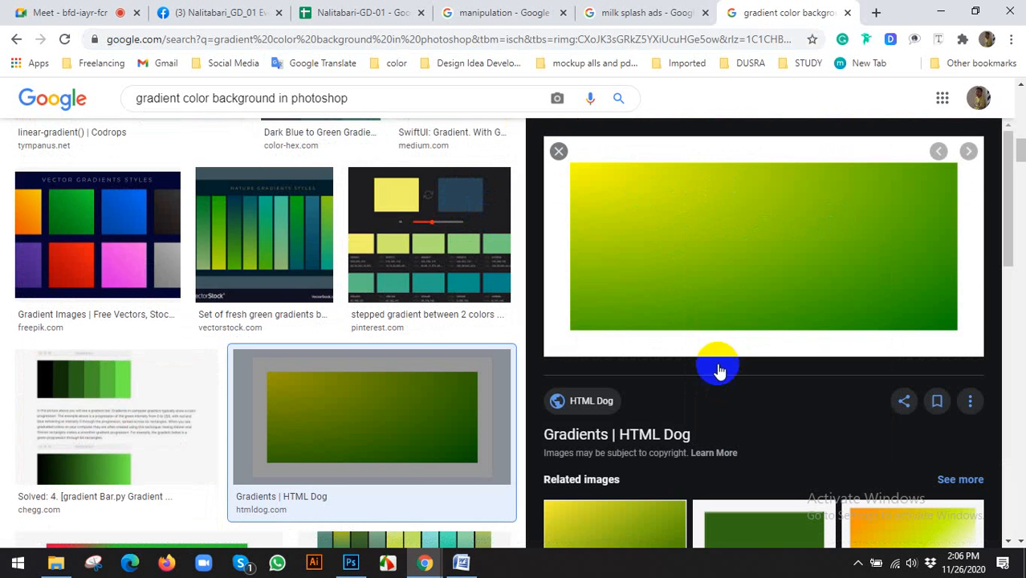
Switch to Photoshop, replace Untitled-2's gradient fill layer with the copied yellow-to-green image, and move the image to the canvas's lower part
{"action": "left_click", "coordinate": [351, 562]}
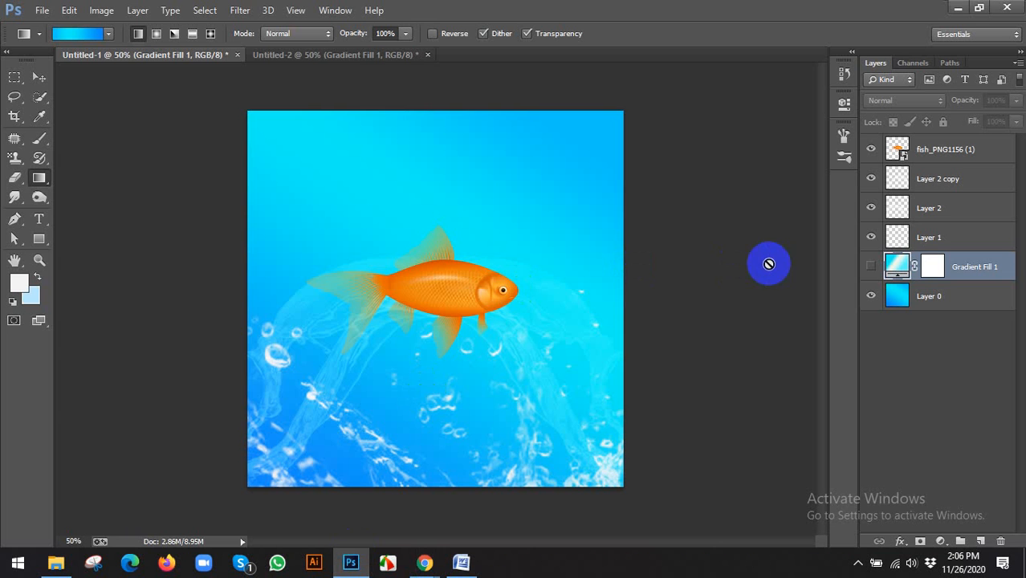
{"action": "left_click", "coordinate": [292, 56]}
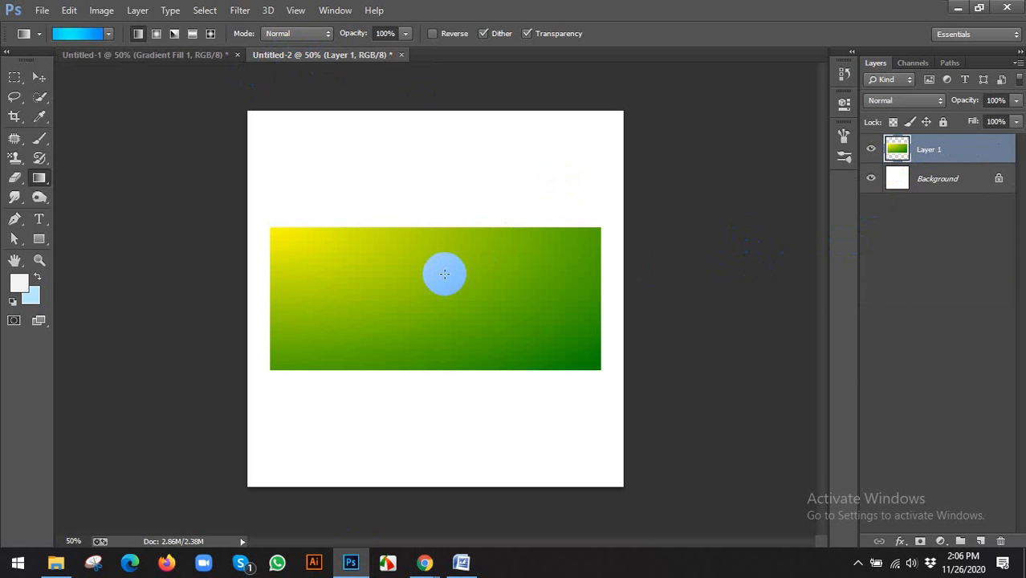
{"action": "key", "text": "v"}
{"action": "left_click_drag", "start_coordinate": [438, 273], "coordinate": [421, 342]}
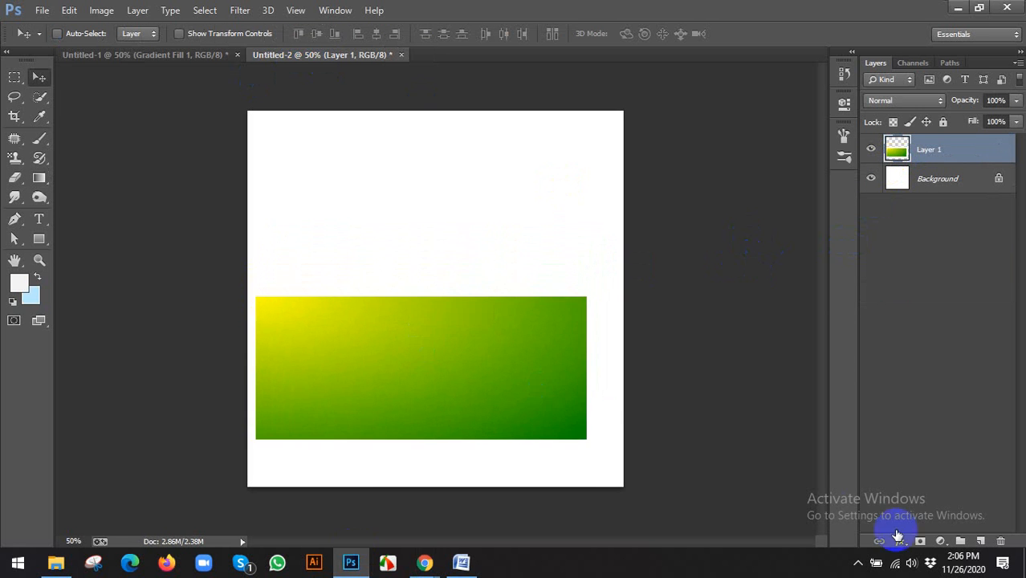
{"action": "left_click", "coordinate": [939, 545]}
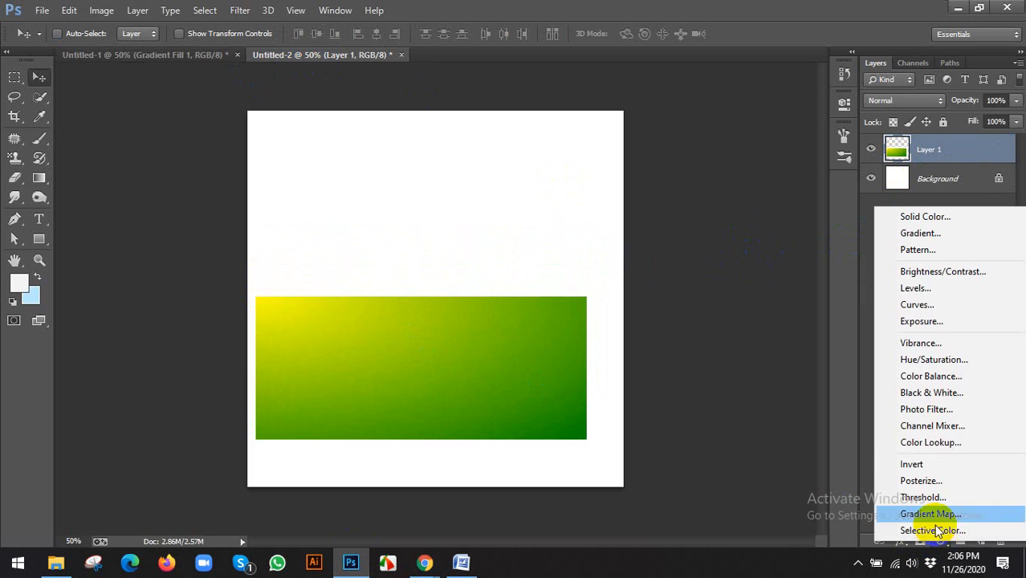
{"action": "left_click", "coordinate": [920, 233]}
{"action": "left_click", "coordinate": [720, 252]}
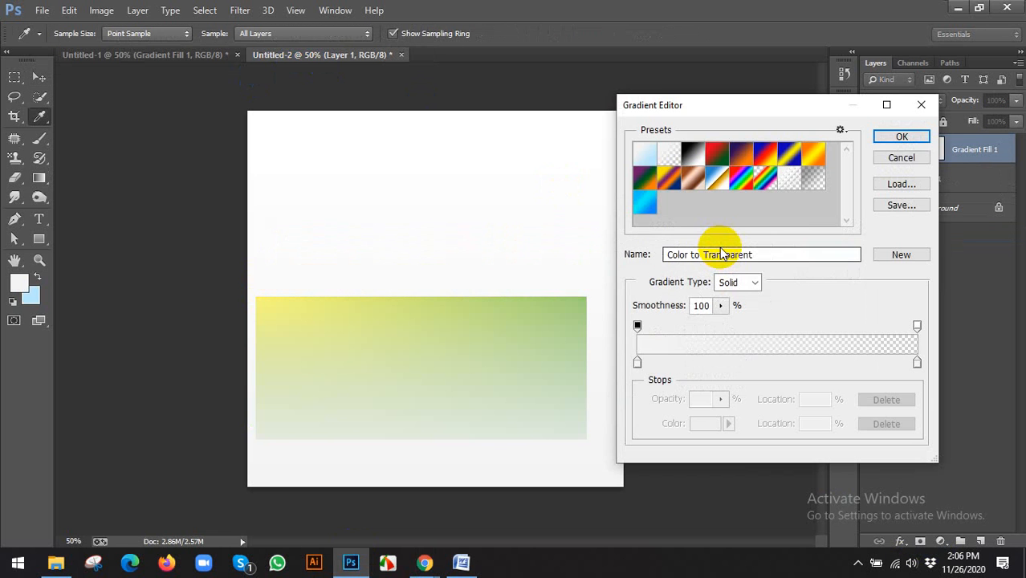
{"action": "left_click", "coordinate": [901, 137]}
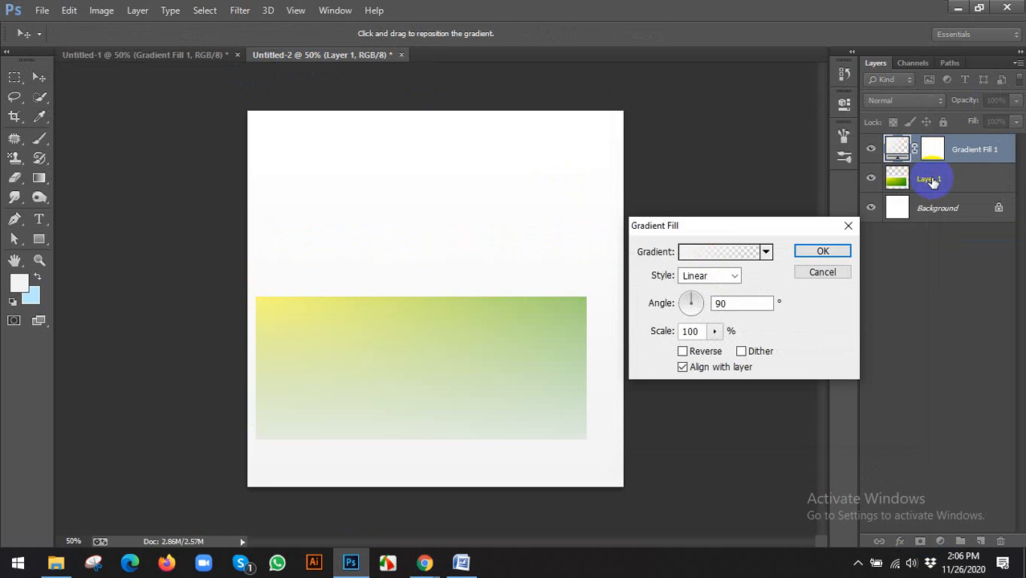
{"action": "left_click", "coordinate": [842, 275]}
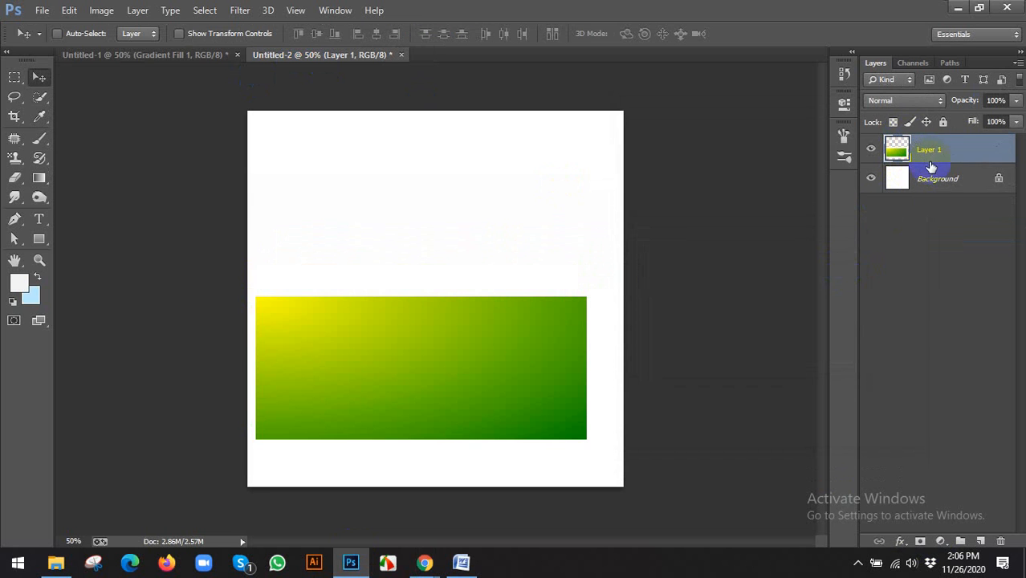
{"action": "left_click", "coordinate": [939, 543]}
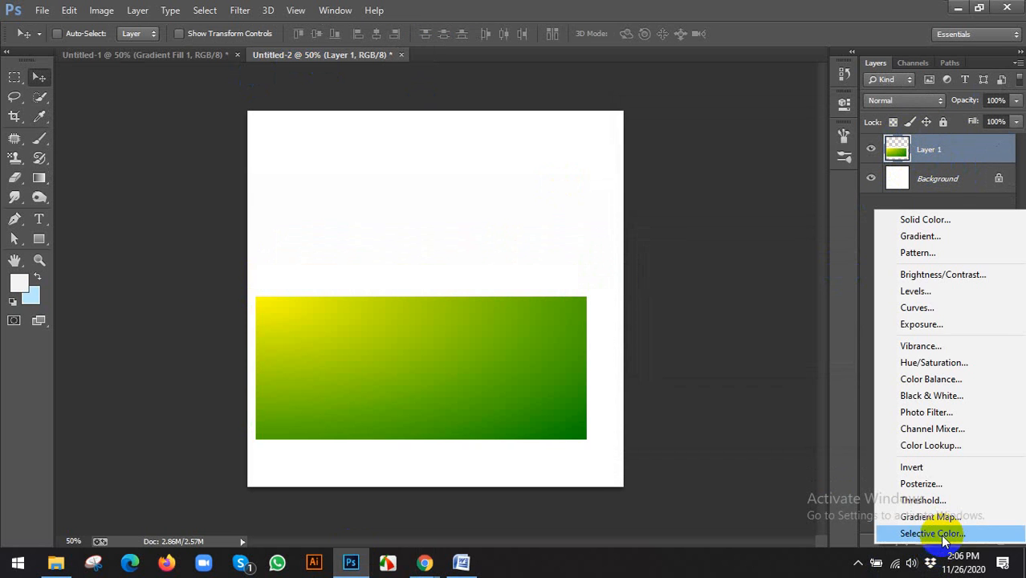
{"action": "left_click", "coordinate": [927, 179]}
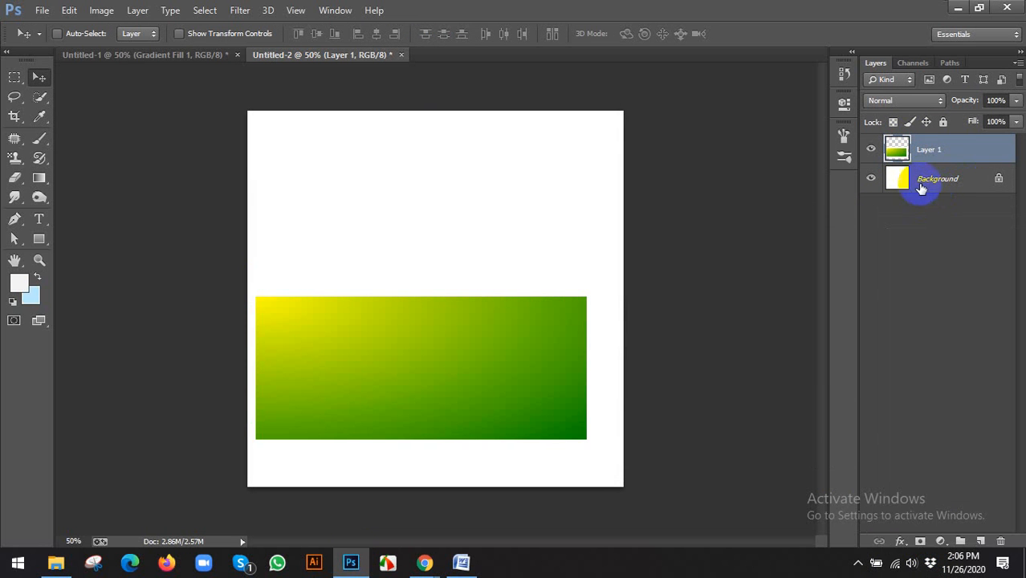
Add a gradient fill layer directly above the Background layer, starting from the Black, White preset
{"action": "left_click", "coordinate": [927, 185]}
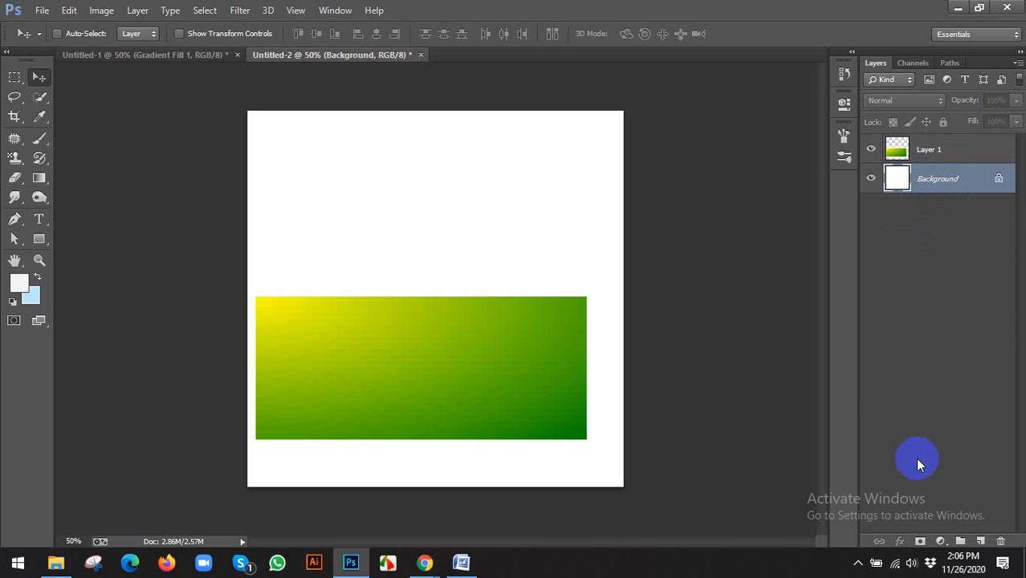
{"action": "left_click", "coordinate": [942, 543]}
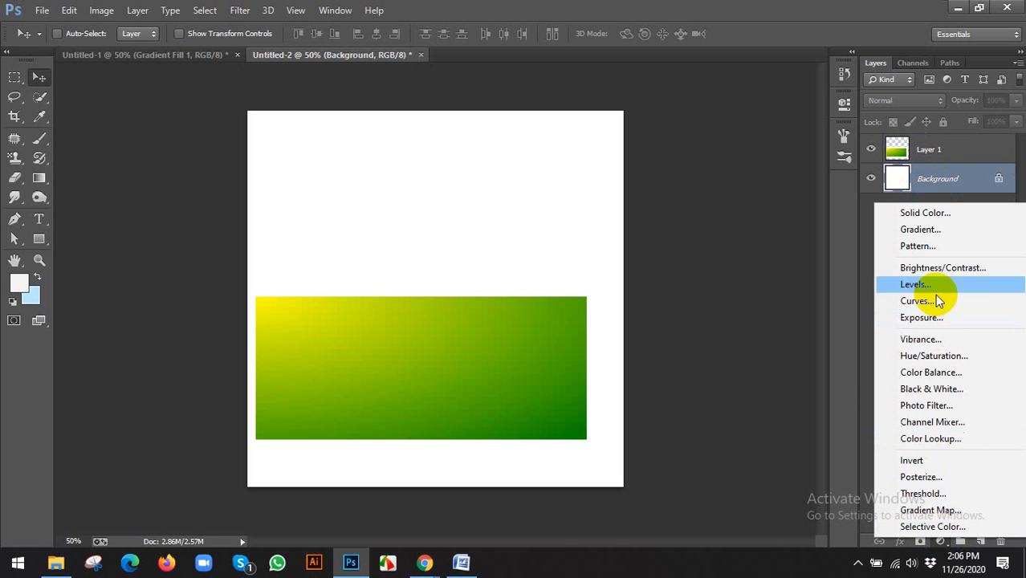
{"action": "left_click", "coordinate": [923, 233]}
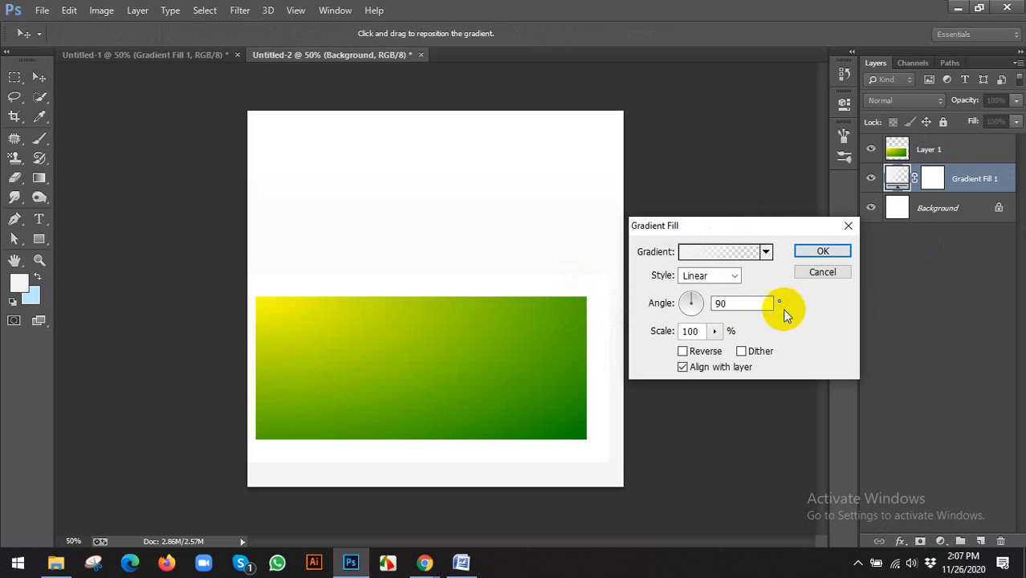
{"action": "left_click", "coordinate": [695, 276]}
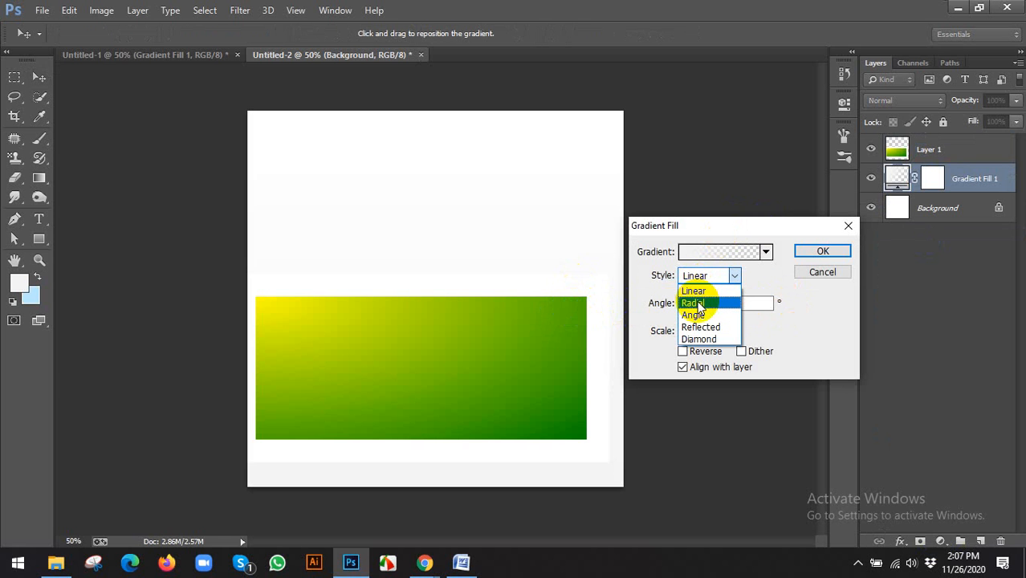
{"action": "left_click", "coordinate": [709, 261]}
{"action": "left_click", "coordinate": [710, 254]}
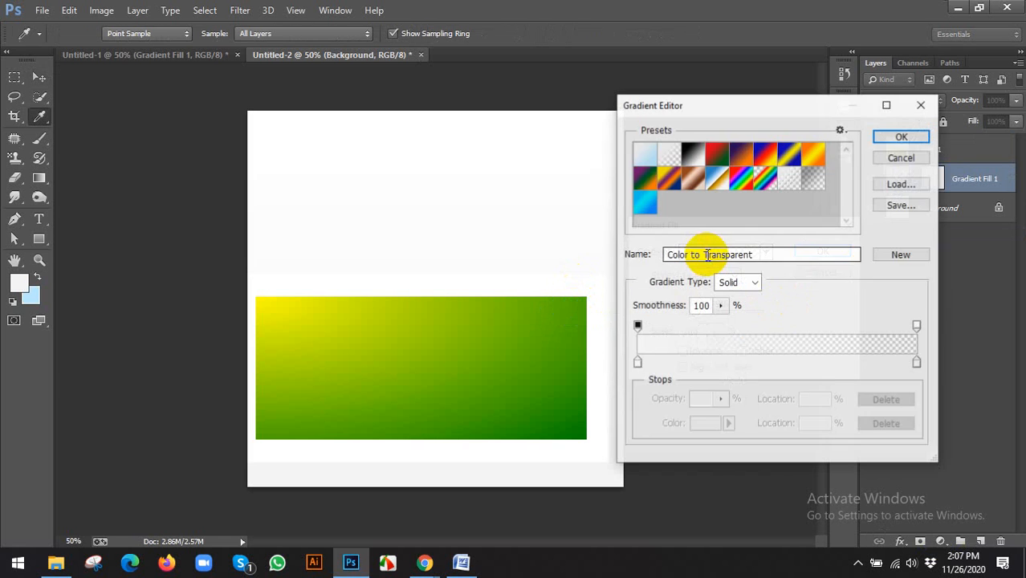
{"action": "left_click", "coordinate": [701, 161]}
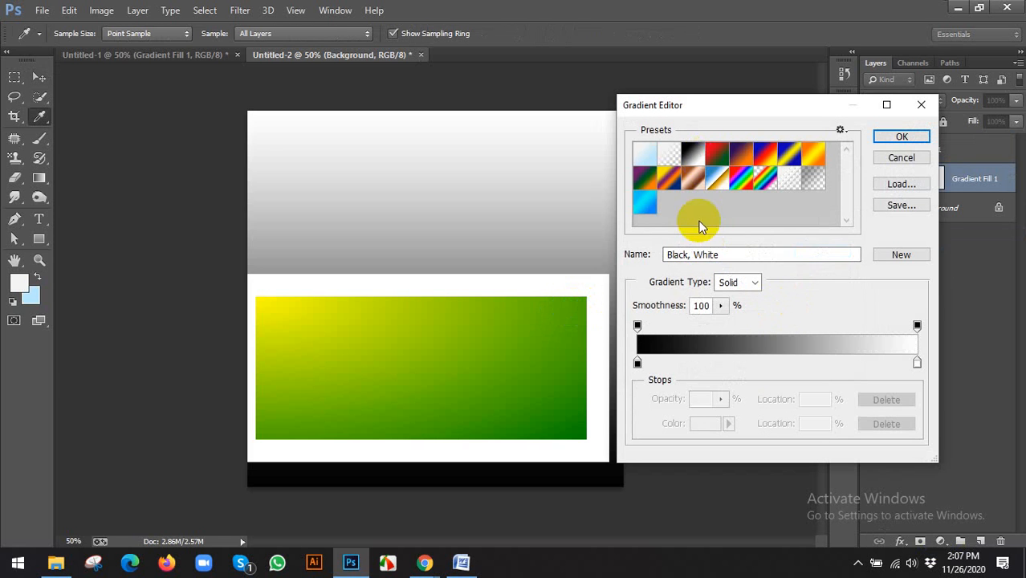
Recolor the gradient's start stop yellow and end stop dark green by sampling opposite corners of the reference image
{"action": "left_click", "coordinate": [639, 365]}
{"action": "left_click", "coordinate": [260, 300]}
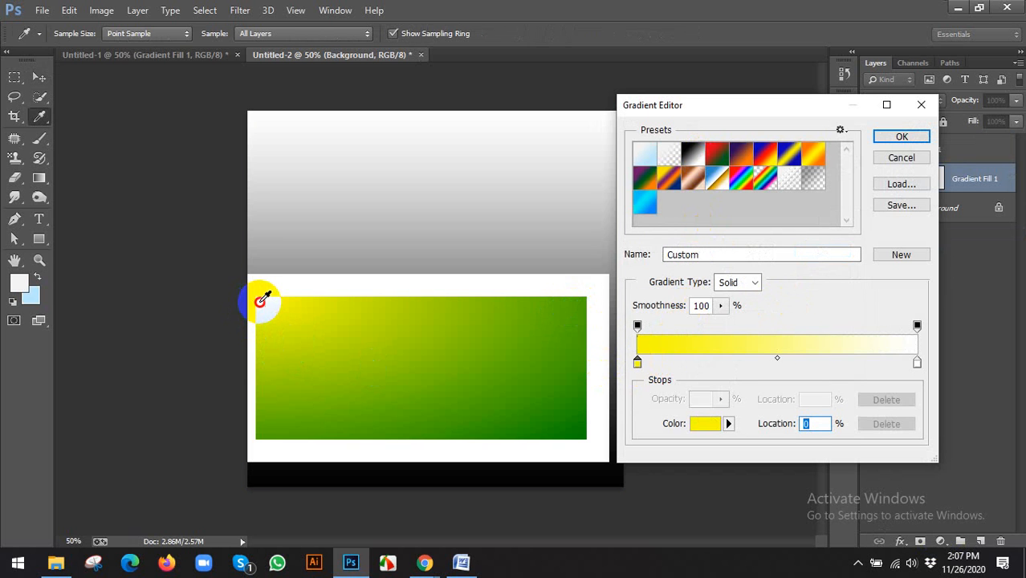
{"action": "left_click", "coordinate": [918, 363]}
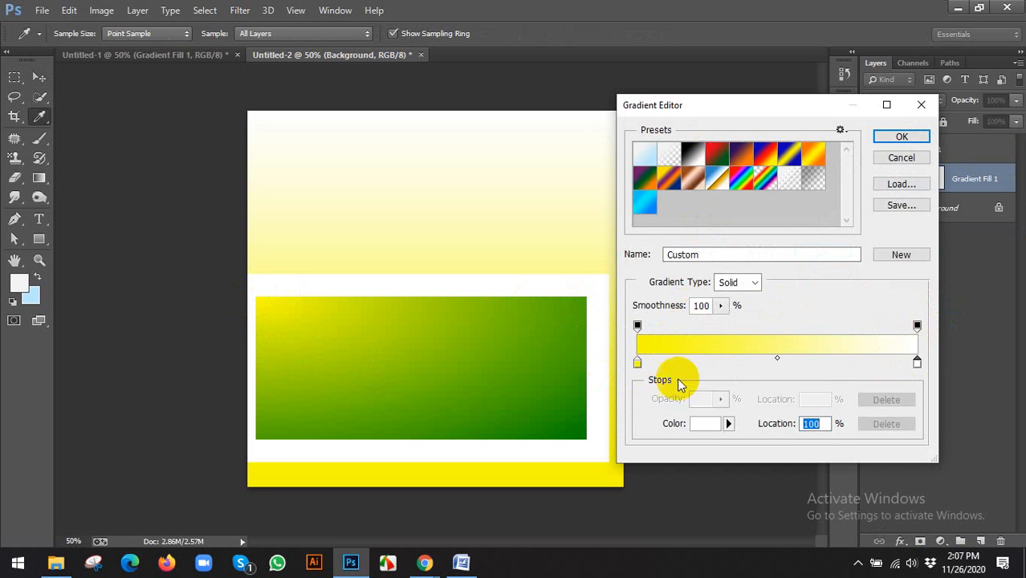
{"action": "left_click", "coordinate": [579, 428]}
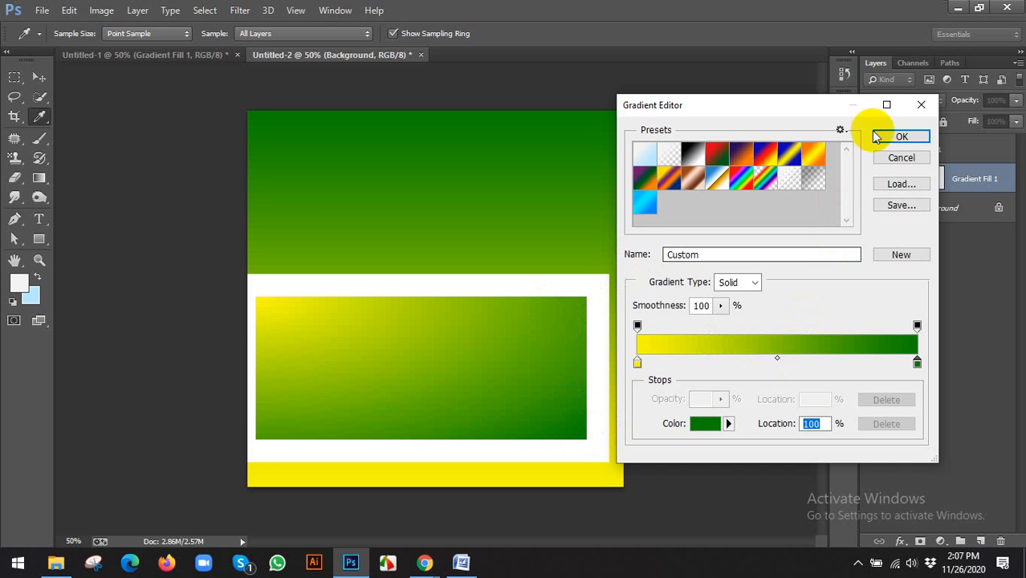
{"action": "left_click", "coordinate": [897, 138]}
Make the gradient fill radial and reversed at 228% scale, and hide the Layer 1 reference image
{"action": "left_click", "coordinate": [713, 276]}
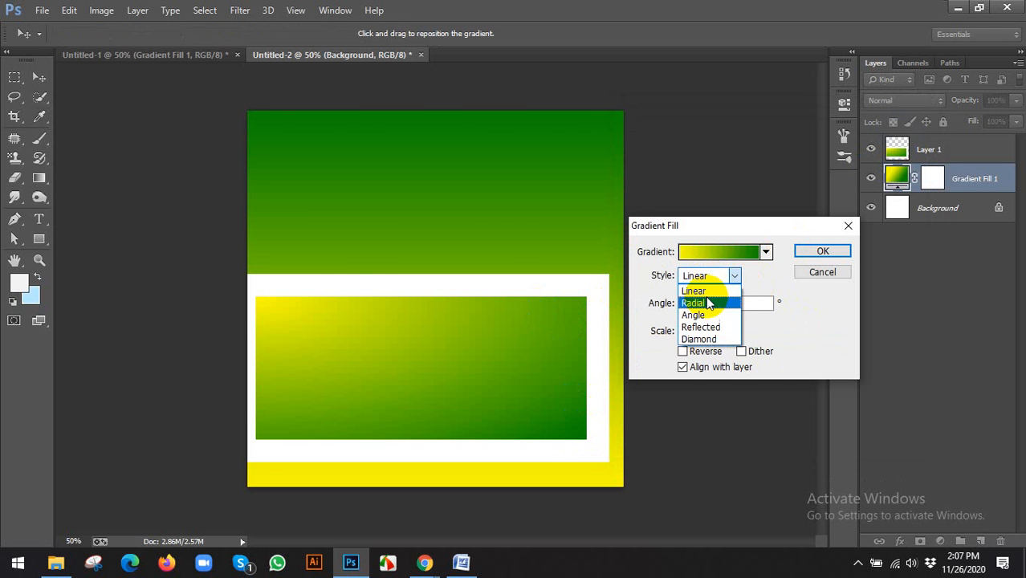
{"action": "left_click", "coordinate": [708, 303]}
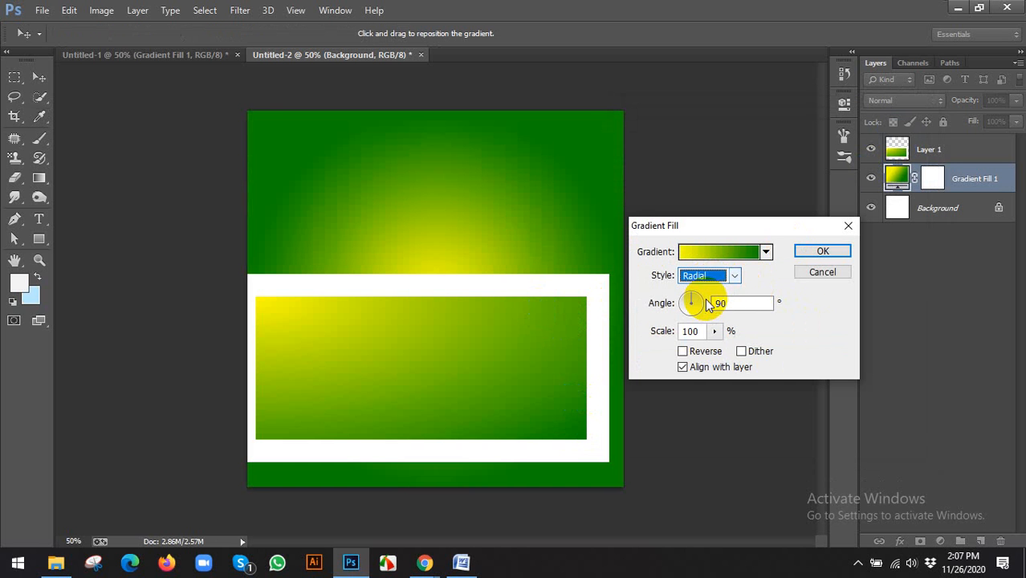
{"action": "left_click", "coordinate": [684, 353]}
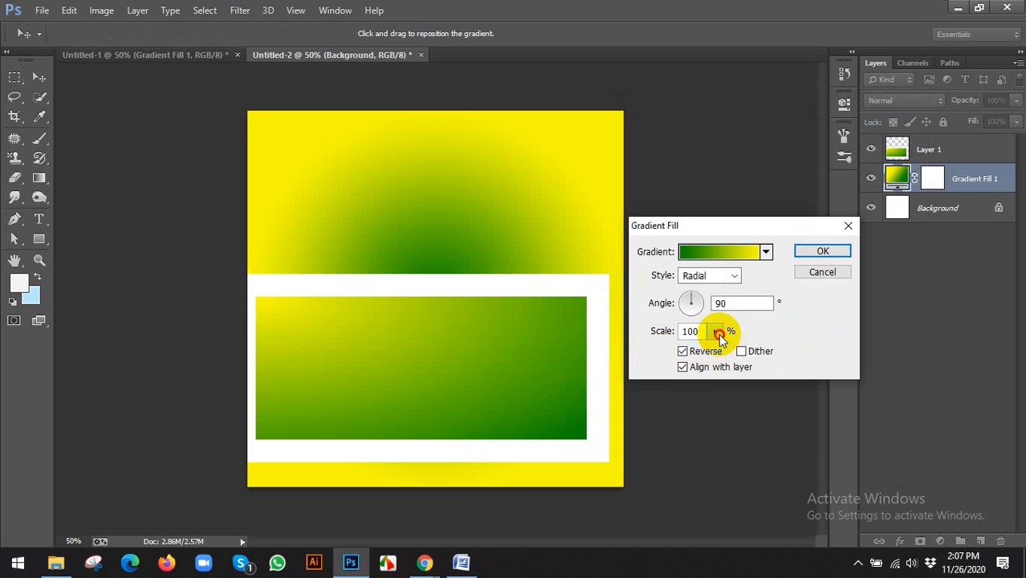
{"action": "mouse_move", "coordinate": [718, 351]}
{"action": "left_mouse_down"}
{"action": "mouse_move", "coordinate": [740, 350]}
{"action": "mouse_move", "coordinate": [722, 351]}
{"action": "left_mouse_up"}
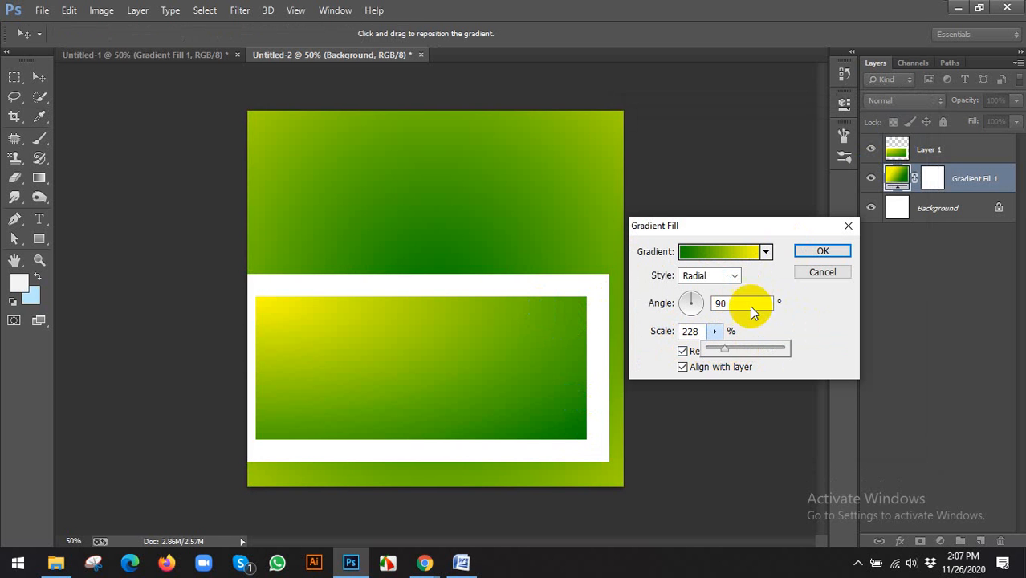
{"action": "left_click", "coordinate": [819, 250]}
{"action": "left_click", "coordinate": [870, 148]}
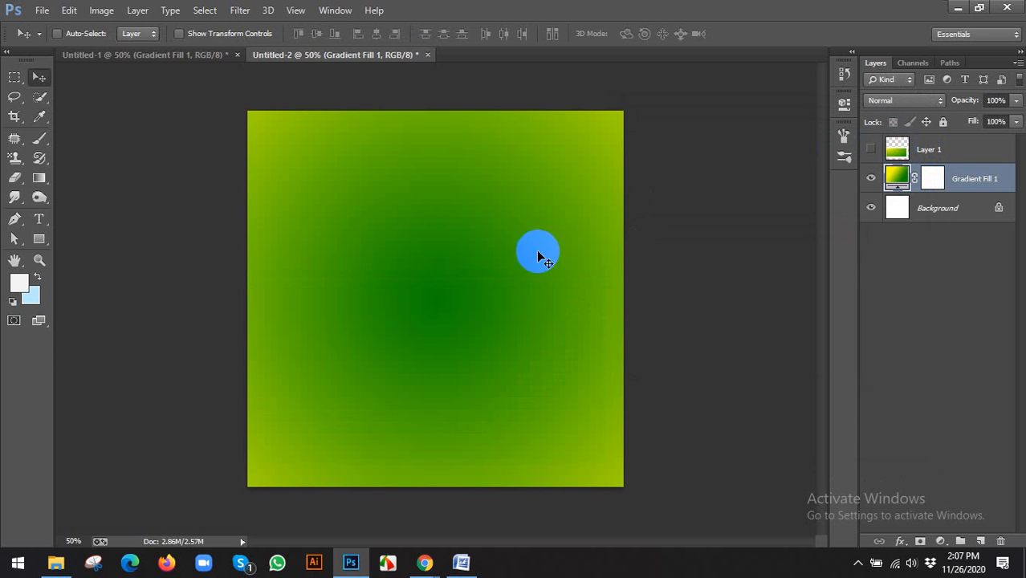
{"action": "scroll", "coordinate": [492, 275], "scroll_direction": "down", "scroll_amount": 1}
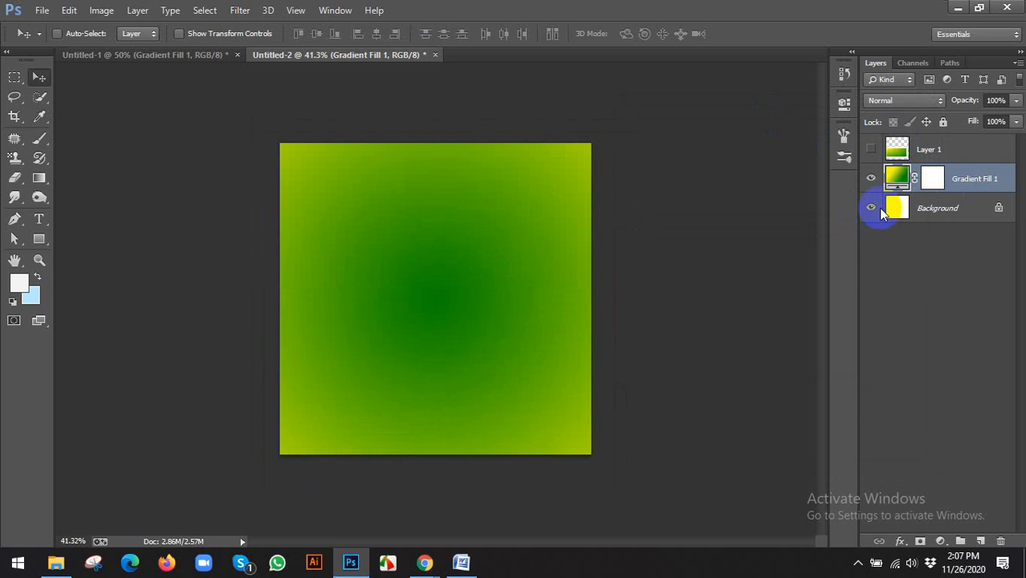
{"action": "scroll", "coordinate": [544, 255], "scroll_direction": "up", "scroll_amount": 1}
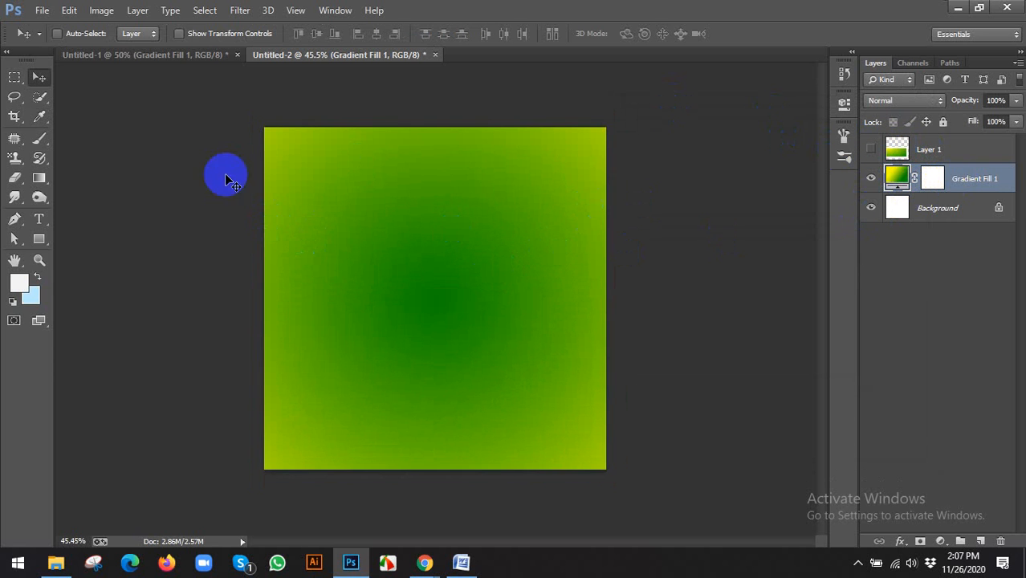
Try to draw a gradient directly on the Gradient Fill 1 layer with the Gradient tool
{"action": "left_click", "coordinate": [39, 178]}
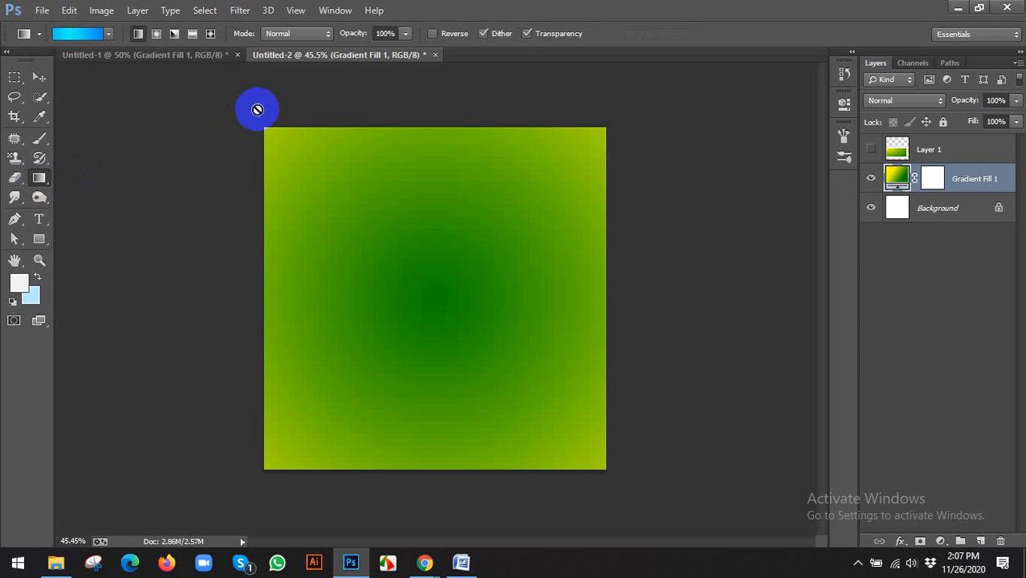
{"action": "left_click", "coordinate": [282, 155]}
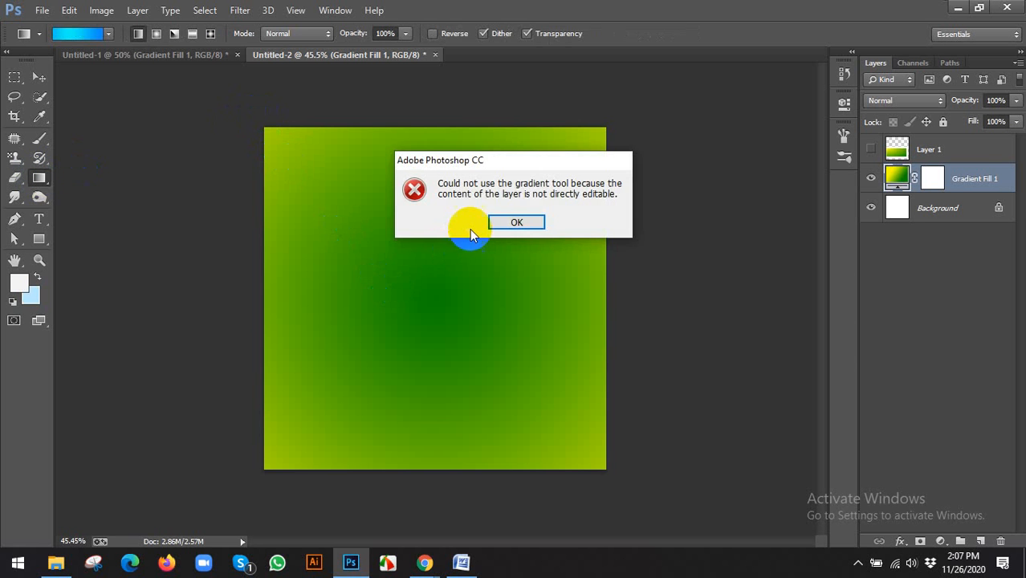
{"action": "left_click", "coordinate": [513, 224]}
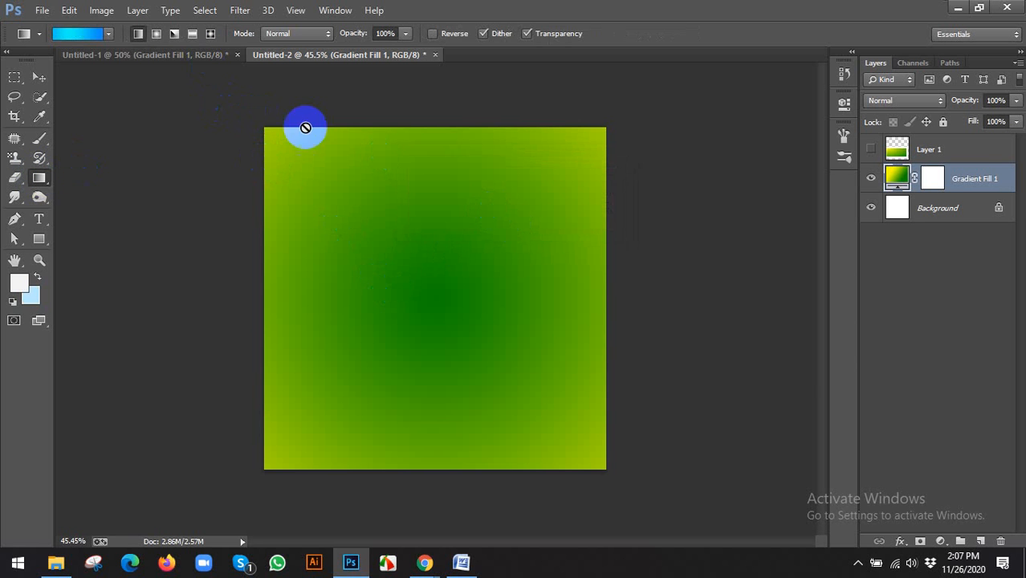
Edit the Gradient Fill 1 layer to 149% scale and a 172.41° angle, with Reverse turned off
{"action": "double_click", "coordinate": [896, 178]}
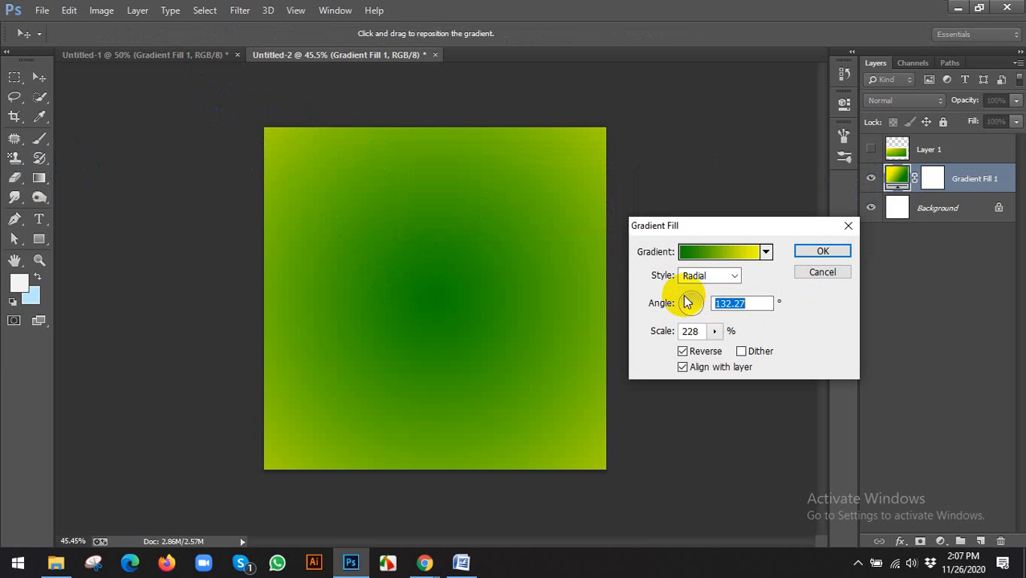
{"action": "left_click_drag", "start_coordinate": [692, 304], "coordinate": [711, 353]}
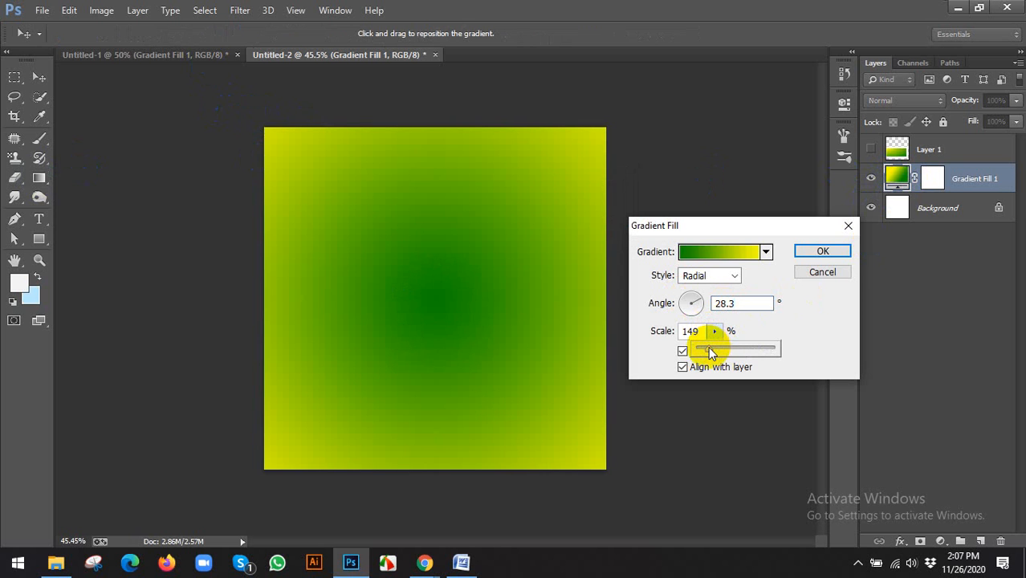
{"action": "left_click", "coordinate": [683, 351]}
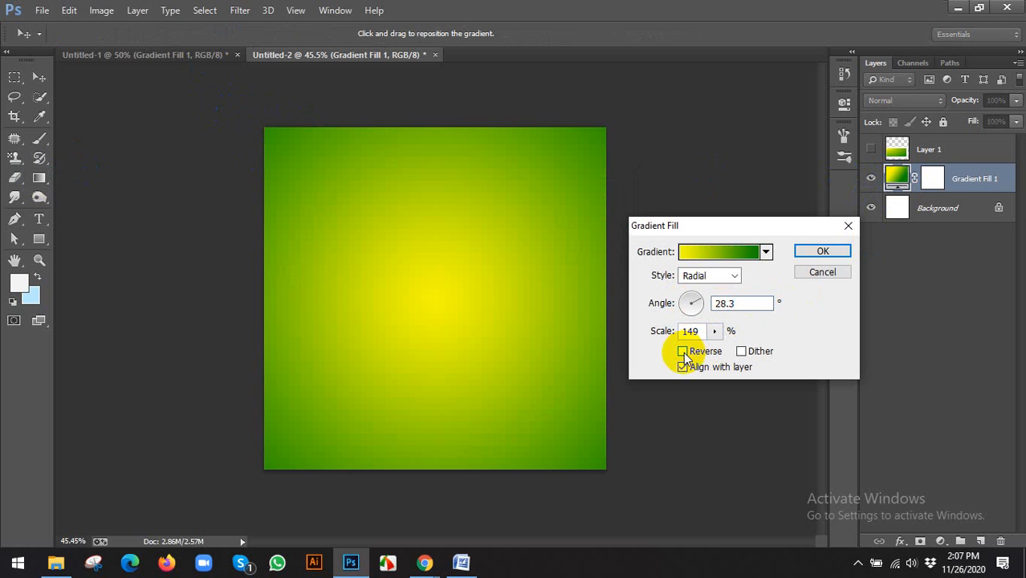
{"action": "left_click_drag", "start_coordinate": [684, 307], "coordinate": [678, 311]}
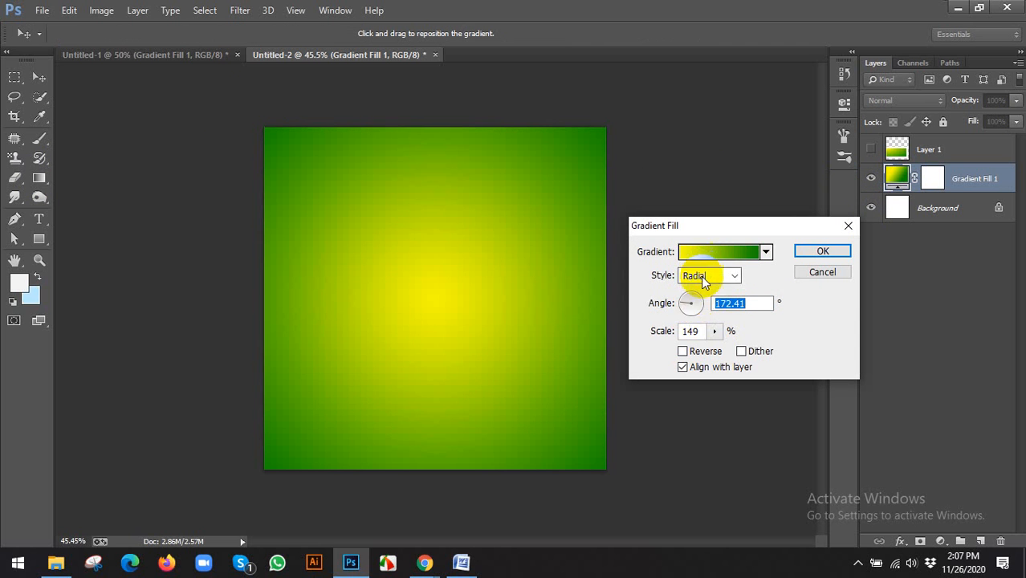
Change the gradient fill to Linear style at a -25.35° angle, keeping Reverse off, and fit the canvas to the window
{"action": "left_click", "coordinate": [699, 276]}
{"action": "left_click", "coordinate": [695, 285]}
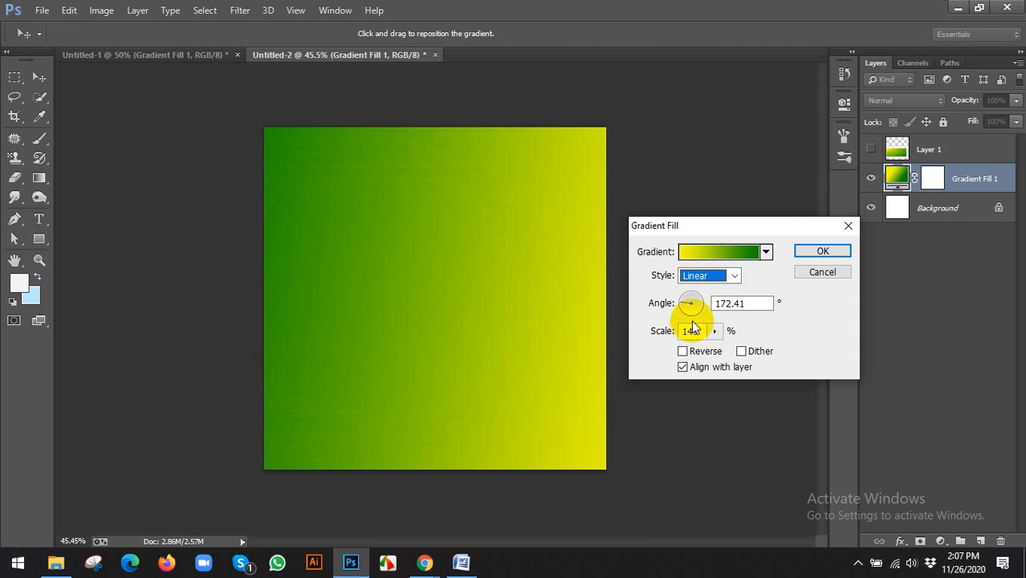
{"action": "left_click", "coordinate": [693, 299]}
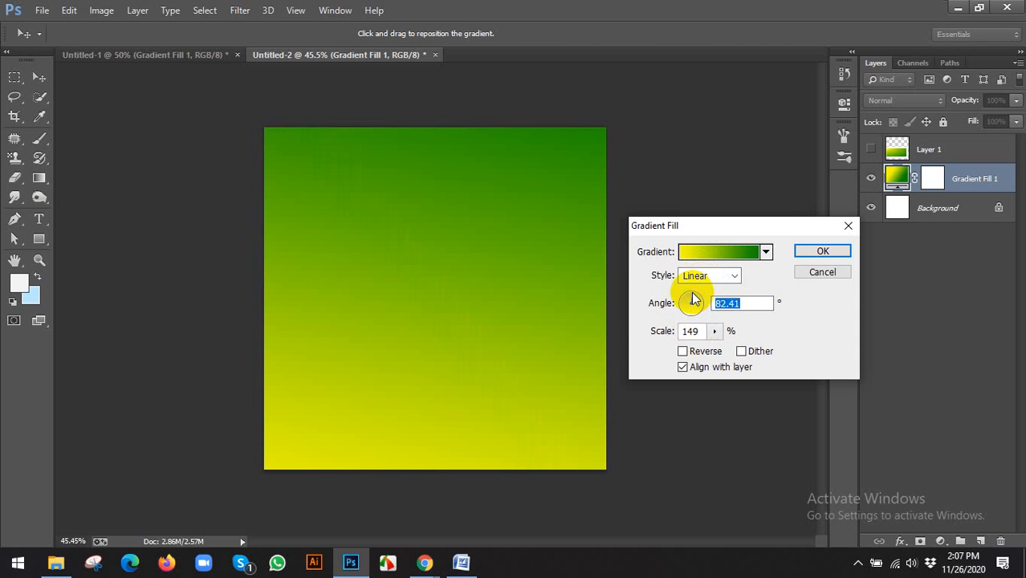
{"action": "left_click", "coordinate": [701, 313]}
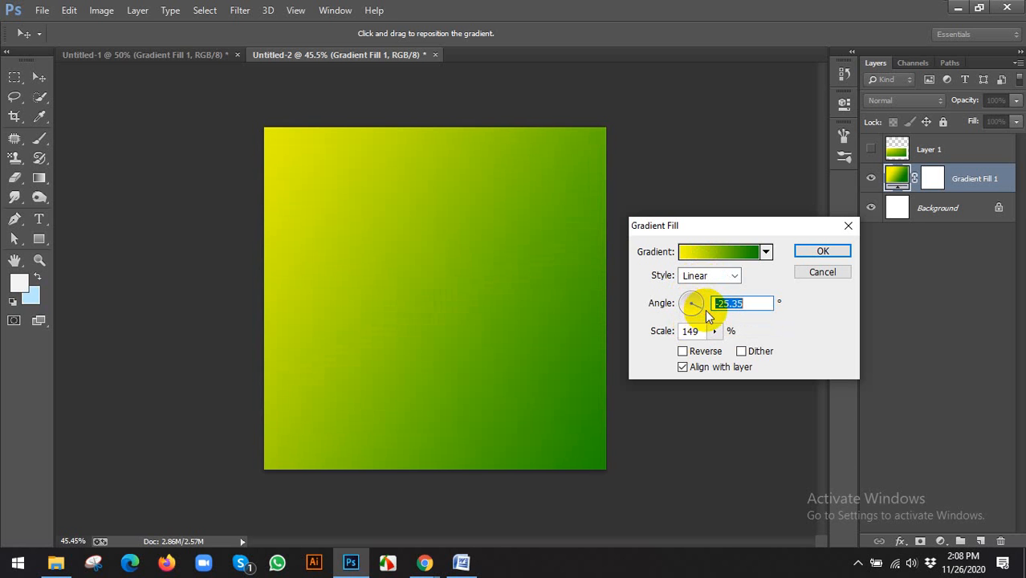
{"action": "left_click", "coordinate": [684, 351]}
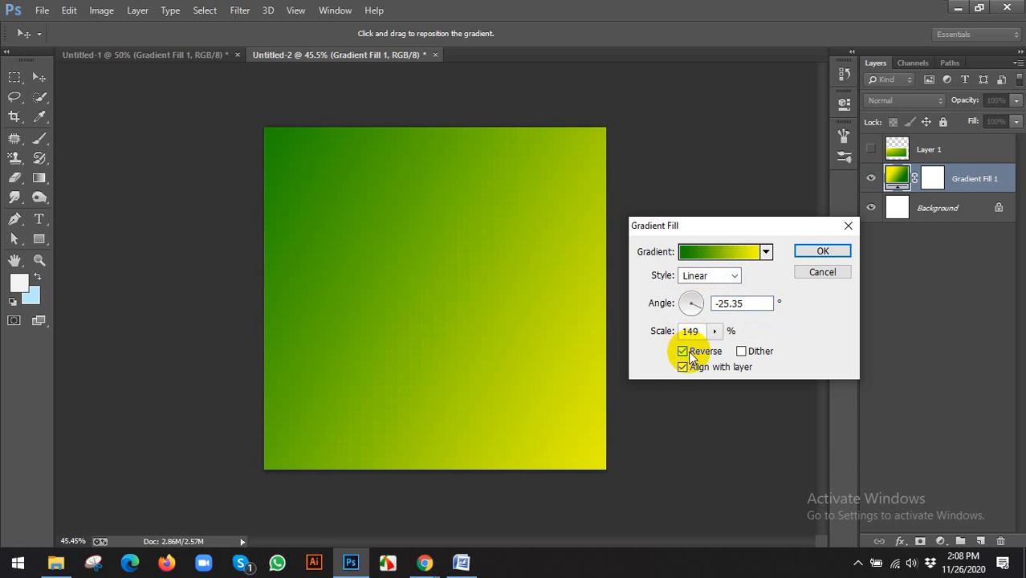
{"action": "left_click", "coordinate": [684, 351]}
{"action": "left_click", "coordinate": [815, 251]}
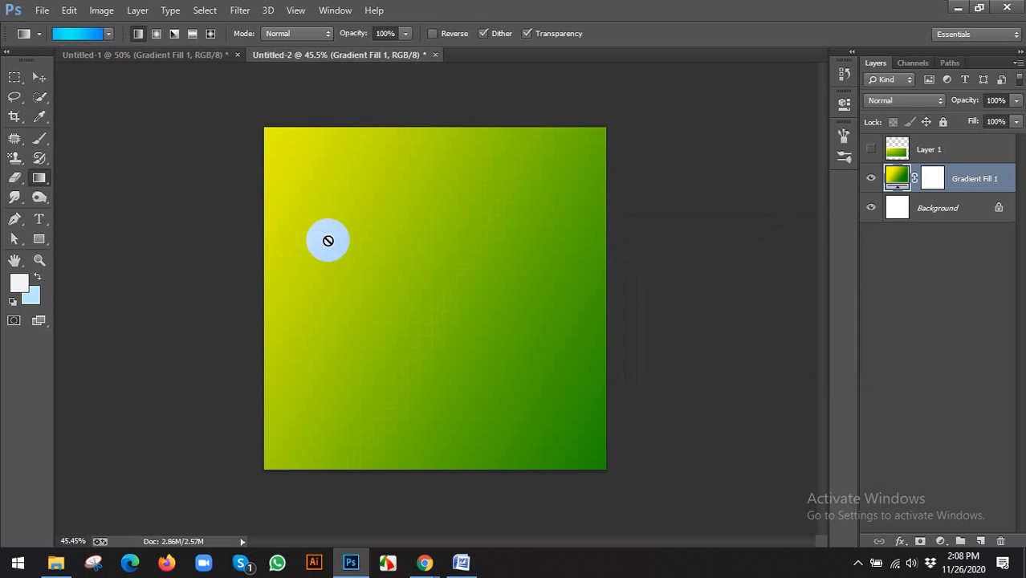
{"action": "key", "text": "ctrl+0"}
Switch to Chrome to compare the finished gradient with the yellow-to-green reference image, and return to Photoshop
{"action": "mouse_move", "coordinate": [425, 562]}
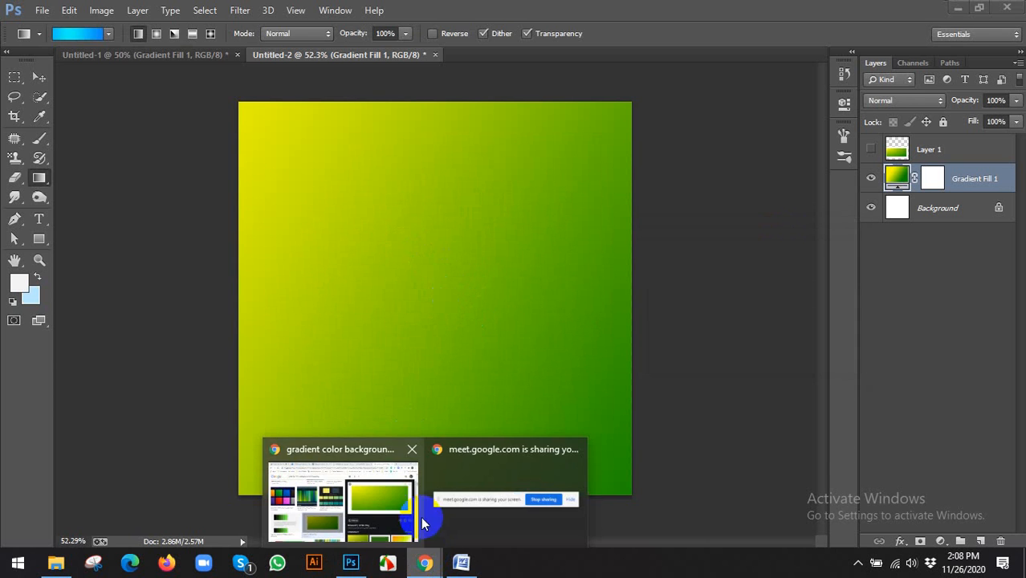
{"action": "left_click", "coordinate": [421, 516]}
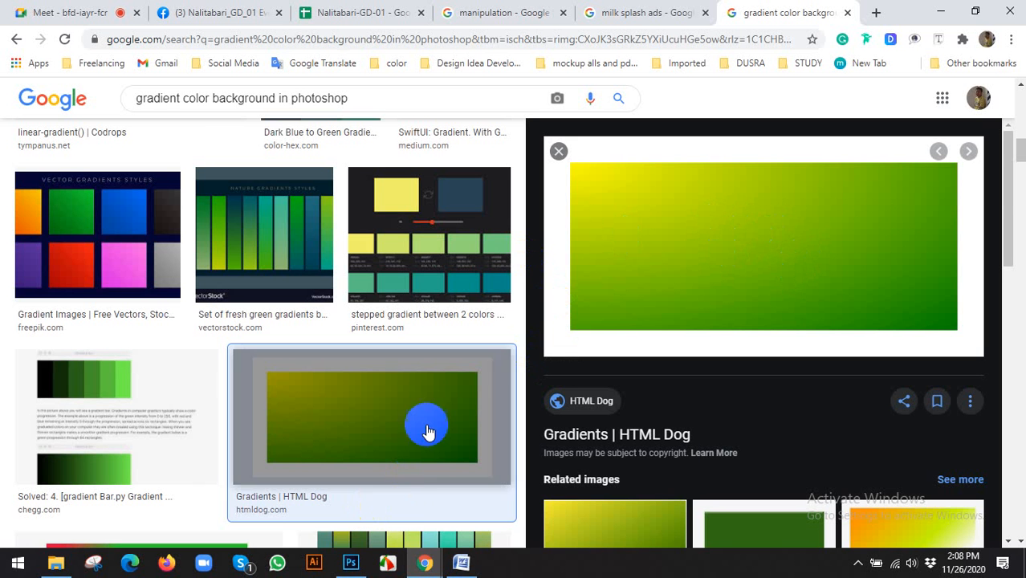
{"action": "left_click", "coordinate": [350, 562]}
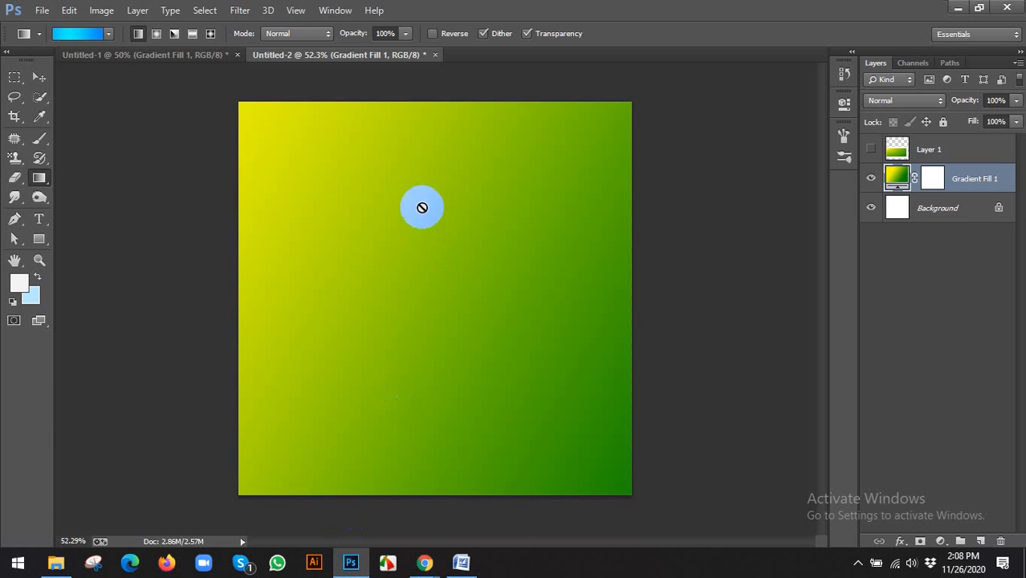
{"action": "scroll", "coordinate": [485, 298], "scroll_direction": "down", "scroll_amount": 5}
{"action": "scroll", "coordinate": [488, 300], "scroll_direction": "up", "scroll_amount": 3}
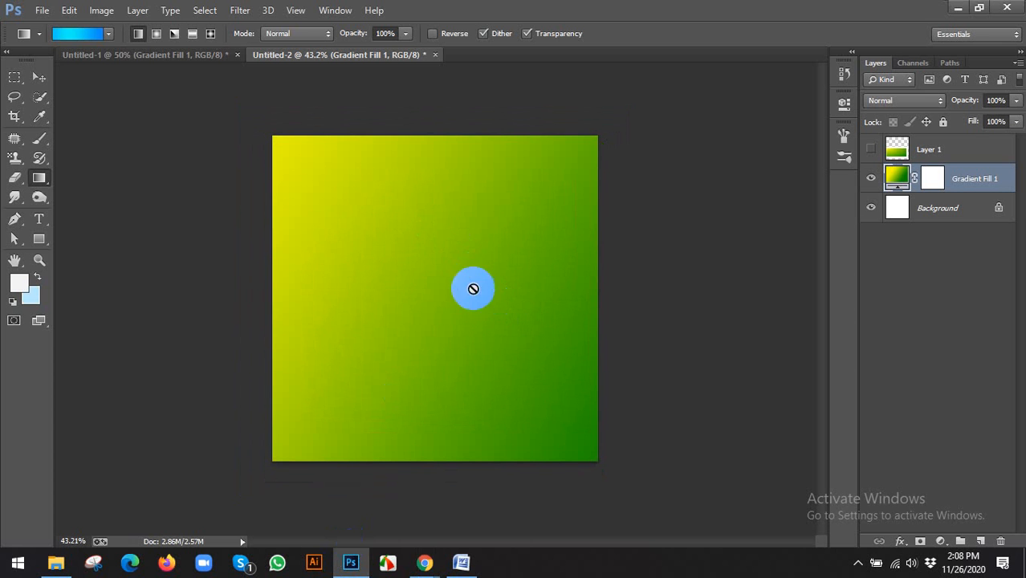
Draw a rectangle shape about 764 × 527 px in the middle of the canvas above the gradient fill
{"action": "left_click", "coordinate": [39, 77]}
{"action": "scroll", "coordinate": [493, 269], "scroll_direction": "up", "scroll_amount": 1}
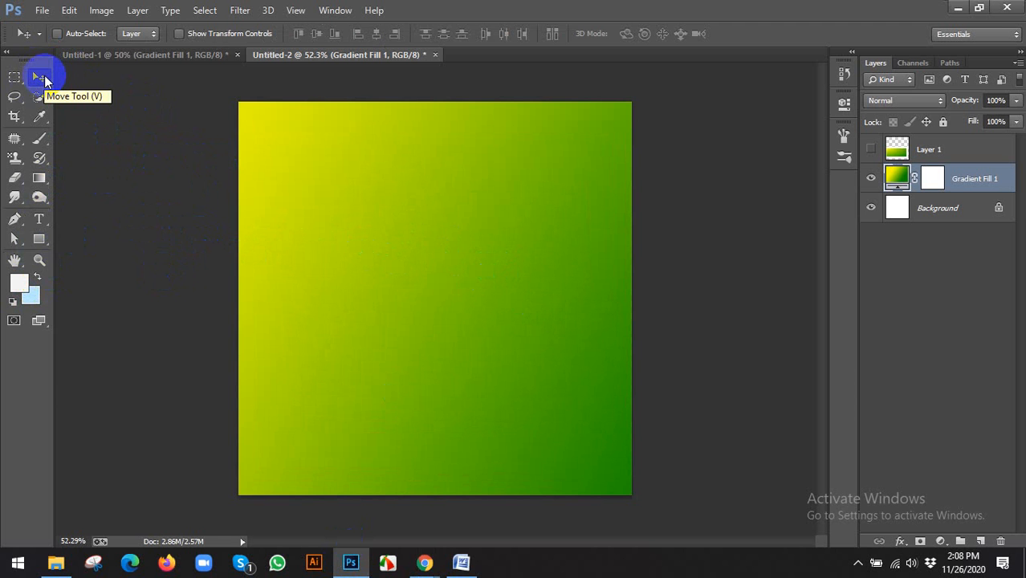
{"action": "left_click", "coordinate": [49, 245]}
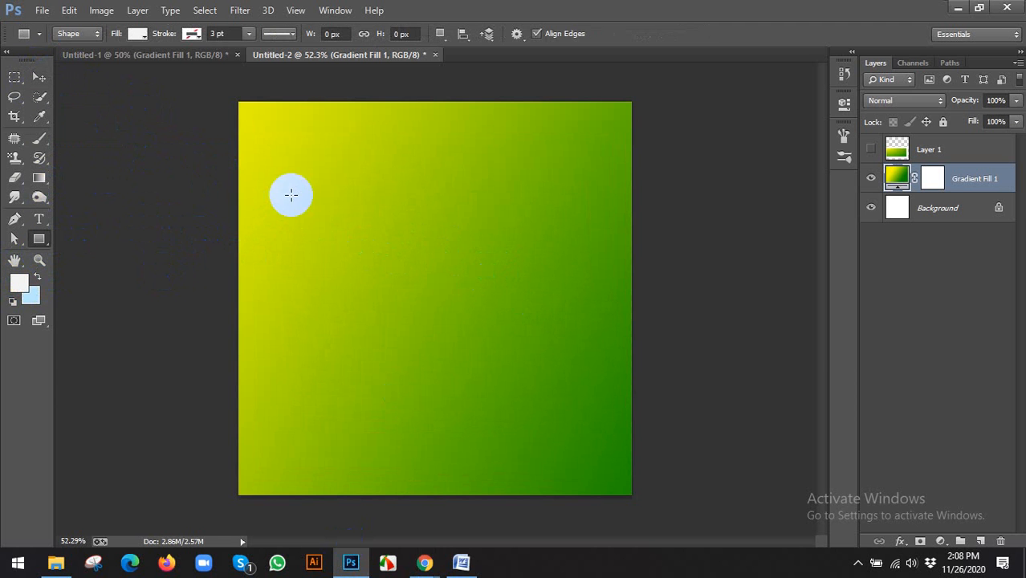
{"action": "left_click_drag", "start_coordinate": [287, 183], "coordinate": [589, 390]}
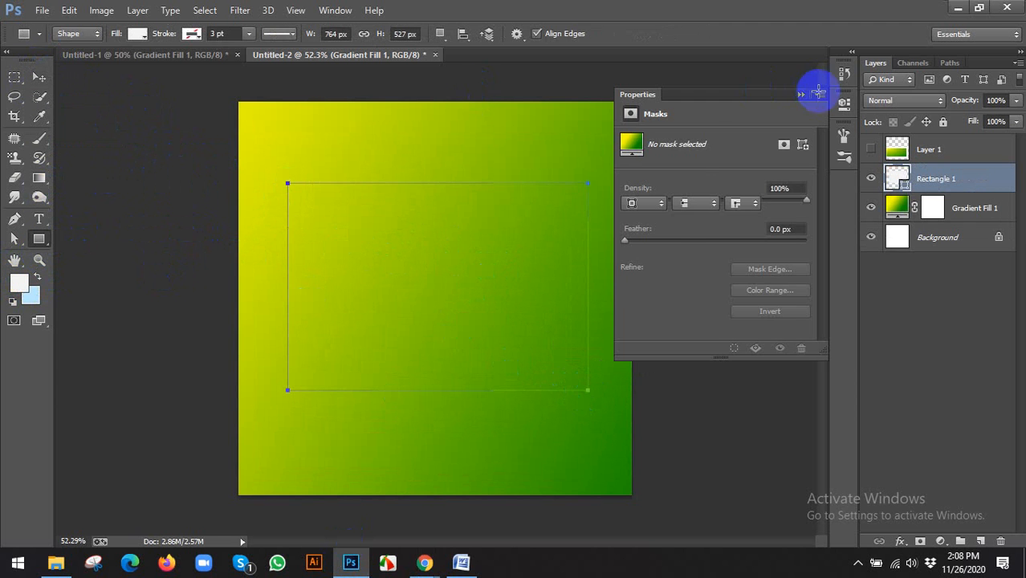
{"action": "left_click", "coordinate": [842, 104]}
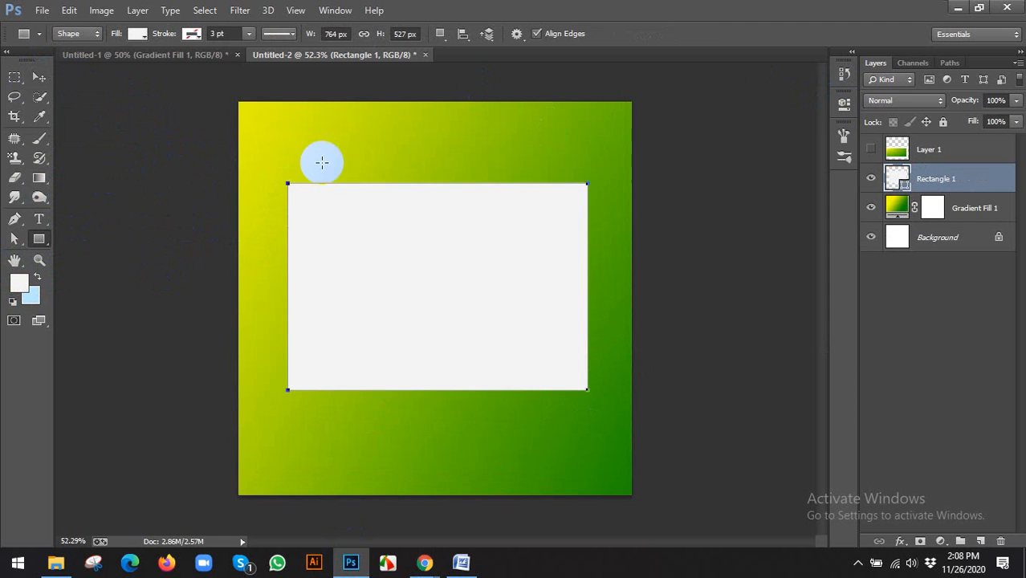
Set the foreground color to black (000000) and recolor the Rectangle 1 shape with the same black
{"action": "left_click", "coordinate": [19, 285]}
{"action": "left_click_drag", "start_coordinate": [596, 415], "coordinate": [530, 449]}
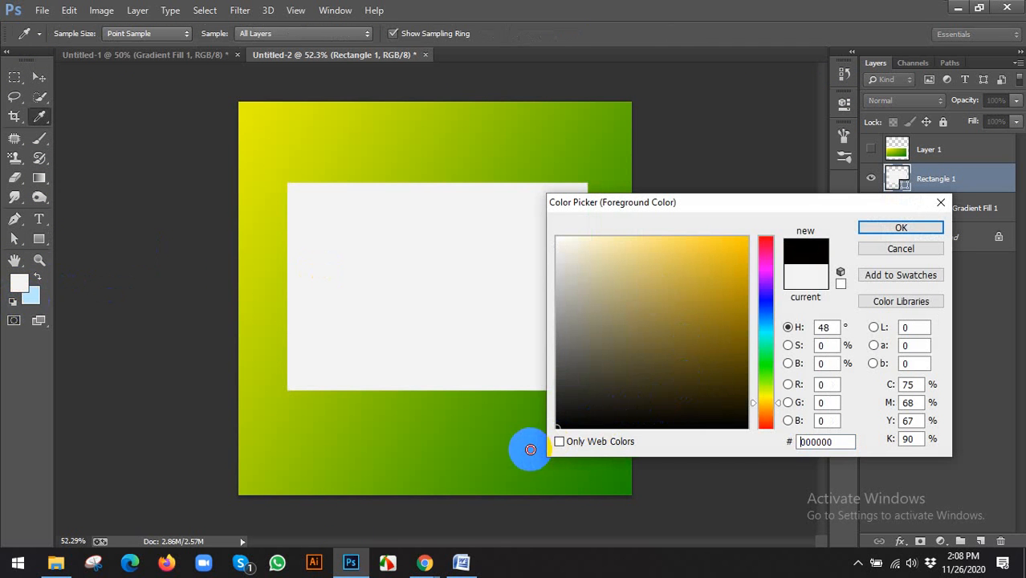
{"action": "left_click", "coordinate": [881, 230]}
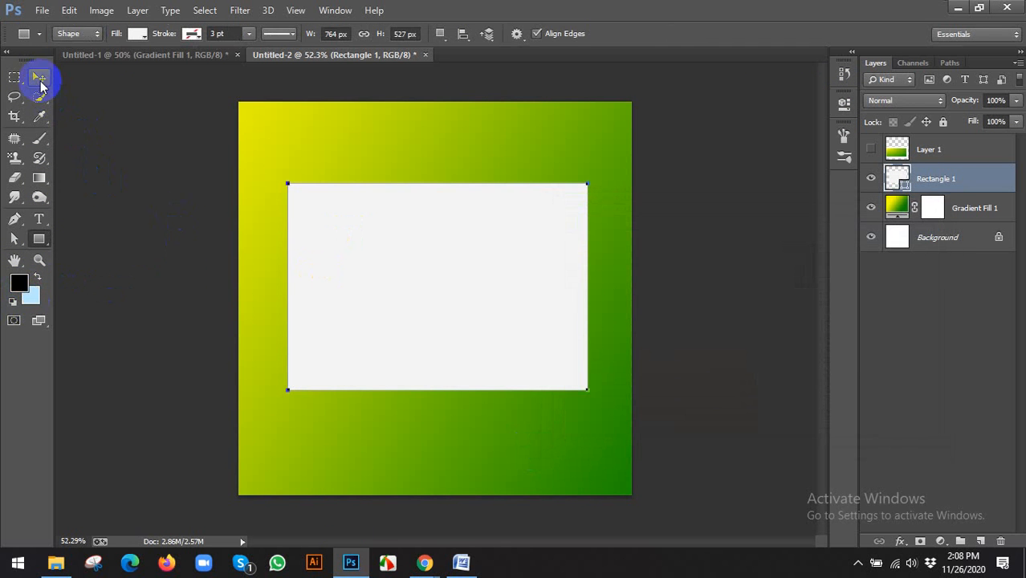
{"action": "left_click", "coordinate": [36, 77]}
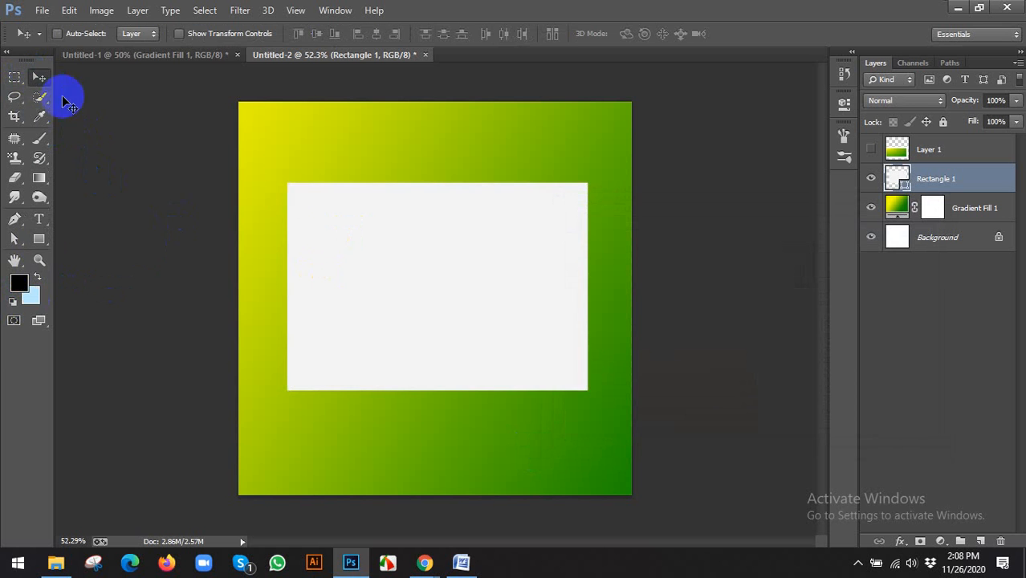
{"action": "double_click", "coordinate": [907, 185]}
{"action": "left_click", "coordinate": [555, 427]}
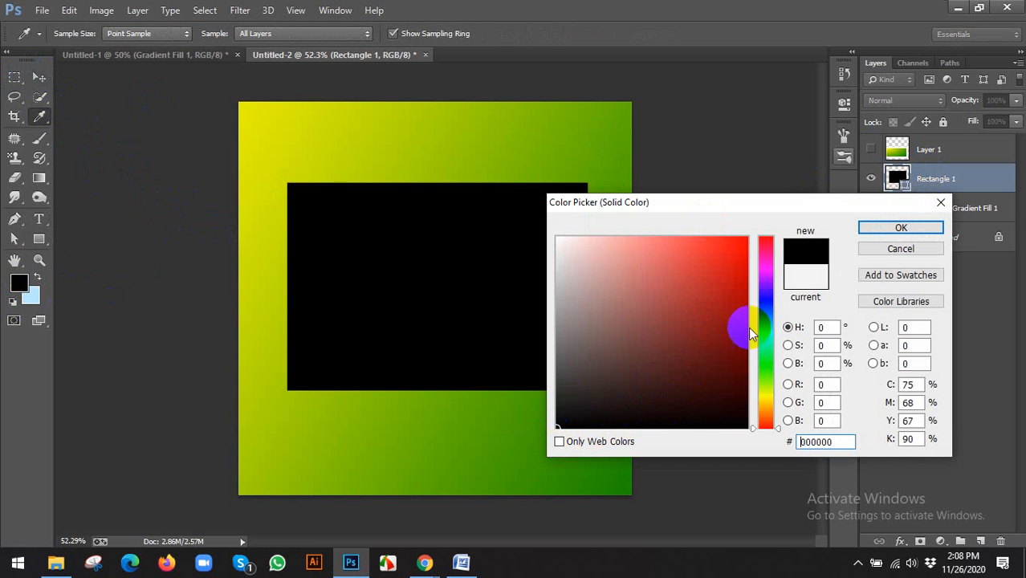
{"action": "left_click", "coordinate": [891, 229]}
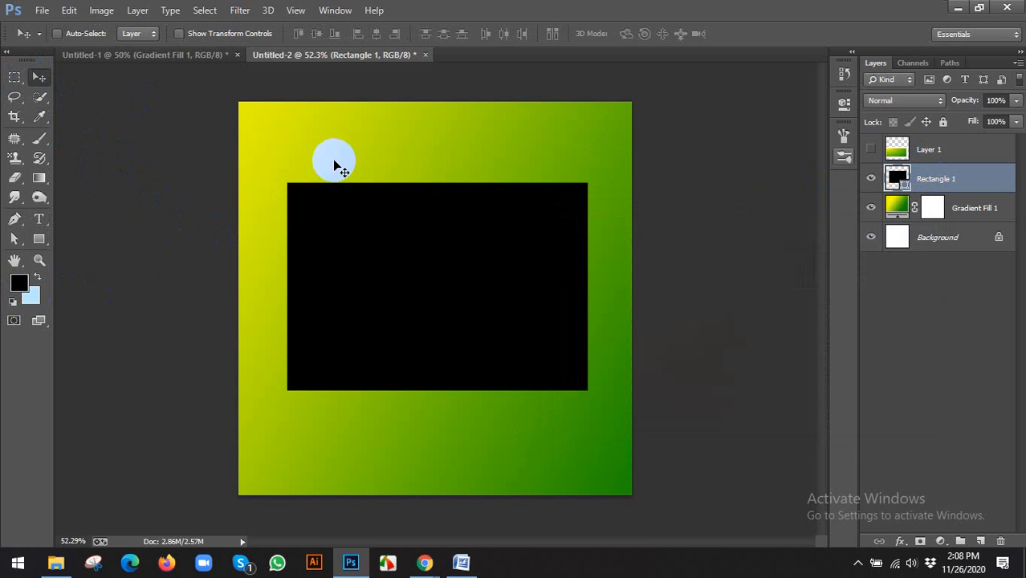
Rasterize the black rectangle and apply the Pointillize filter with a cell size of 3
{"action": "left_click", "coordinate": [247, 10]}
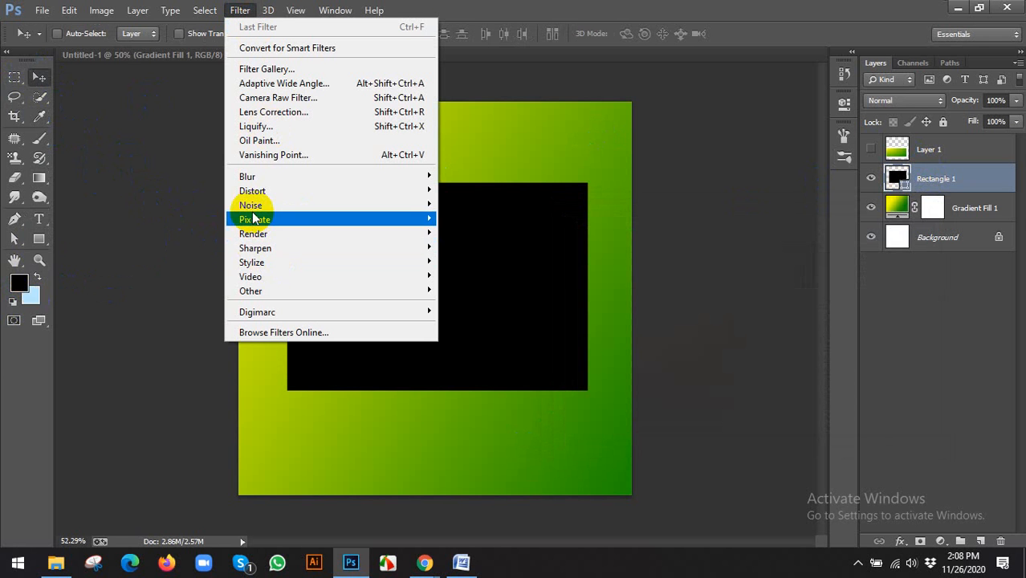
{"action": "mouse_move", "coordinate": [305, 221]}
{"action": "left_click", "coordinate": [471, 304]}
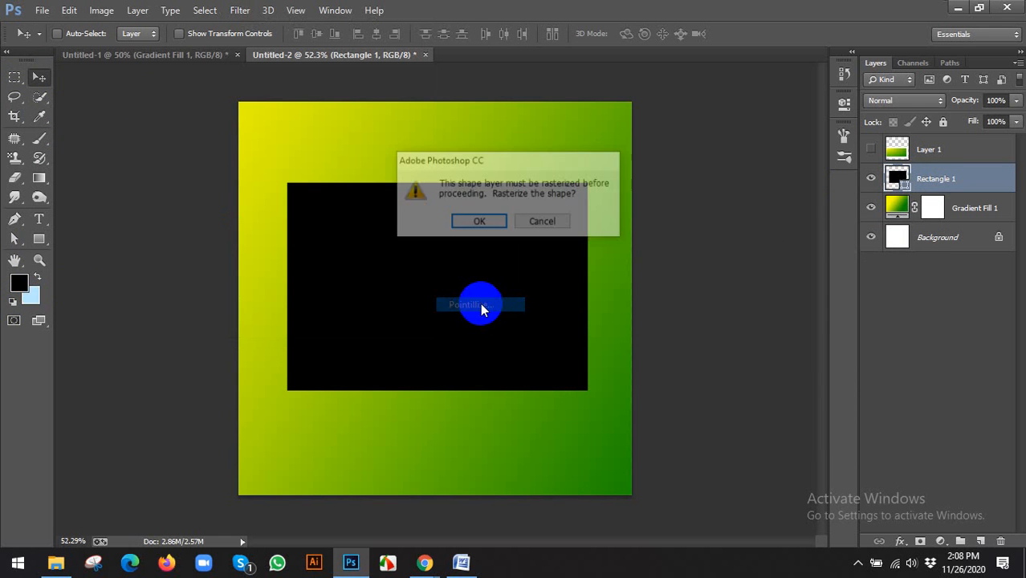
{"action": "left_click", "coordinate": [488, 223]}
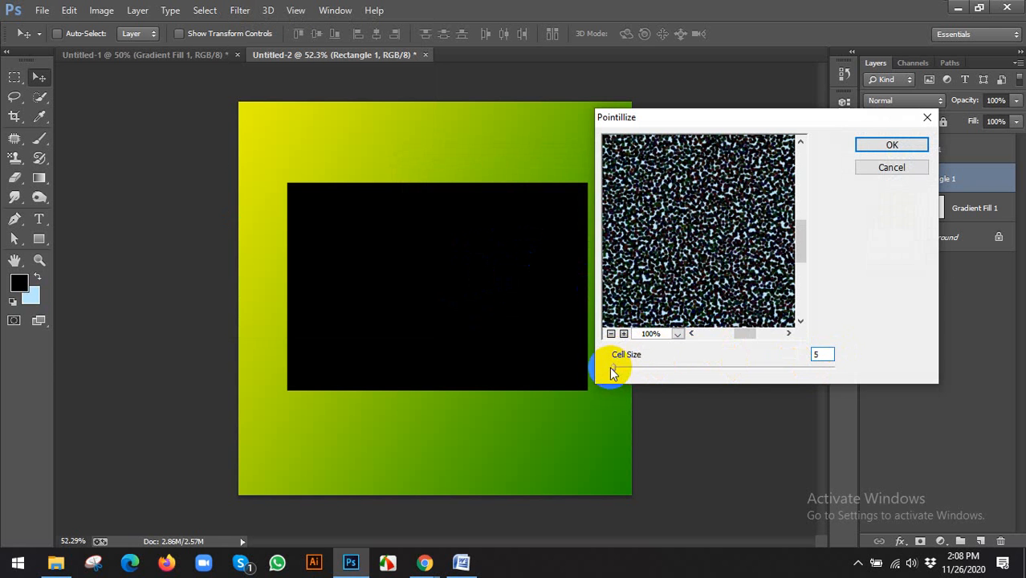
{"action": "mouse_move", "coordinate": [613, 367]}
{"action": "left_mouse_down"}
{"action": "mouse_move", "coordinate": [572, 373]}
{"action": "mouse_move", "coordinate": [613, 373]}
{"action": "left_mouse_up"}
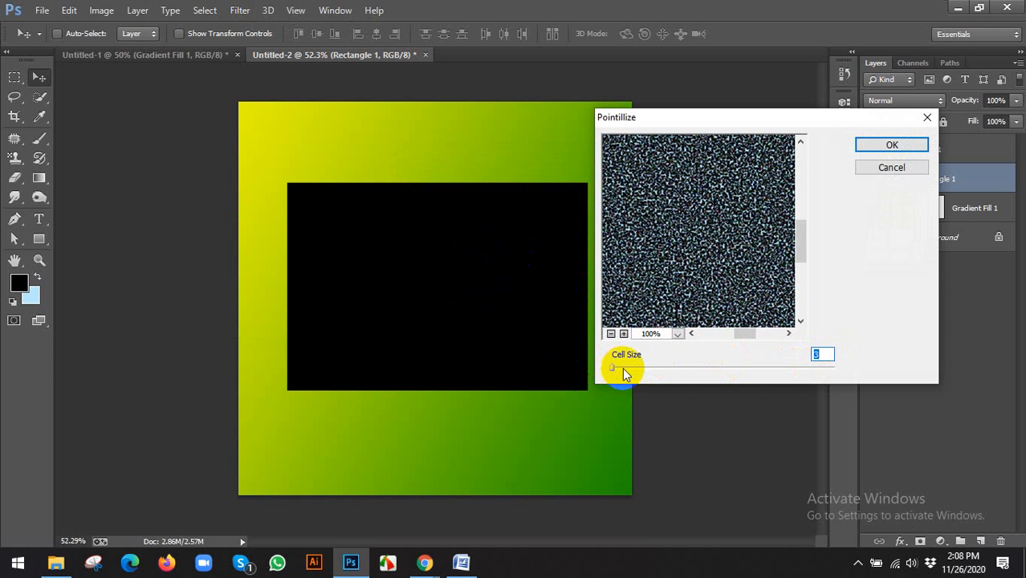
{"action": "left_click", "coordinate": [901, 146]}
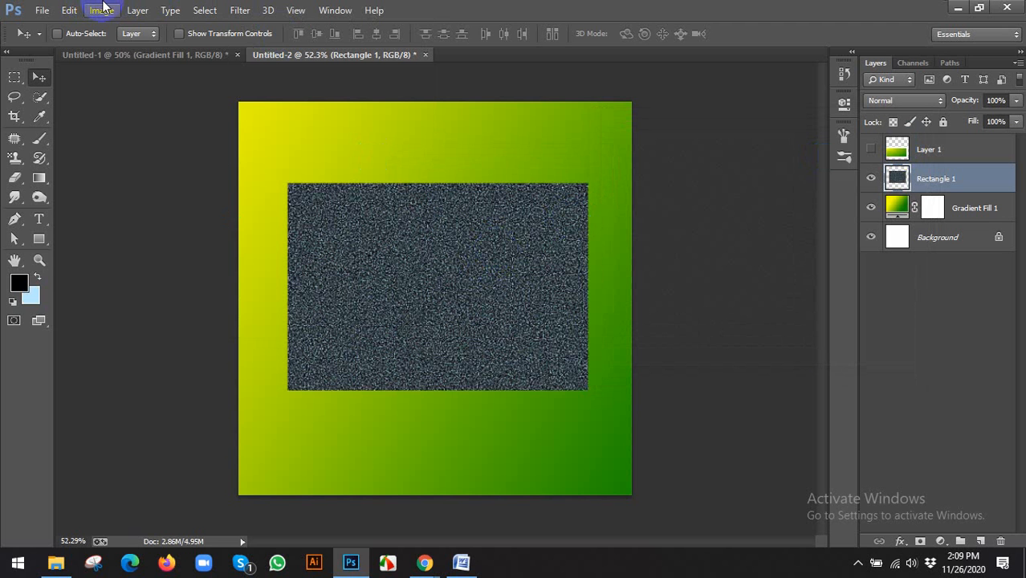
Apply a Threshold adjustment at a level of about 147 to the pointillized rectangle
{"action": "left_click", "coordinate": [129, 10]}
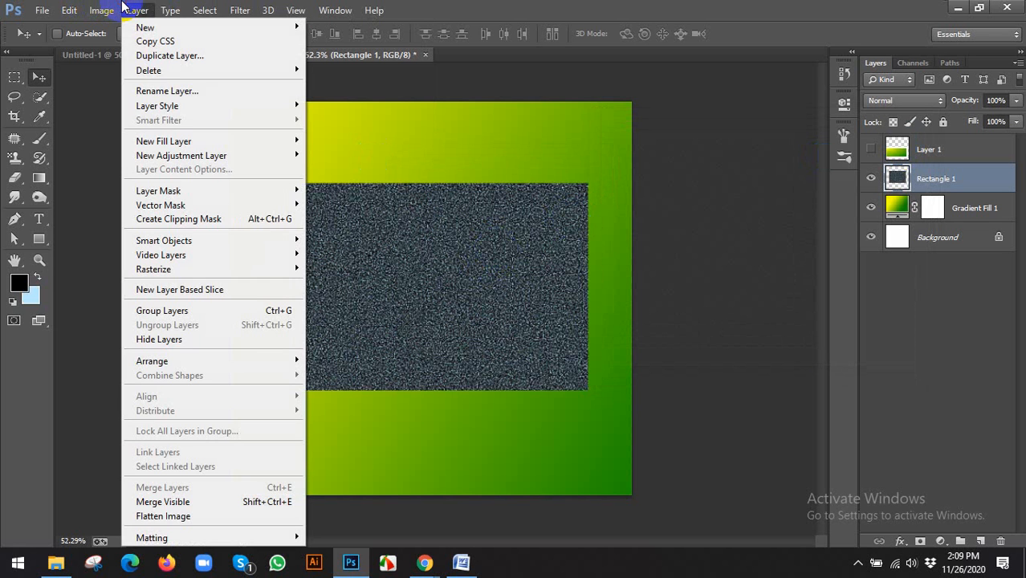
{"action": "mouse_move", "coordinate": [109, 13]}
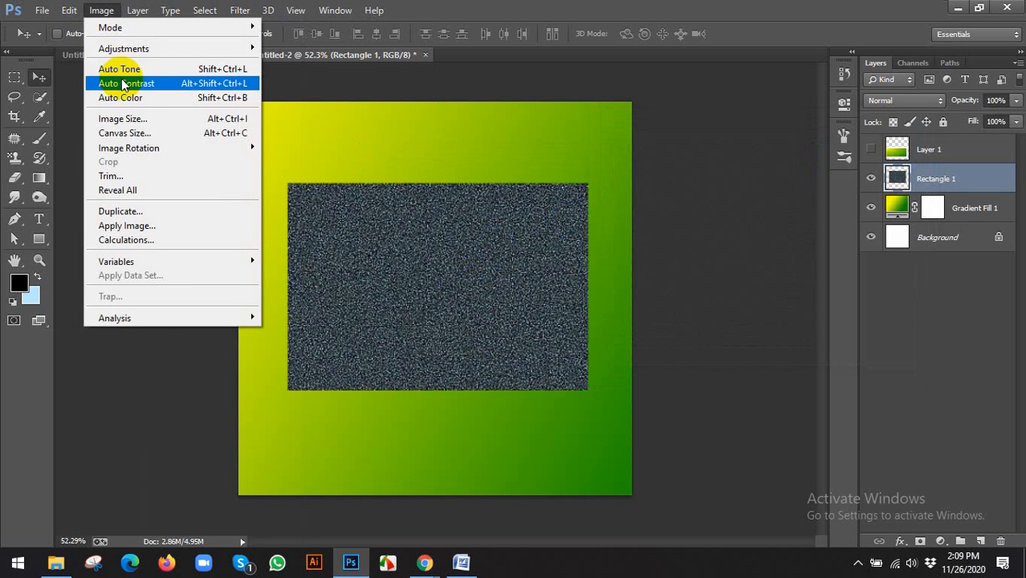
{"action": "mouse_move", "coordinate": [201, 47]}
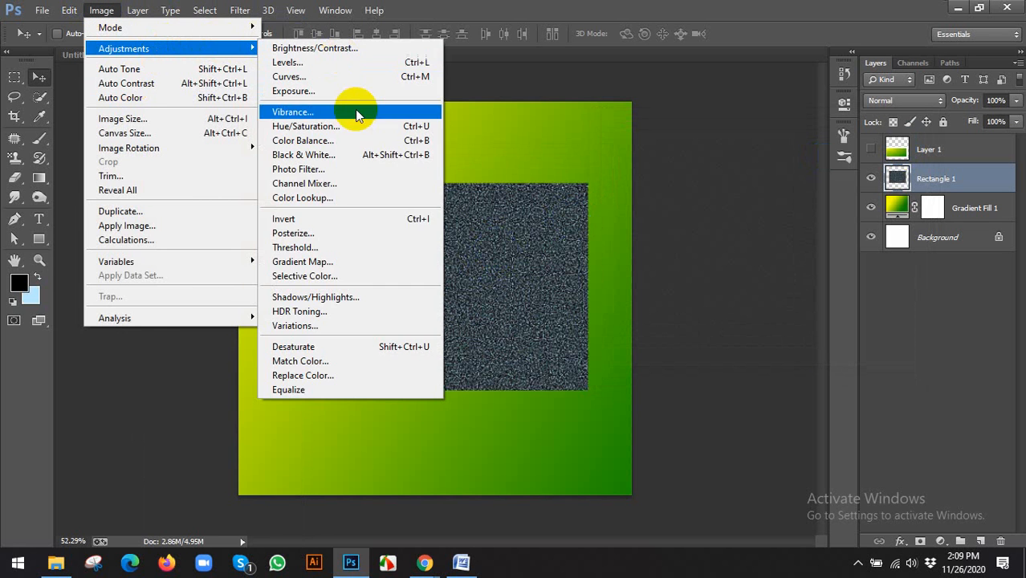
{"action": "left_click", "coordinate": [309, 248]}
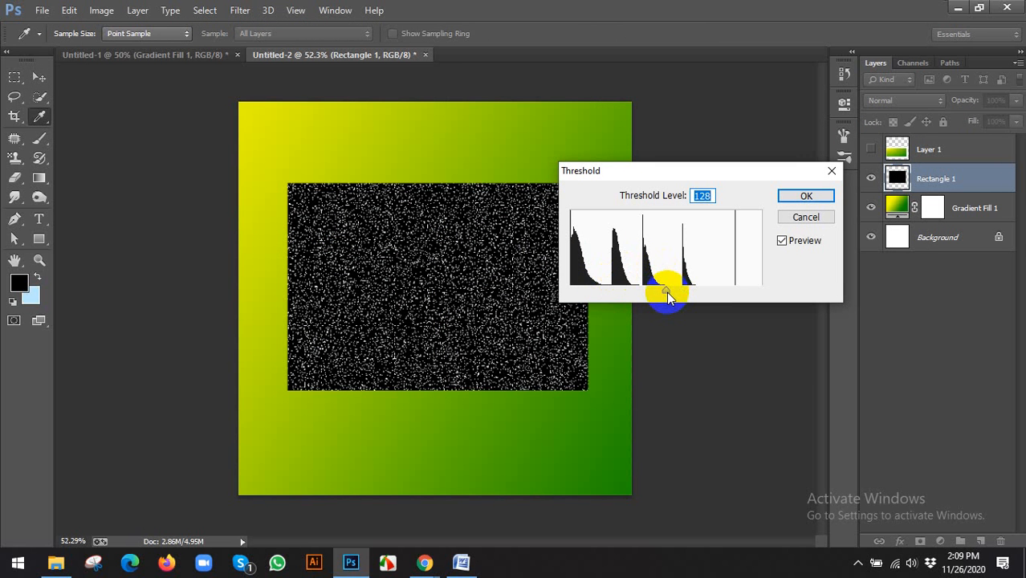
{"action": "left_click_drag", "start_coordinate": [665, 288], "coordinate": [682, 294]}
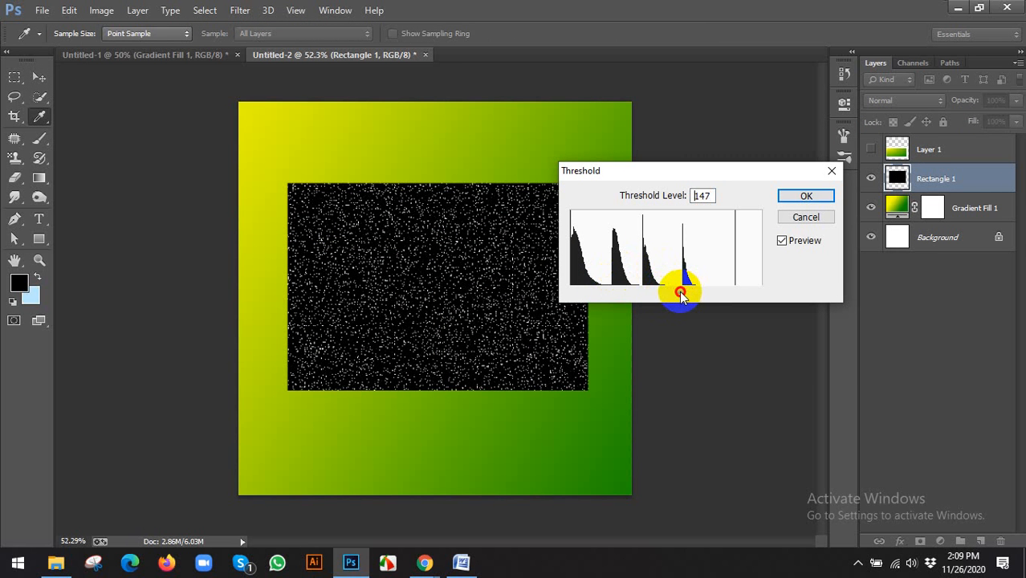
{"action": "left_click", "coordinate": [804, 196]}
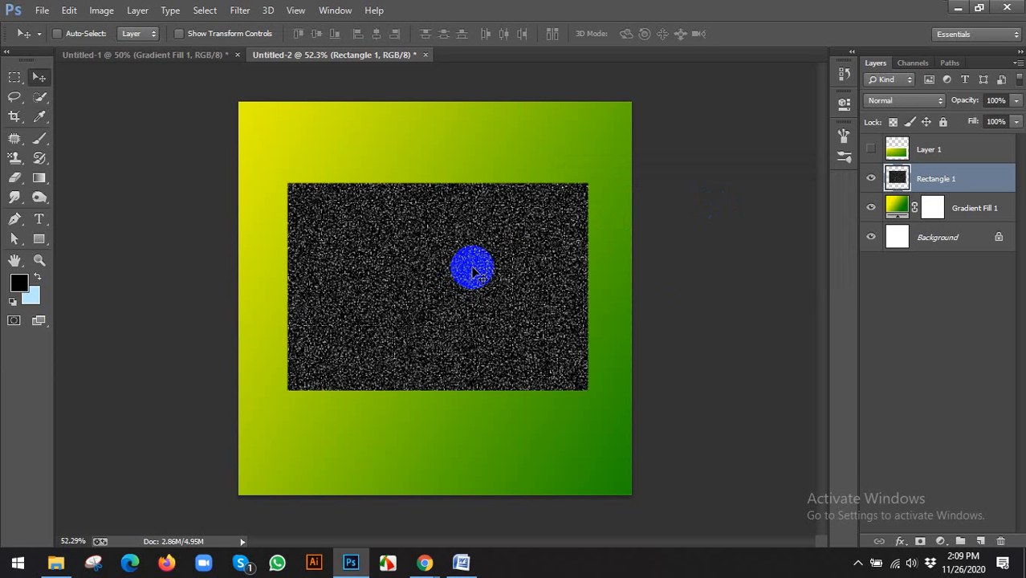
Move the speckled rectangle to the canvas's upper-left corner and stretch it to 131.15% width and 190.13% height, covering the whole canvas
{"action": "scroll", "coordinate": [437, 285], "scroll_direction": "down", "scroll_amount": 2}
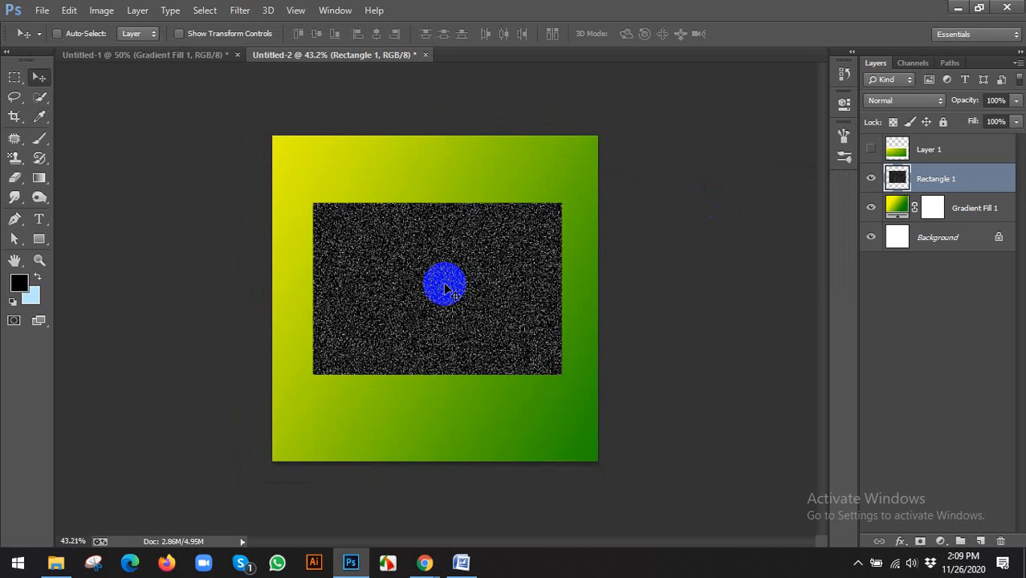
{"action": "left_click_drag", "start_coordinate": [419, 293], "coordinate": [376, 232]}
{"action": "key", "text": "ctrl+t"}
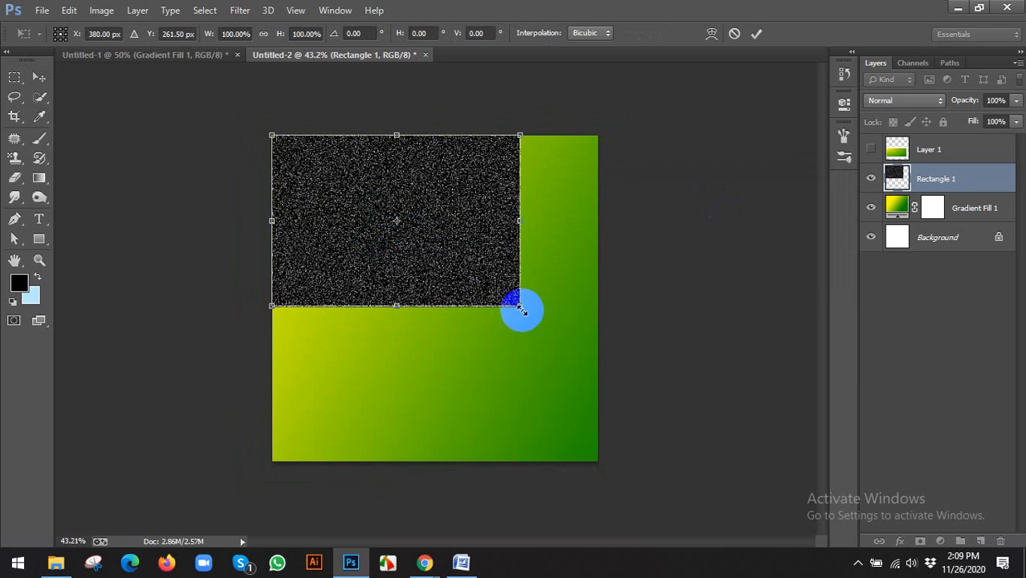
{"action": "left_click_drag", "start_coordinate": [521, 306], "coordinate": [595, 465]}
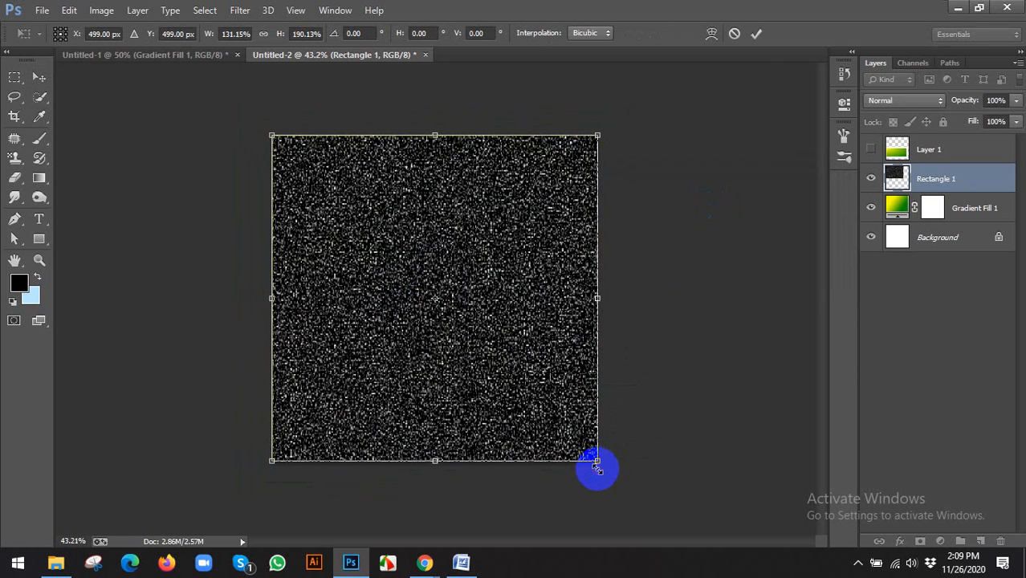
{"action": "left_click", "coordinate": [755, 35]}
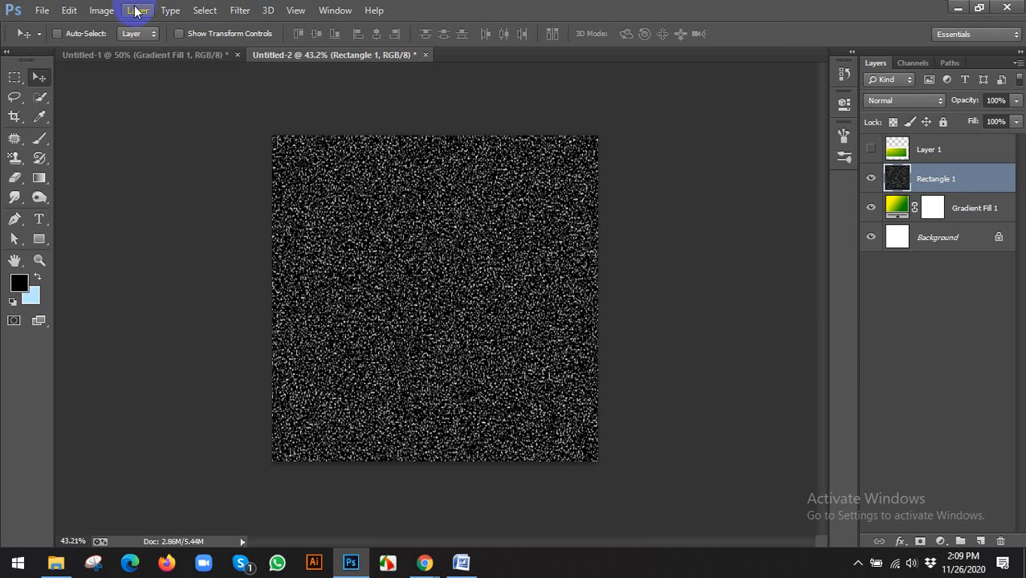
Apply a Motion Blur to the speckled layer with a -52° angle and a distance of 61 pixels
{"action": "left_click", "coordinate": [240, 10]}
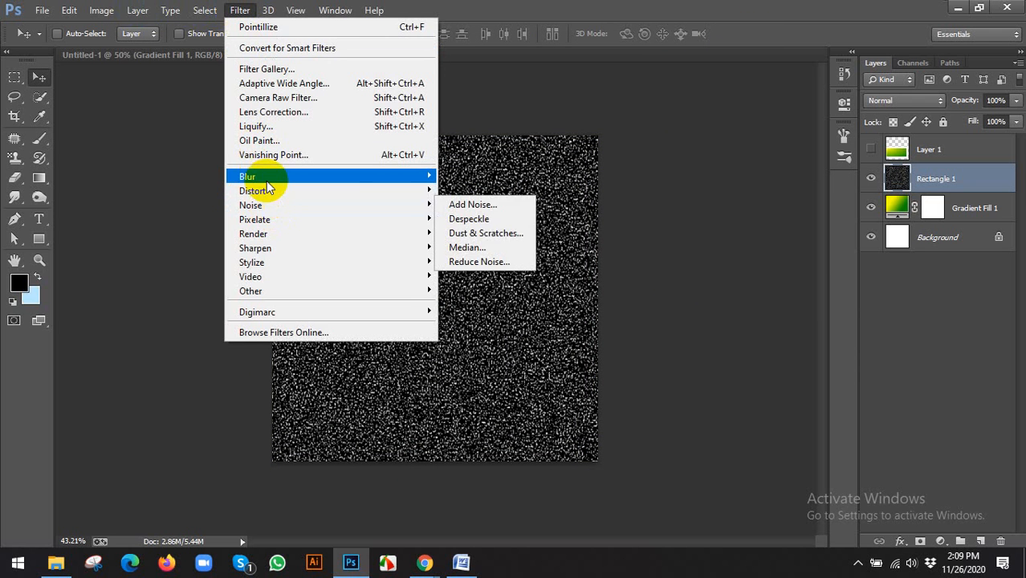
{"action": "mouse_move", "coordinate": [336, 178]}
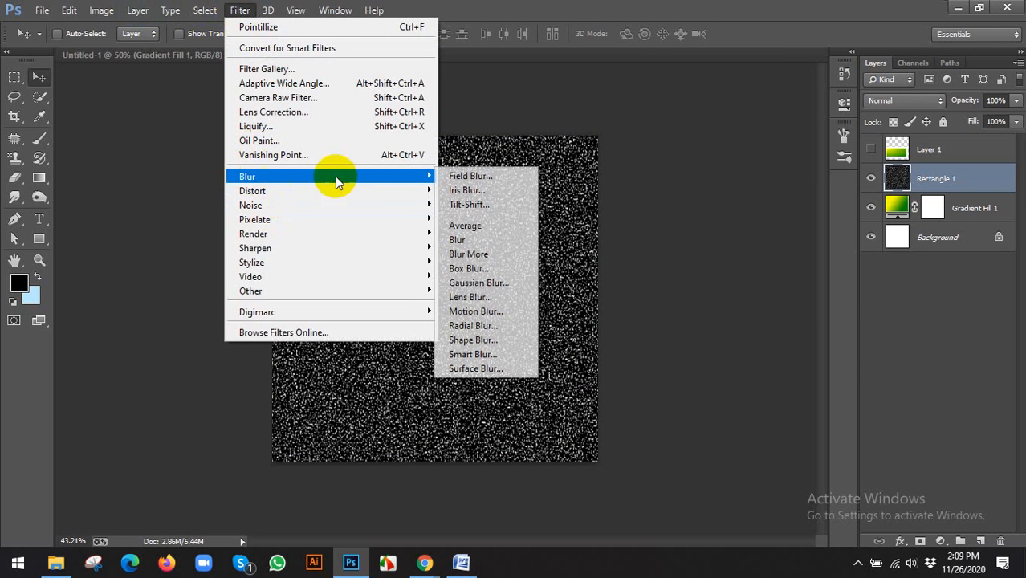
{"action": "left_click", "coordinate": [482, 316]}
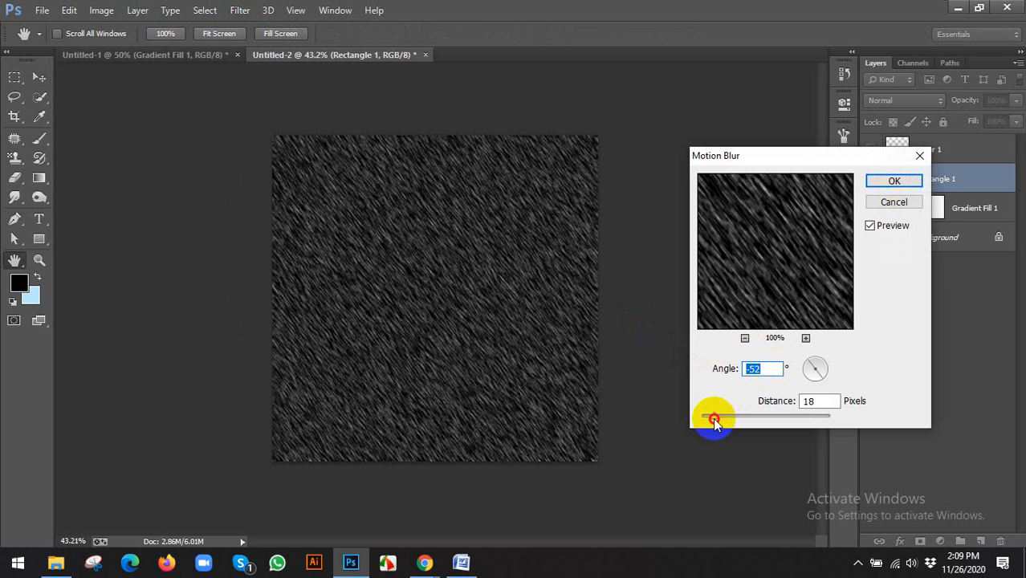
{"action": "mouse_move", "coordinate": [711, 419]}
{"action": "left_mouse_down"}
{"action": "mouse_move", "coordinate": [767, 417]}
{"action": "mouse_move", "coordinate": [751, 418]}
{"action": "left_mouse_up"}
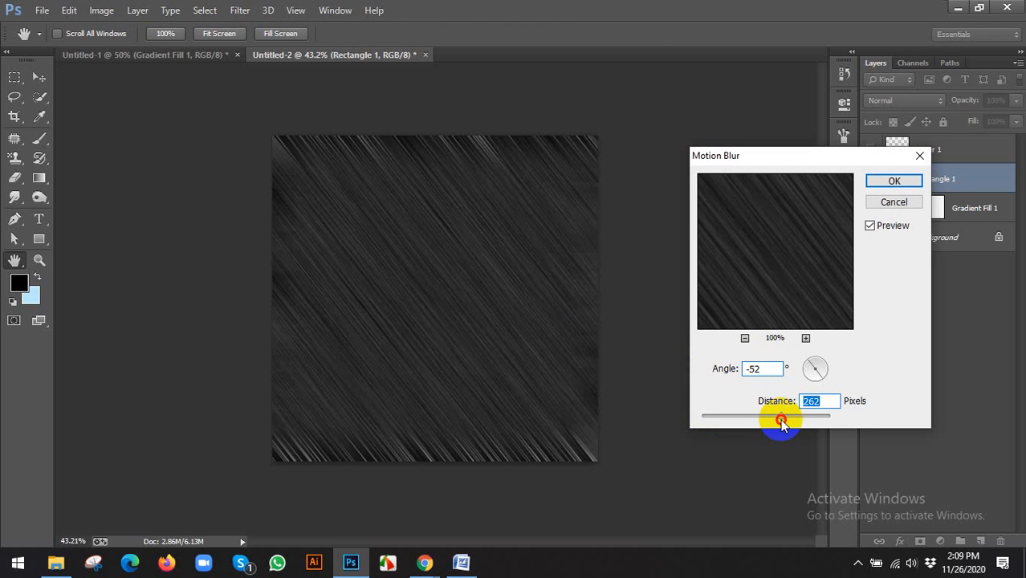
{"action": "mouse_move", "coordinate": [781, 420]}
{"action": "left_mouse_down"}
{"action": "mouse_move", "coordinate": [719, 418]}
{"action": "mouse_move", "coordinate": [739, 421]}
{"action": "left_mouse_up"}
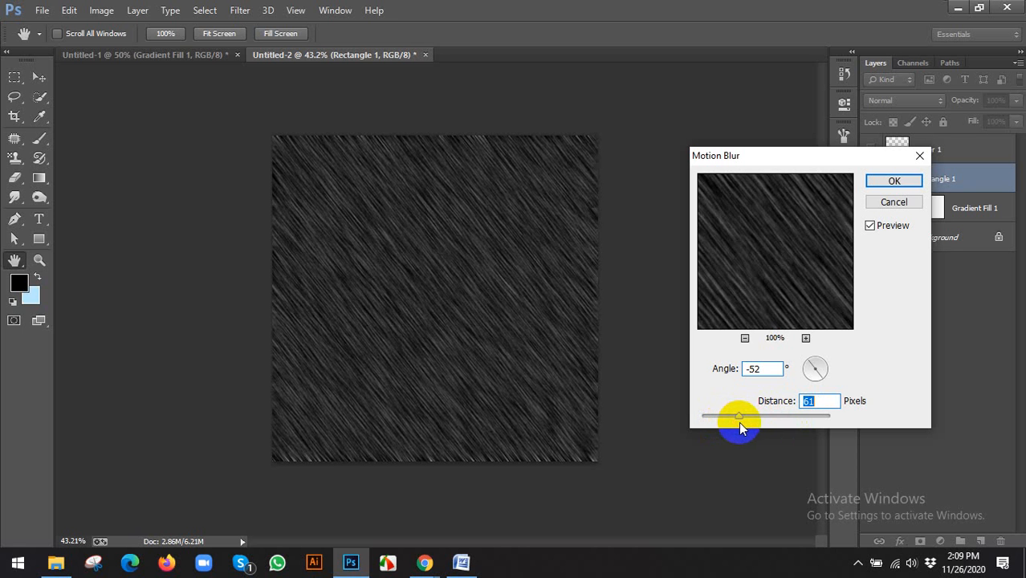
{"action": "left_click", "coordinate": [882, 180]}
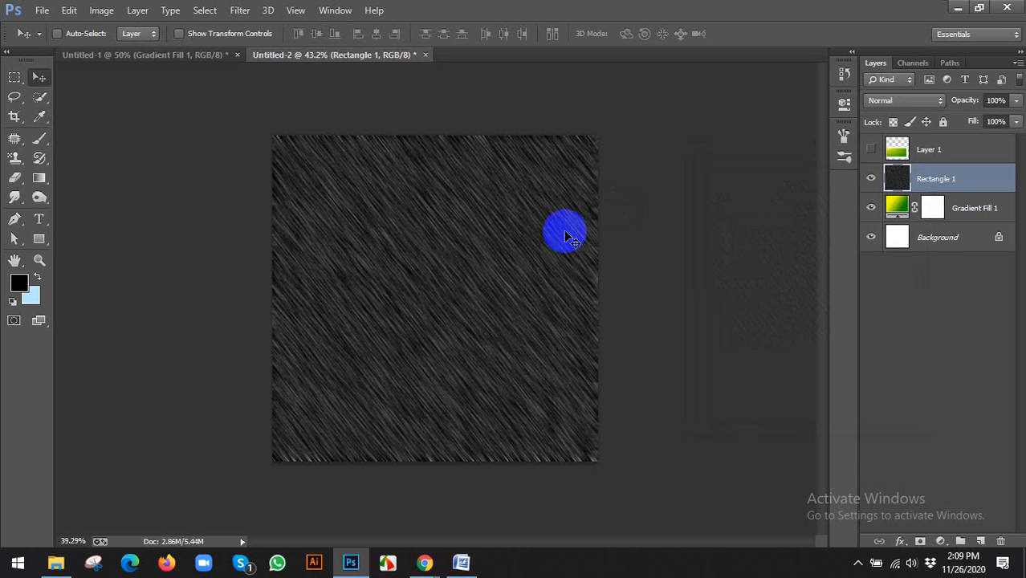
Try blend modes on the Rectangle 1 layer from Multiply through Color Burn, Linear Burn and Darker Color to Screen
{"action": "left_click", "coordinate": [905, 101]}
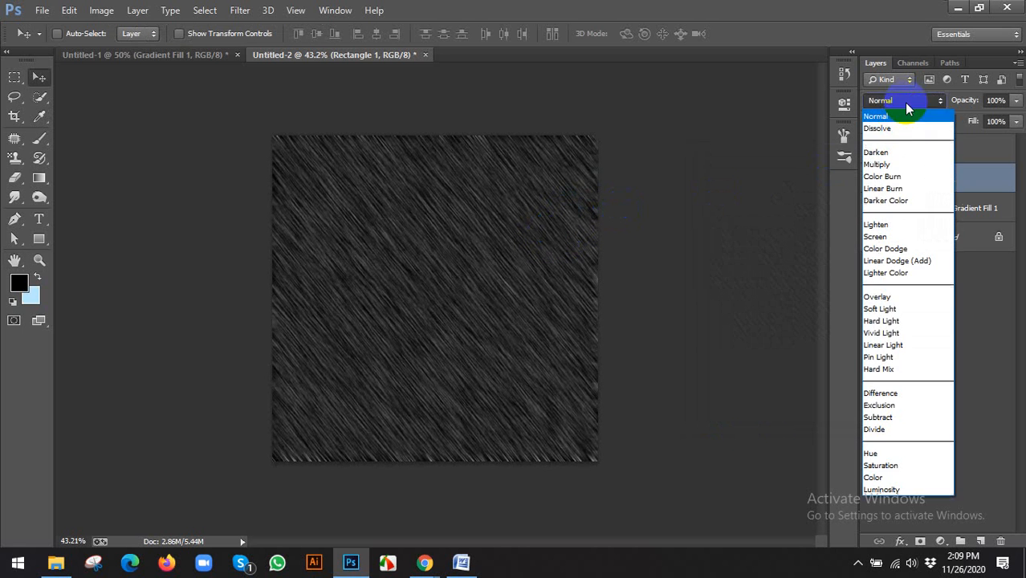
{"action": "left_click", "coordinate": [878, 164]}
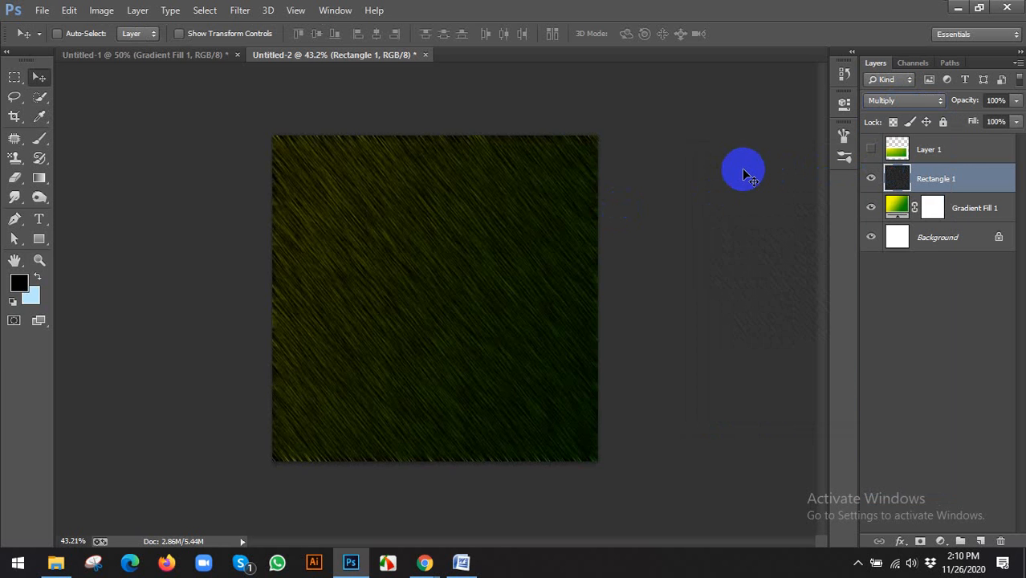
{"action": "key", "text": "Down"}
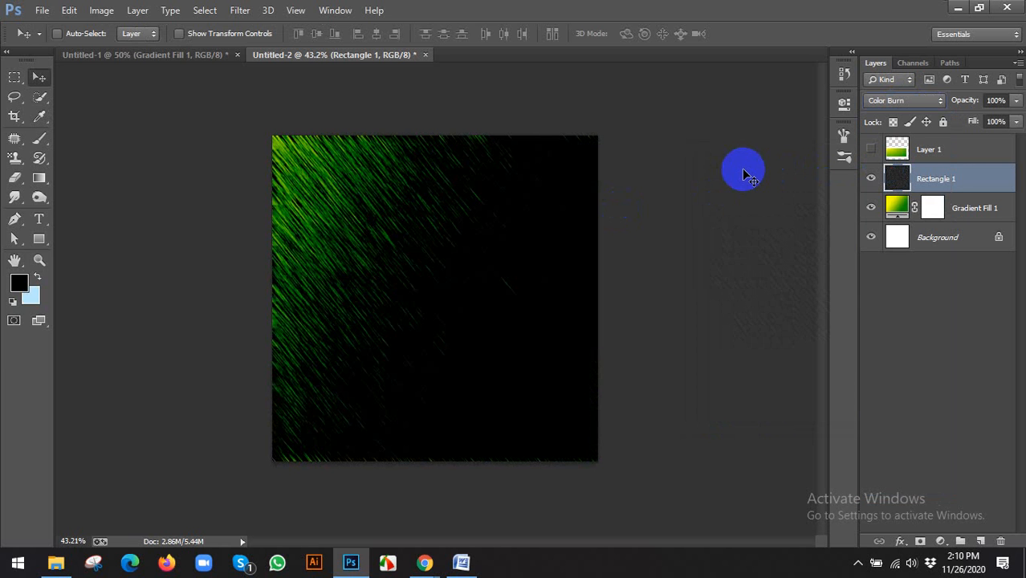
{"action": "key", "text": "Down"}
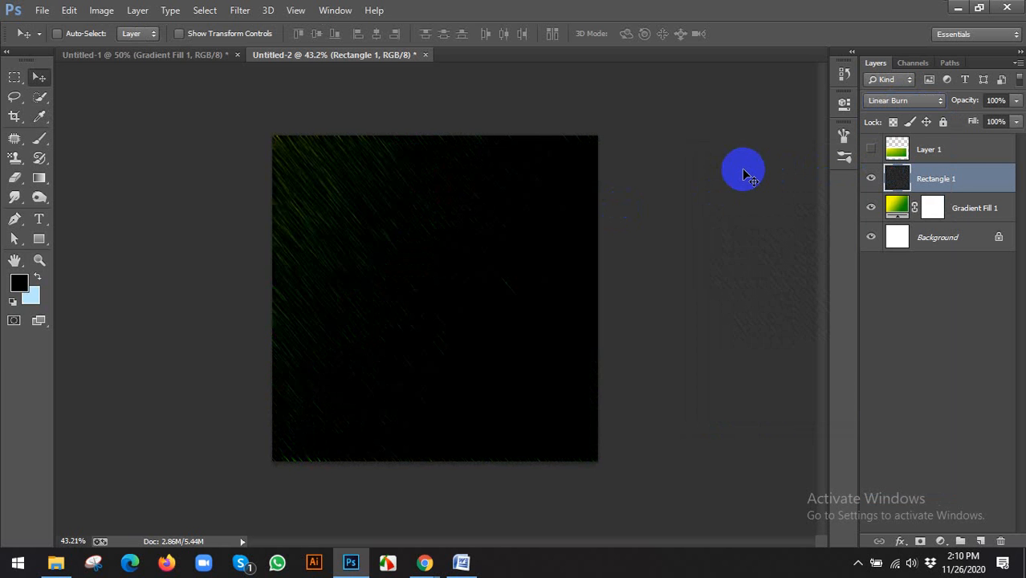
{"action": "key", "text": "Down"}
{"action": "key", "text": "Down"}
{"action": "key", "text": "Down"}
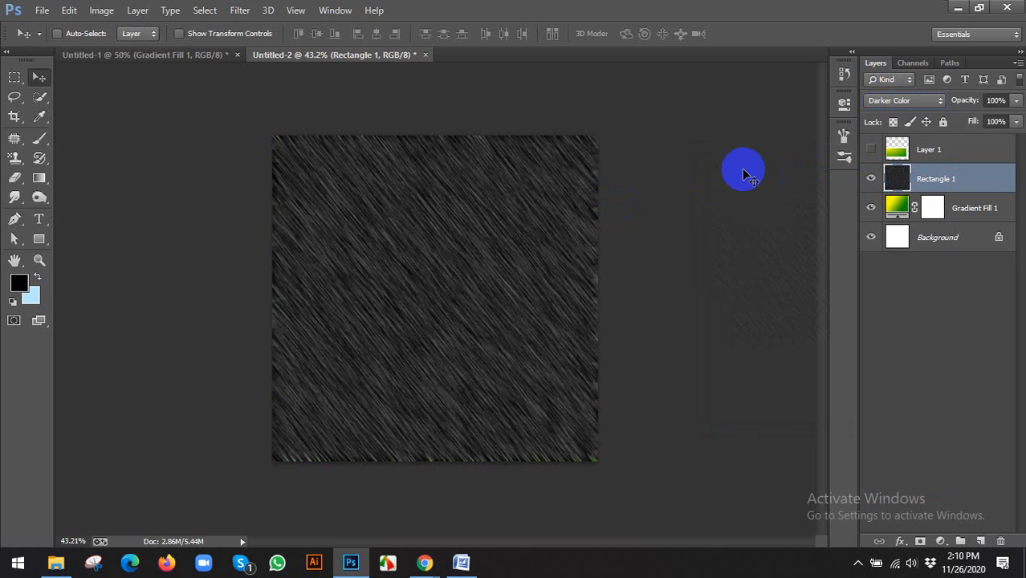
{"action": "key", "text": "Down"}
{"action": "key", "text": "Up"}
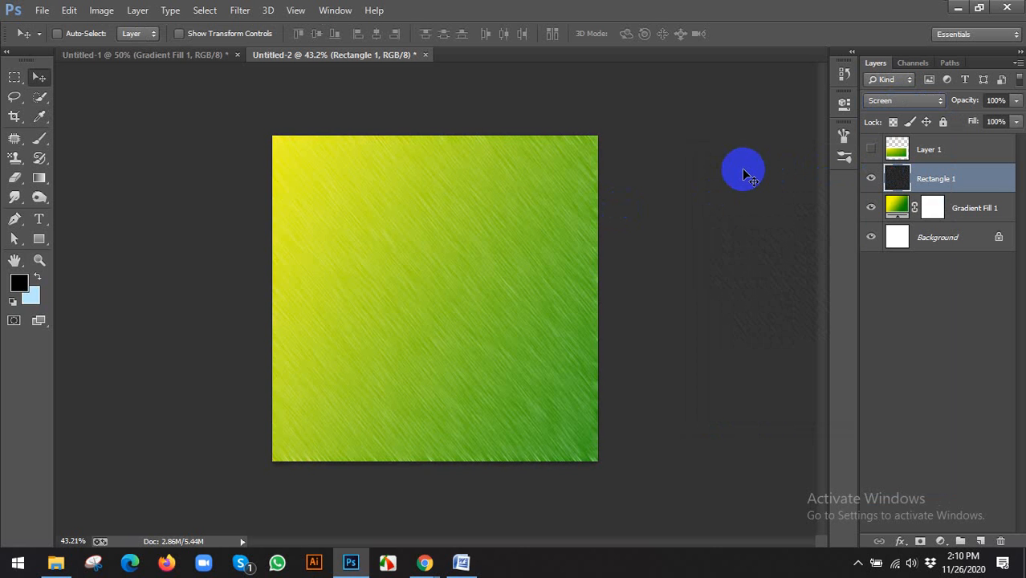
Try the Color Dodge and Overlay blend modes on the streaked layer and inspect the Overlay result up close
{"action": "key", "text": "Down"}
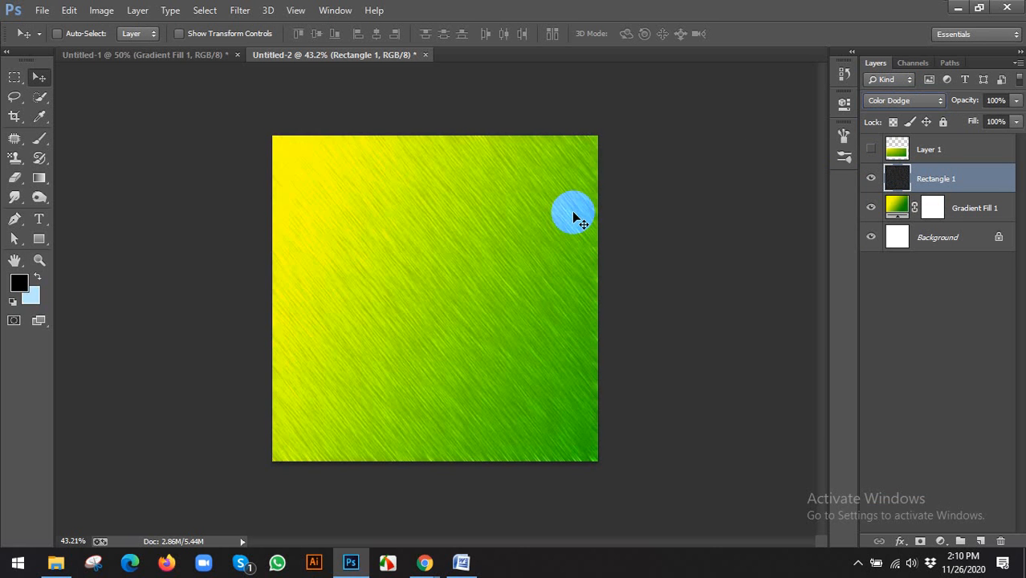
{"action": "key", "text": "Down"}
{"action": "key", "text": "Down"}
{"action": "key", "text": "Down"}
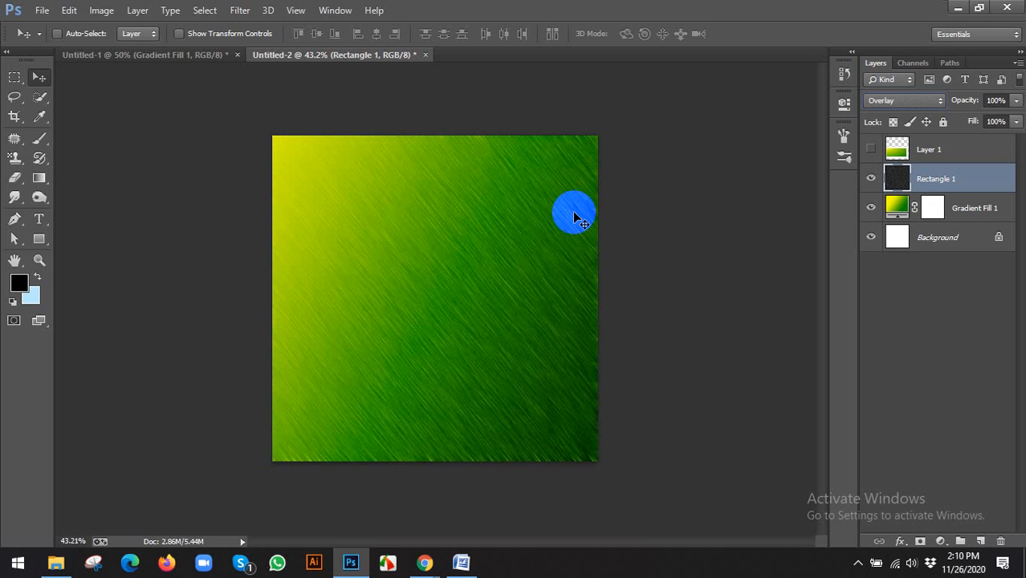
{"action": "scroll", "coordinate": [570, 217], "scroll_direction": "up", "scroll_amount": 2}
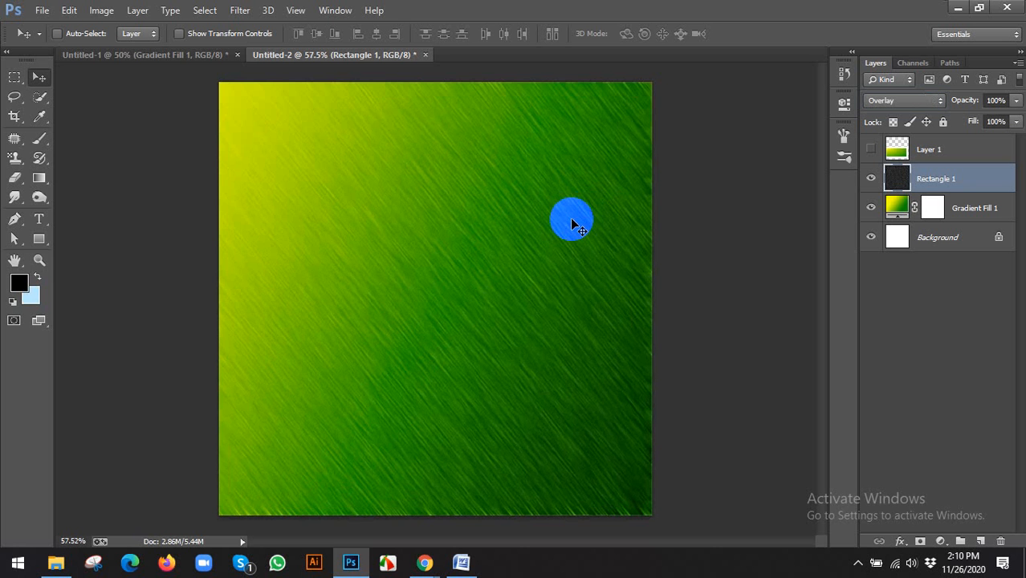
{"action": "scroll", "coordinate": [577, 217], "scroll_direction": "down", "scroll_amount": 2}
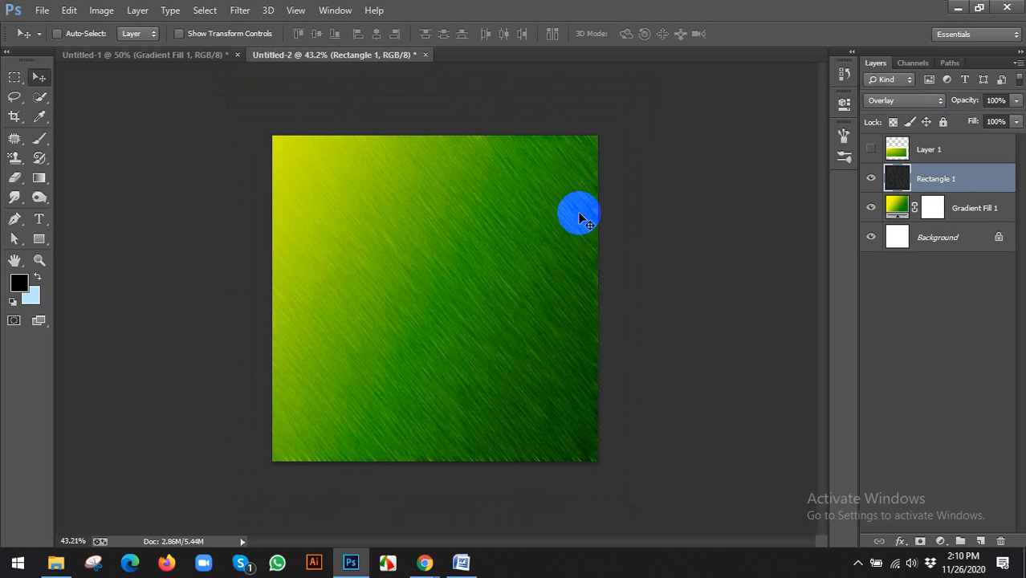
Try the streaked layer's blend modes from Soft Light through Linear Light, Difference, Divide and Color to Luminosity
{"action": "left_click", "coordinate": [893, 101]}
{"action": "left_click", "coordinate": [890, 310]}
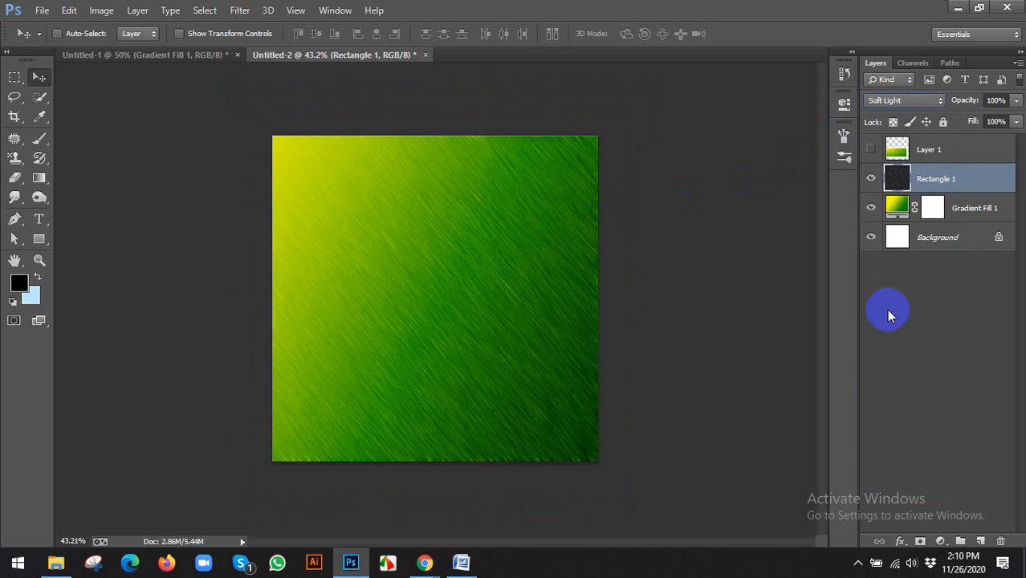
{"action": "key", "text": "Down"}
{"action": "key", "text": "Down"}
{"action": "key", "text": "Down"}
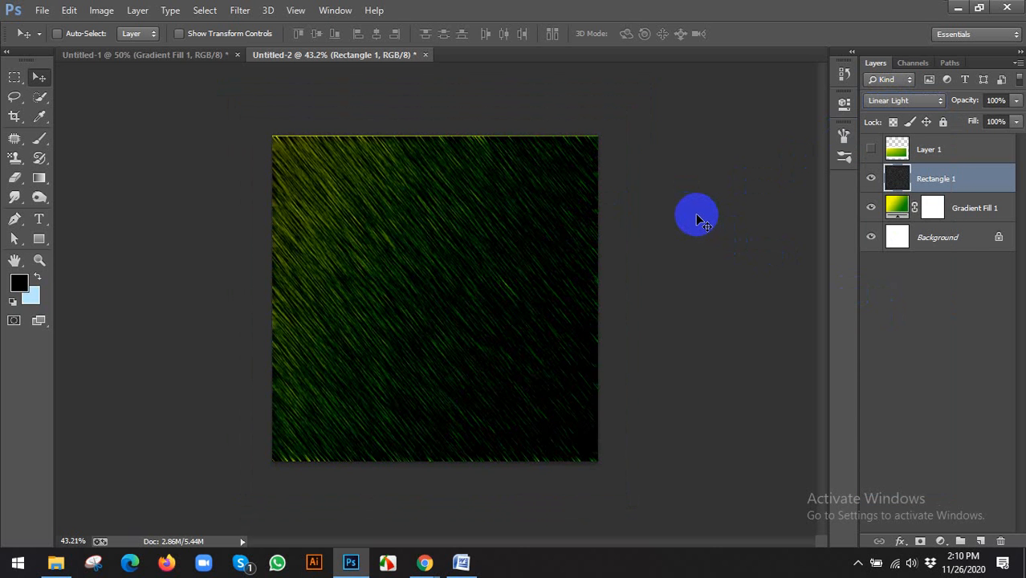
{"action": "key", "text": "Down"}
{"action": "key", "text": "Down"}
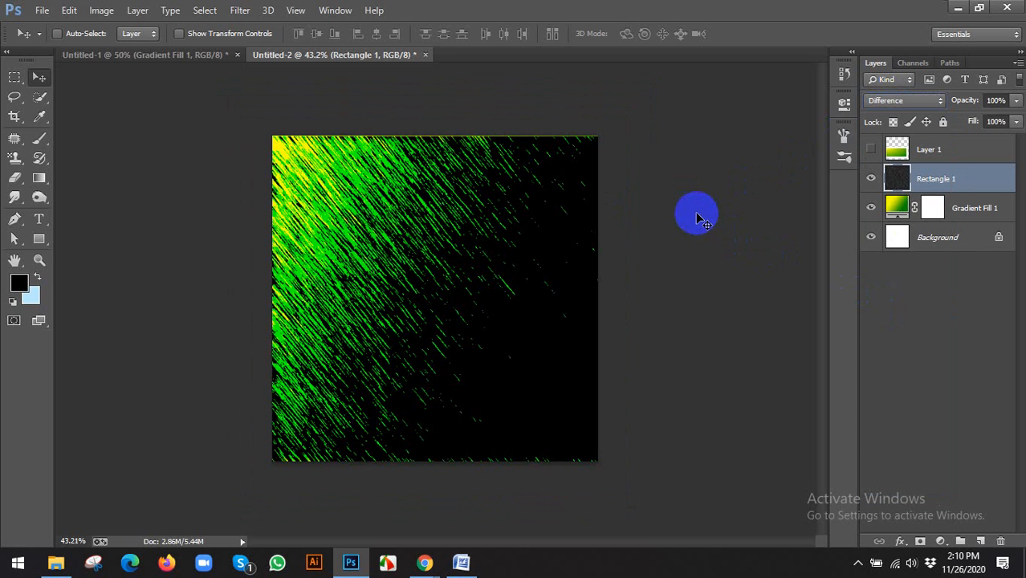
{"action": "key", "text": "Down"}
{"action": "key", "text": "Down"}
{"action": "key", "text": "Down"}
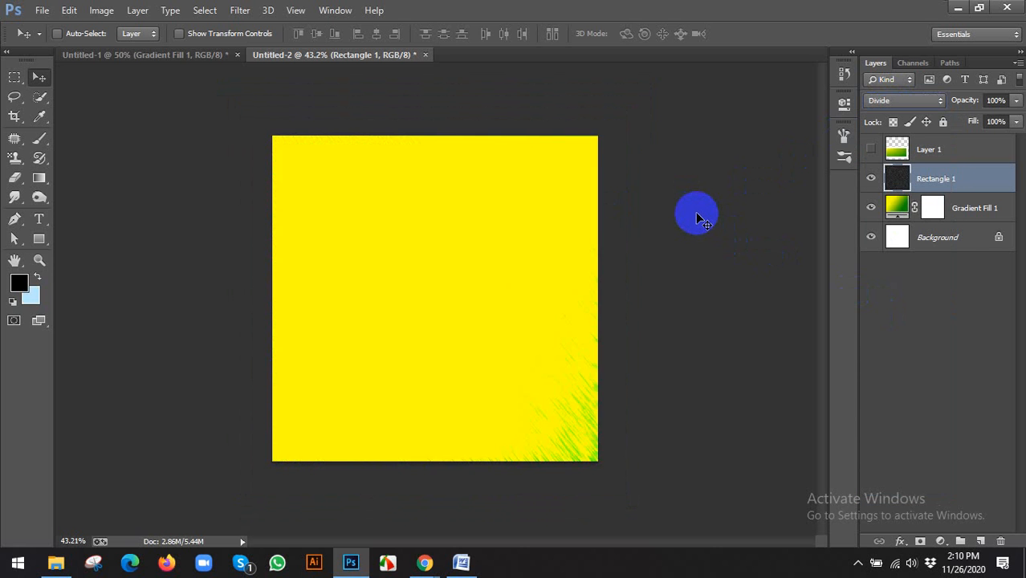
{"action": "key", "text": "Down"}
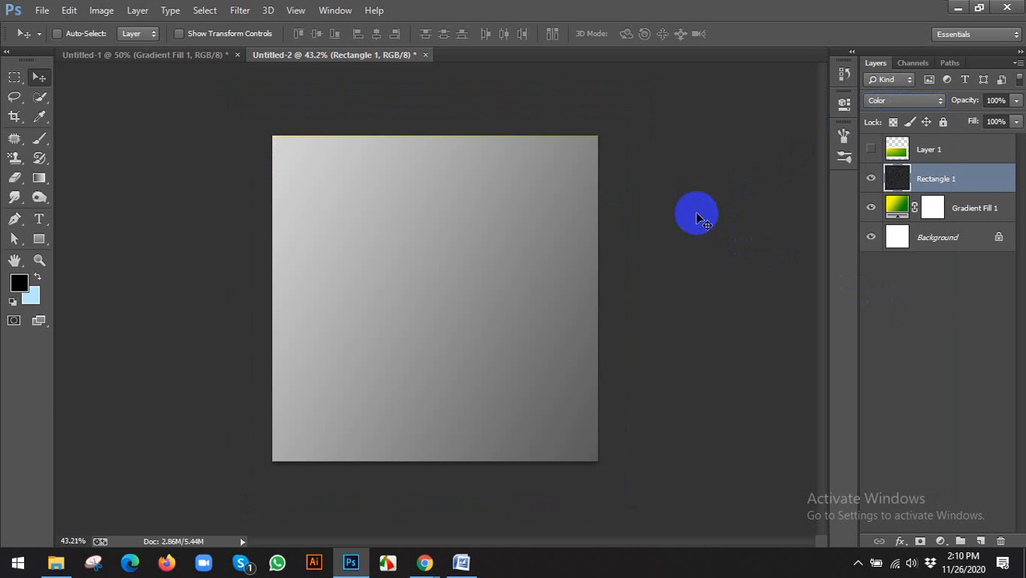
{"action": "key", "text": "Down"}
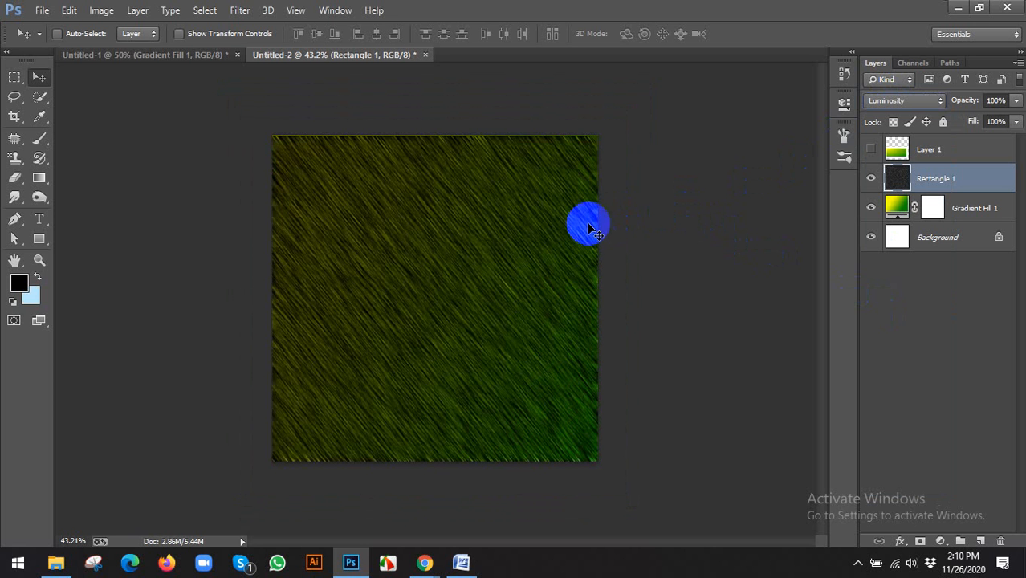
Set the Rectangle 1 layer's blend mode to Subtract over the yellow-to-green gradient
{"action": "key", "text": "Up"}
{"action": "key", "text": "Up"}
{"action": "key", "text": "Up"}
{"action": "key", "text": "Up"}
{"action": "key", "text": "Up"}
{"action": "key", "text": "Up"}
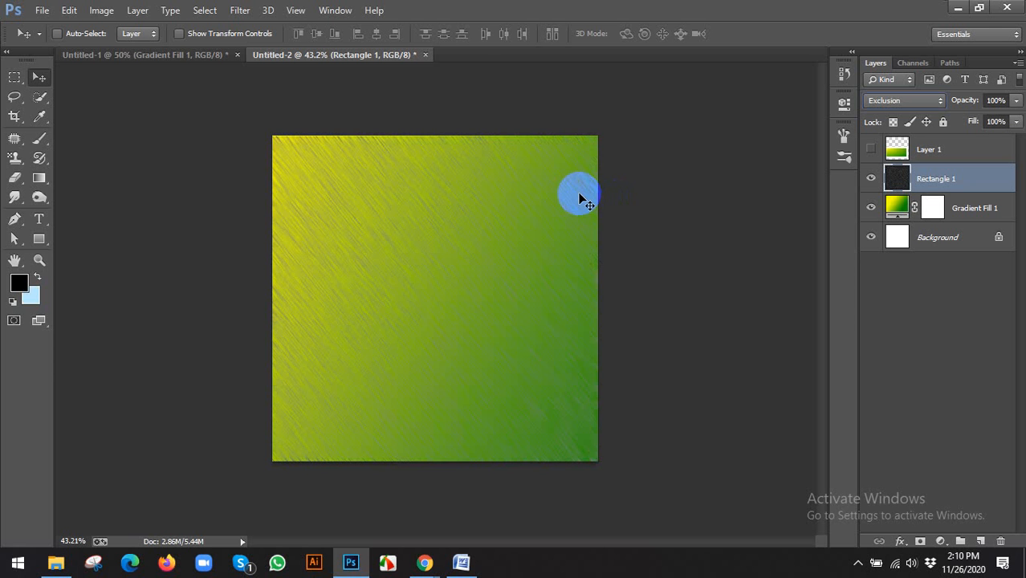
{"action": "key", "text": "Down"}
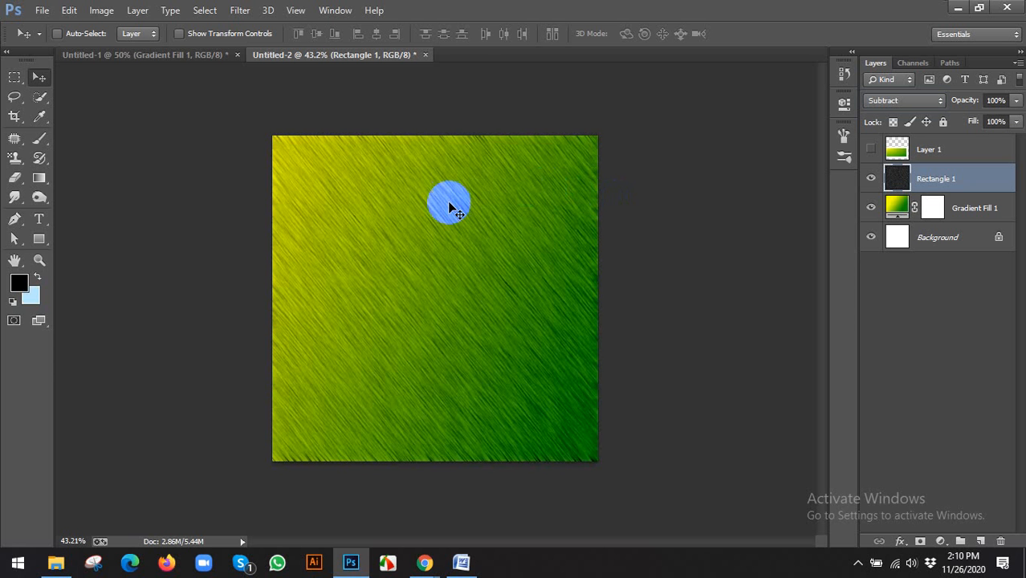
Switch to Chrome and check the Google Meet chat and the gradient background image search results
{"action": "mouse_move", "coordinate": [425, 562]}
{"action": "left_click", "coordinate": [363, 523]}
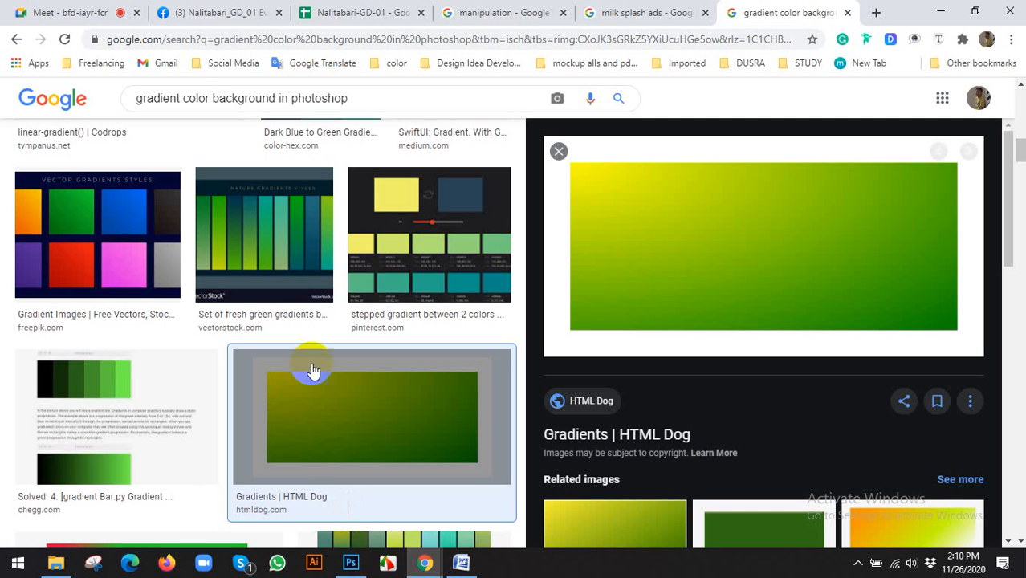
{"action": "left_click", "coordinate": [110, 12]}
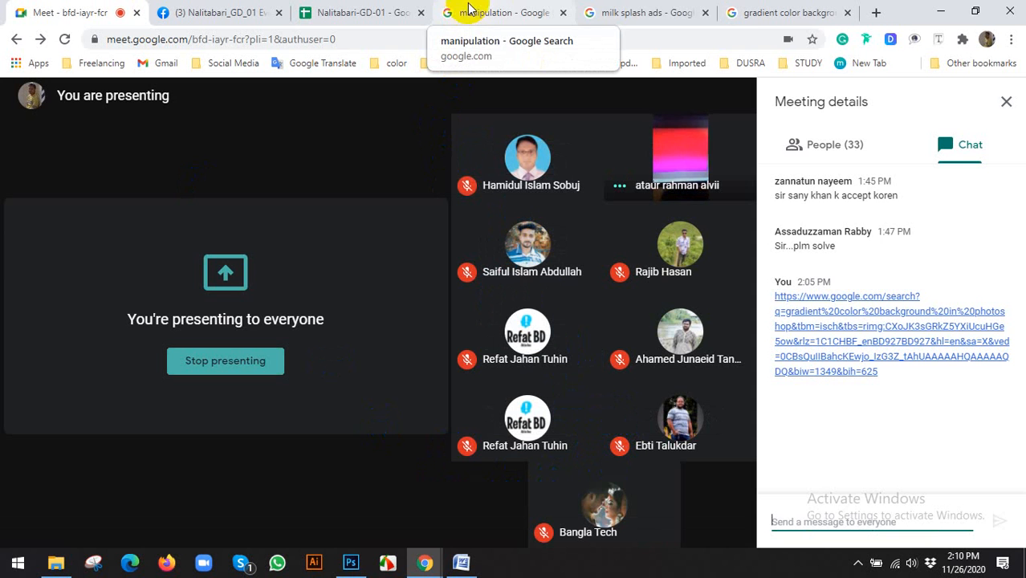
{"action": "left_click", "coordinate": [787, 14]}
{"action": "scroll", "coordinate": [289, 291], "scroll_direction": "down", "scroll_amount": 10}
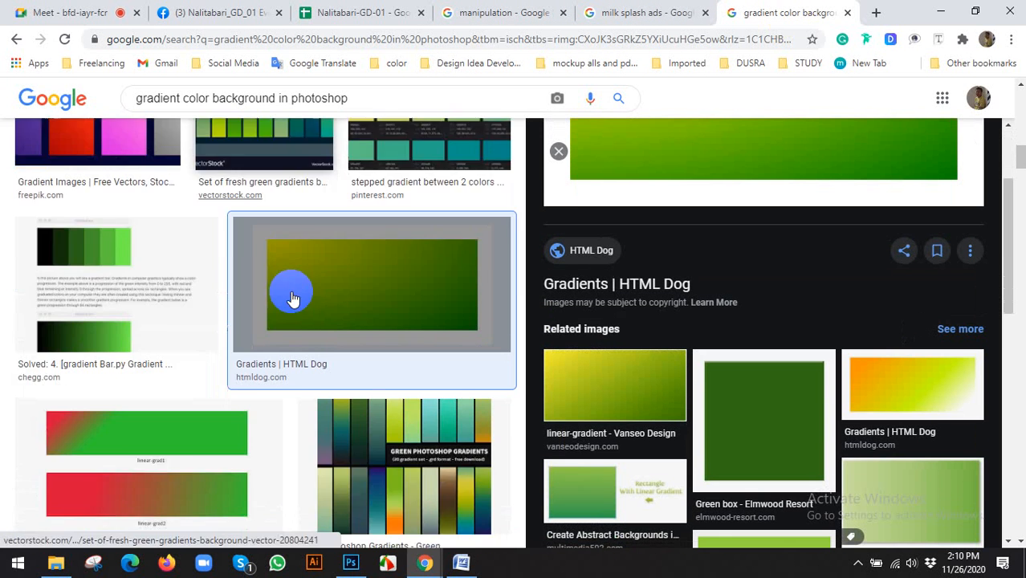
View the Nalitabari_GD_01 Facebook page and the Nalitabari-GD-01 attendance spreadsheet, and show the hidden system tray icons
{"action": "left_click", "coordinate": [207, 8]}
{"action": "left_click", "coordinate": [363, 10]}
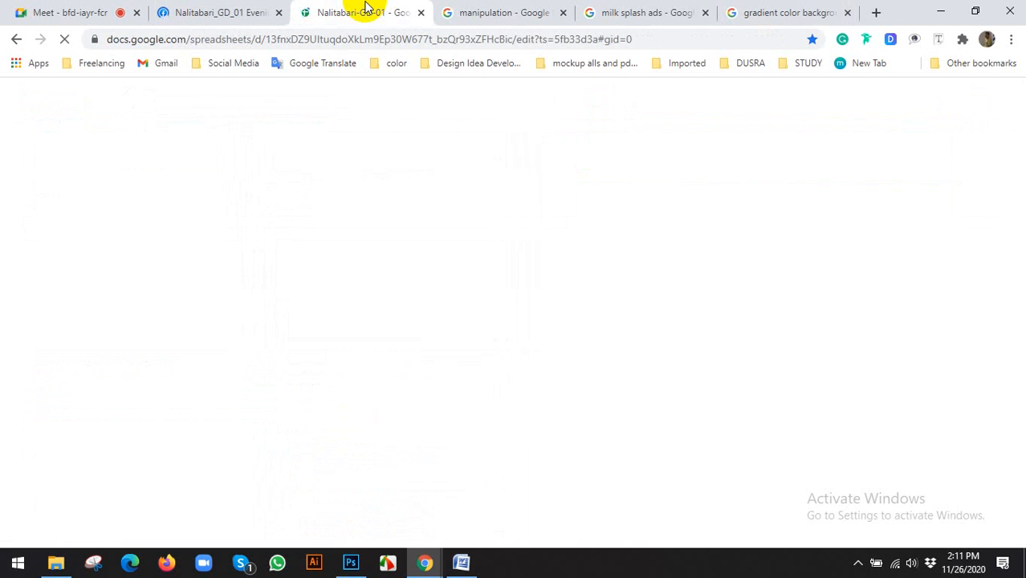
{"action": "left_click", "coordinate": [858, 562]}
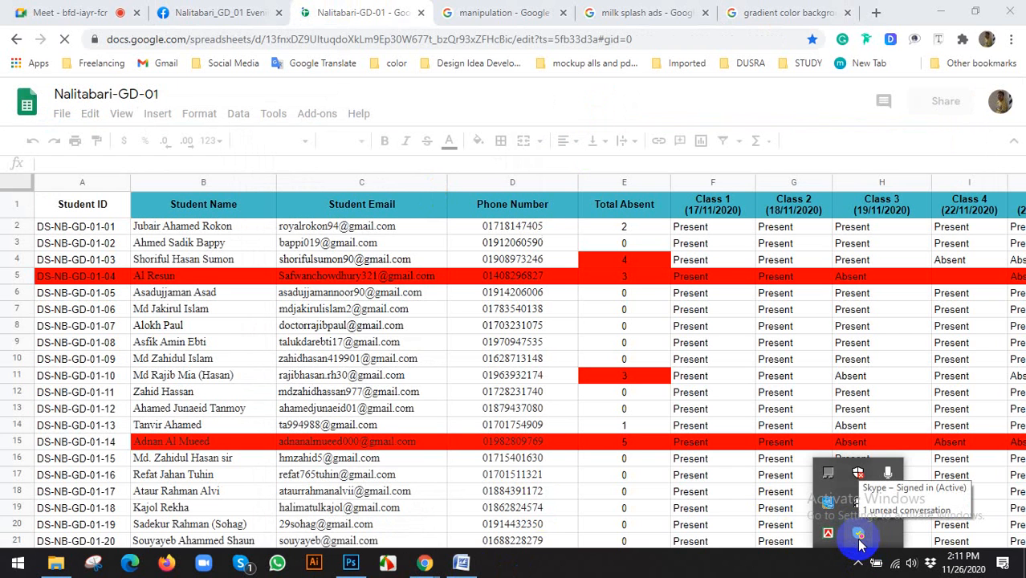